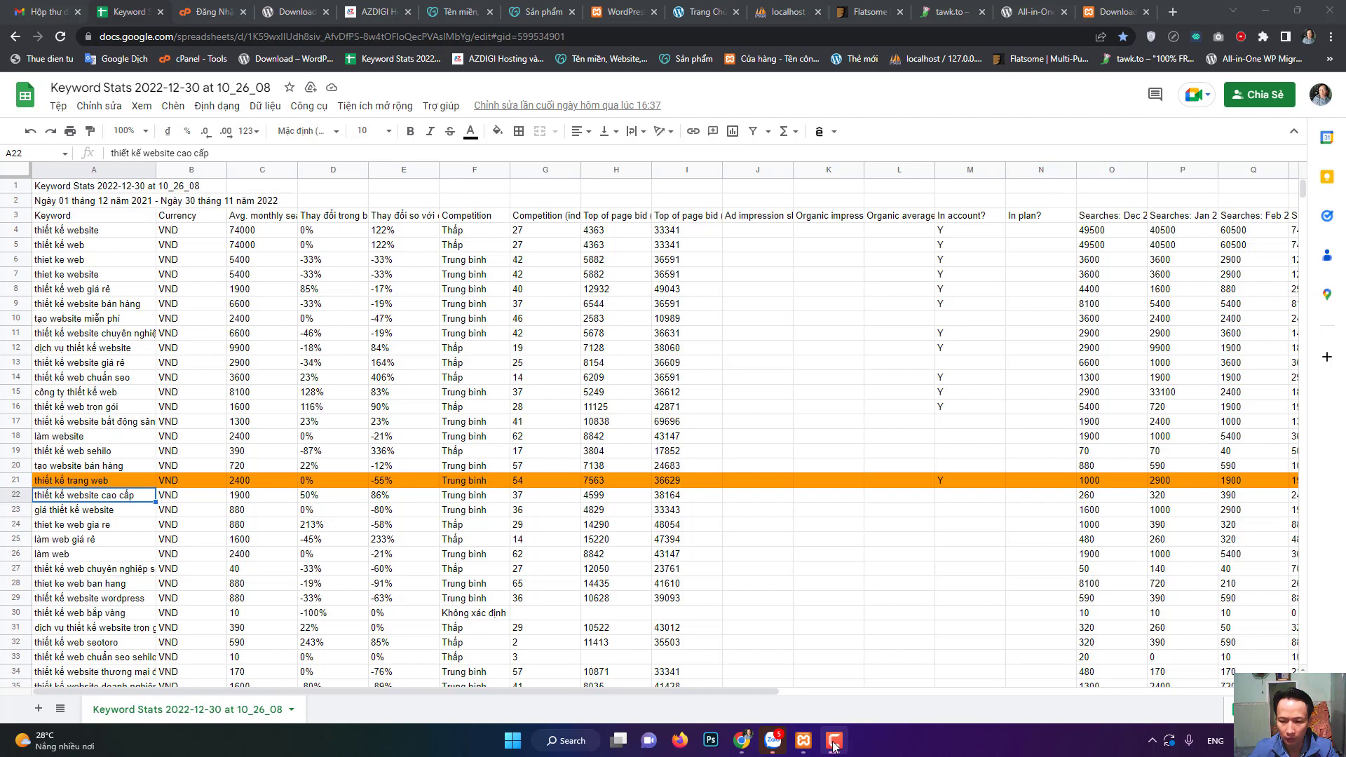
# - Go to the AZDIGI site and open its AZ Pro Hosting page under Web Hosting
pyautogui.click(834, 745)
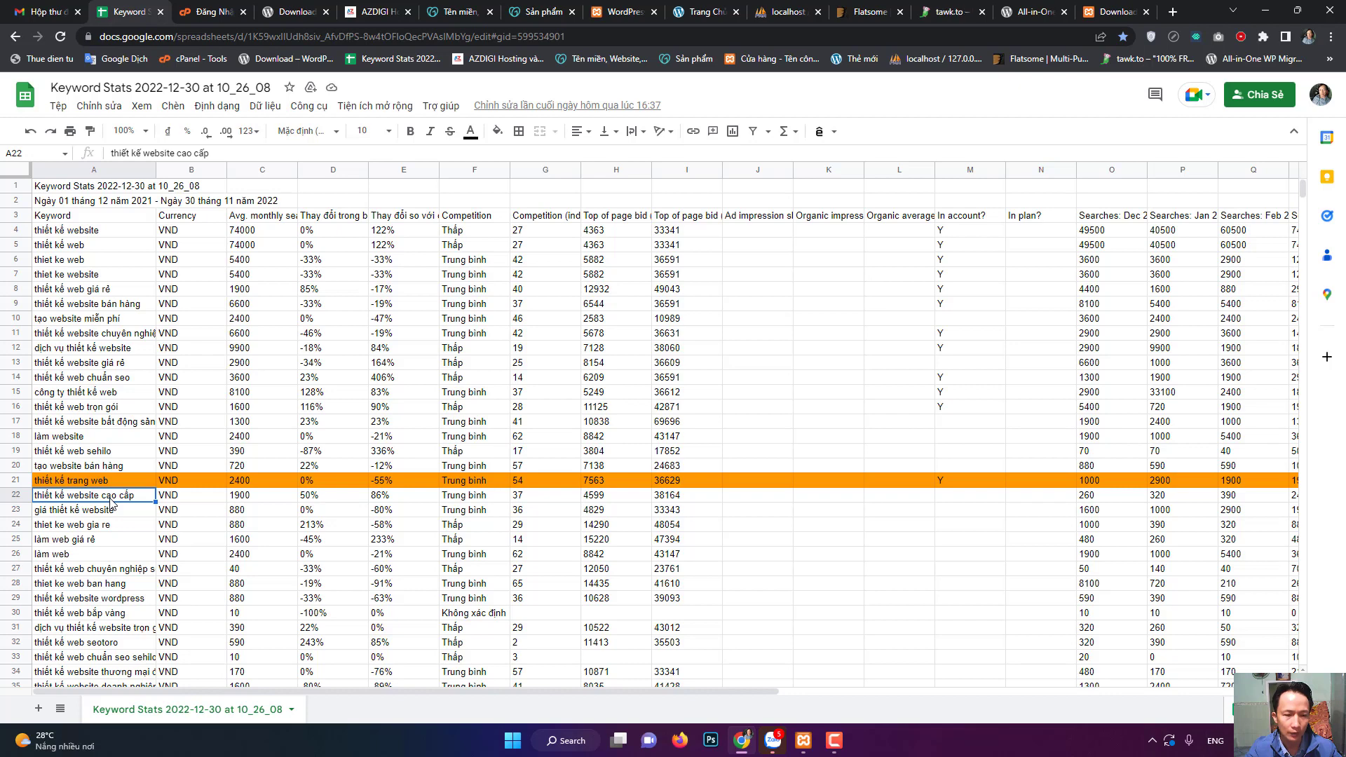
pyautogui.click(834, 741)
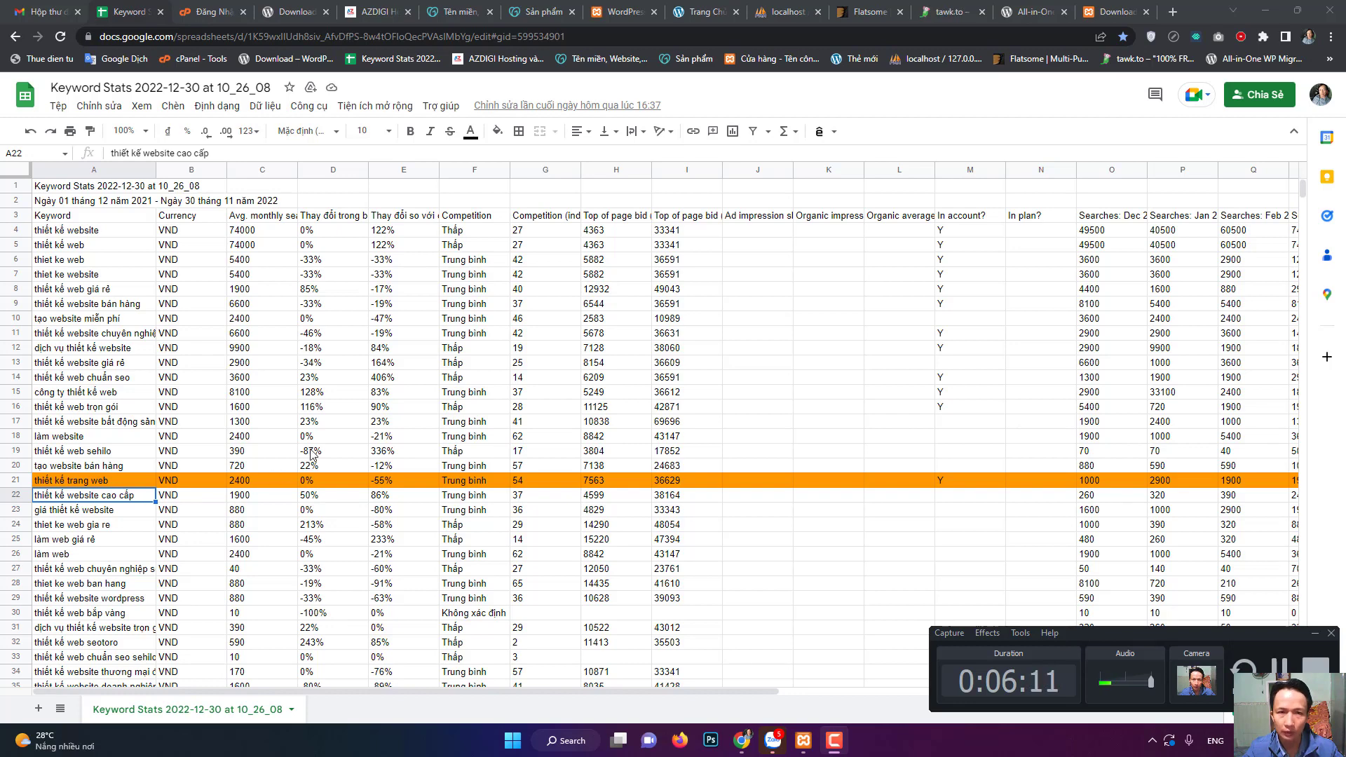
pyautogui.click(356, 6)
pyautogui.moveTo(640, 147)
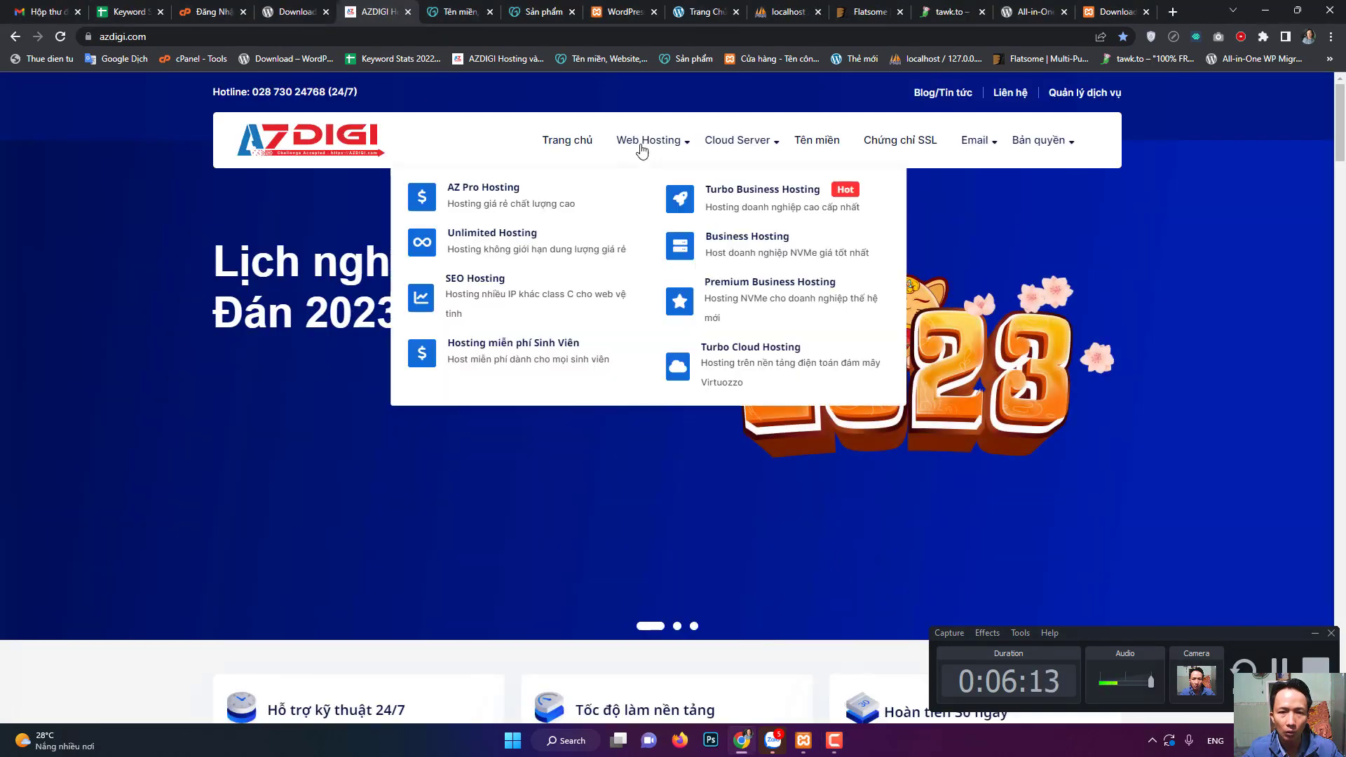
pyautogui.click(479, 193)
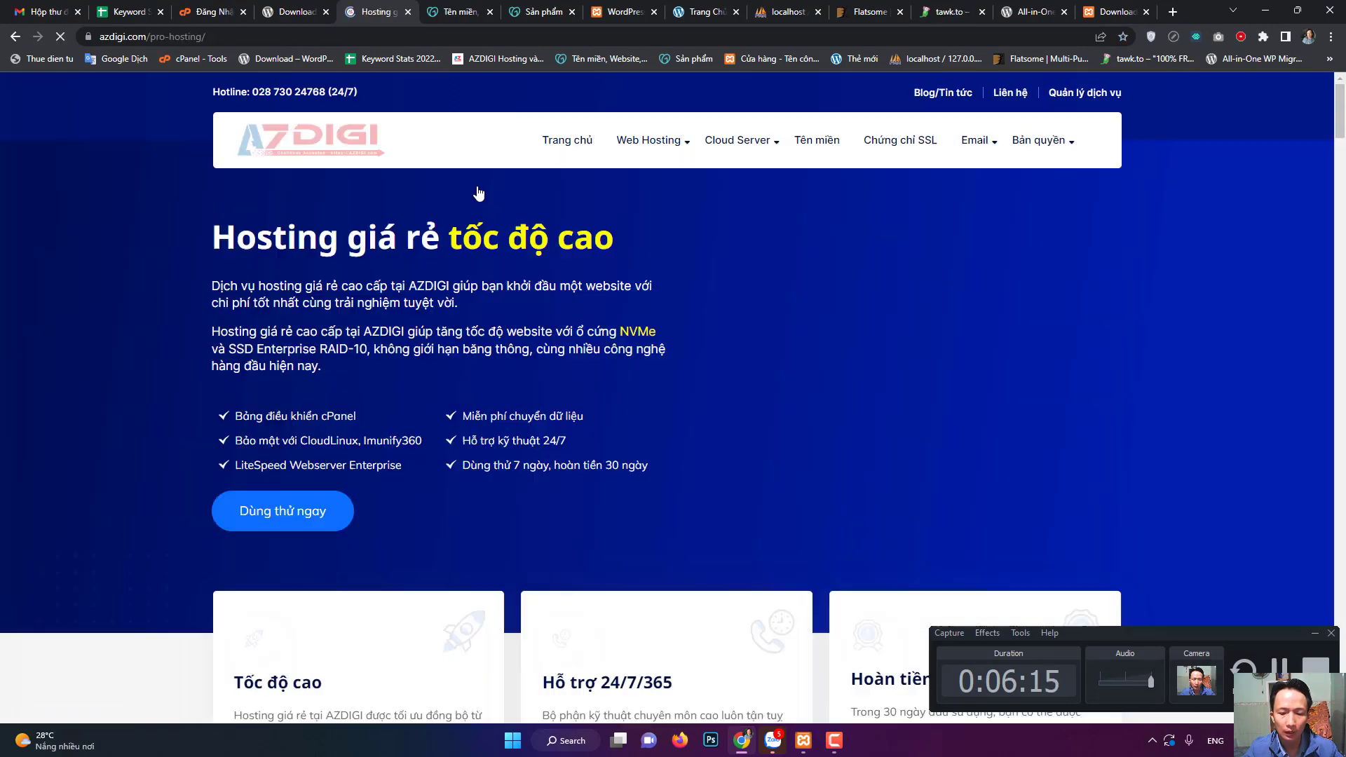
# - Scroll through the AZ Pro 1–6 plan cards, priced đ 29.000–đ199.000 monthly
pyautogui.scroll(-6, 688, 438)
pyautogui.scroll(-10, 701, 450)
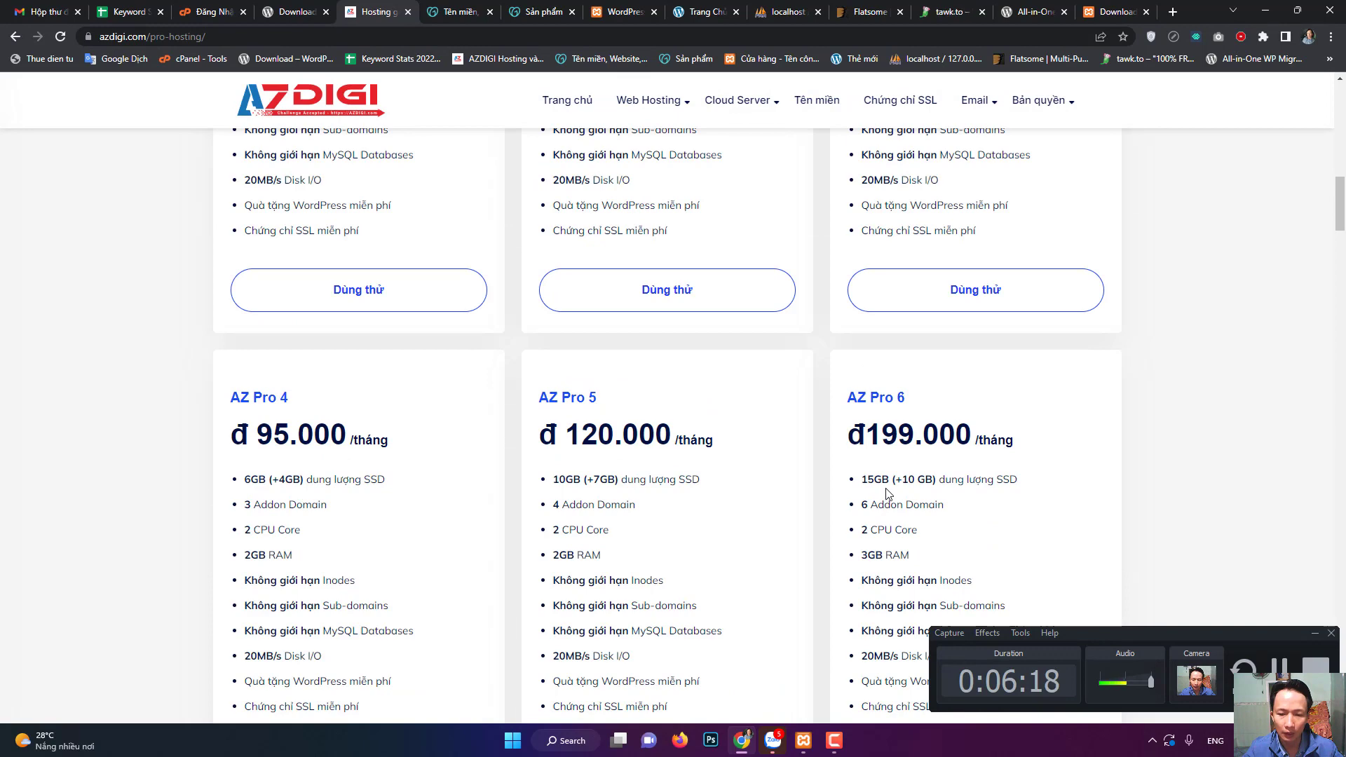
pyautogui.scroll(-2, 862, 480)
pyautogui.scroll(4, 823, 472)
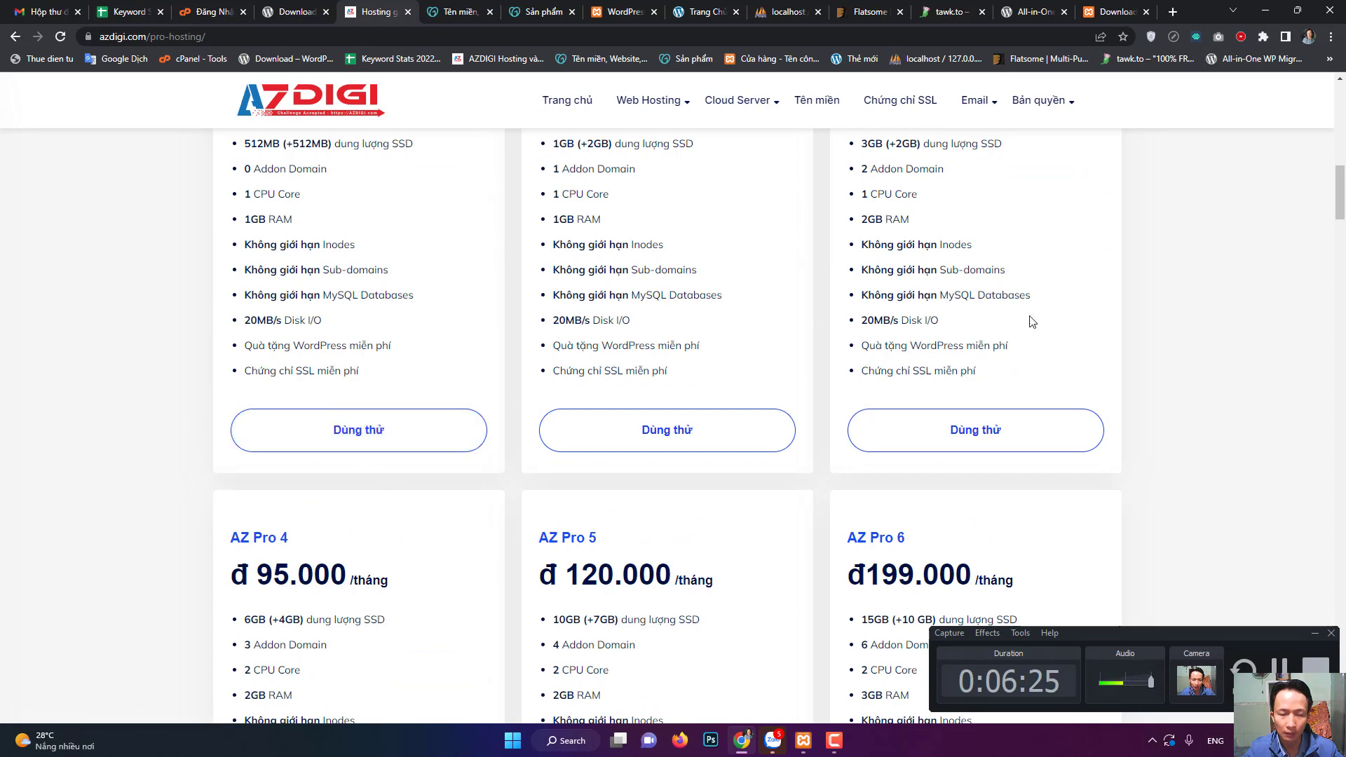
pyautogui.scroll(2, 328, 342)
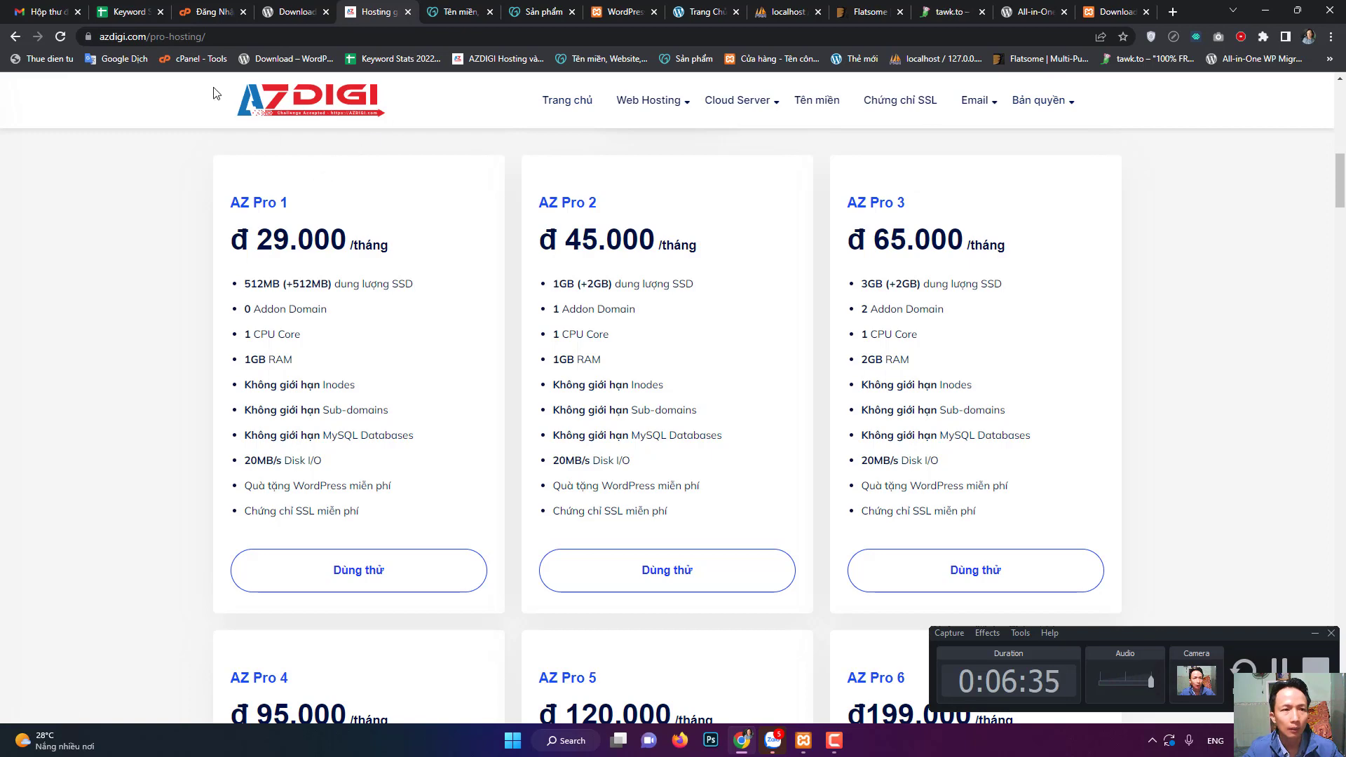
# - Bring up the Keyword Stats 2022-12-30 at 10_26_08 spreadsheet tab
pyautogui.click(144, 11)
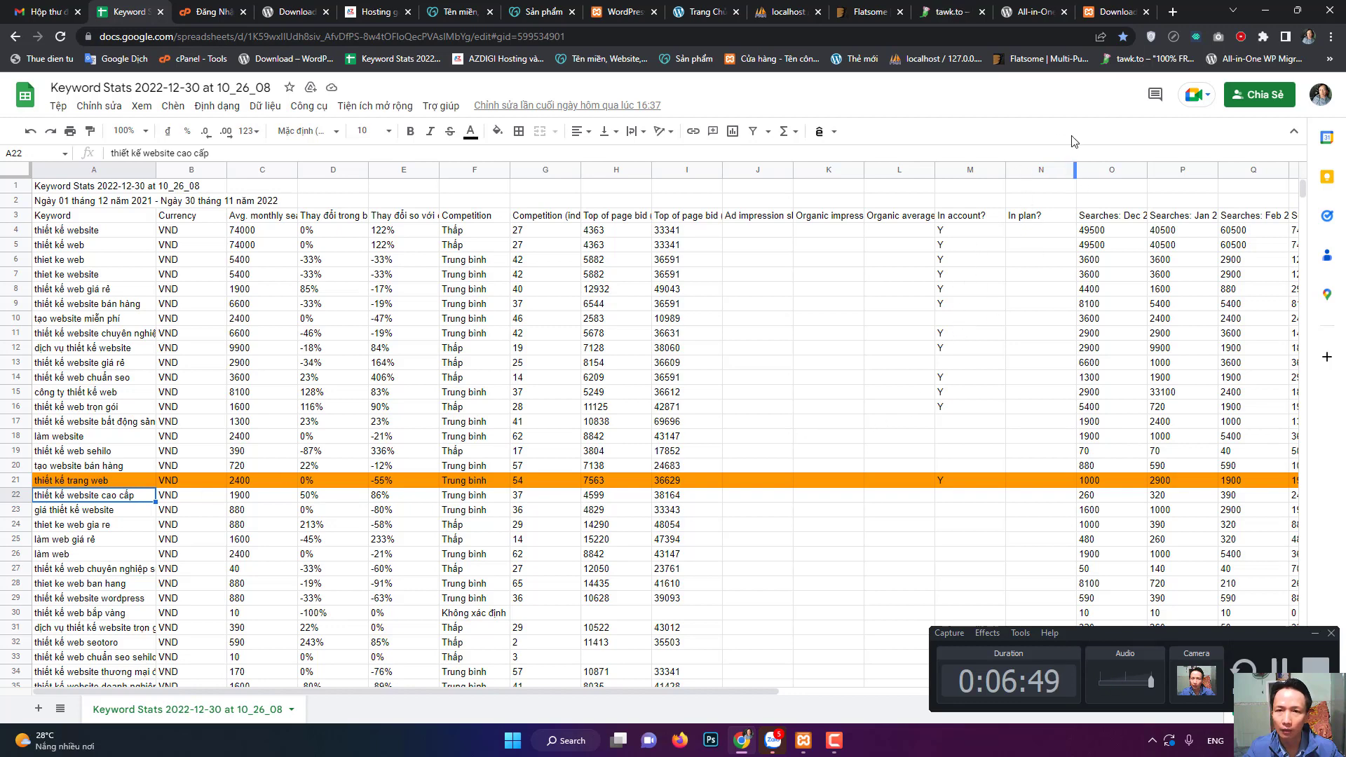
# - Show the Flatsome WooCommerce theme page on ThemeForest with its $59 price
pyautogui.click(873, 12)
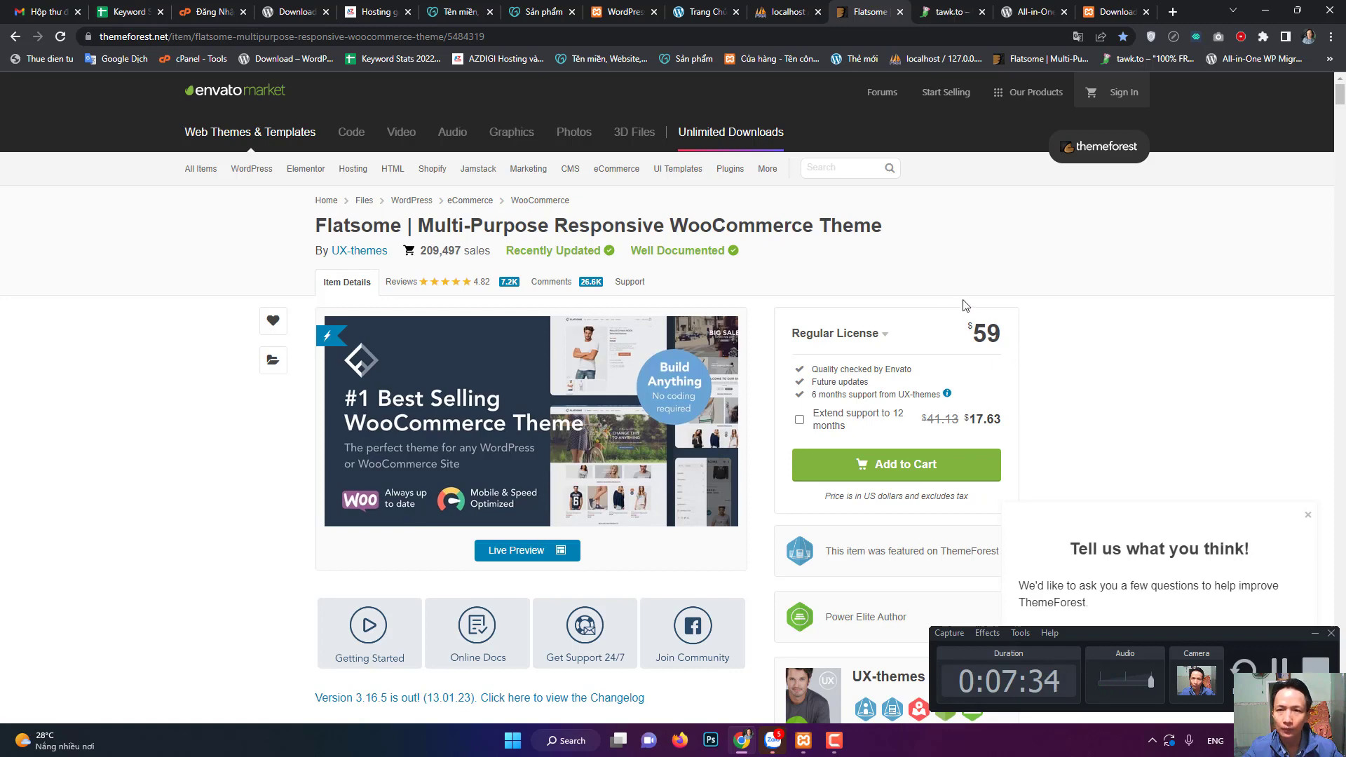
# - Go back to the Keyword Stats spreadsheet, topped by 'thiết kế website' at 74000 searches
pyautogui.click(129, 11)
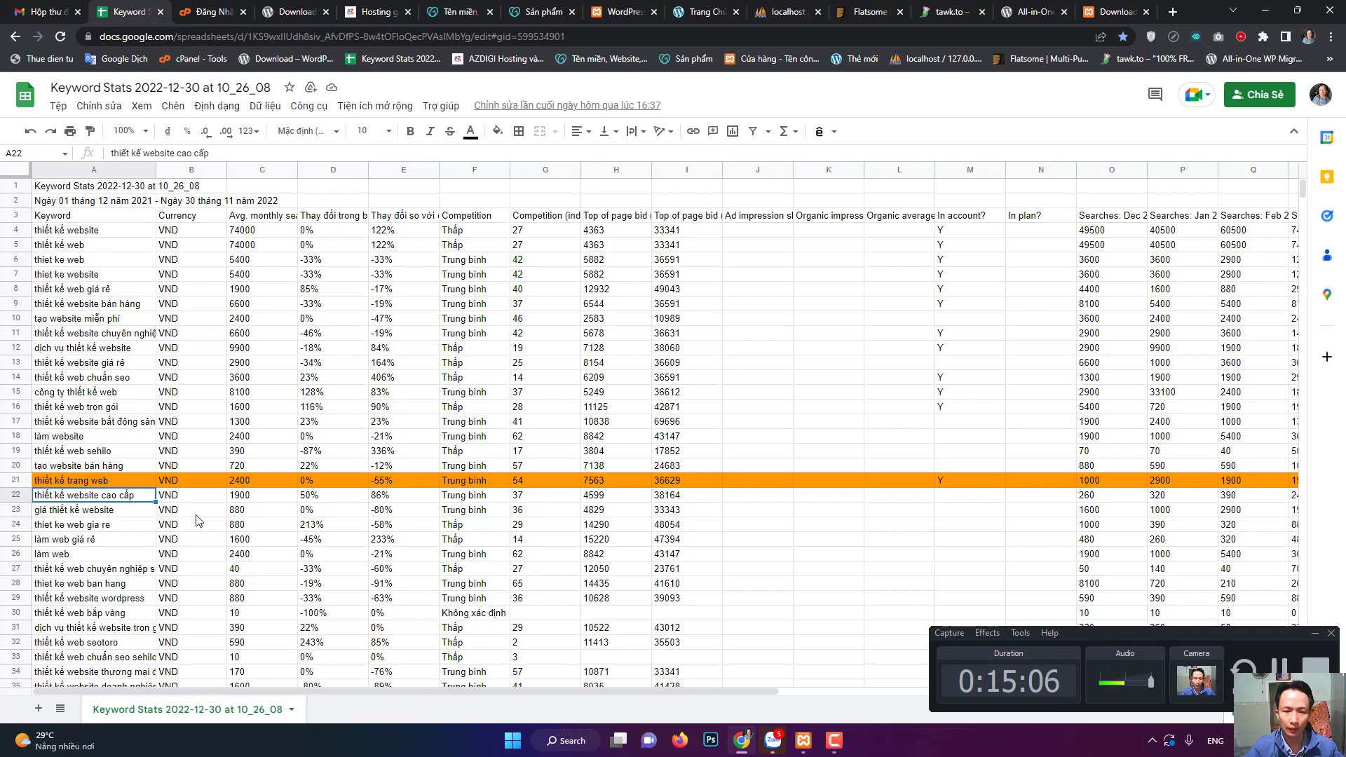
# - Open the GoDaddy 'Tên miền' page and place the cursor in the 'Nhập miền bạn muốn' search box
pyautogui.click(457, 11)
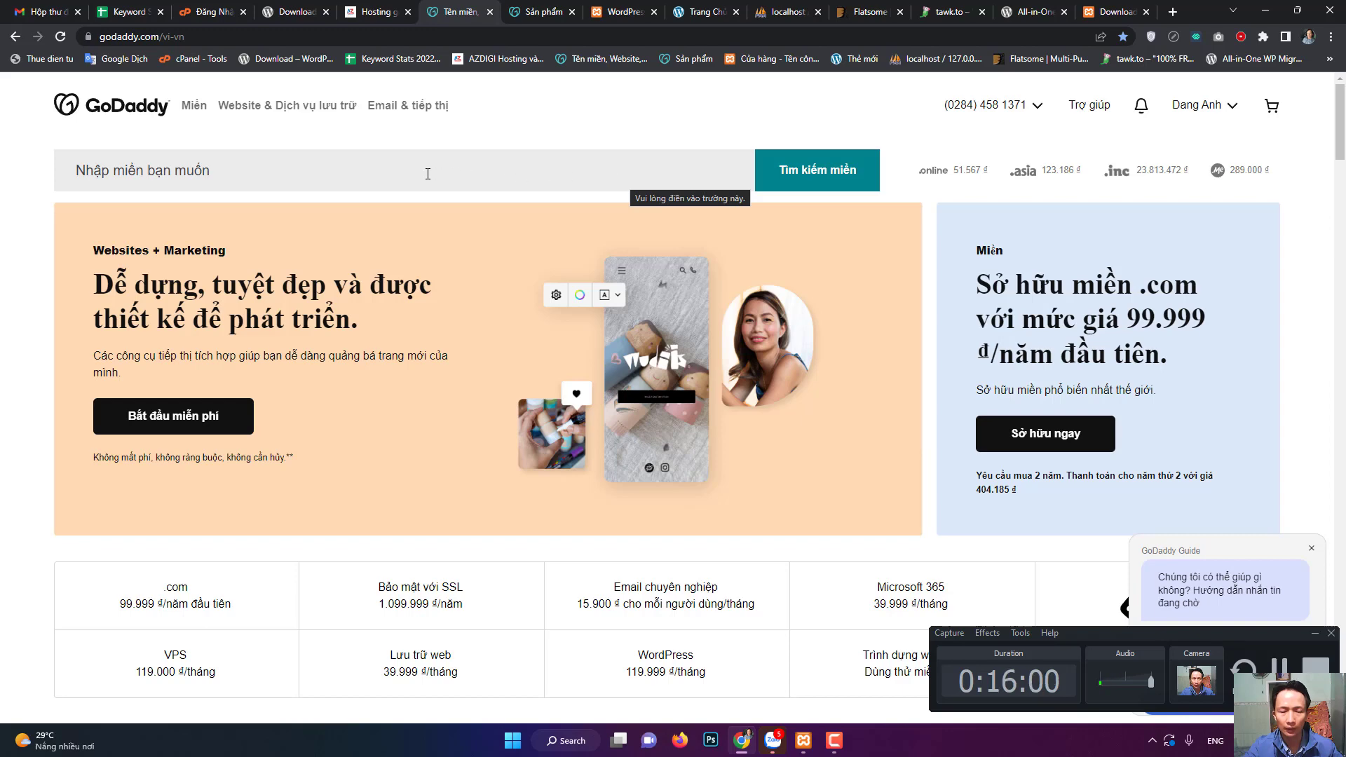
pyautogui.click(301, 172)
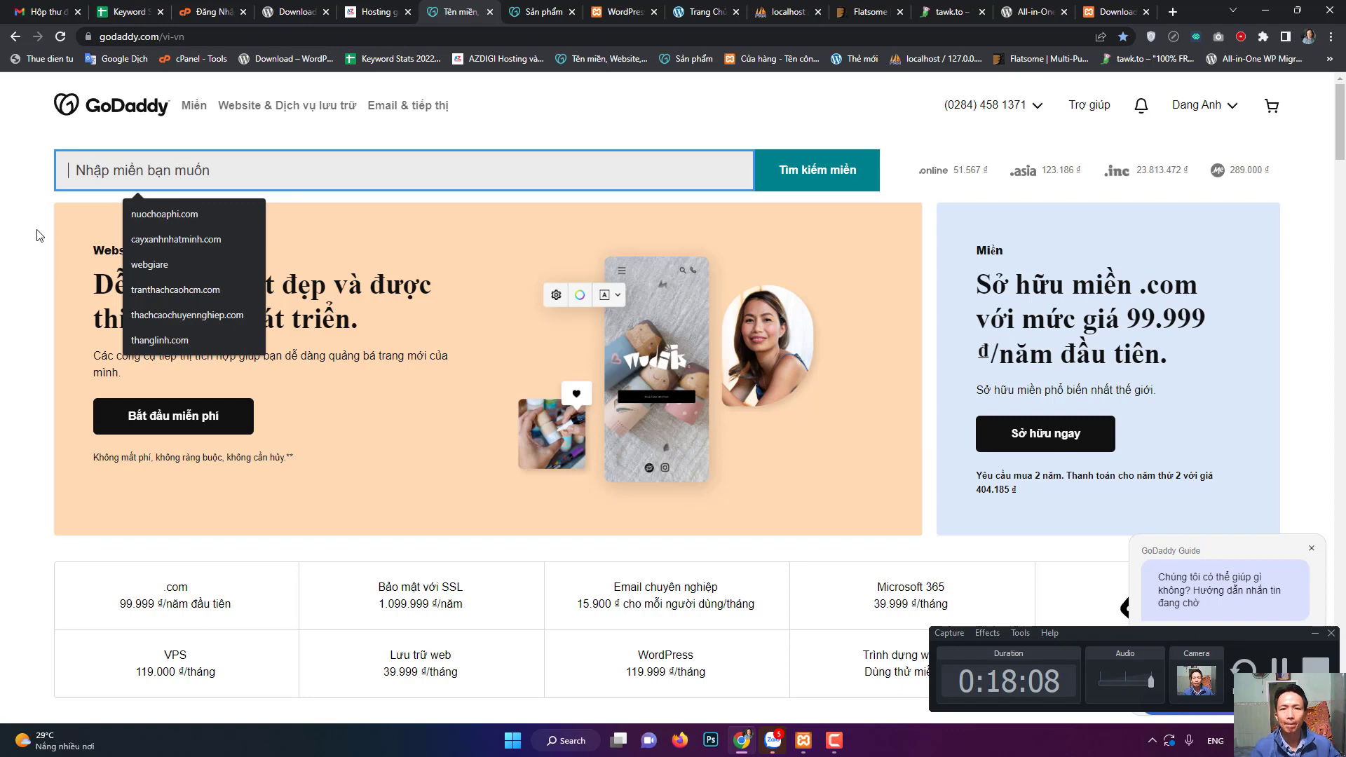
# - Show the 'Hosting' tab with AZDIGI's AZ Pro 1–3 plans at đ 29.000–65.000 monthly
pyautogui.click(377, 11)
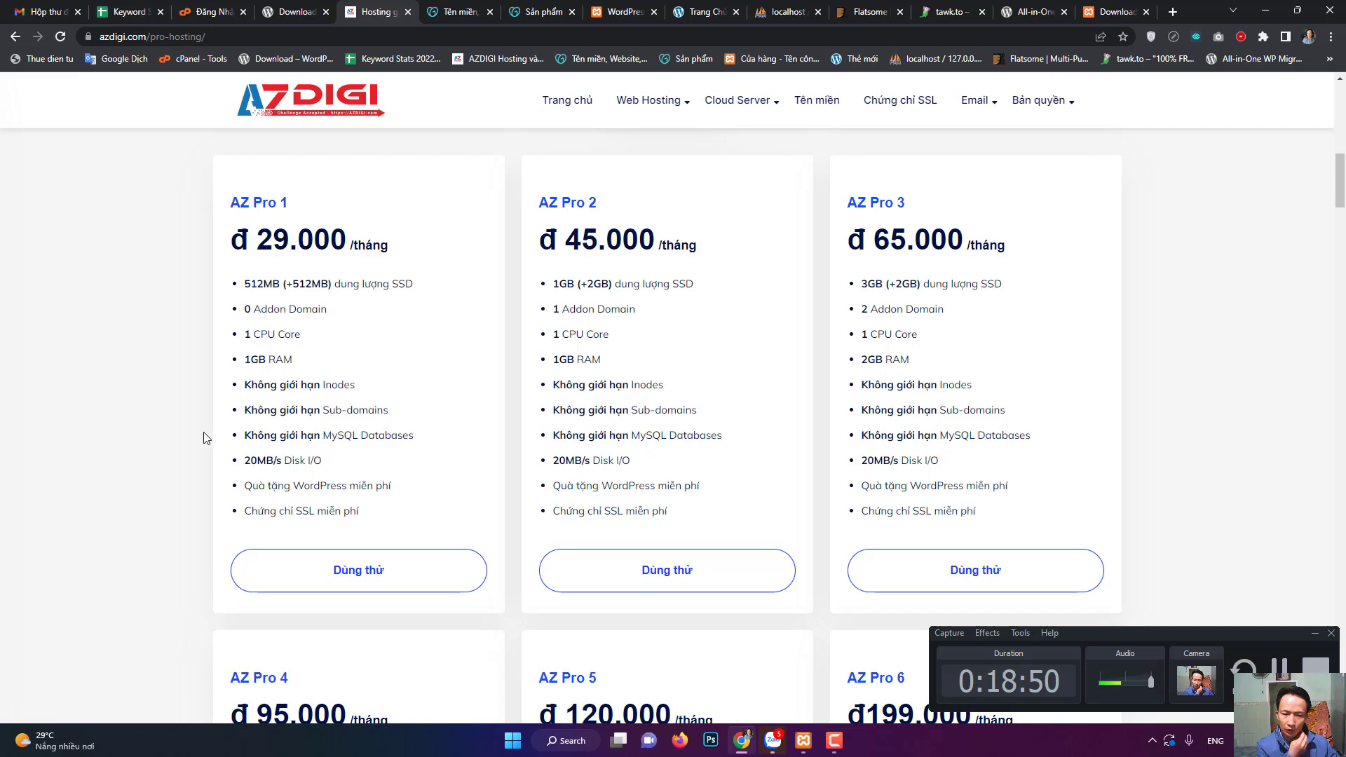
# - Scroll to the 95.000, 120.000 and 199.000 đ/month plans, then return to Keyword Stats
pyautogui.scroll(-6, 228, 456)
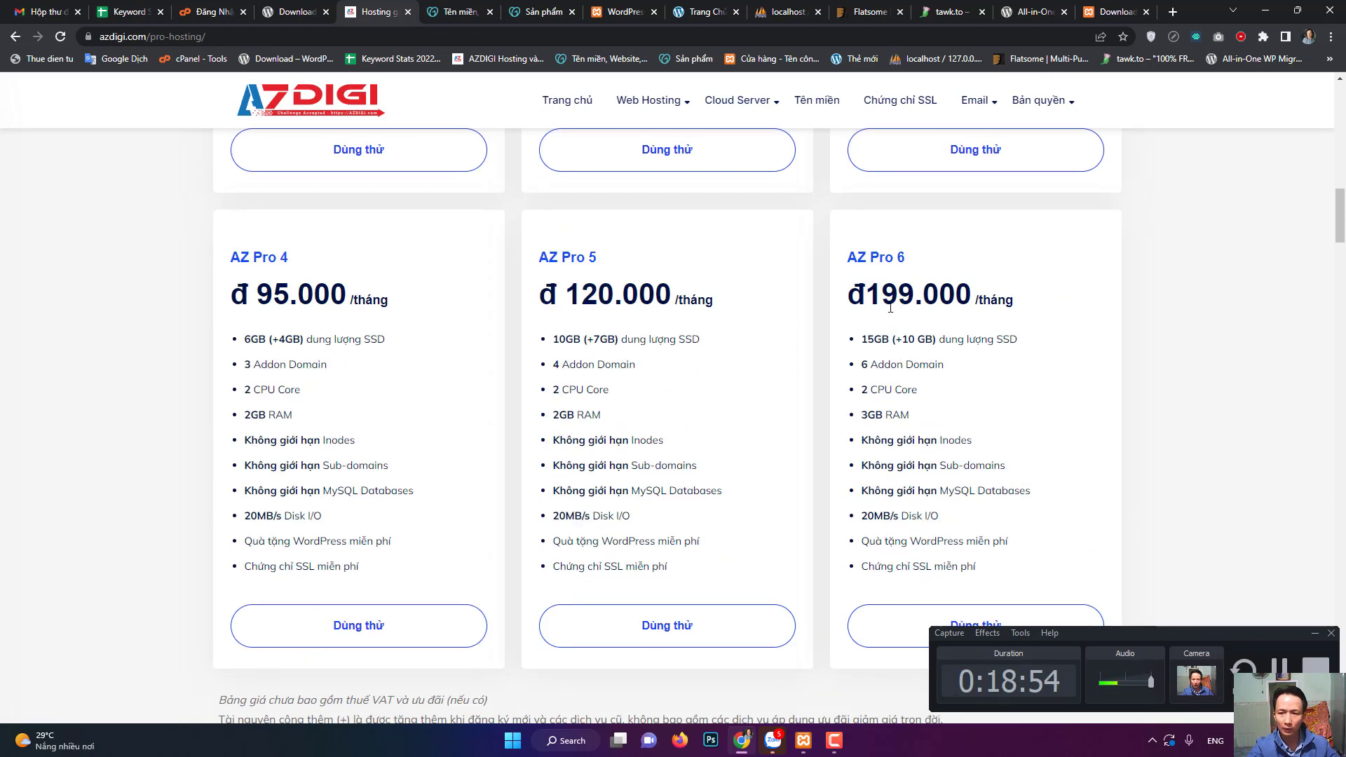
pyautogui.scroll(-2, 985, 564)
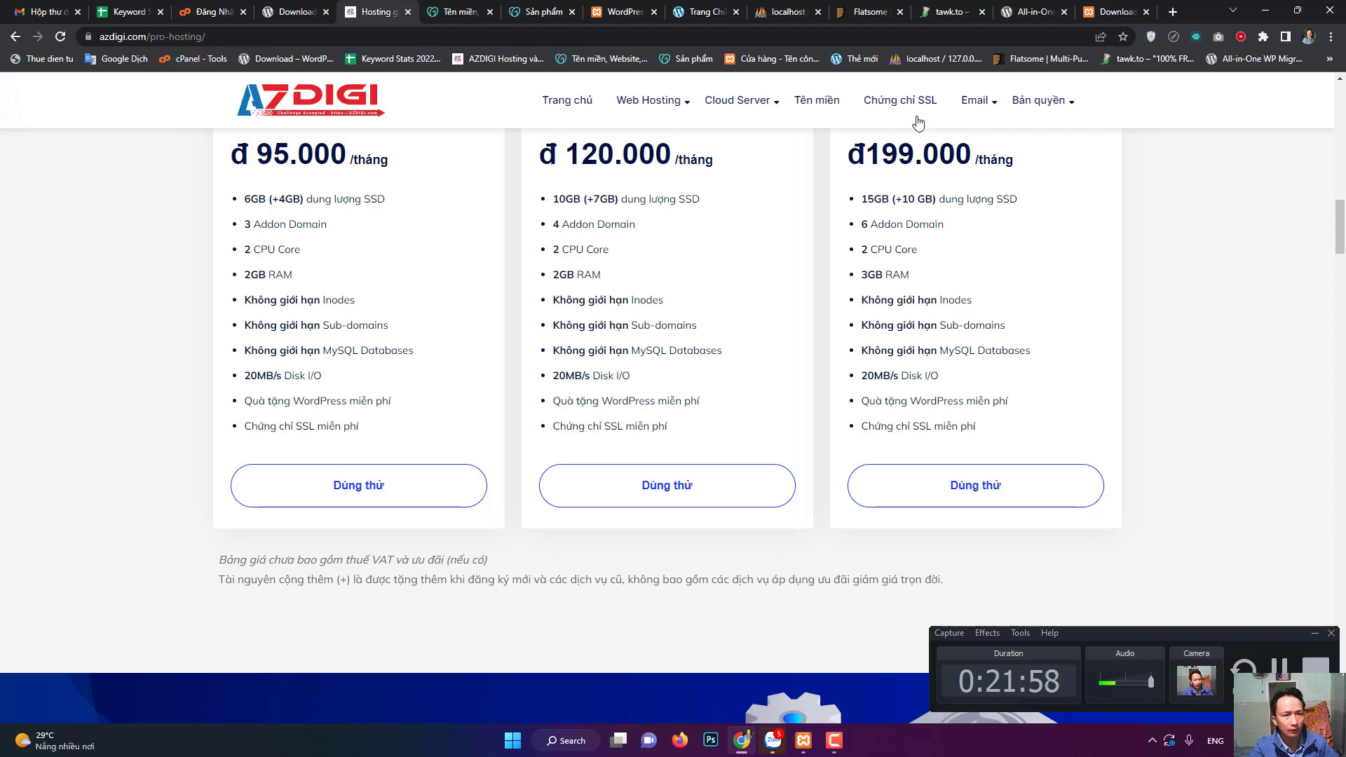
pyautogui.click(126, 11)
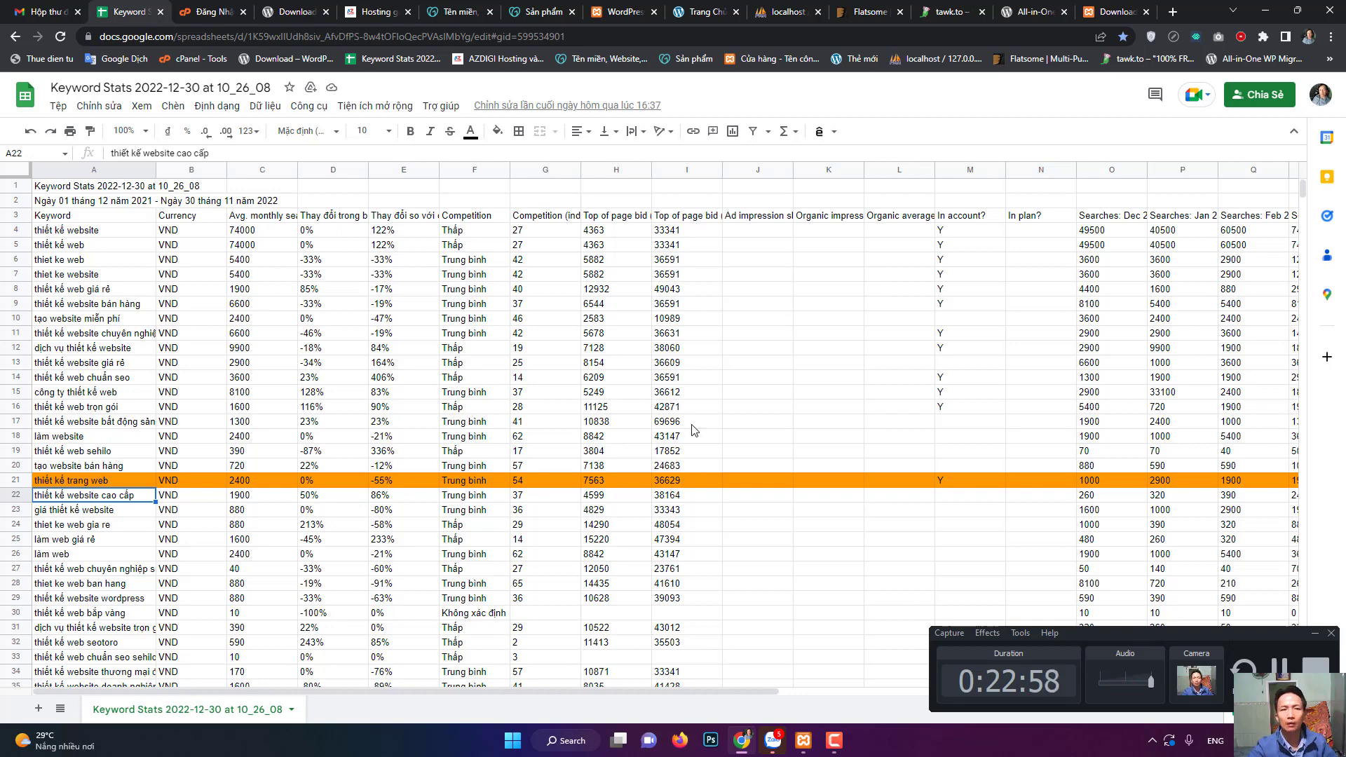
# - Bring up the Flatsome theme page showing its $59 Regular License price
pyautogui.click(869, 11)
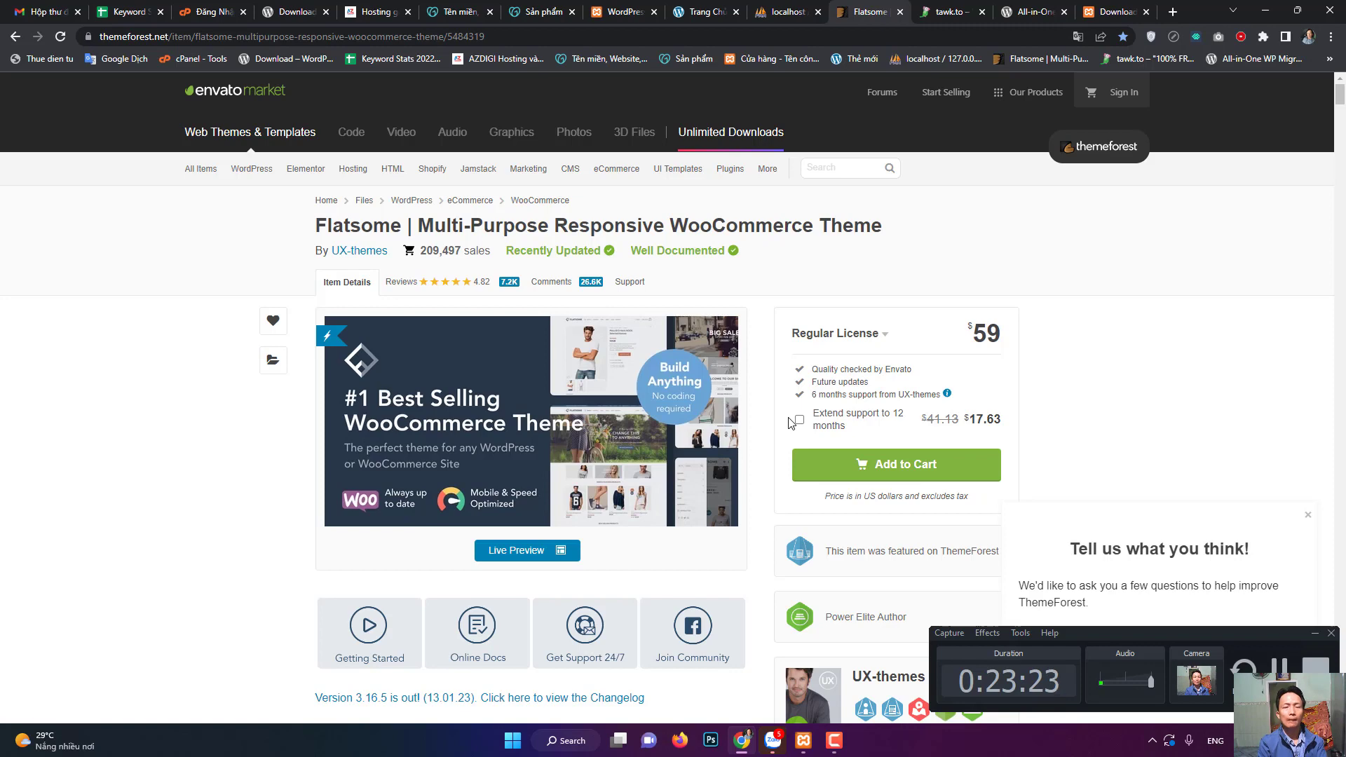
# - Return to the Keyword Stats sheet with row 21 'thiết kế trang web' highlighted orange
pyautogui.click(156, 8)
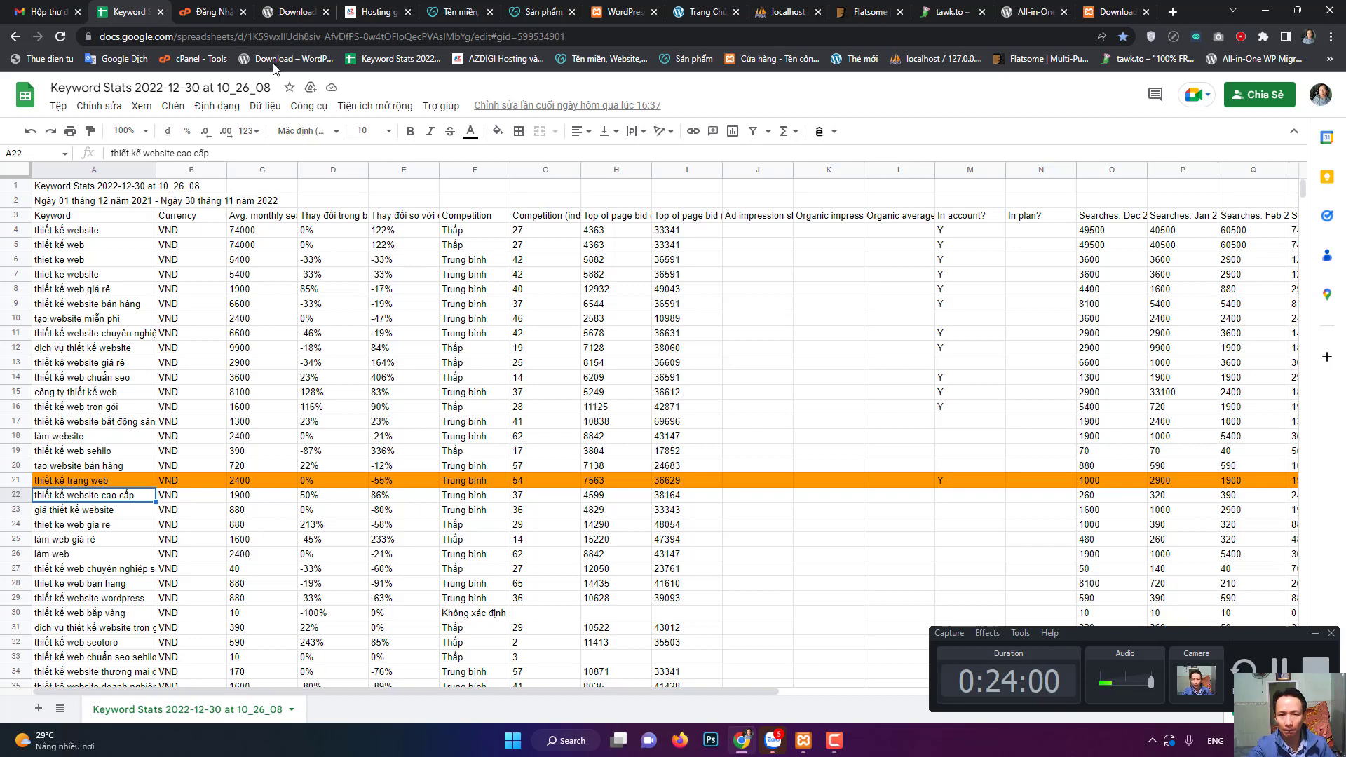
# - Reload the local WordPress site past the database error and browse its shop products
pyautogui.click(634, 13)
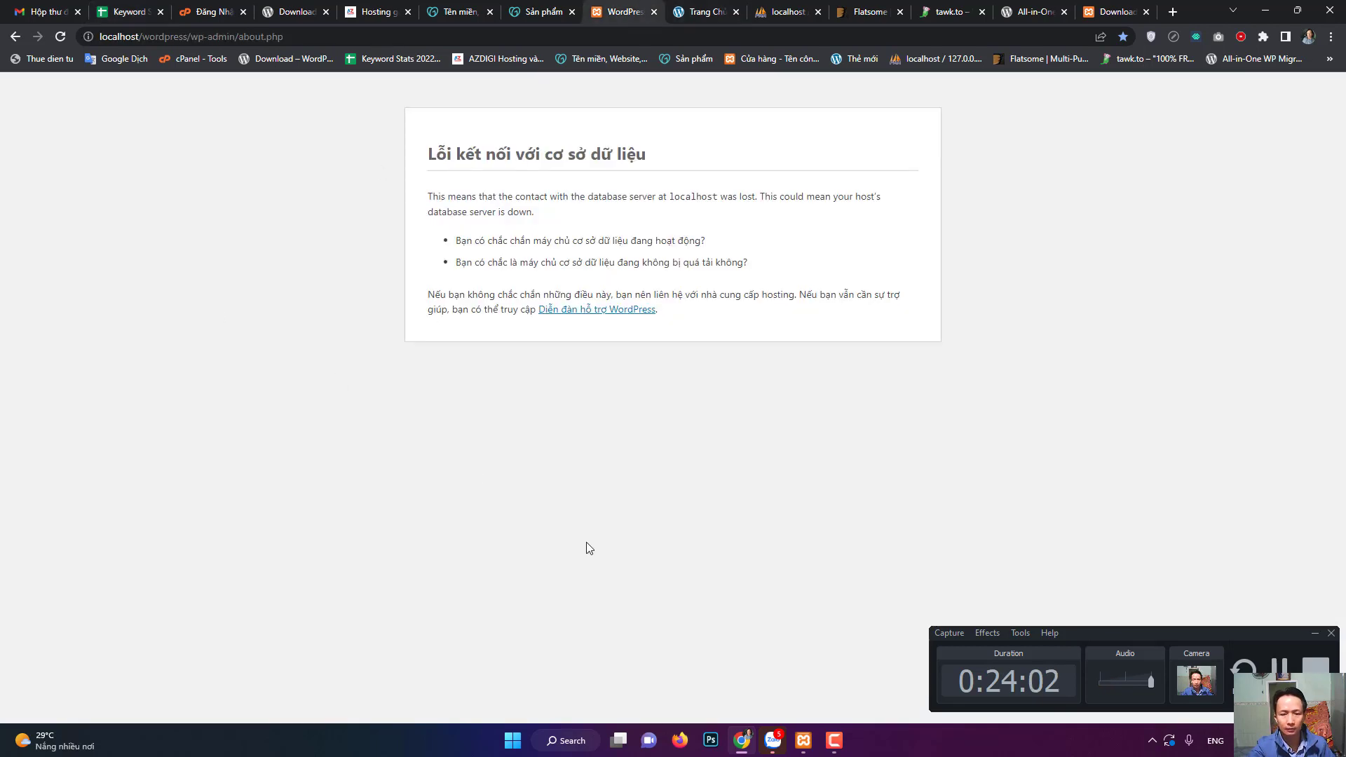
pyautogui.press('F5')
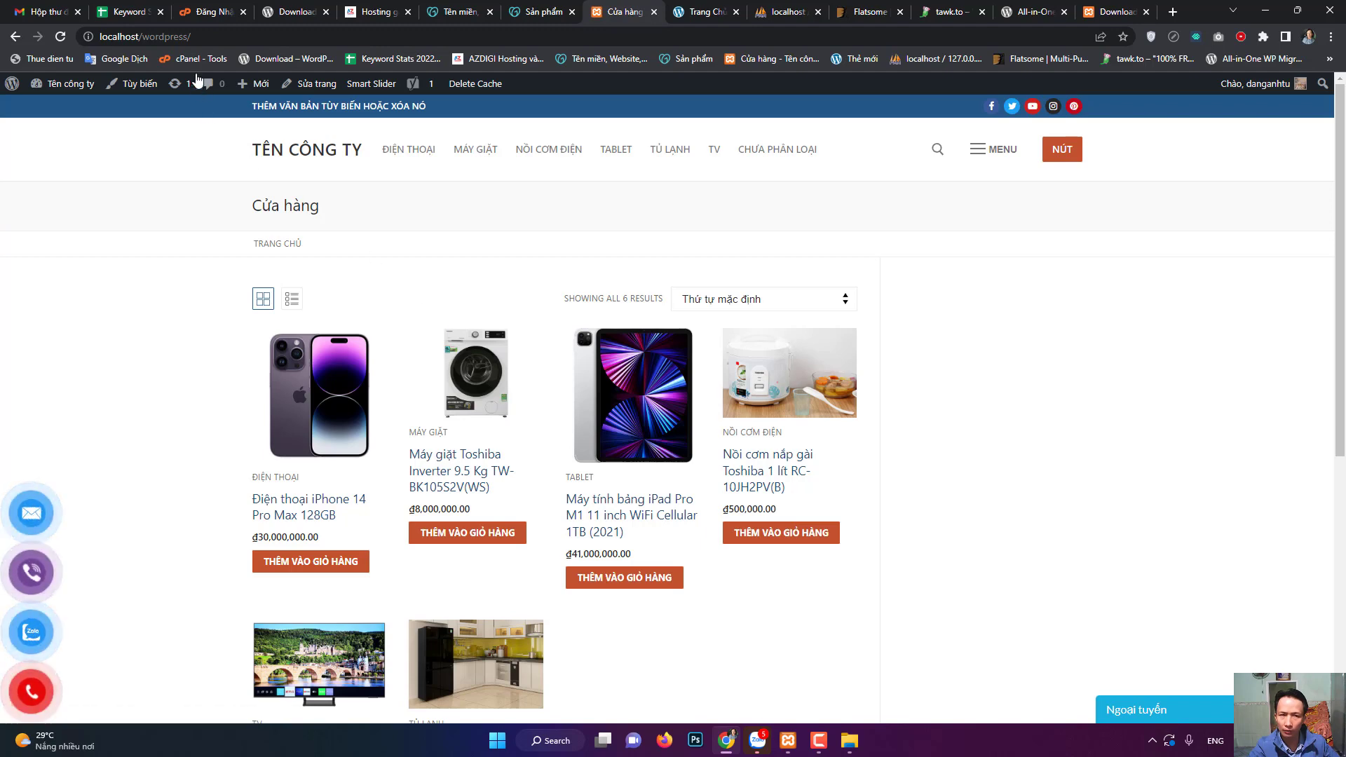
pyautogui.click(215, 37)
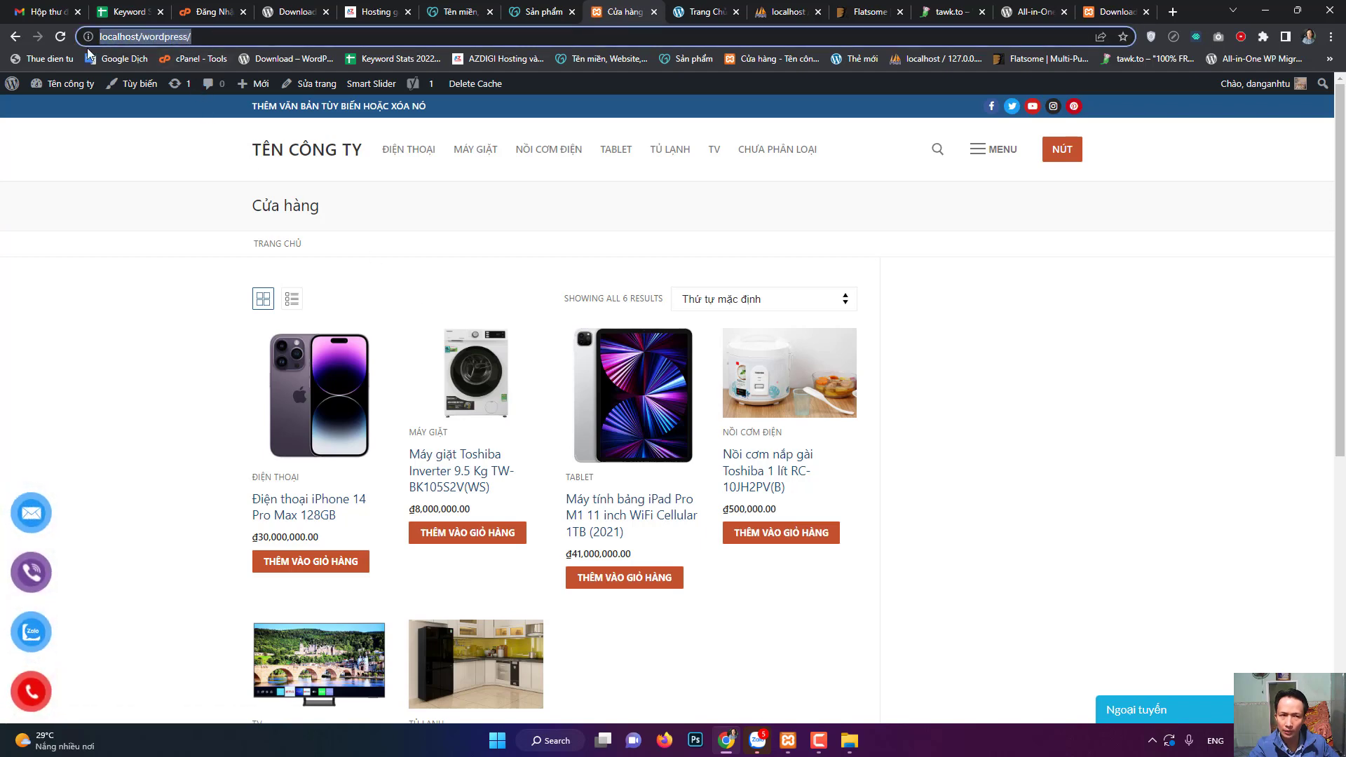
pyautogui.scroll(-5, 800, 519)
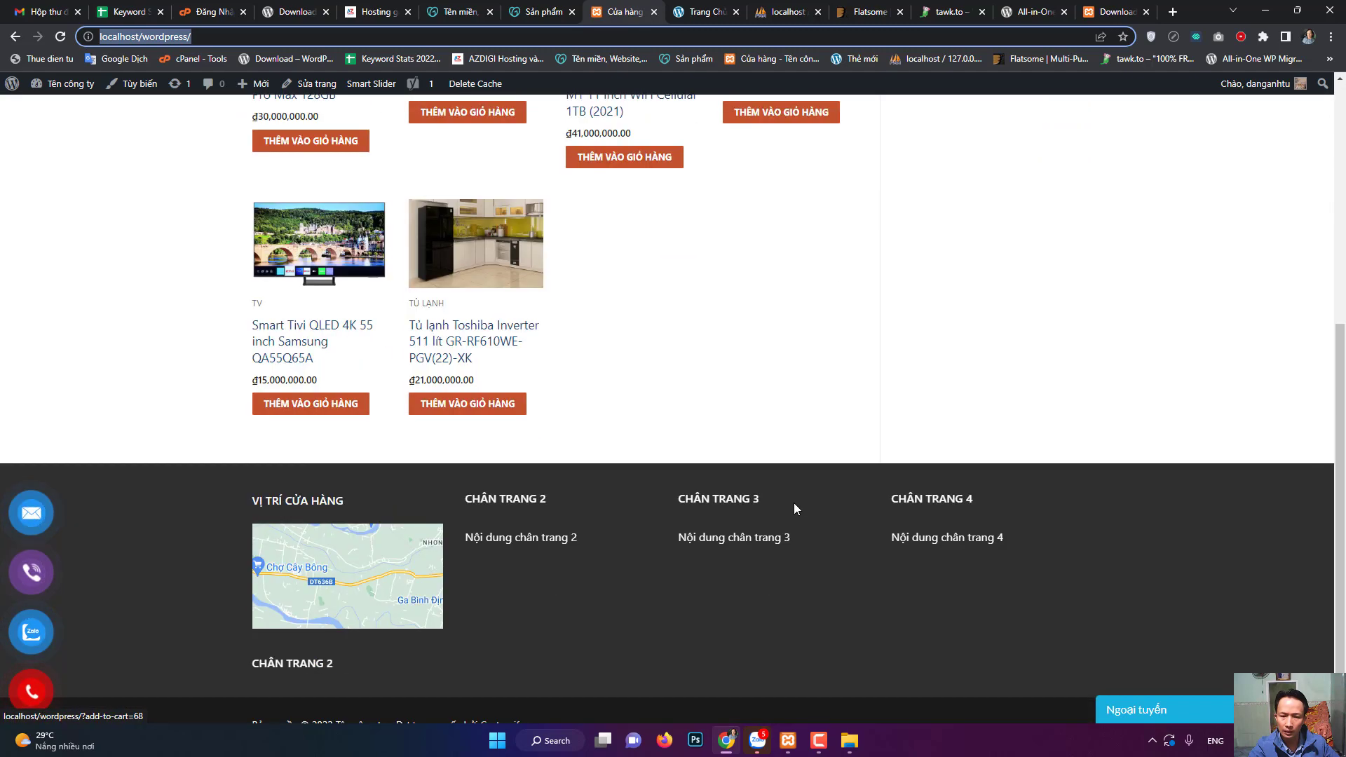
pyautogui.scroll(-2, 839, 597)
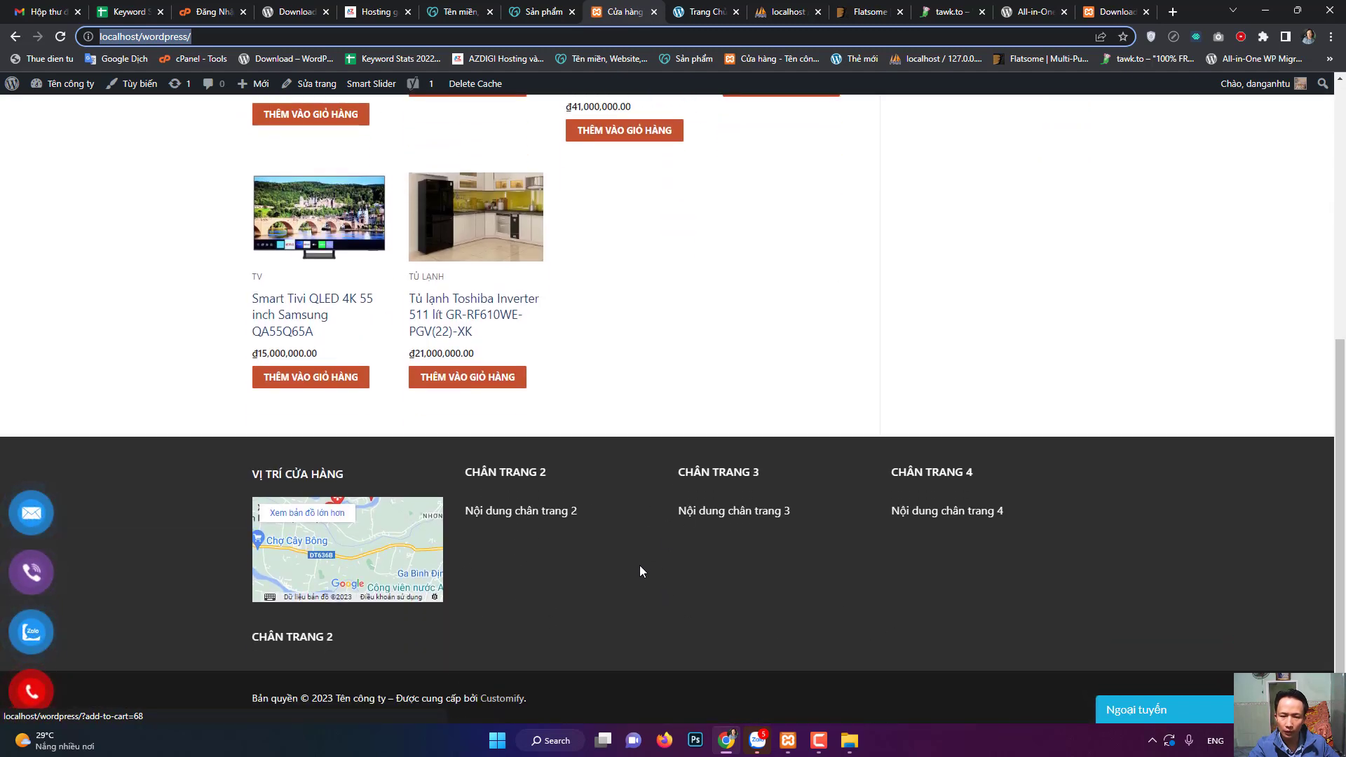
pyautogui.scroll(6, 663, 547)
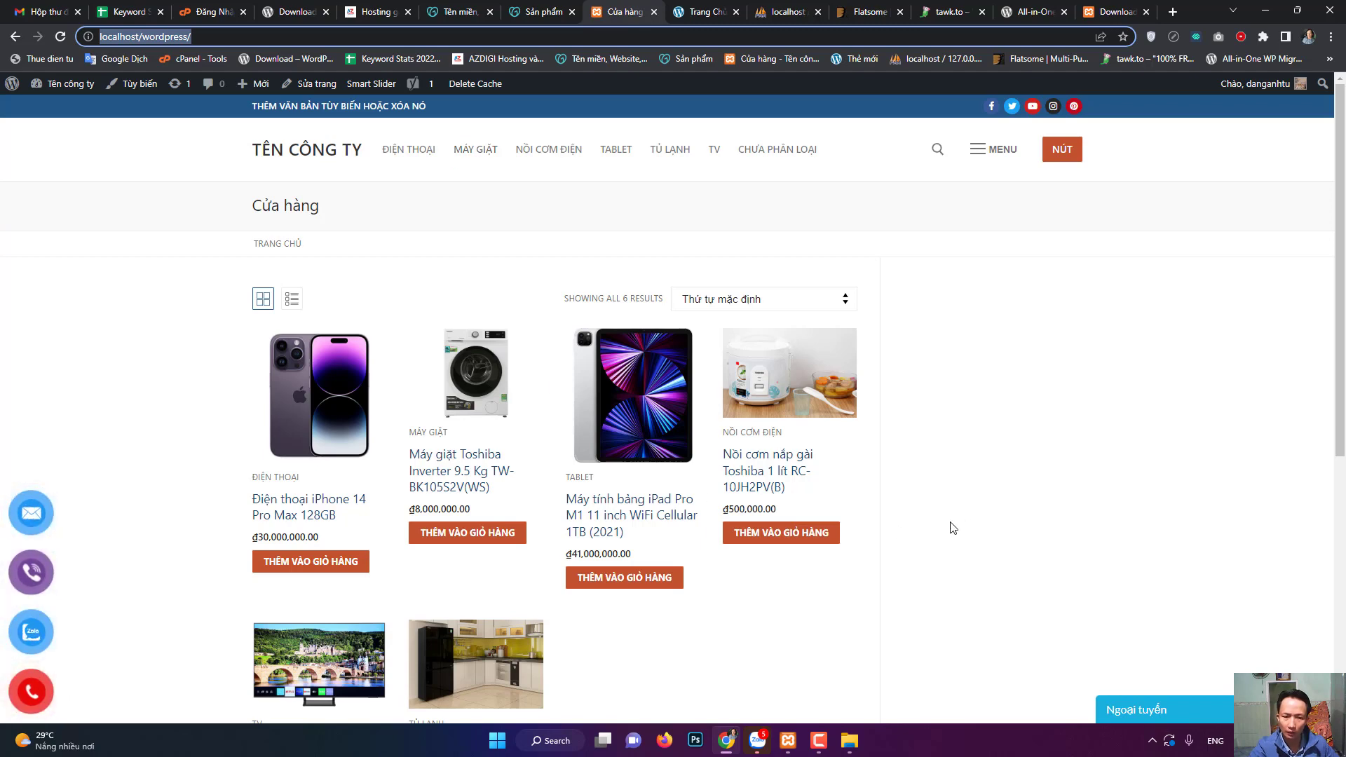
# - Move on to GoDaddy's Vietnamese homepage offering .com domains at 99.999 ₫
pyautogui.click(819, 740)
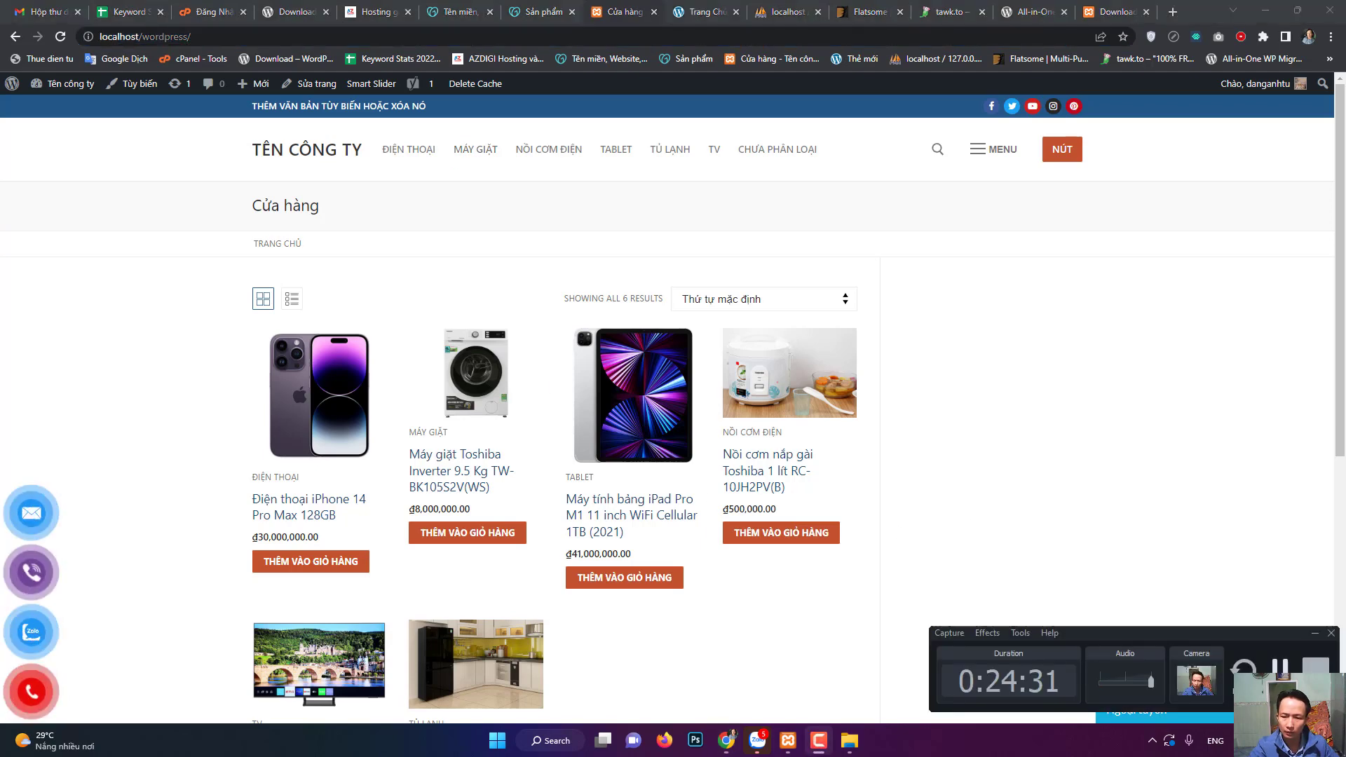
pyautogui.click(819, 741)
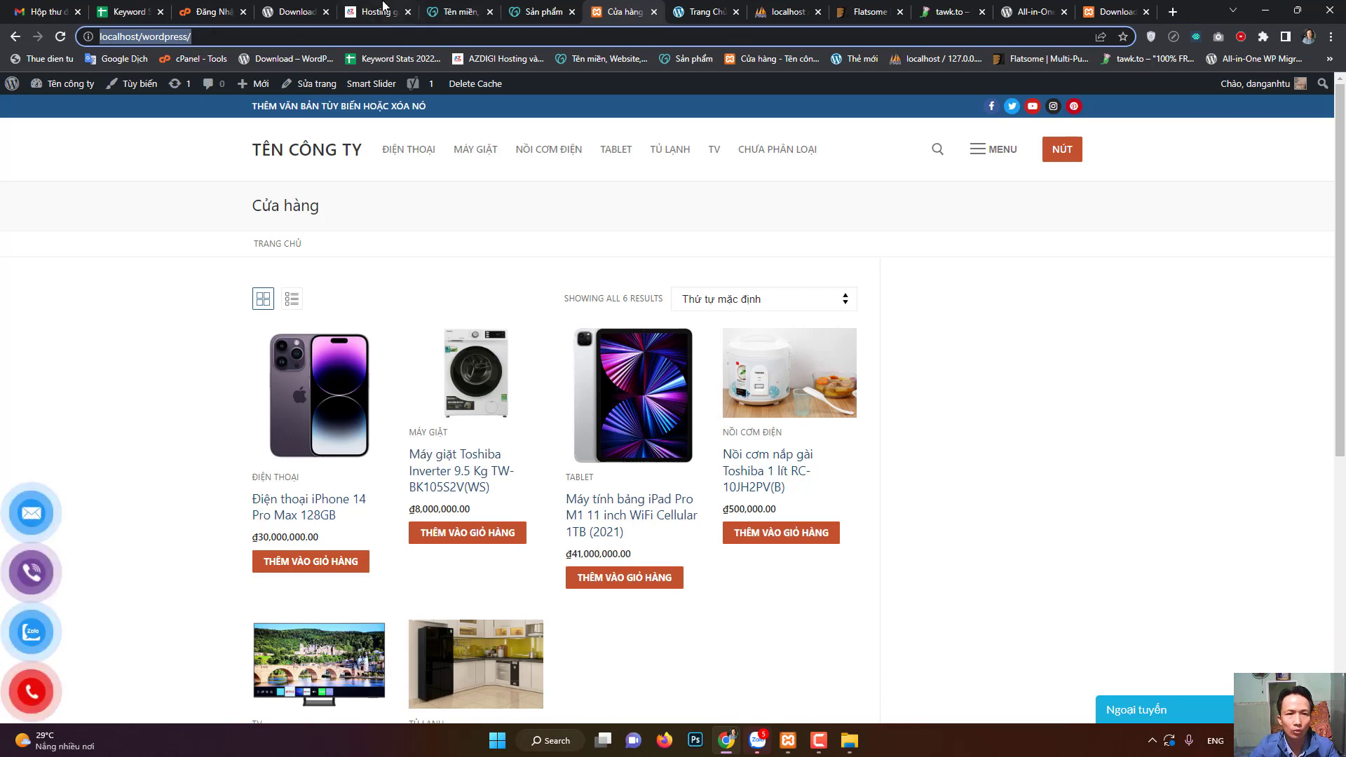
pyautogui.click(462, 7)
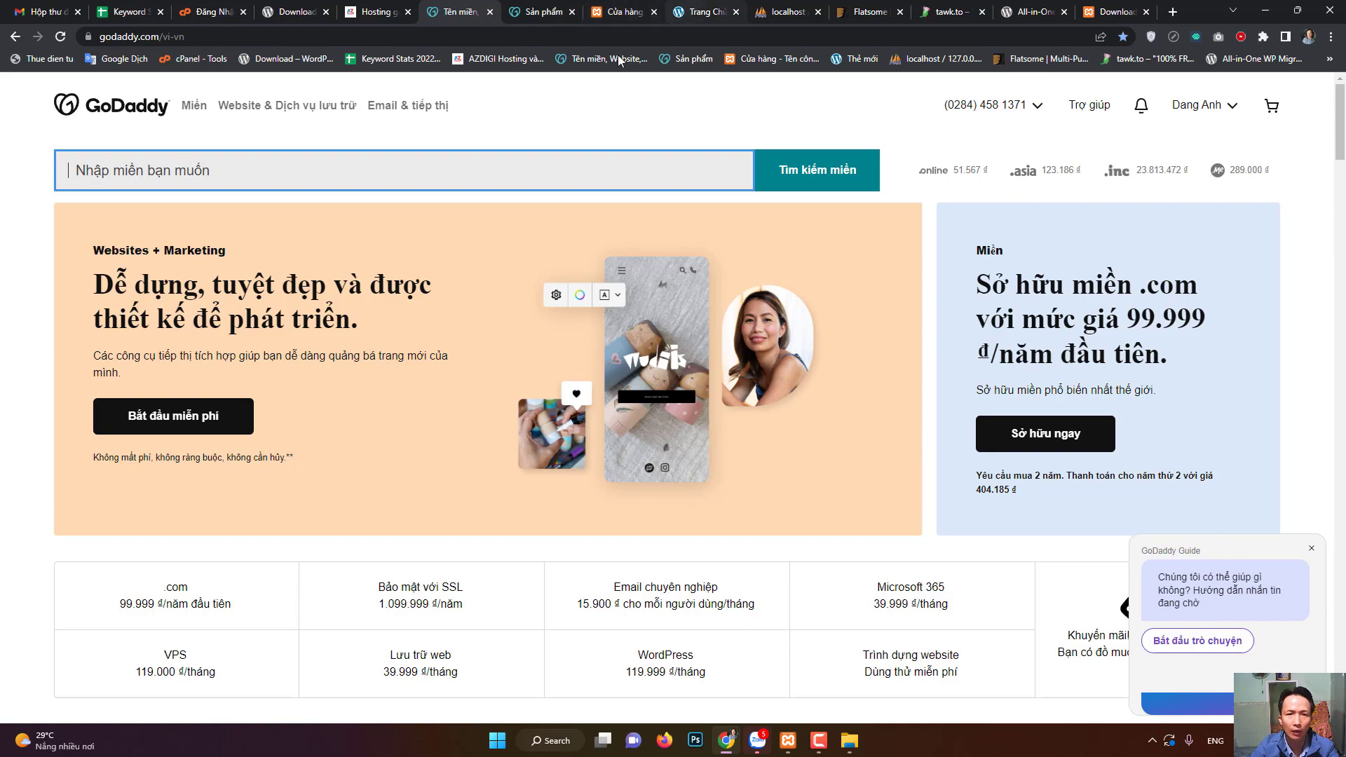
# - Review AZDIGI's AZ Pro 1–3 hosting plans, then go back to the GoDaddy domain page
pyautogui.click(393, 10)
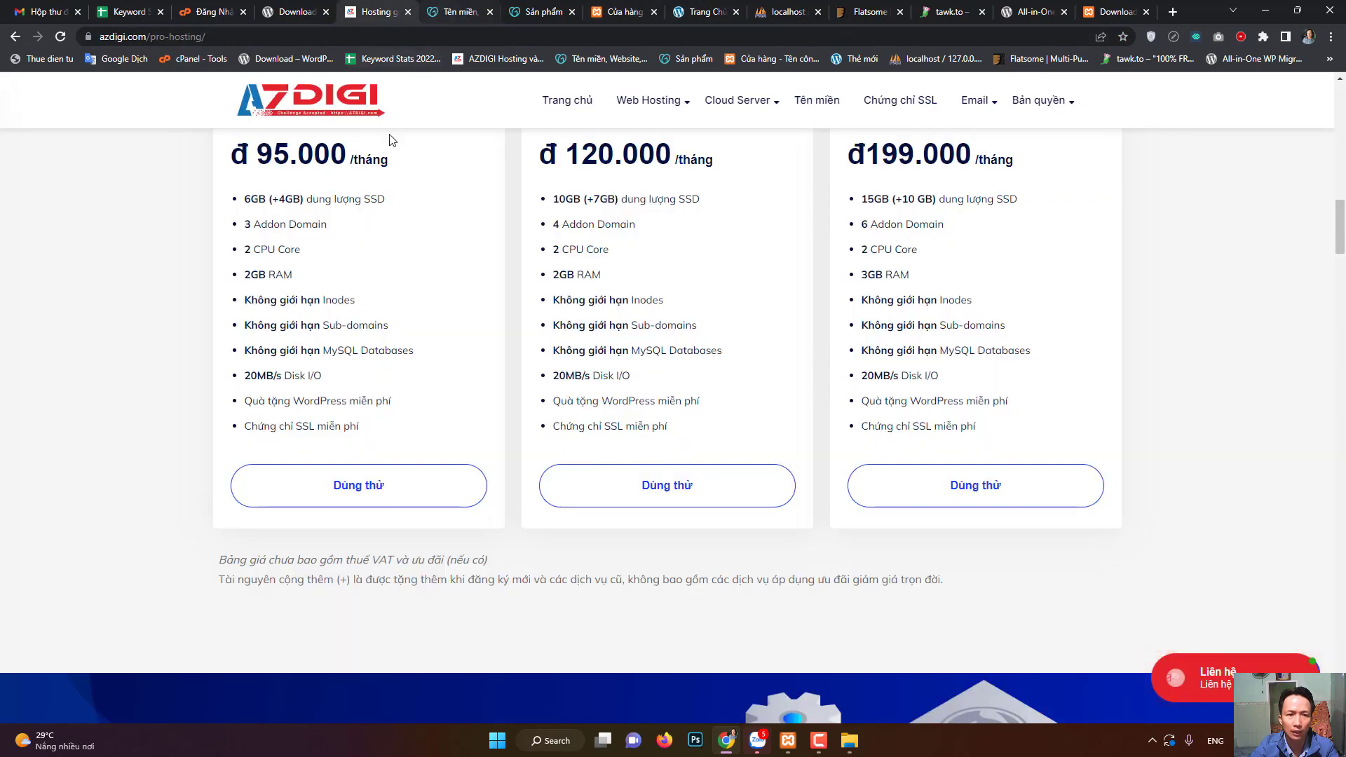
pyautogui.scroll(8, 470, 324)
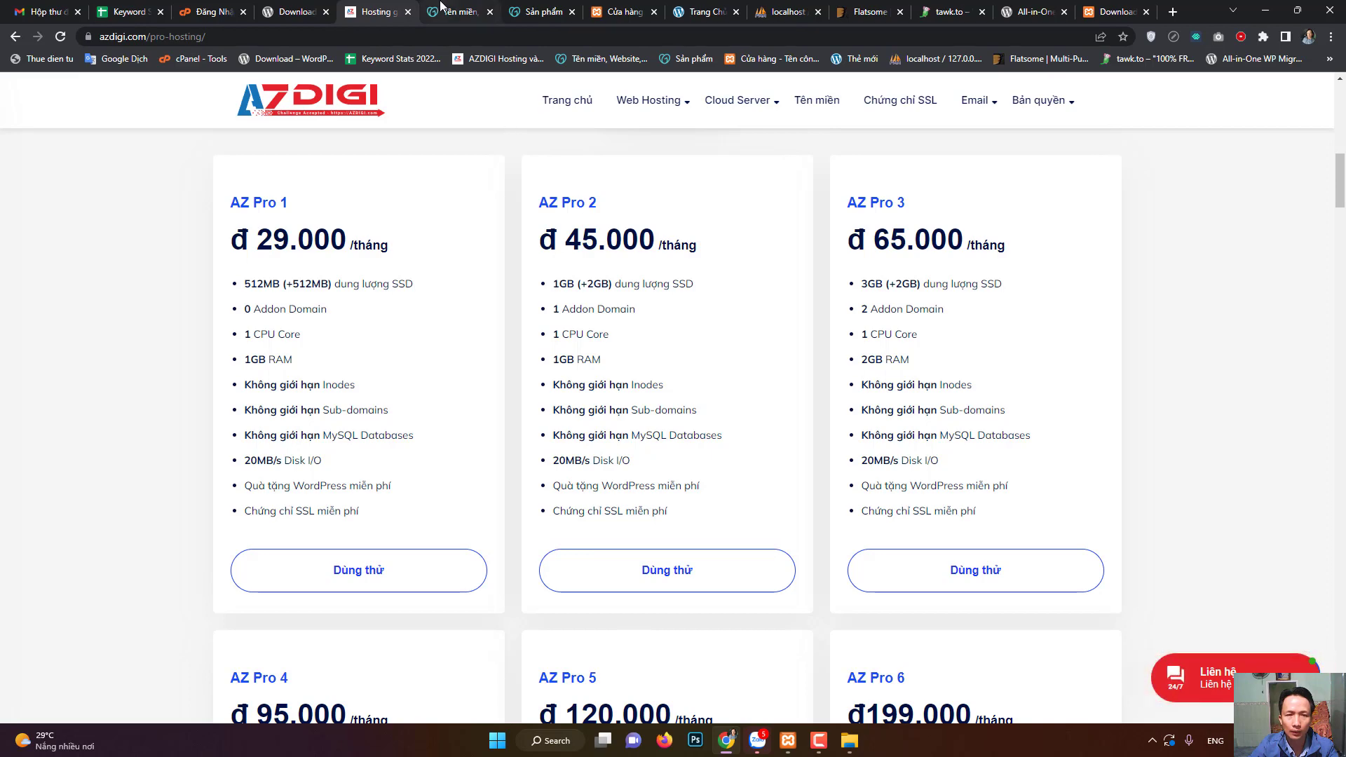
pyautogui.click(439, 7)
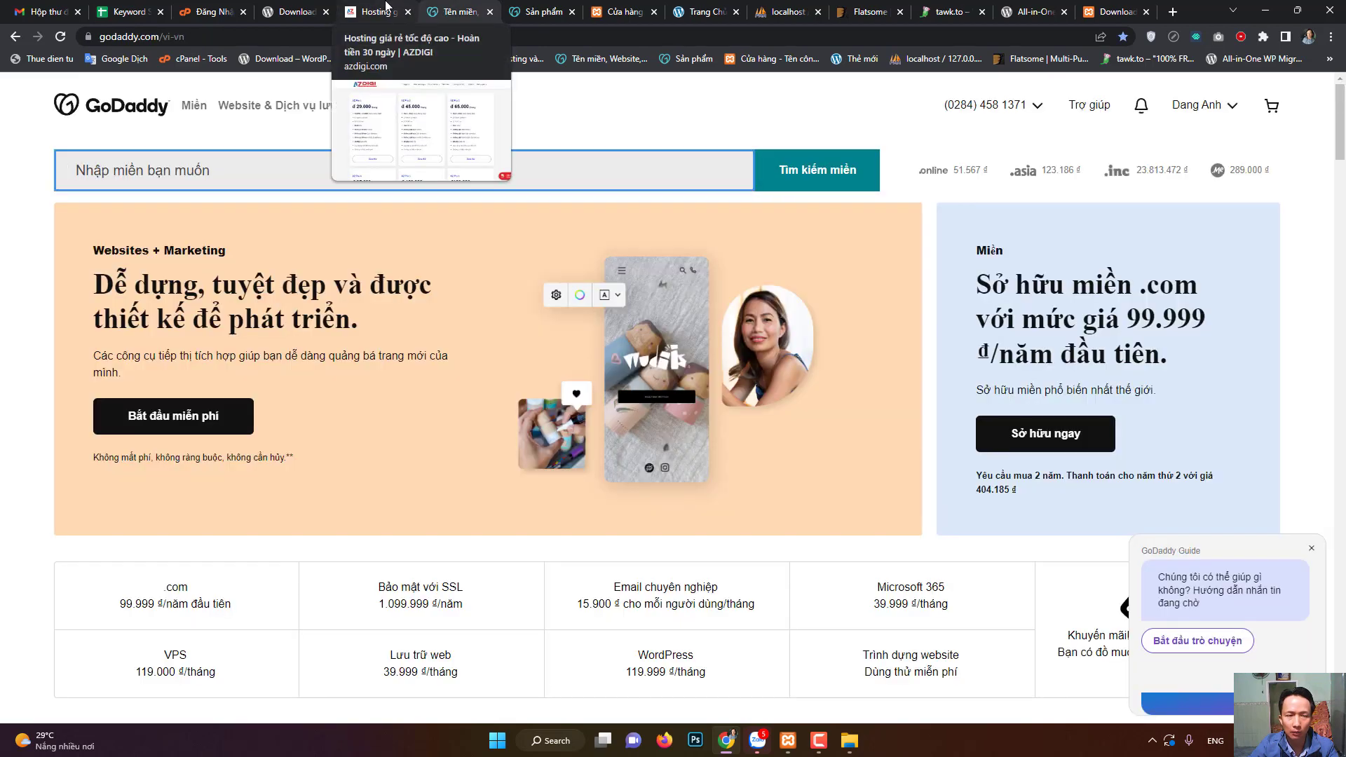
# - Return to GoDaddy and open the account dropdown listing 'Sản phẩm của tôi' and billing options
pyautogui.click(387, 9)
pyautogui.click(446, 7)
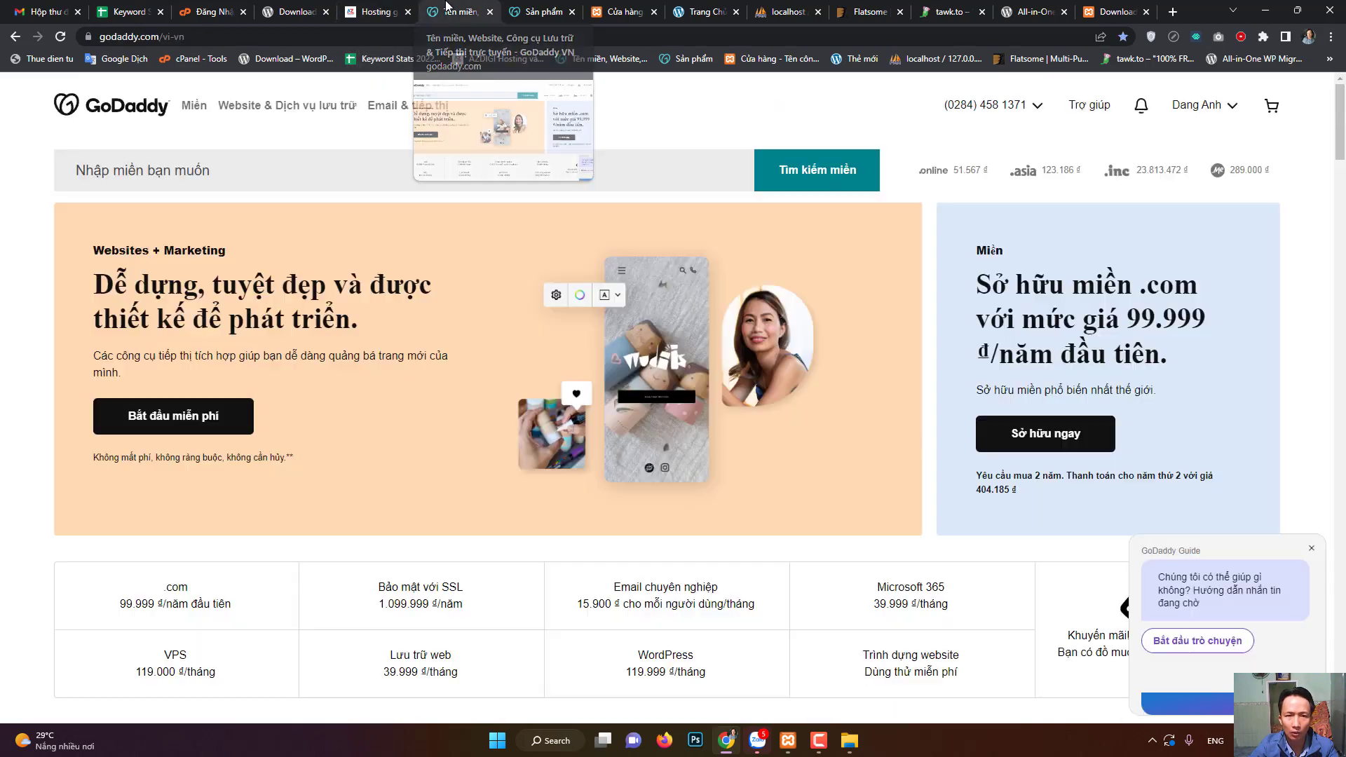
pyautogui.click(382, 7)
pyautogui.click(449, 9)
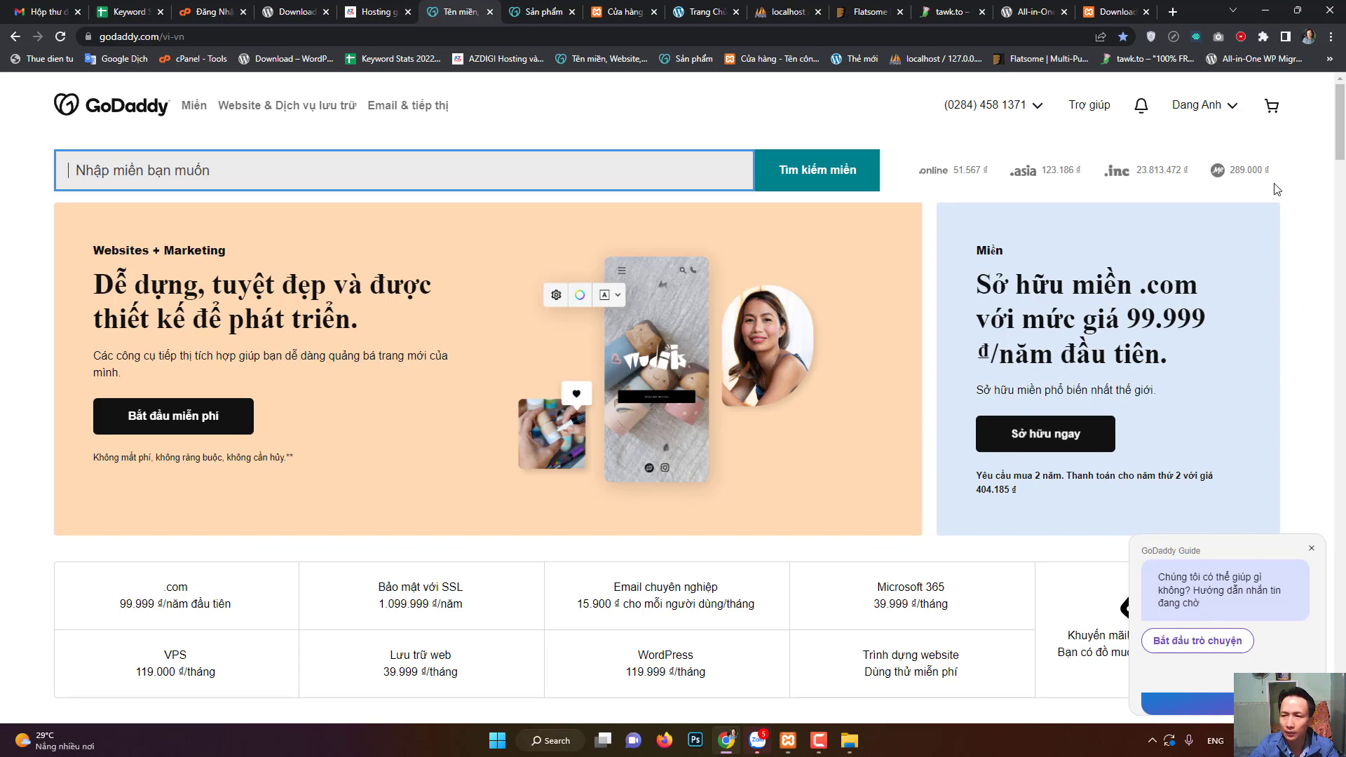
pyautogui.click(1231, 109)
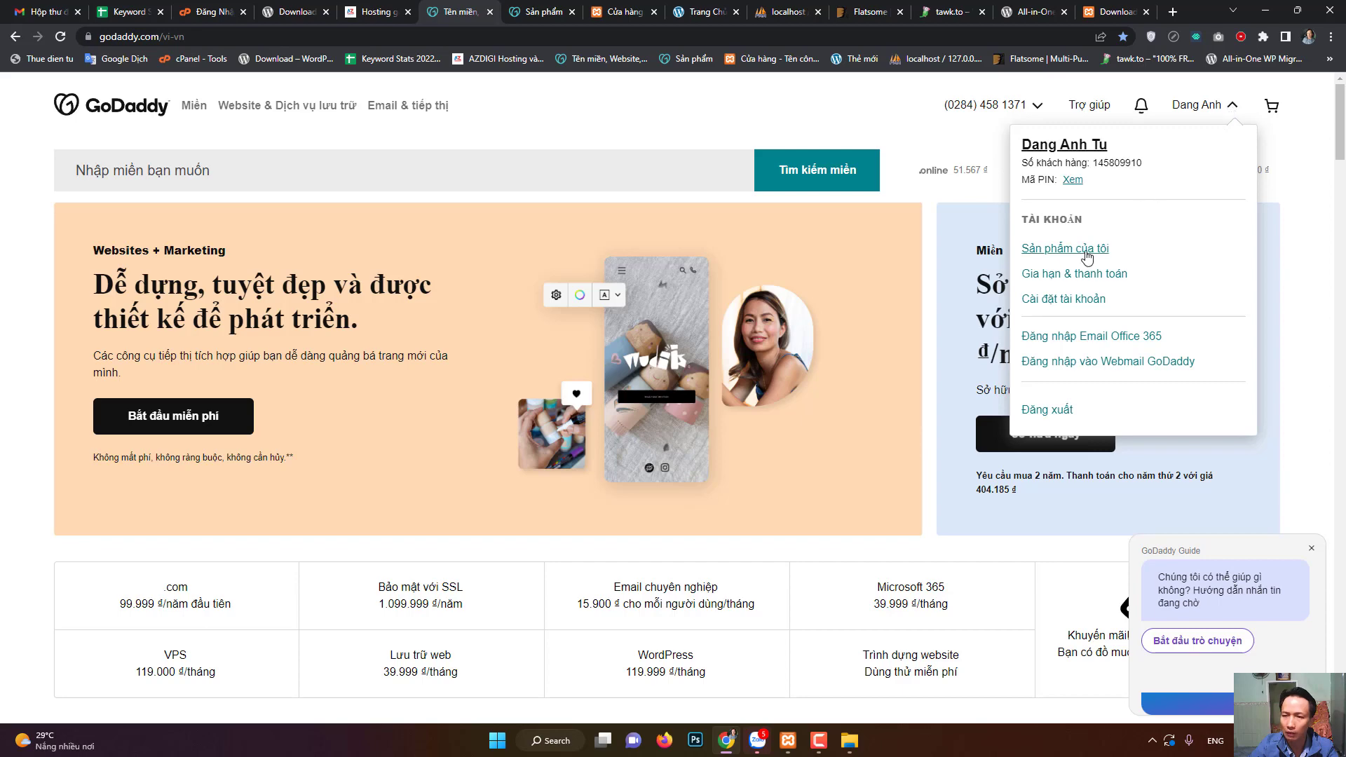
# - Open 'Sản phẩm của tôi', scroll to the domain list, and open DNS management for webgiare.store
pyautogui.click(538, 12)
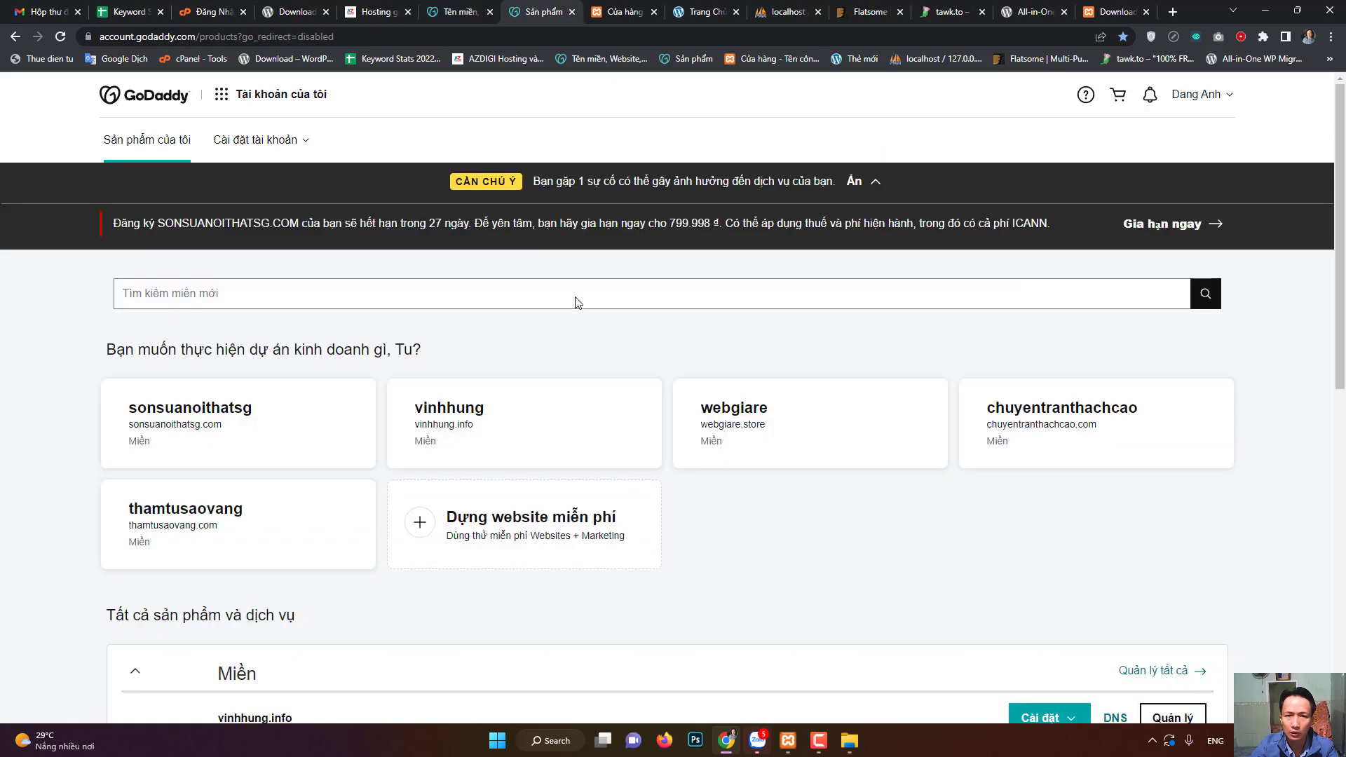
pyautogui.scroll(-5, 716, 428)
pyautogui.scroll(-5, 713, 438)
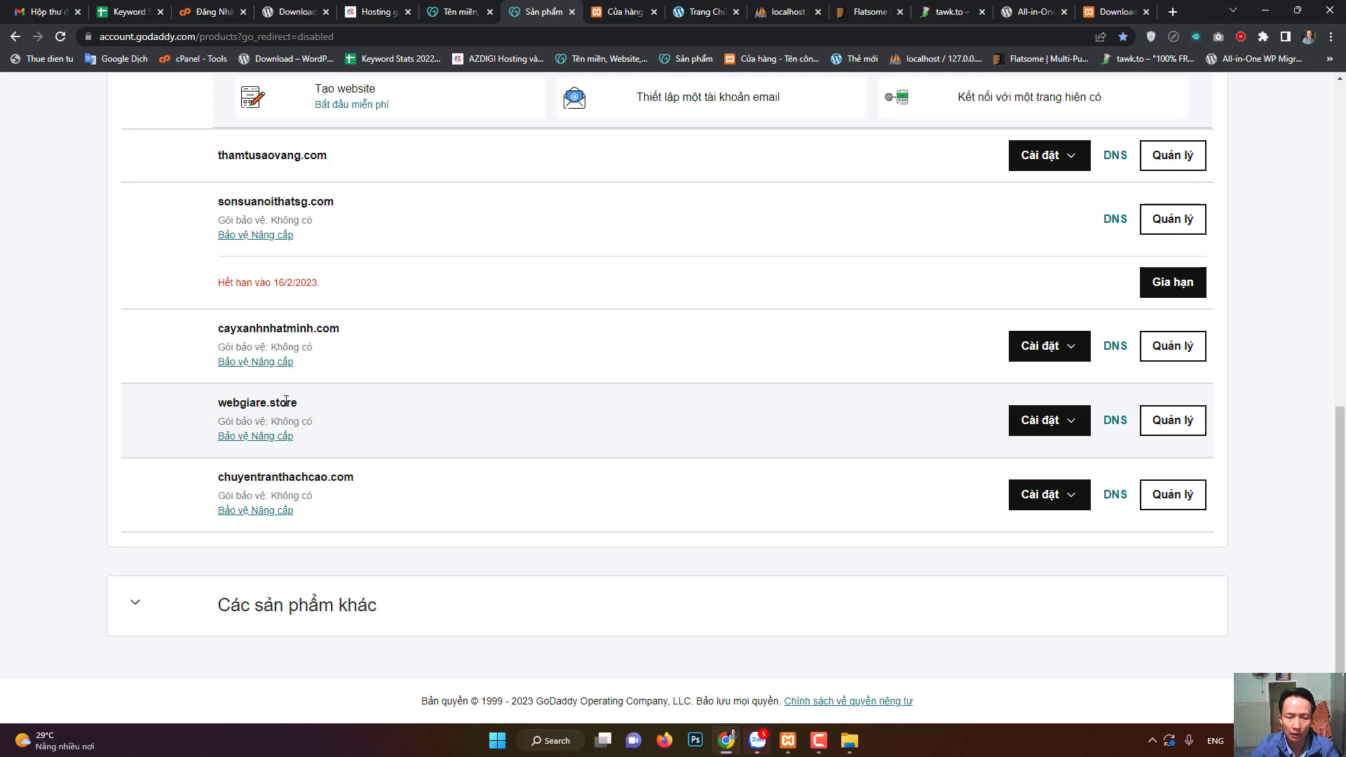
pyautogui.click(1116, 421)
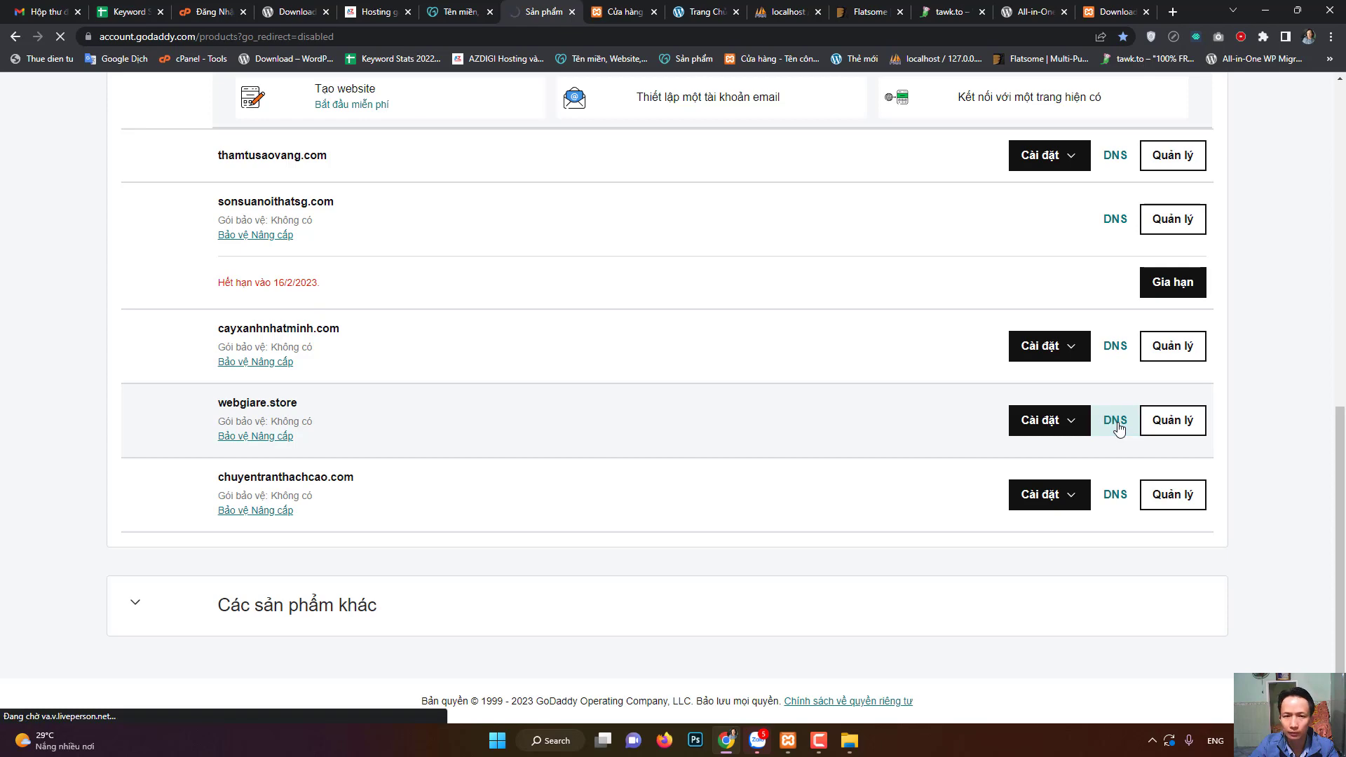
# - Look through webgiare.store's DNS records page to find the A record
pyautogui.click(820, 744)
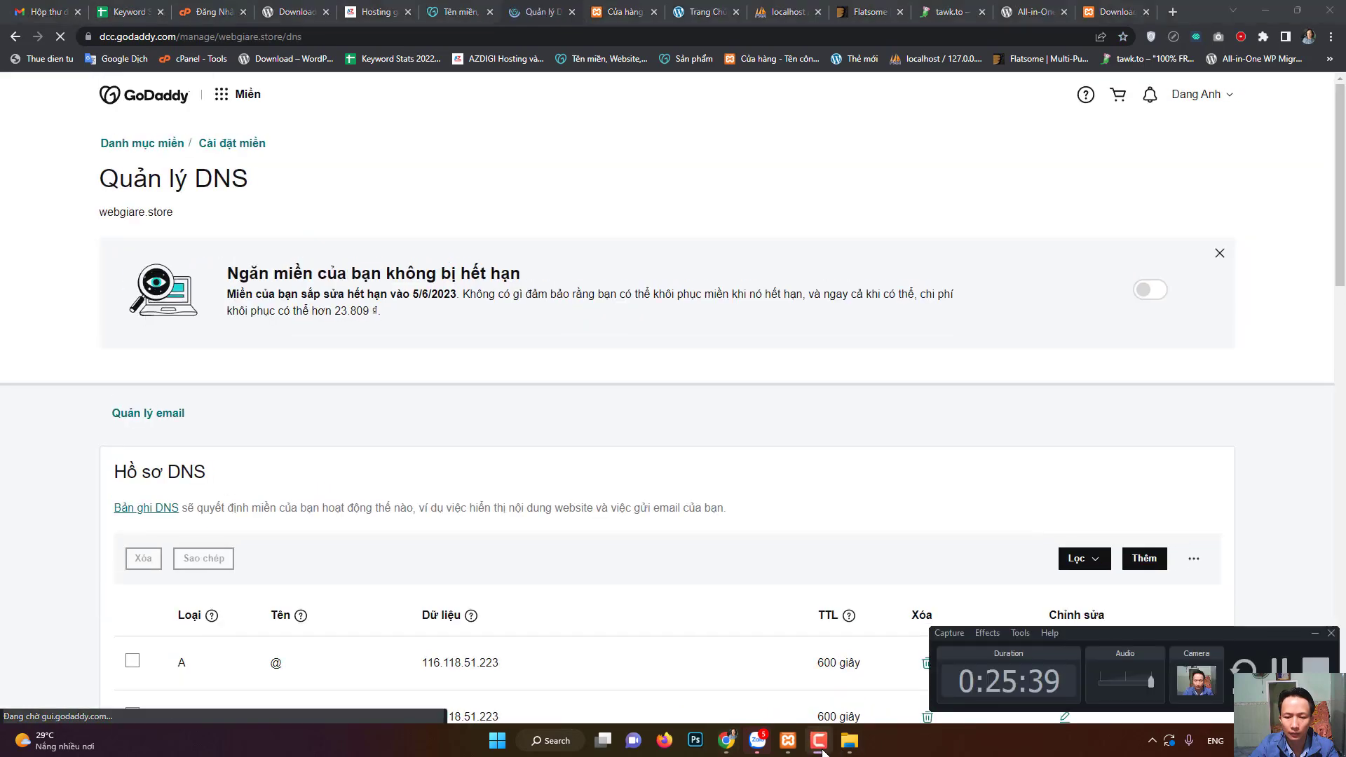
pyautogui.scroll(-5, 552, 568)
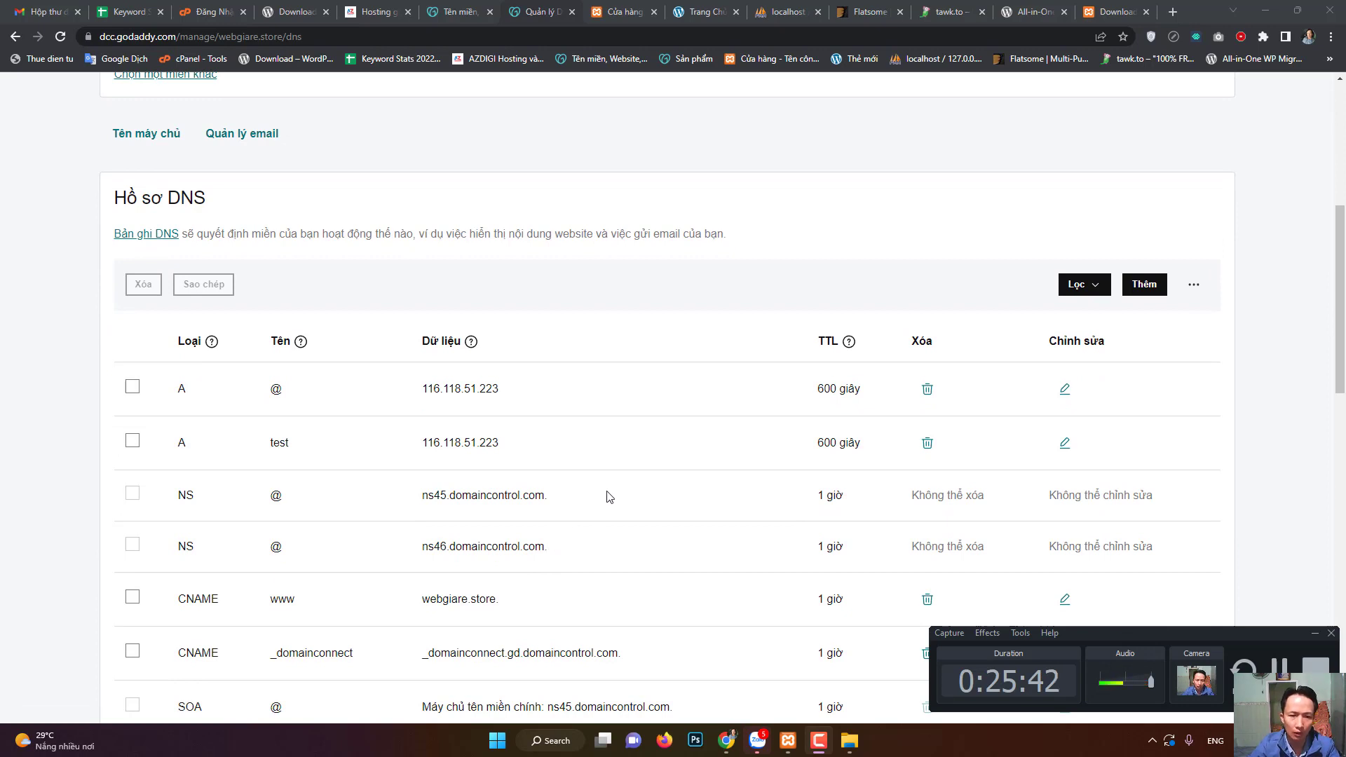
pyautogui.scroll(-3, 608, 497)
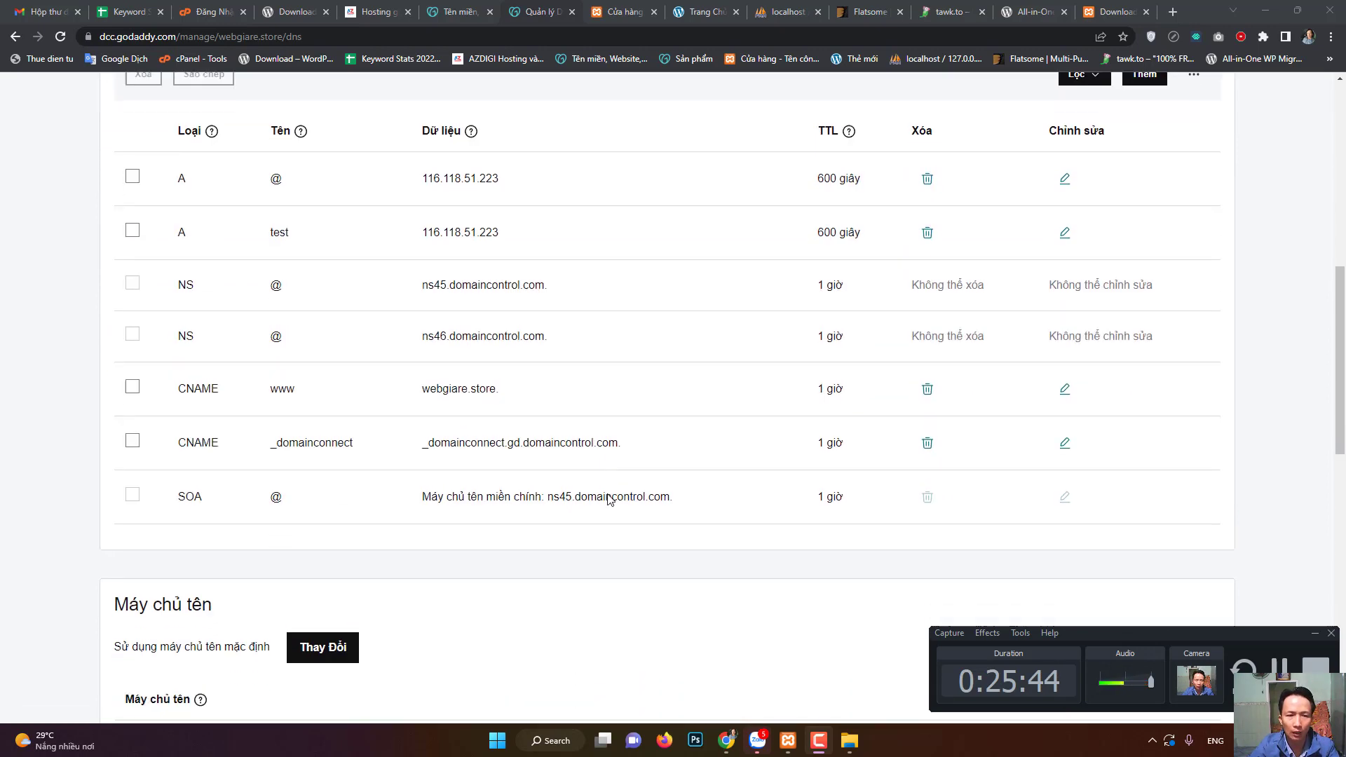
pyautogui.scroll(-1, 410, 416)
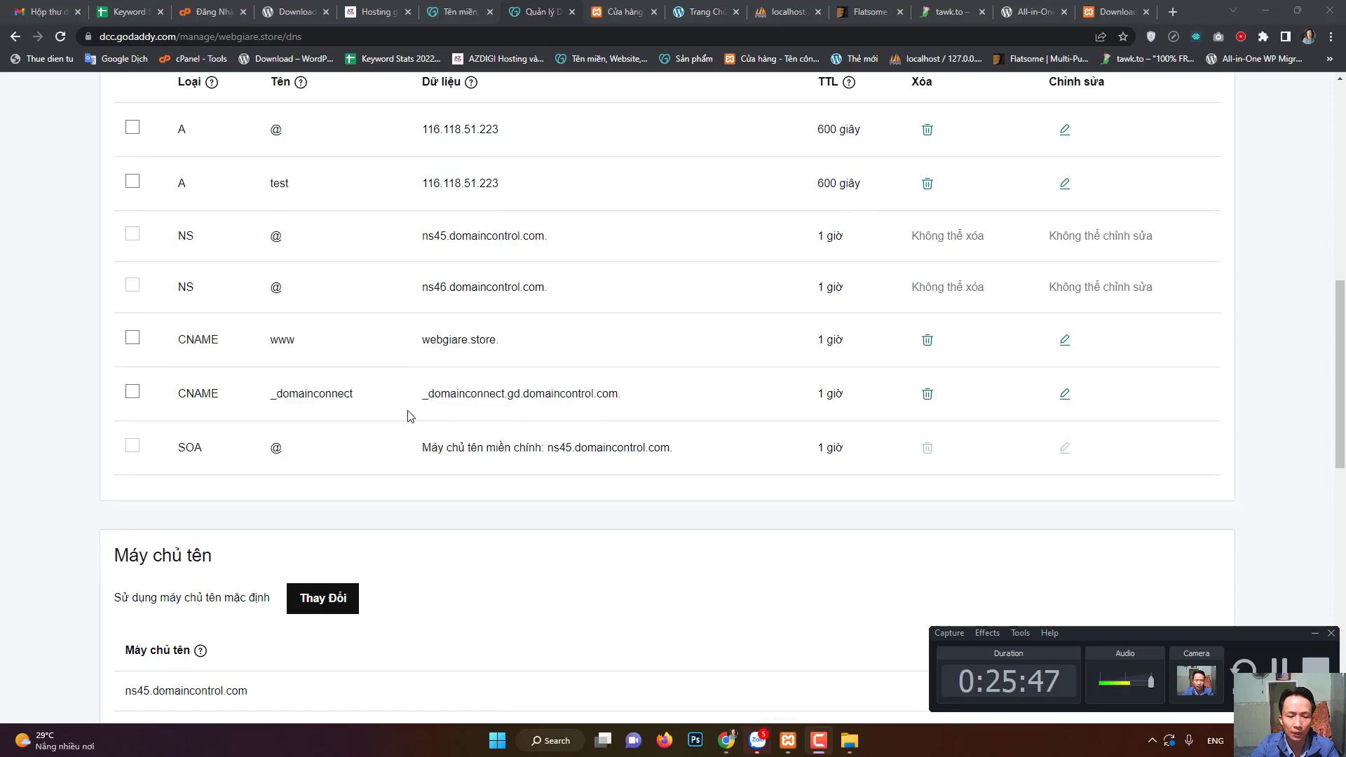
pyautogui.scroll(-2, 411, 417)
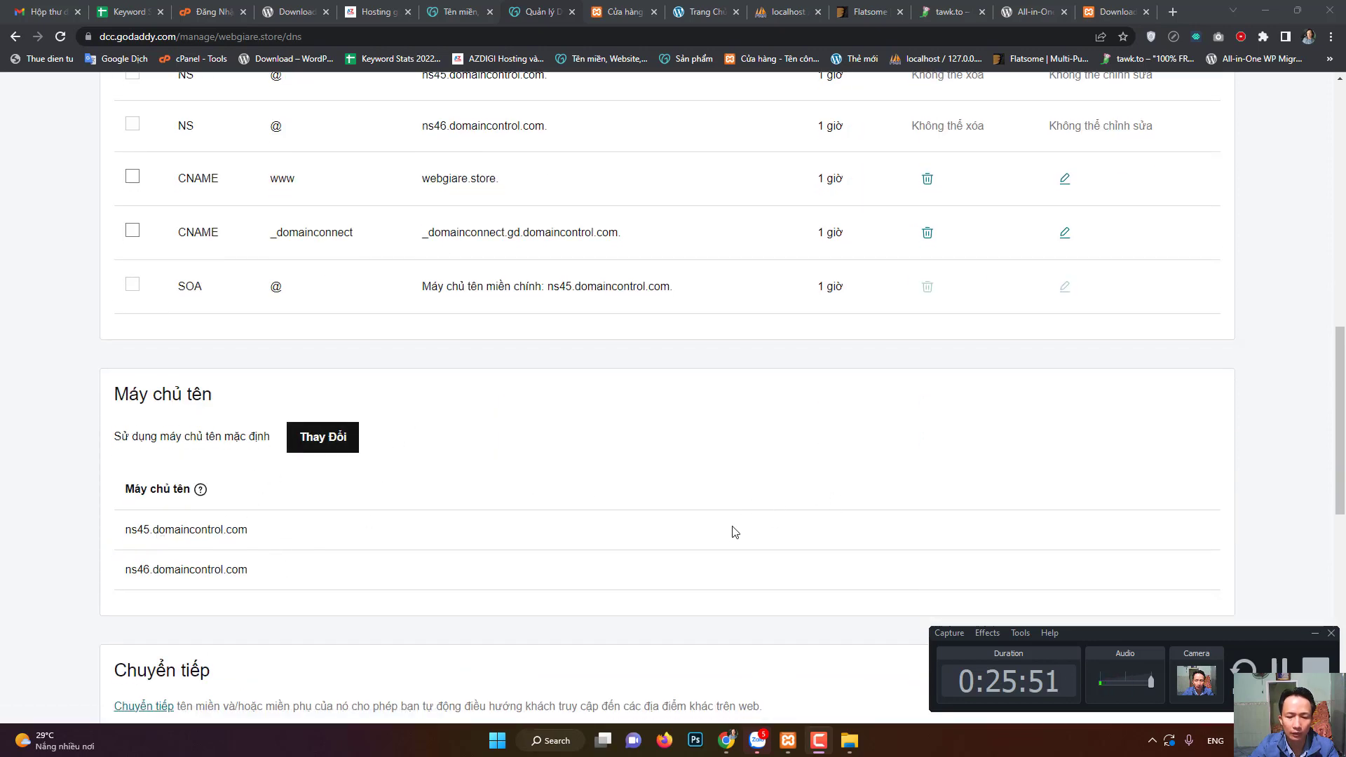
pyautogui.scroll(2, 735, 532)
pyautogui.scroll(1, 740, 530)
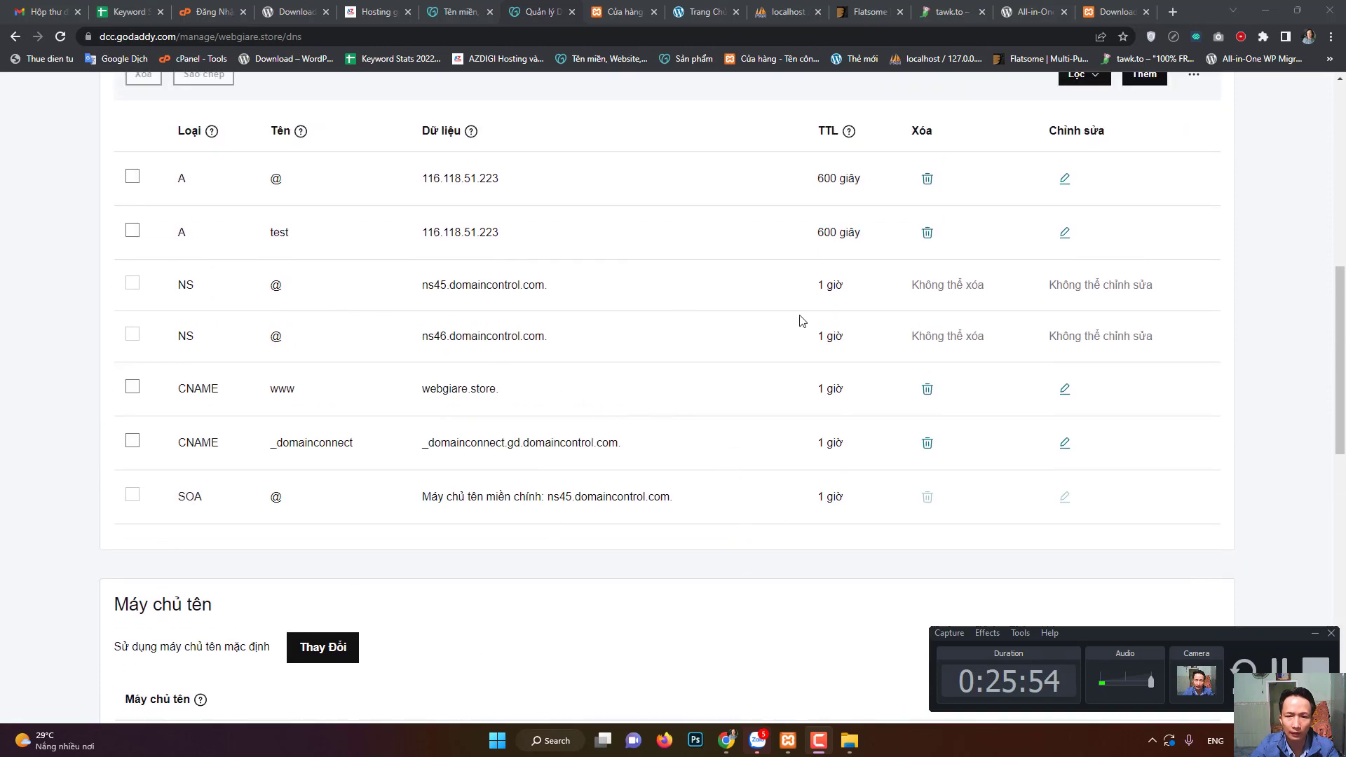
pyautogui.scroll(-4, 603, 520)
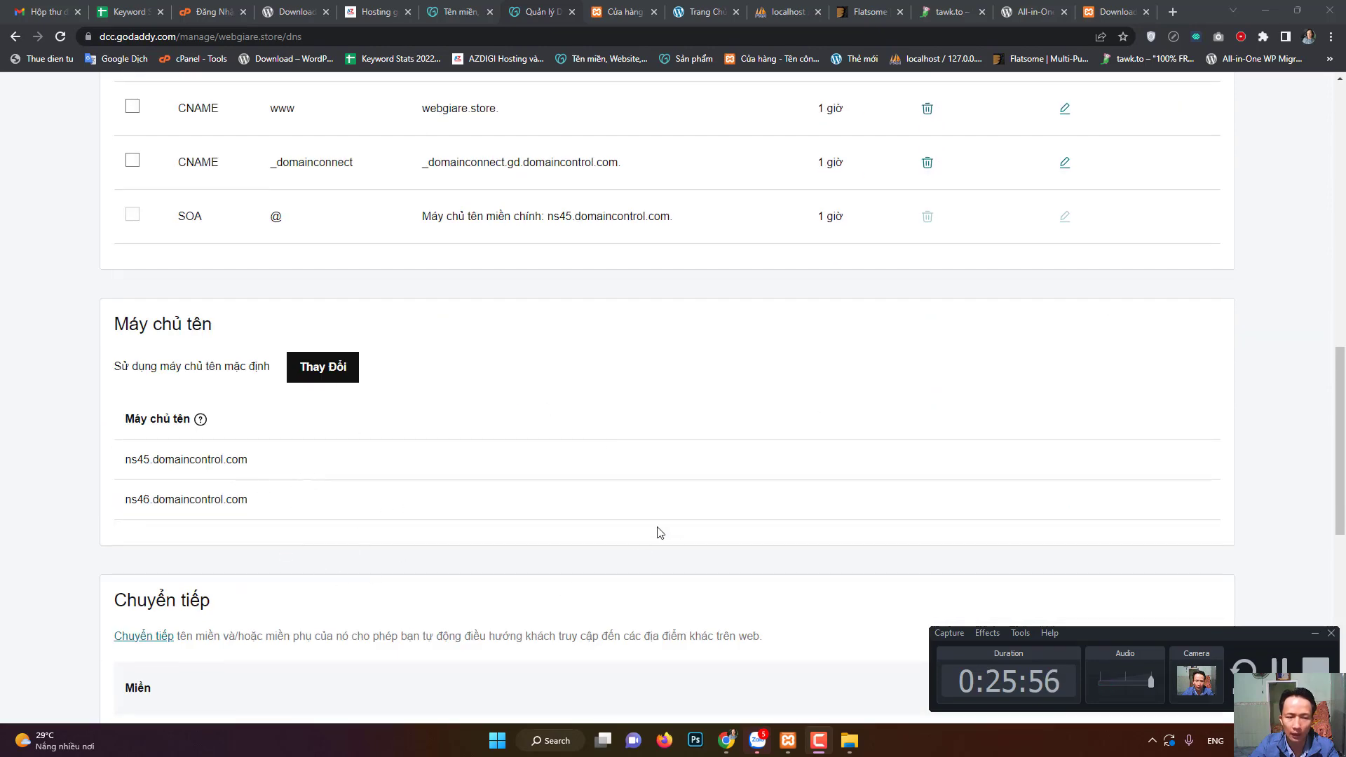
pyautogui.scroll(6, 692, 552)
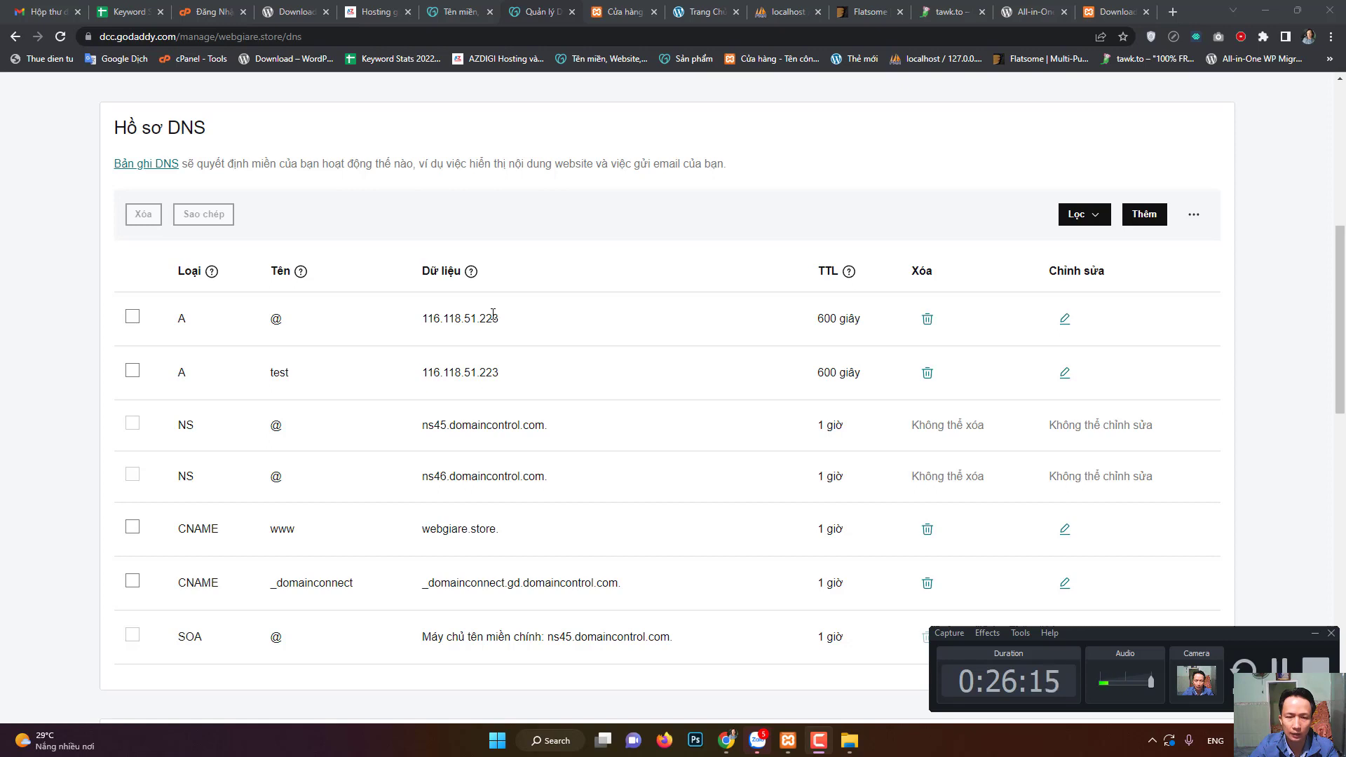
# - Edit the @ A record to 116.118.51.223 with TTL 600, then move down to the Máy chủ tên section
pyautogui.click(1064, 321)
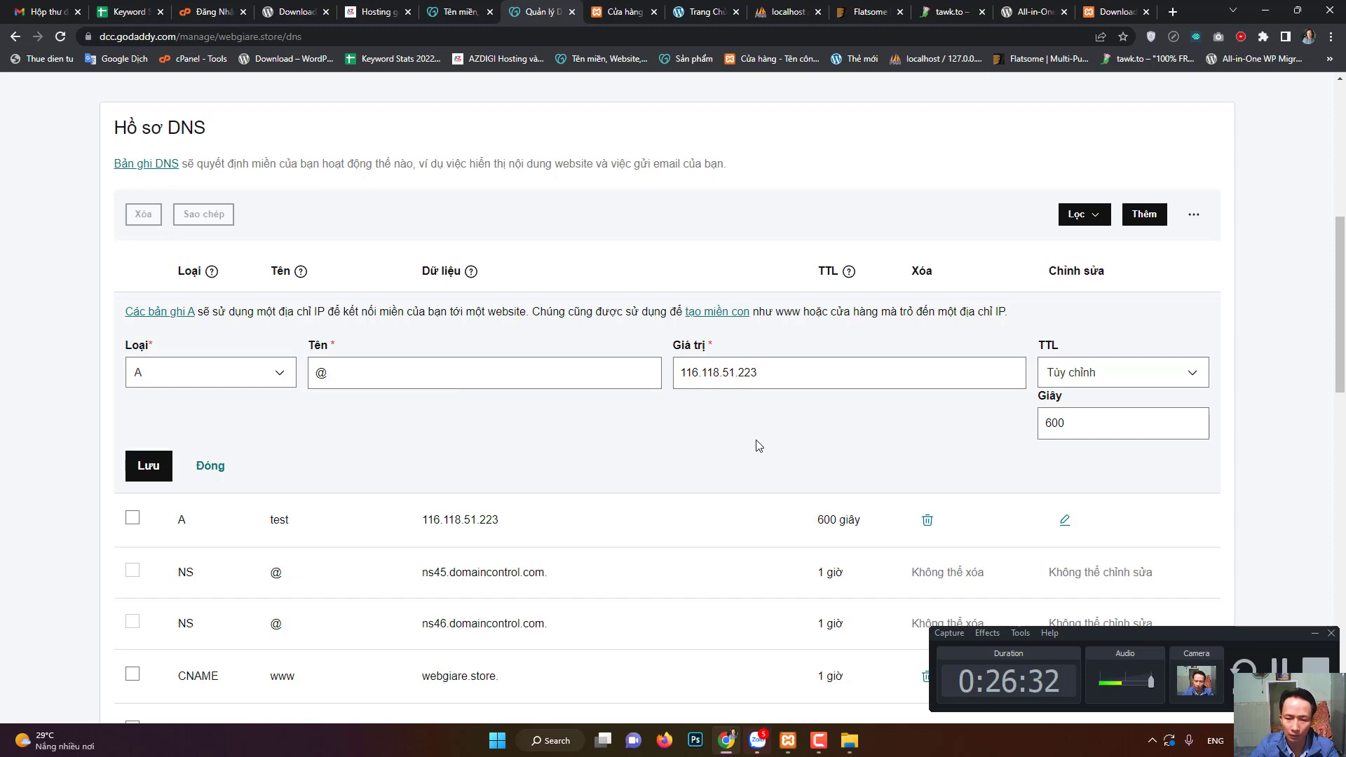
pyautogui.scroll(-1, 708, 447)
pyautogui.scroll(-7, 690, 446)
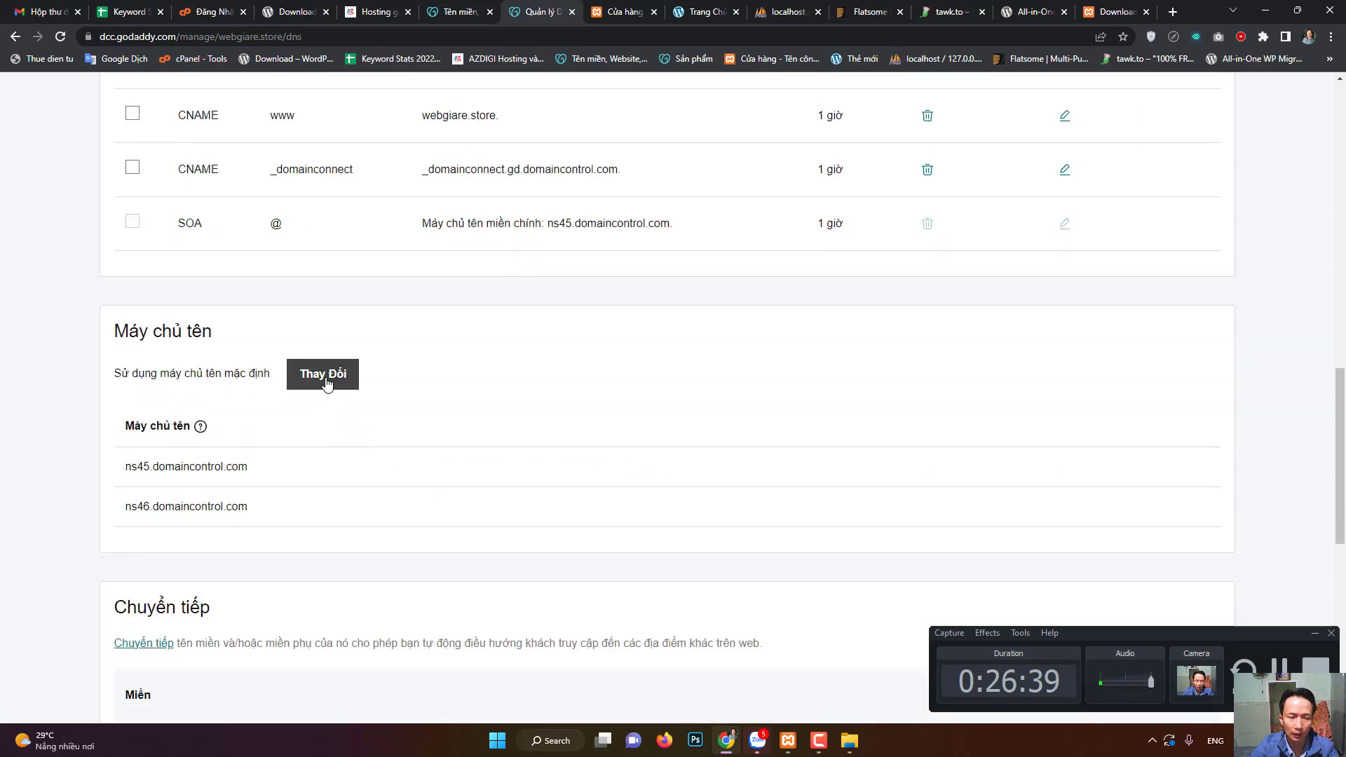
pyautogui.click(325, 379)
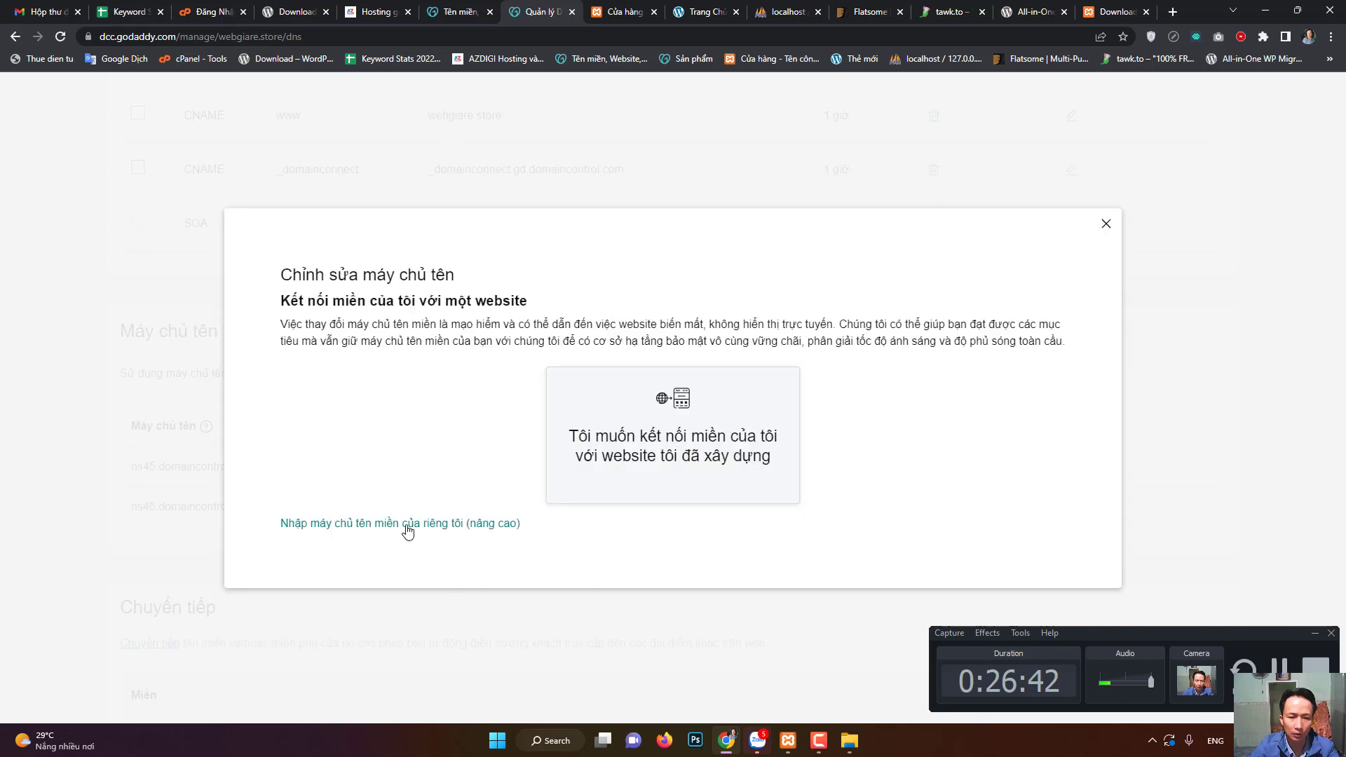
pyautogui.click(419, 526)
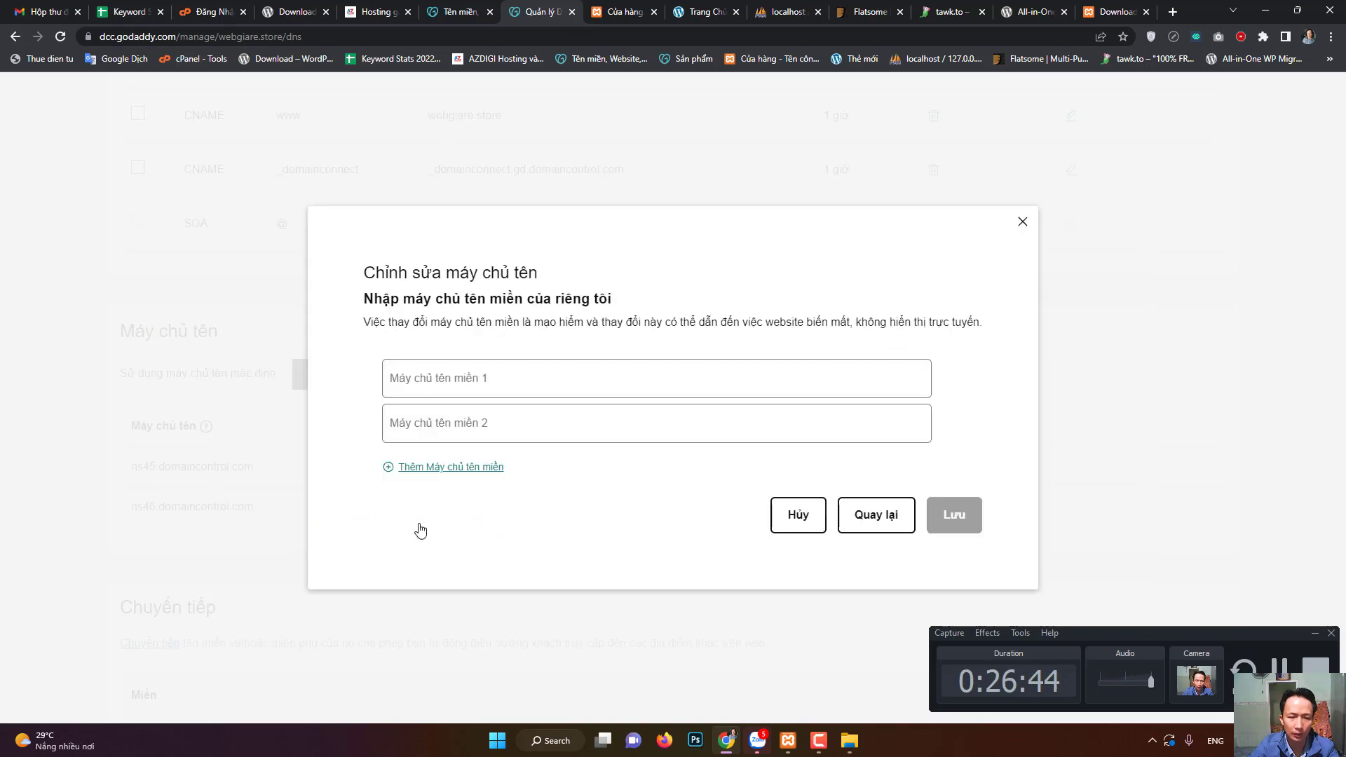
pyautogui.click(484, 385)
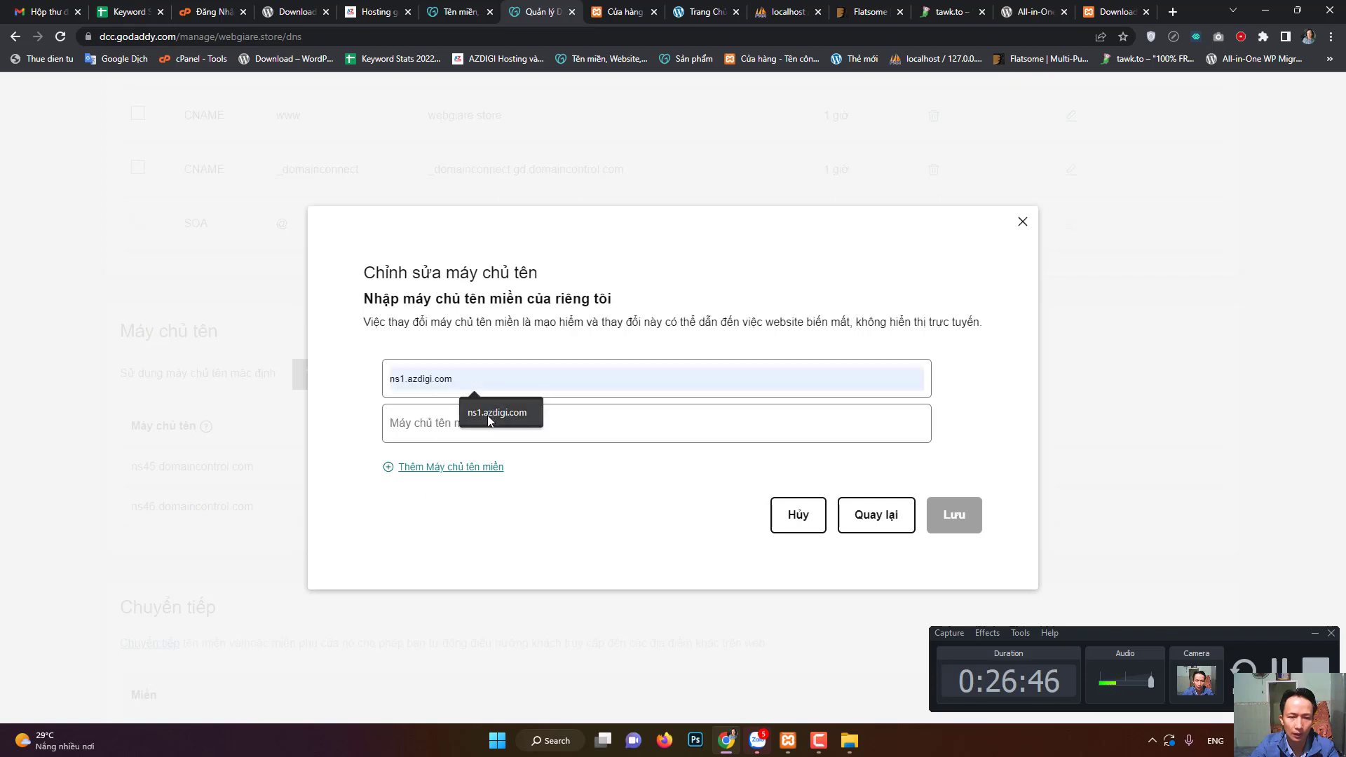
pyautogui.click(487, 415)
pyautogui.click(477, 425)
pyautogui.click(484, 460)
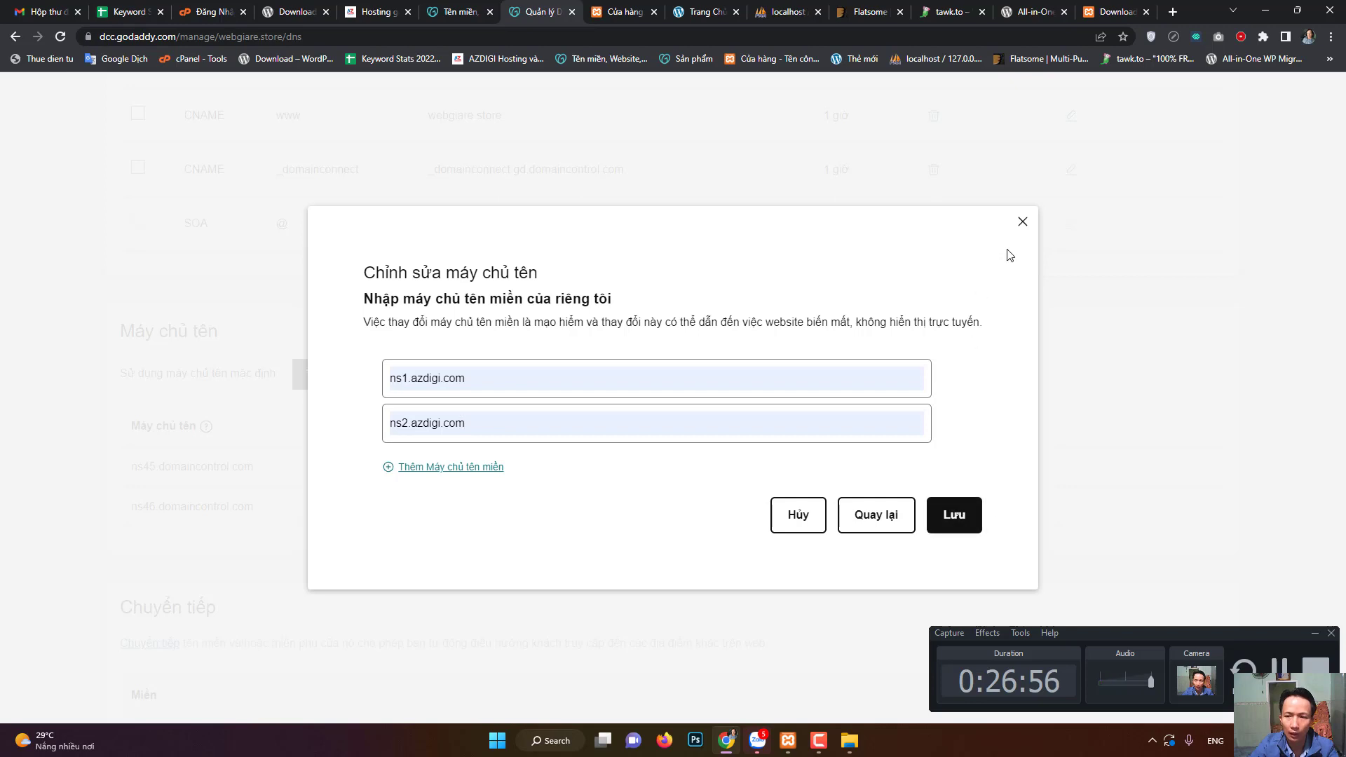
pyautogui.click(1023, 221)
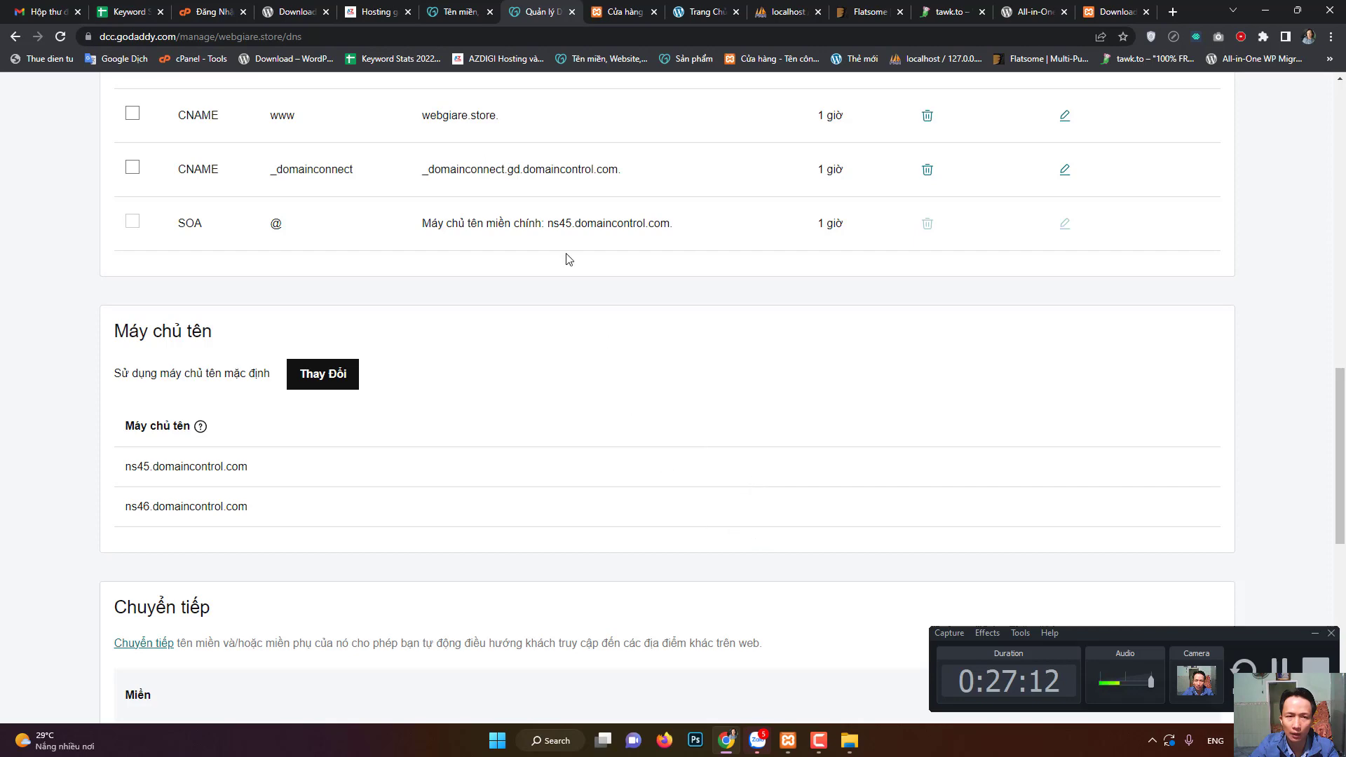
# - Log in to the AZDIGI cPanel account and scroll the Tools page down to the Softaculous Apps Installer
pyautogui.click(376, 12)
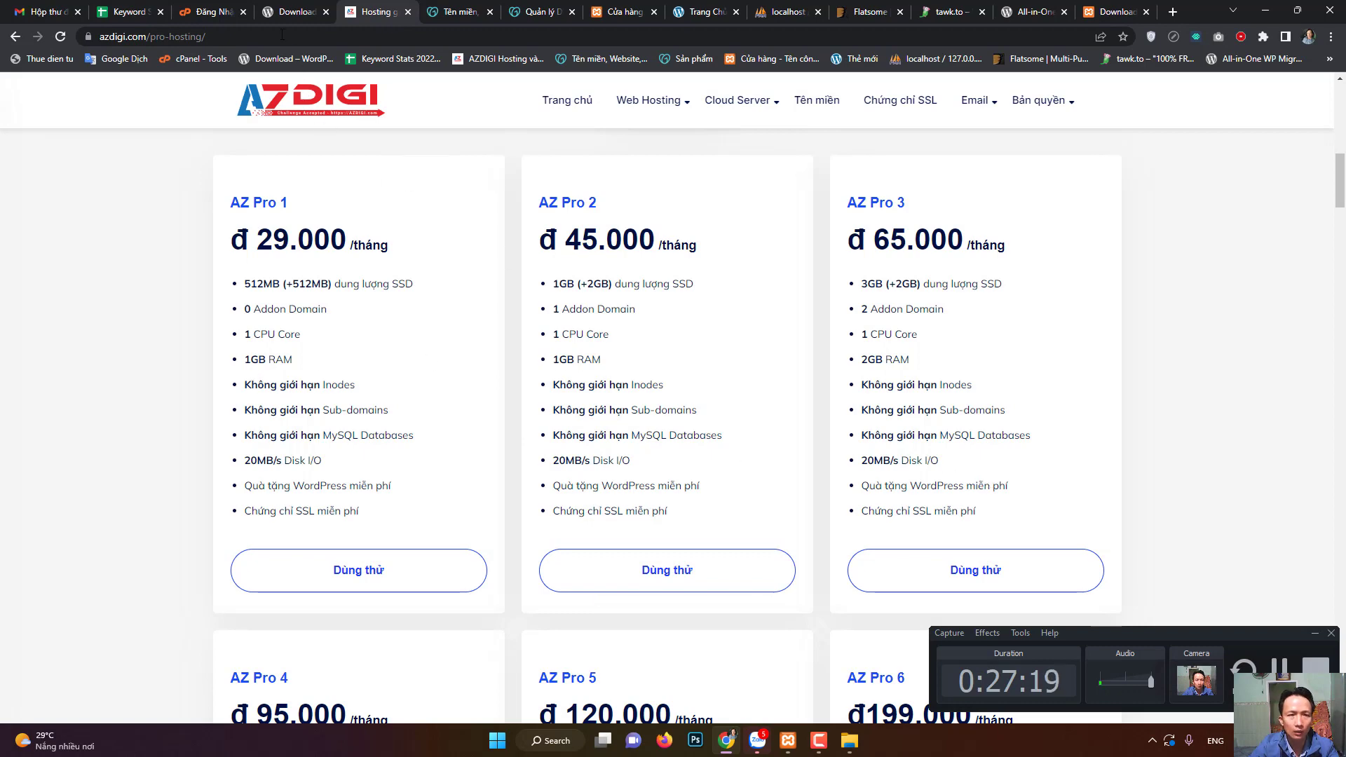
pyautogui.click(210, 11)
pyautogui.click(402, 7)
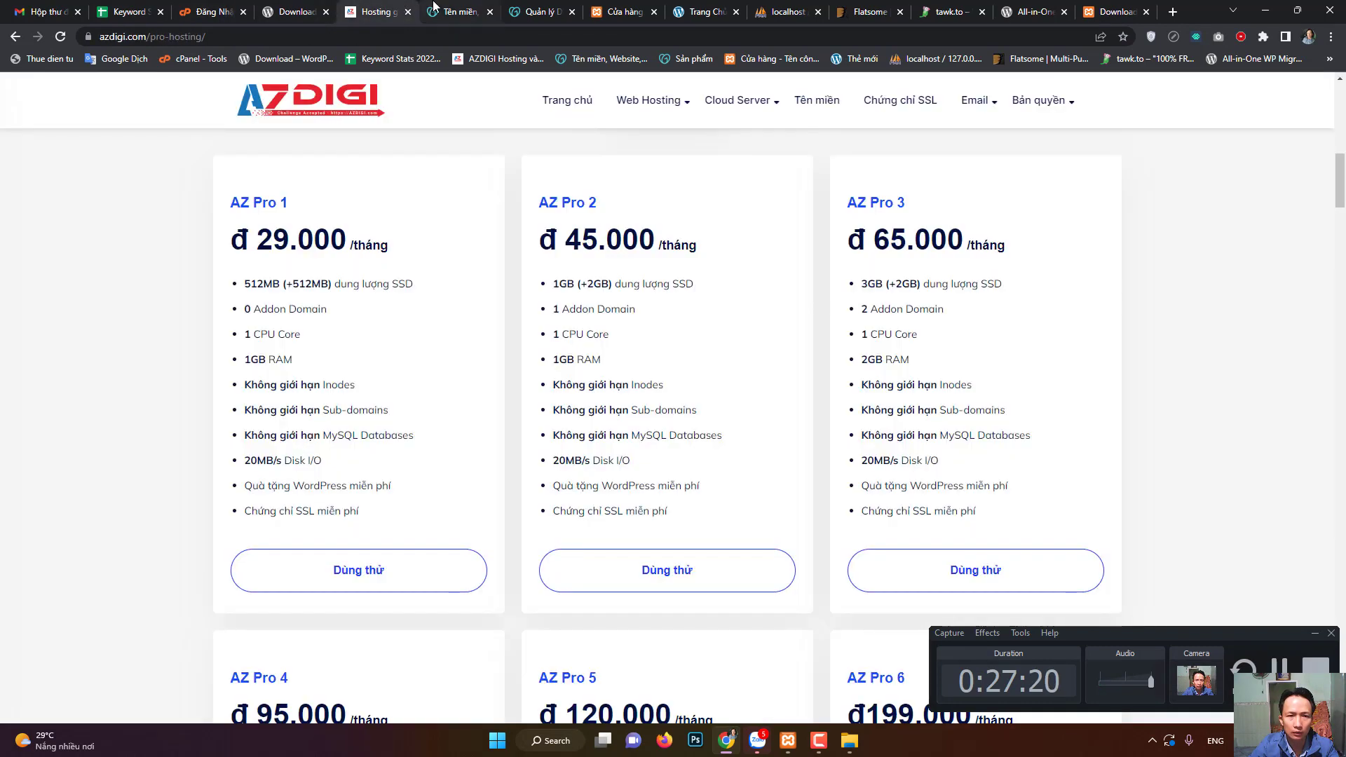
pyautogui.click(201, 8)
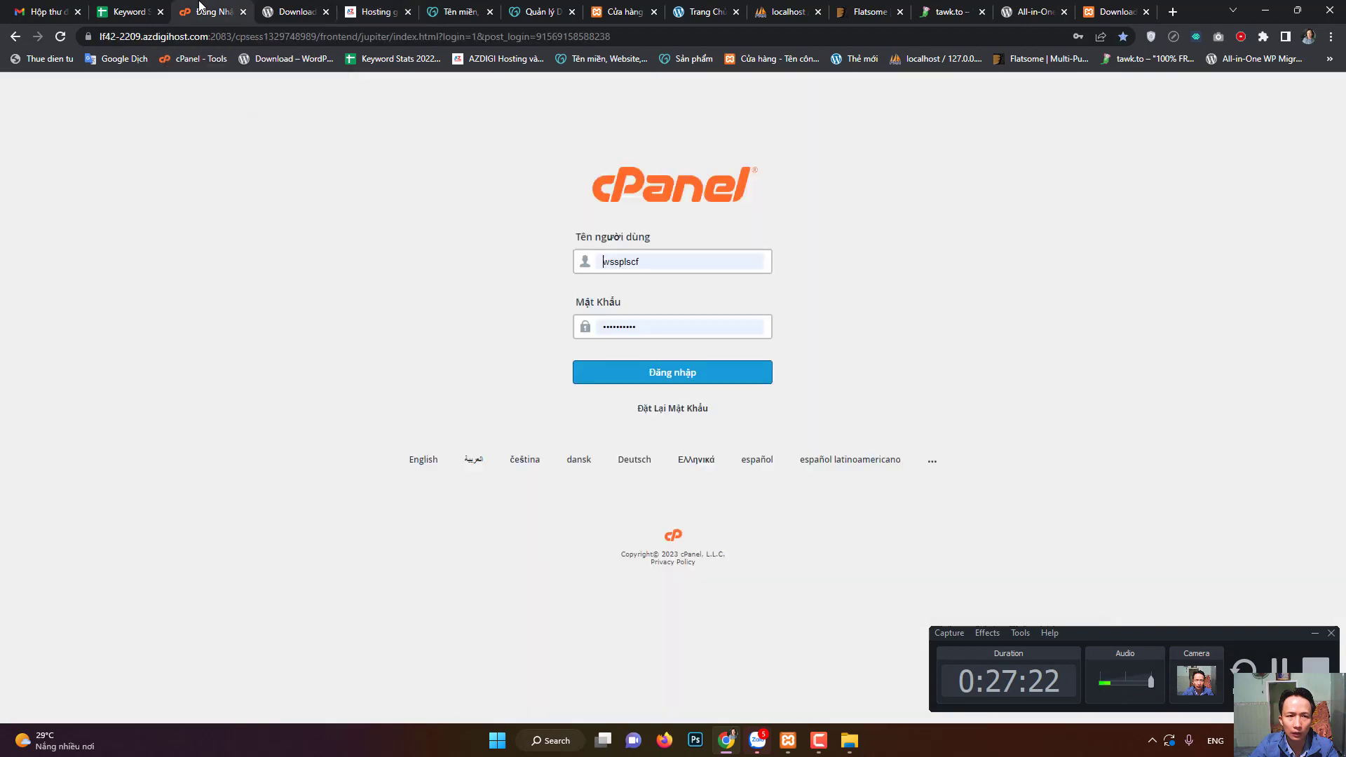
pyautogui.click(679, 385)
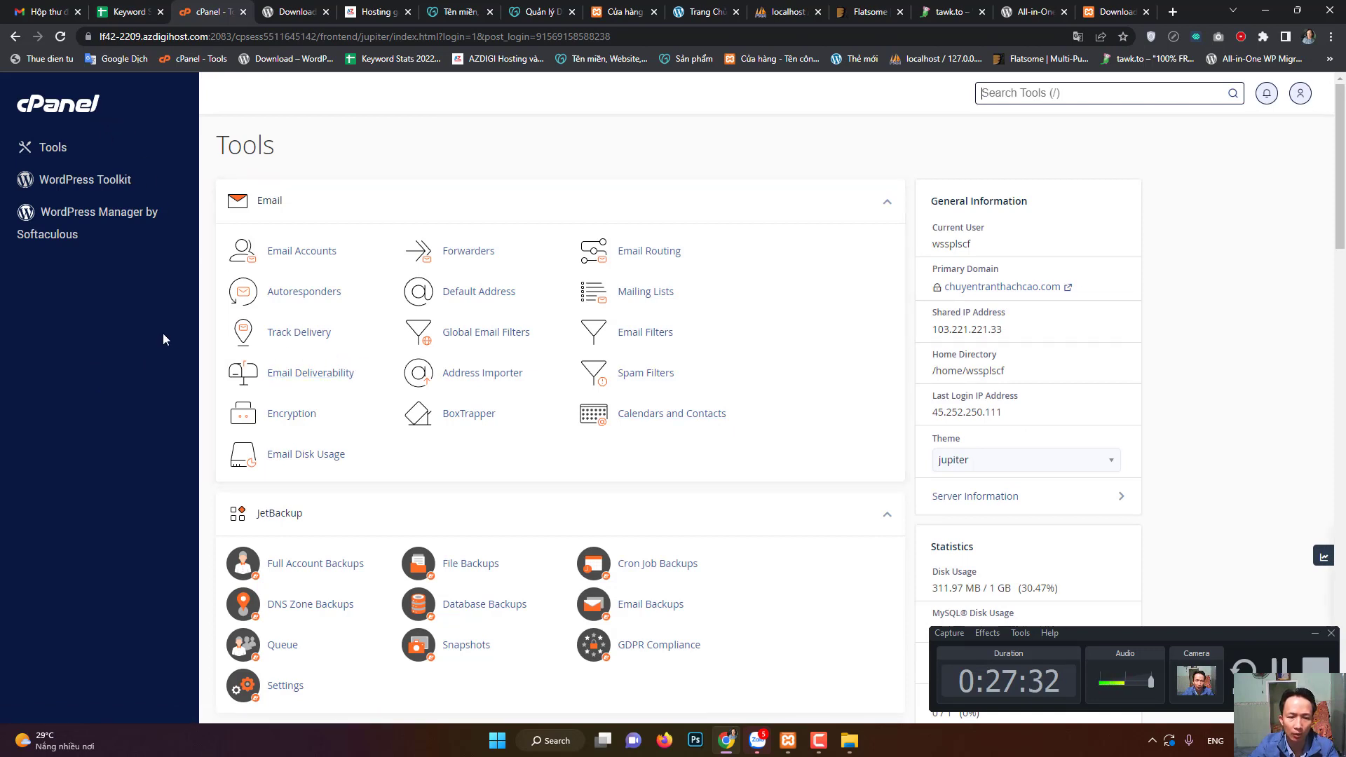
pyautogui.scroll(-12, 160, 358)
pyautogui.scroll(-15, 391, 411)
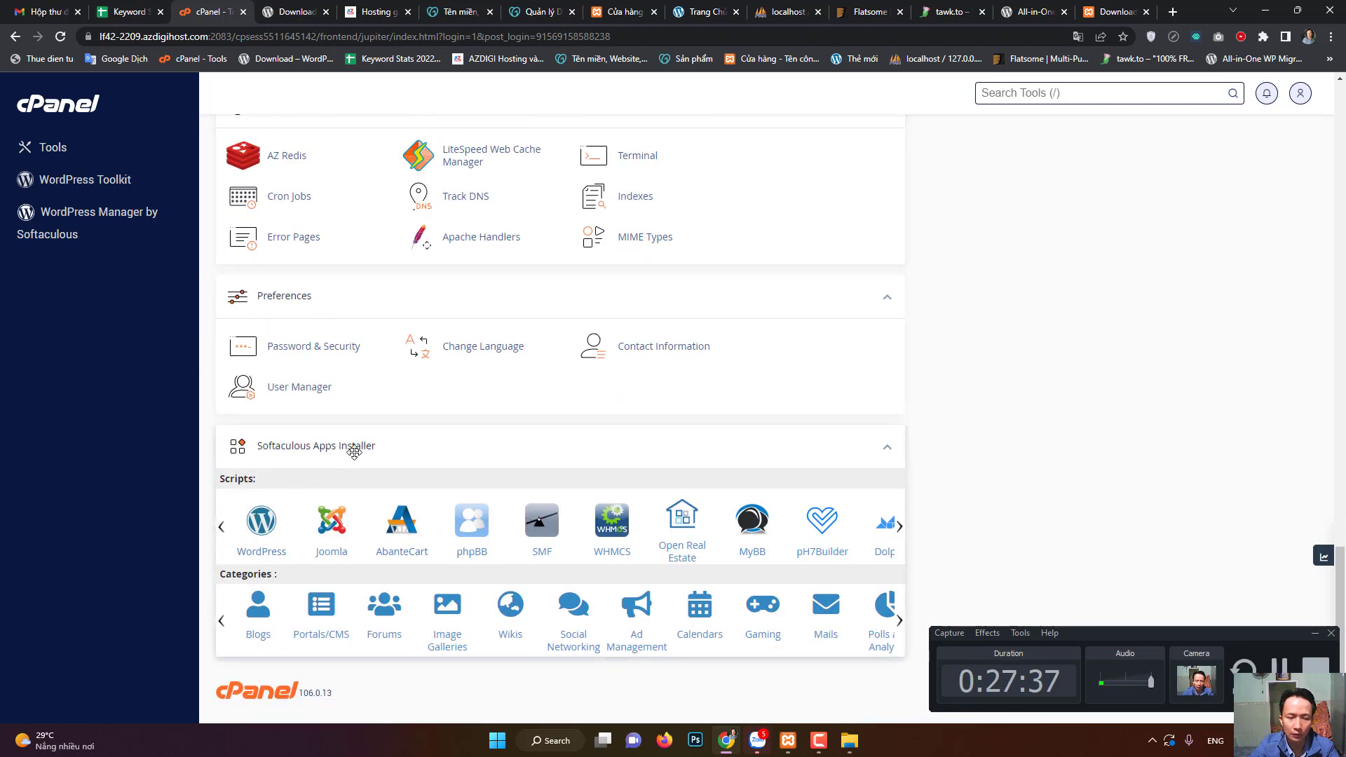
# - Check Softaculous's WordPress installer, then show the localhost/wordpress 'Cửa hàng' shop page
pyautogui.click(265, 533)
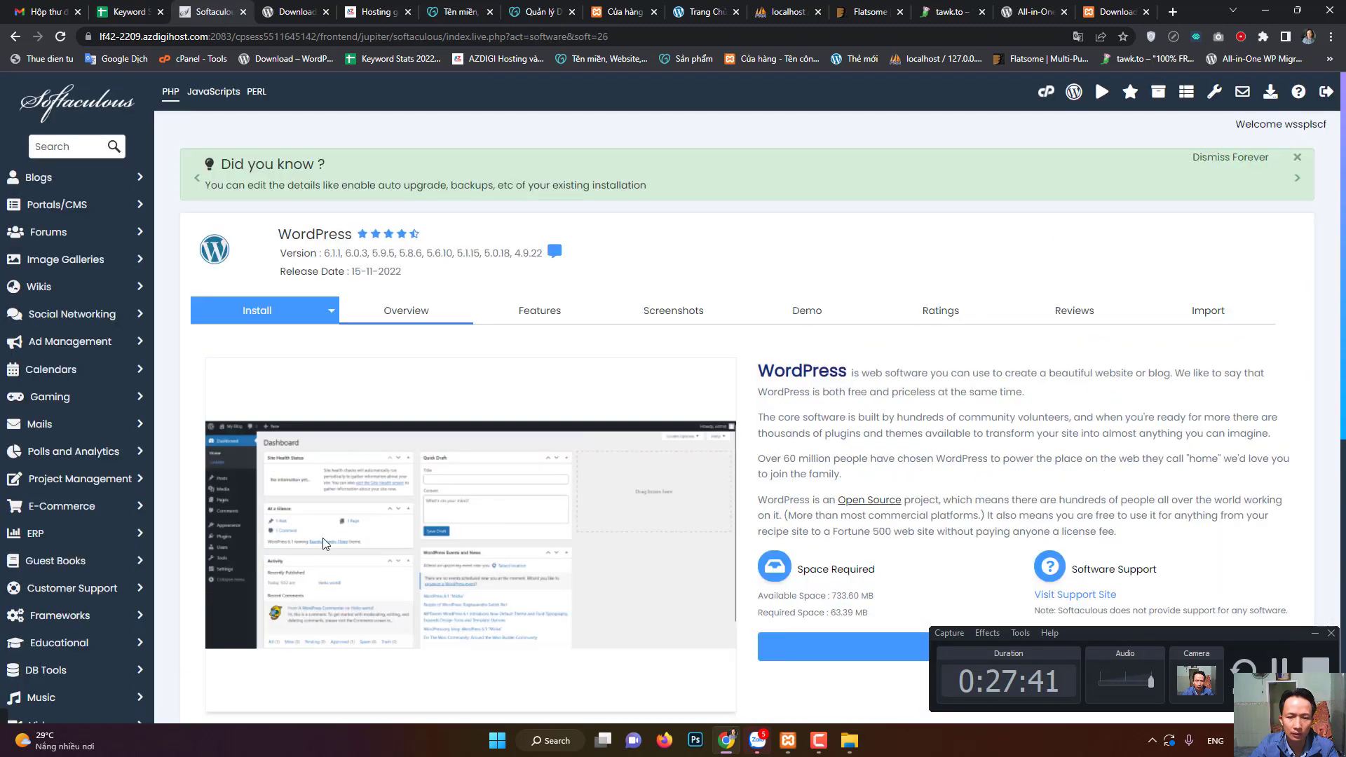
pyautogui.scroll(-4, 618, 545)
pyautogui.scroll(3, 540, 541)
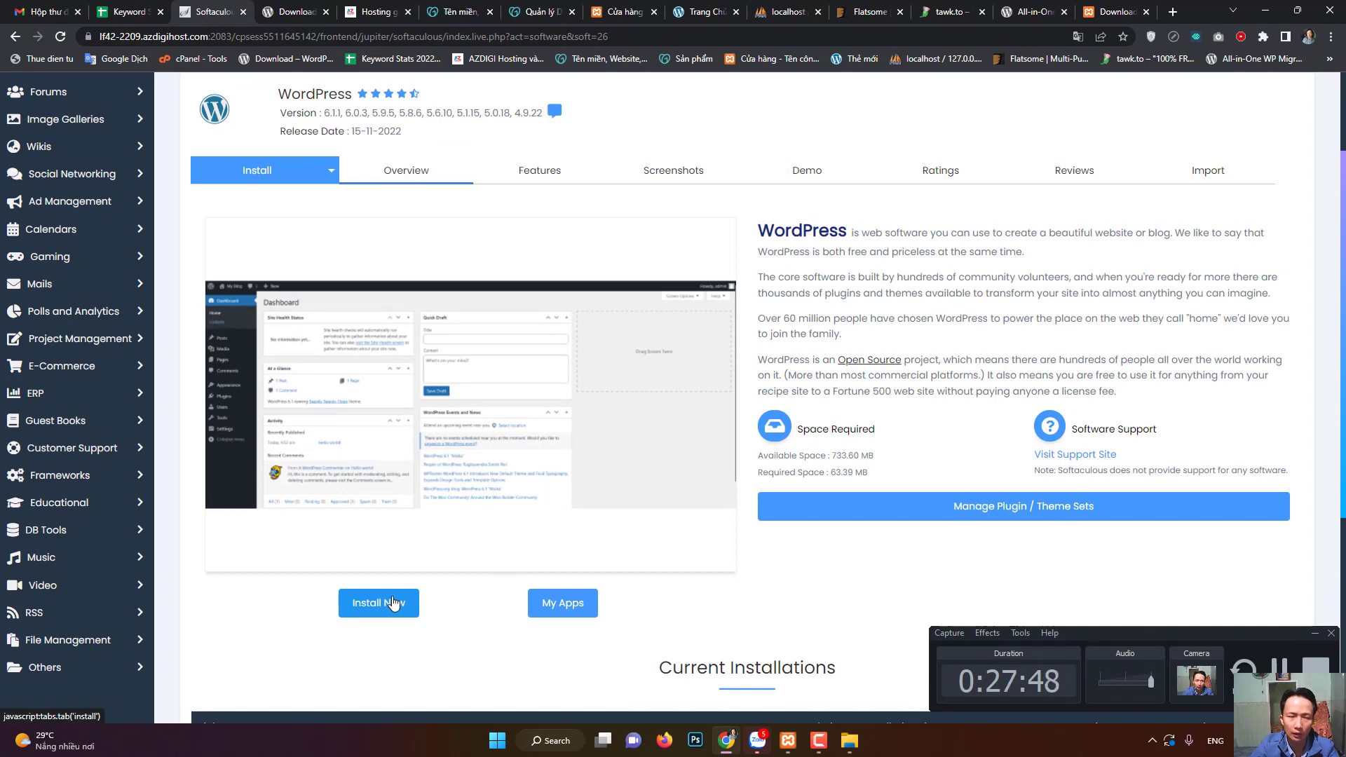
pyautogui.scroll(-3, 768, 592)
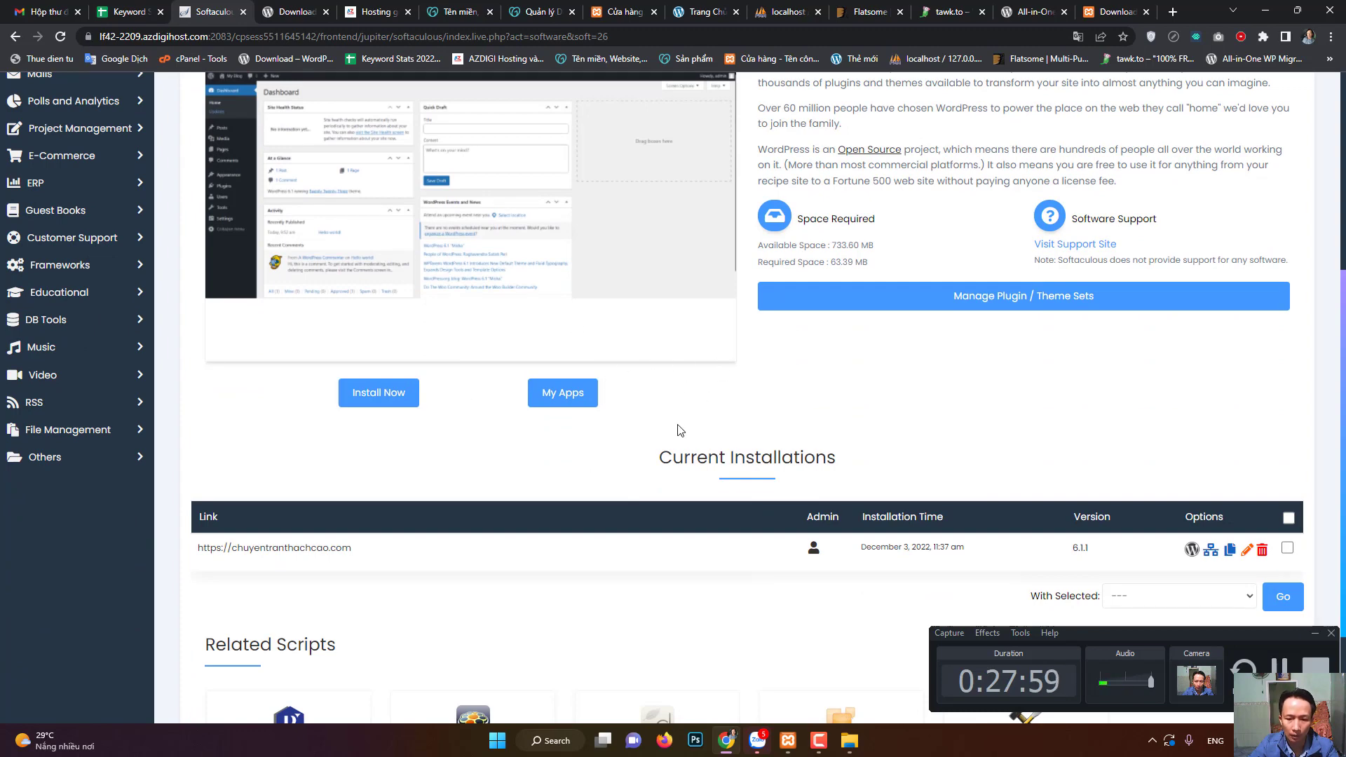
pyautogui.click(1018, 716)
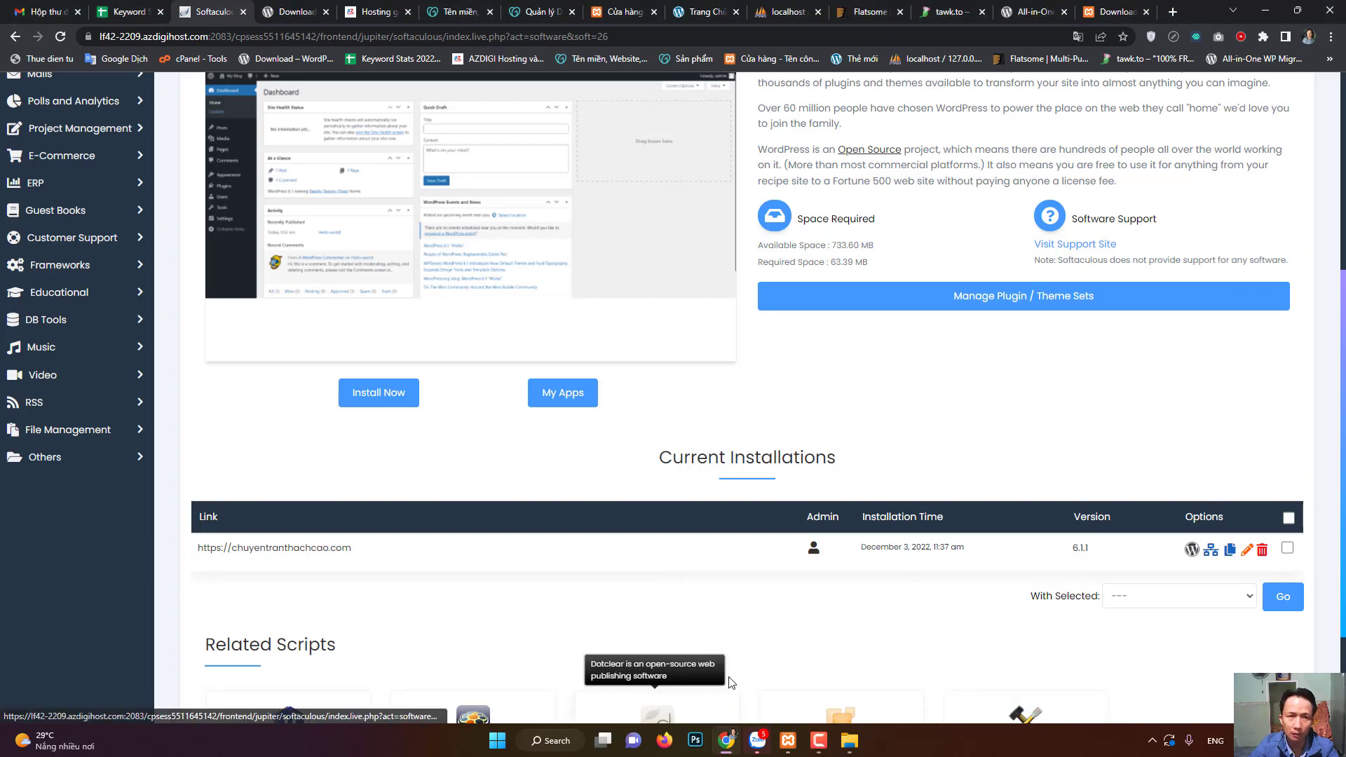
pyautogui.click(470, 7)
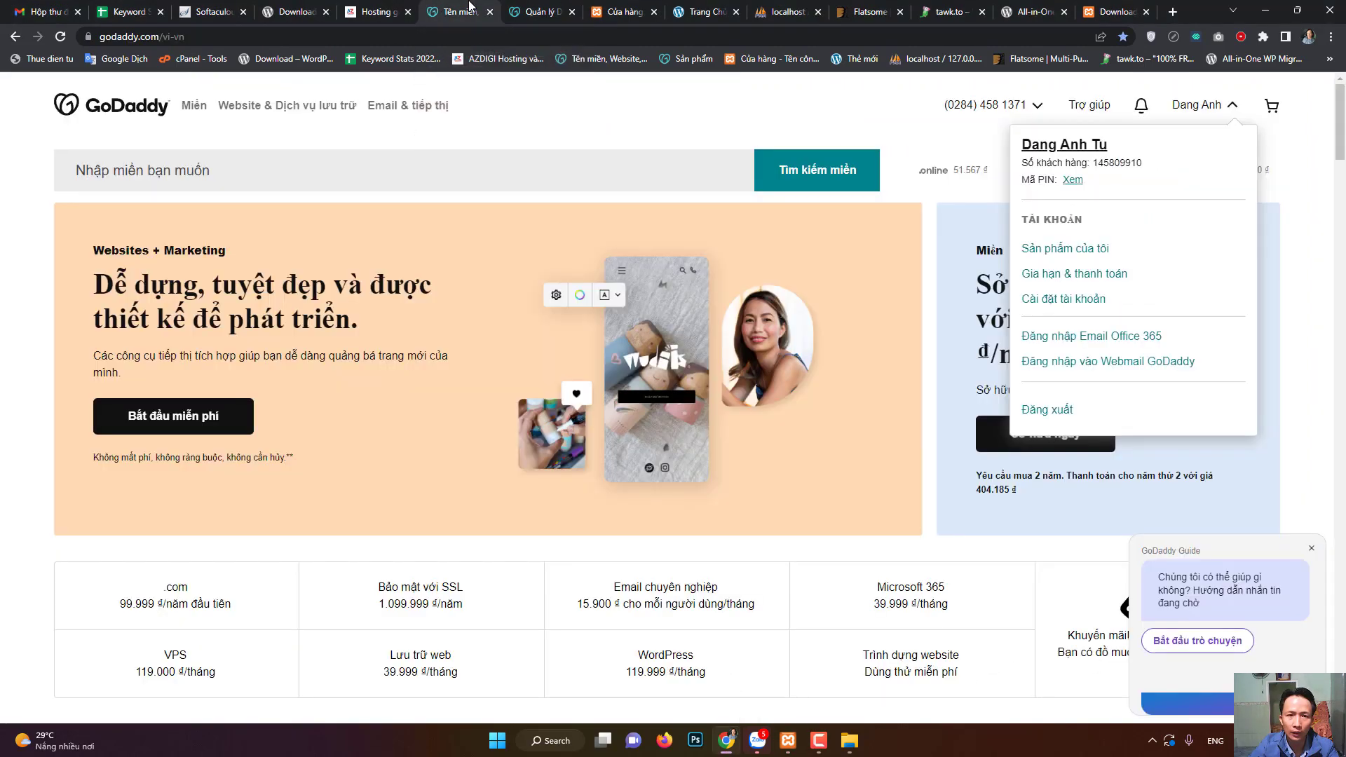
pyautogui.click(601, 8)
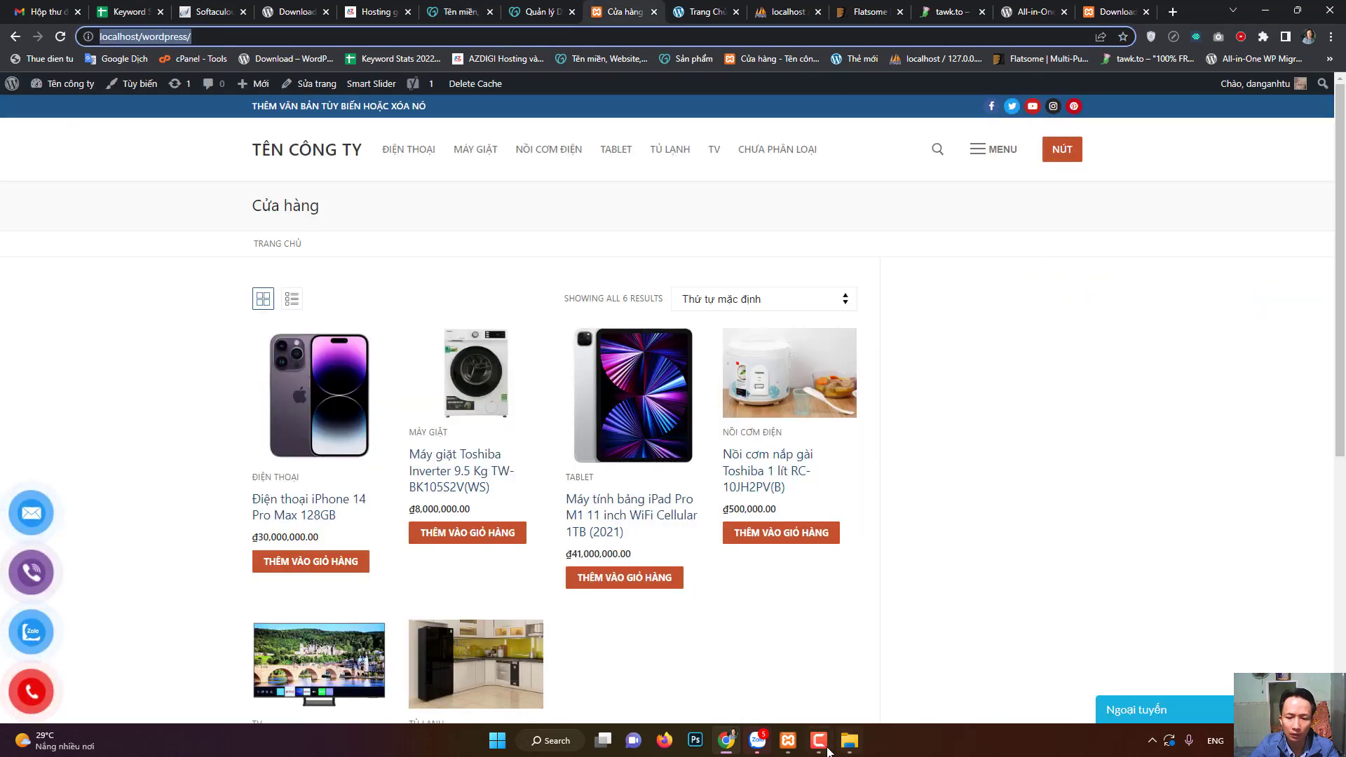
# - Confirm Apache and MySQL are running in XAMPP Control Panel, then return to the XAMPP download page
pyautogui.click(797, 752)
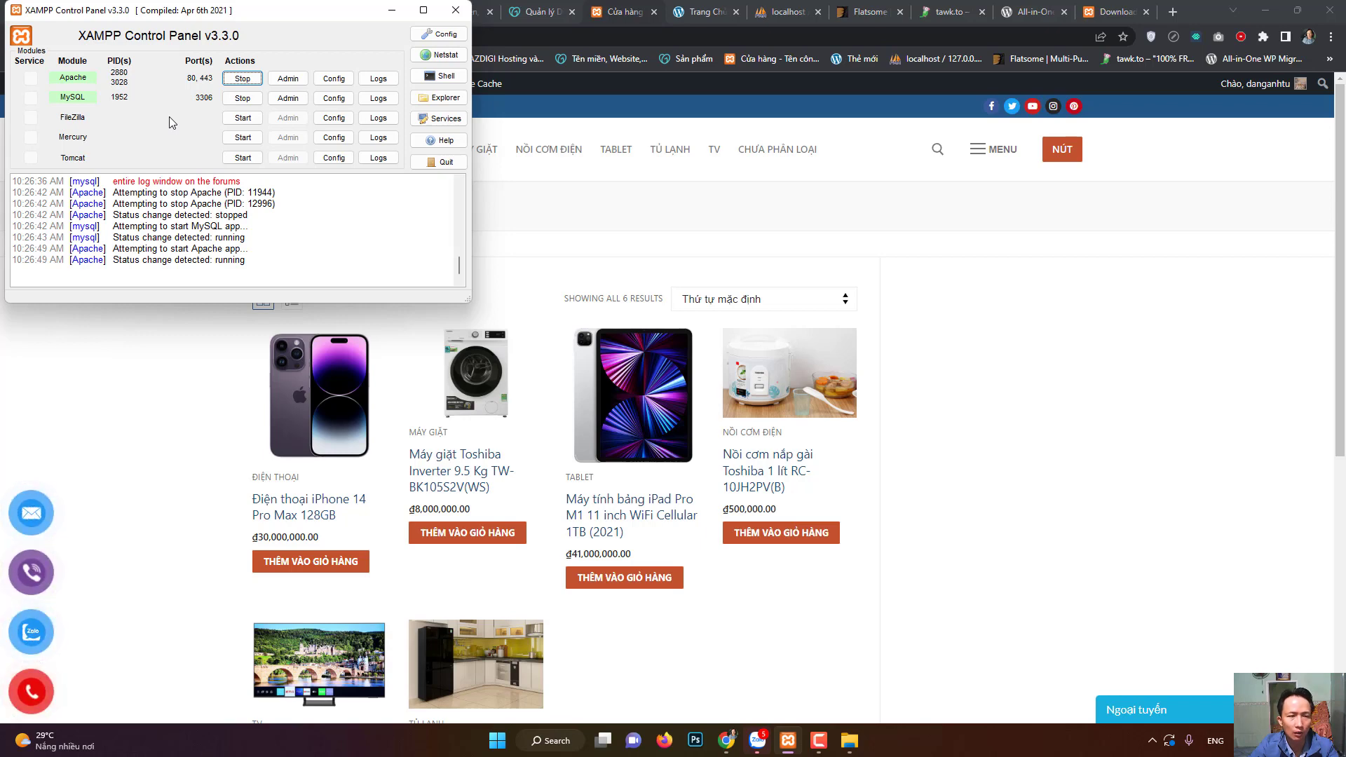
pyautogui.moveTo(239, 9); pyautogui.dragTo(240, 25)
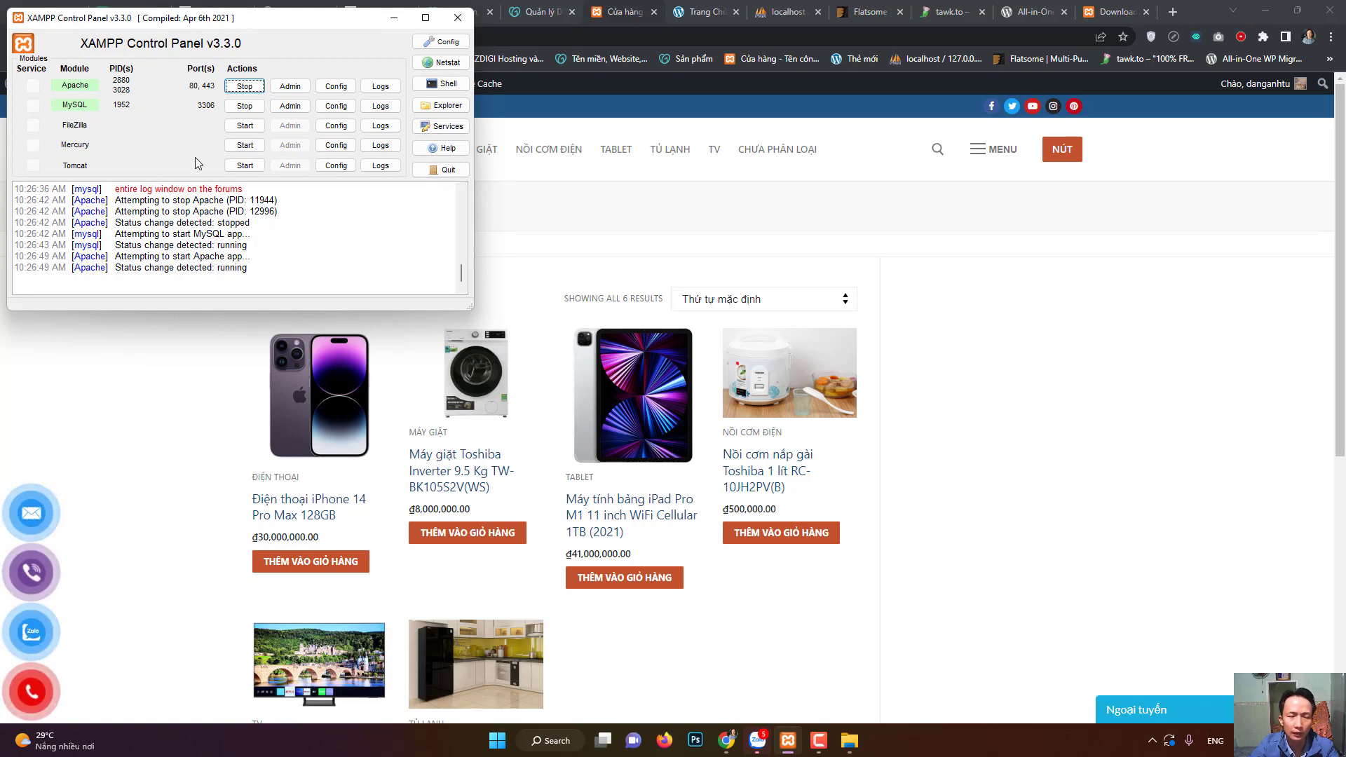
pyautogui.click(819, 740)
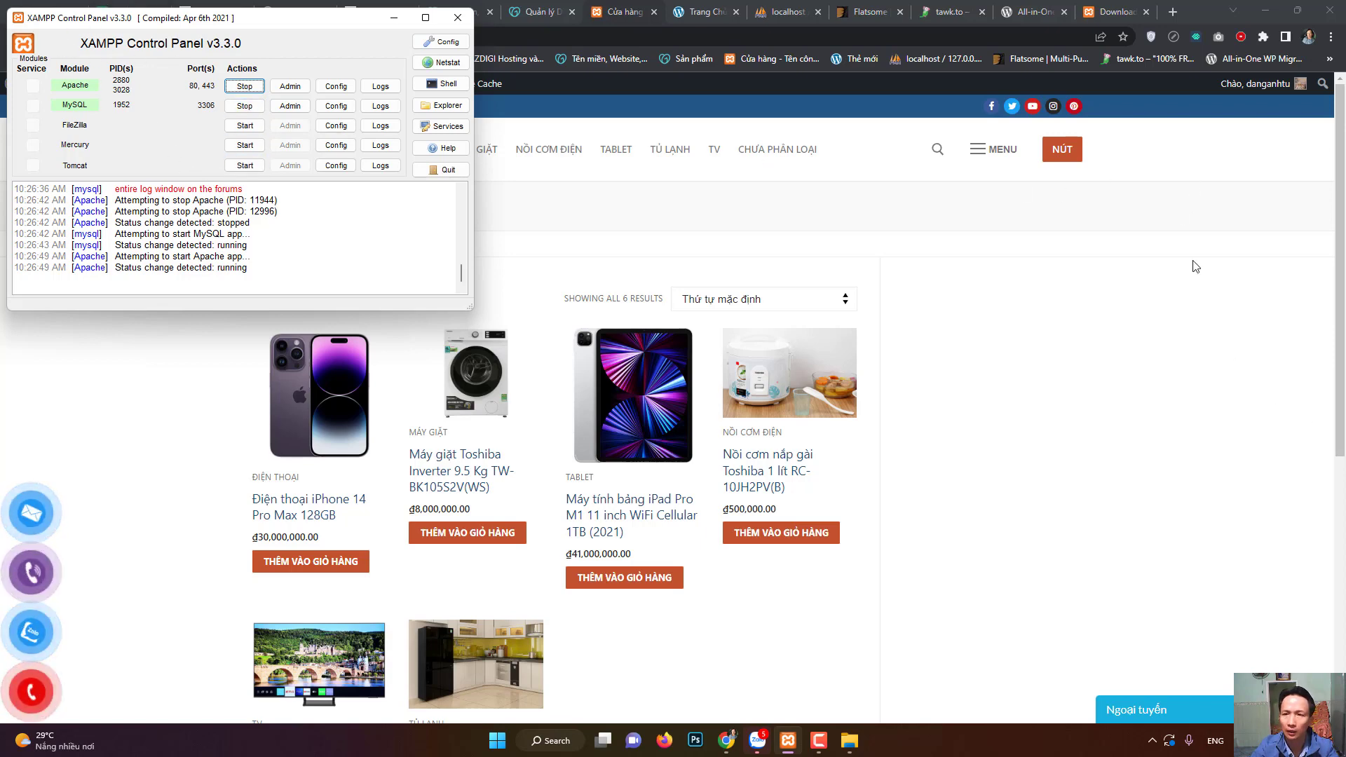
pyautogui.click(1124, 10)
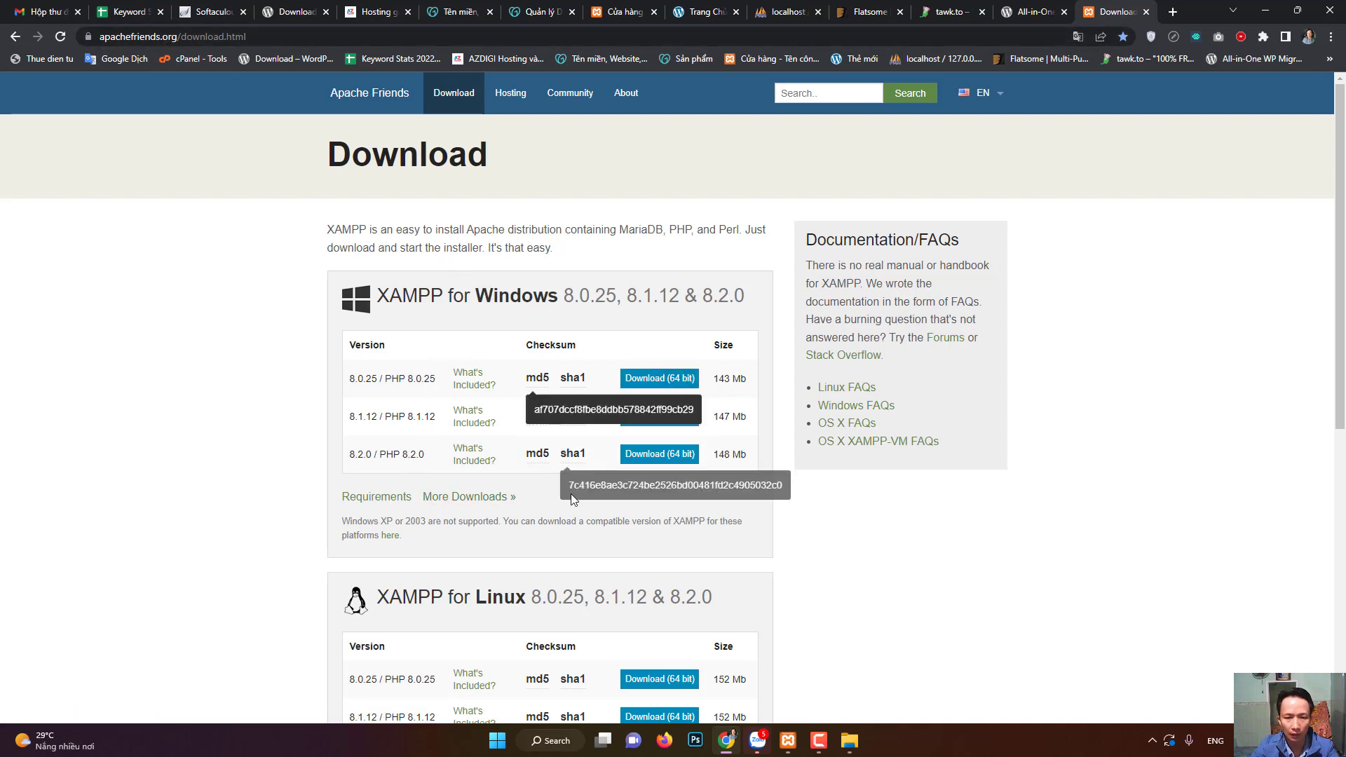
pyautogui.scroll(-1, 591, 595)
pyautogui.scroll(-3, 593, 595)
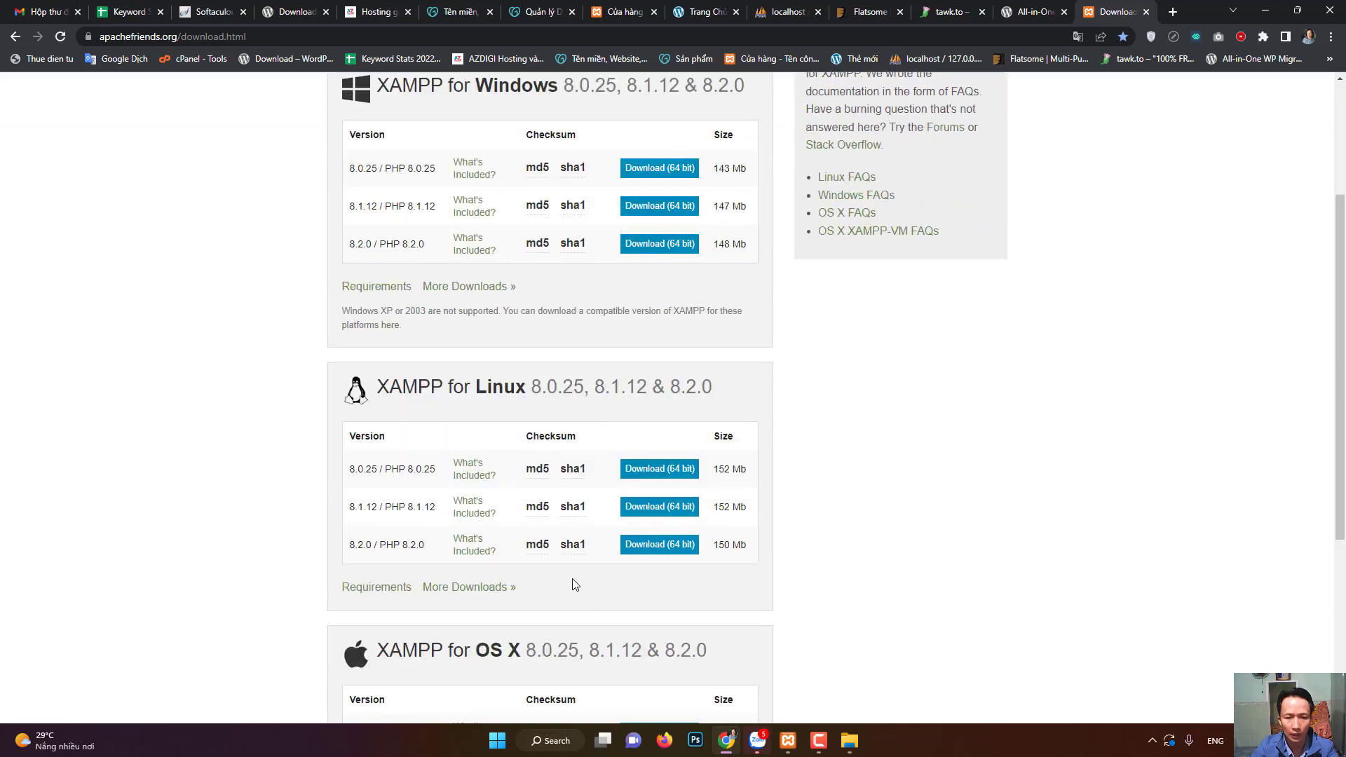
pyautogui.scroll(-5, 535, 466)
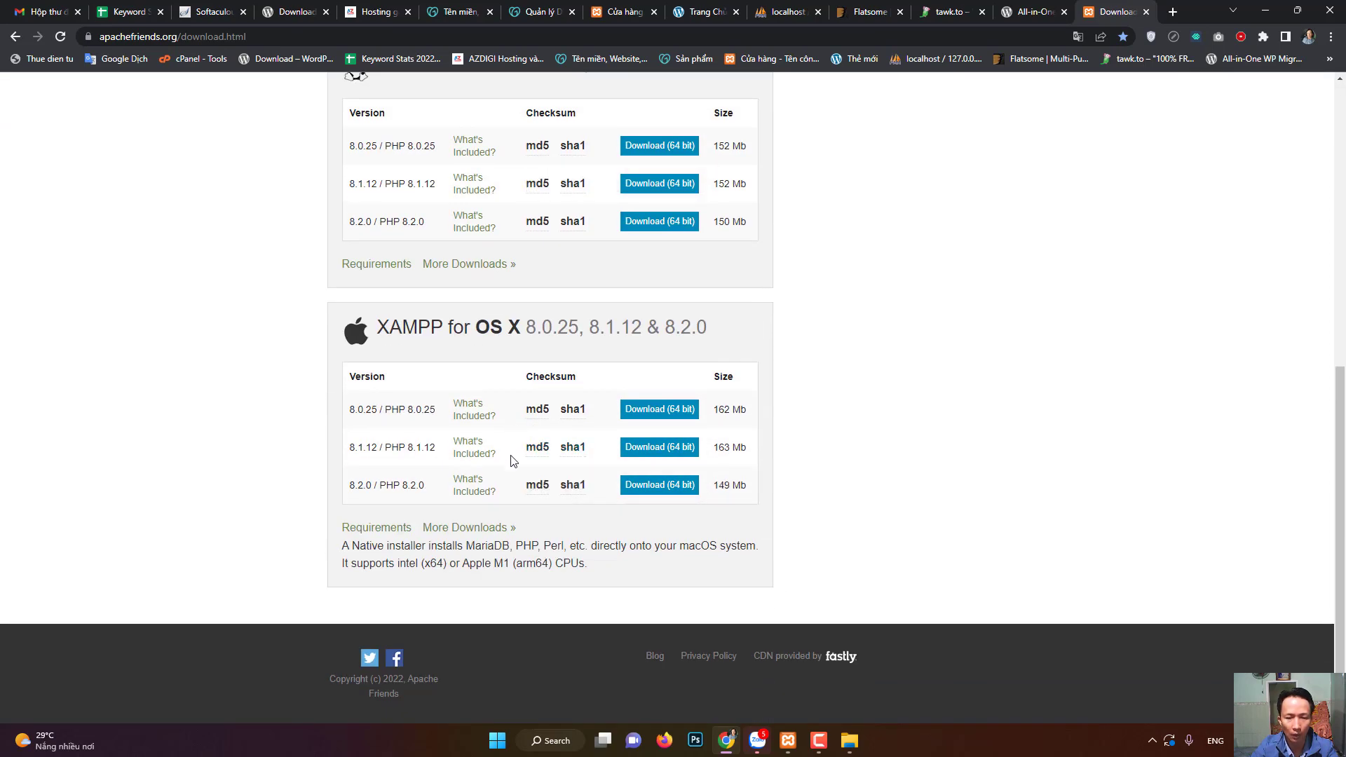
pyautogui.scroll(2, 240, 419)
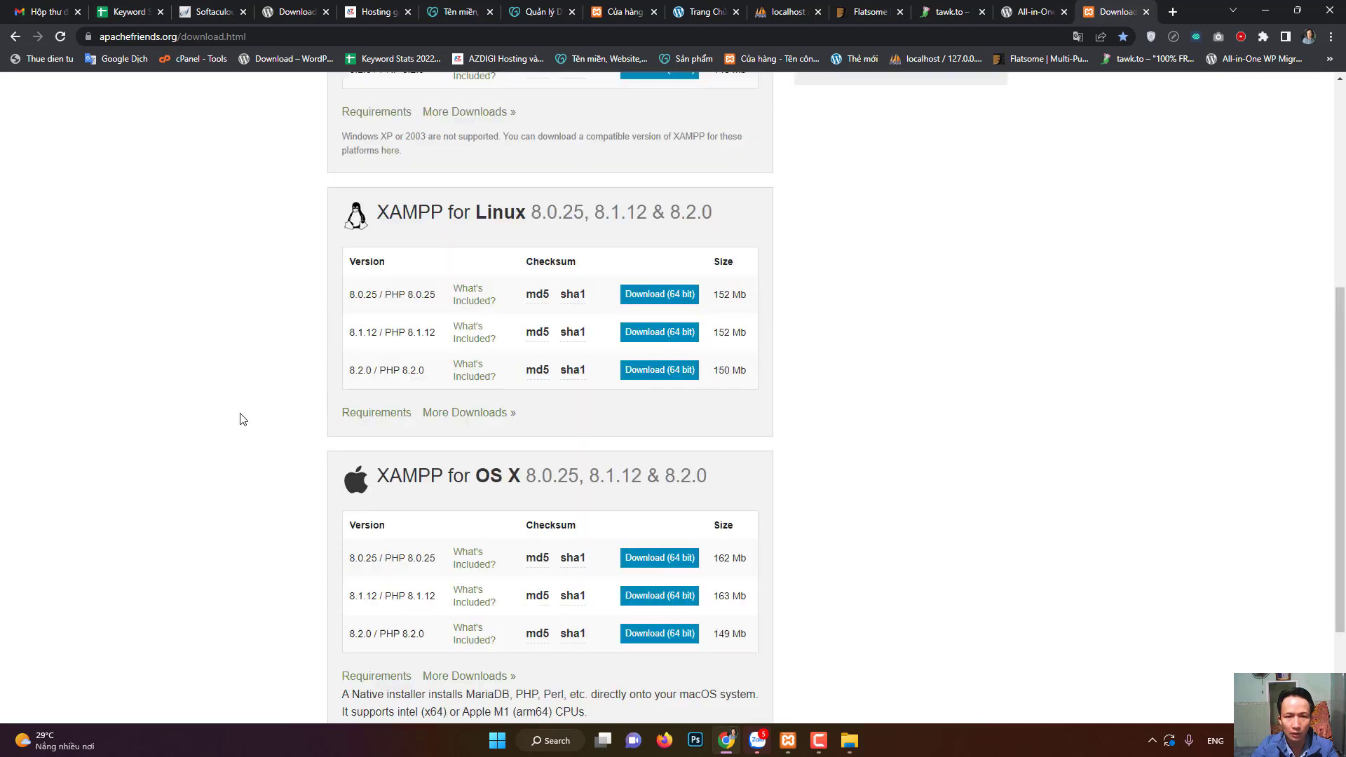
pyautogui.scroll(5, 240, 420)
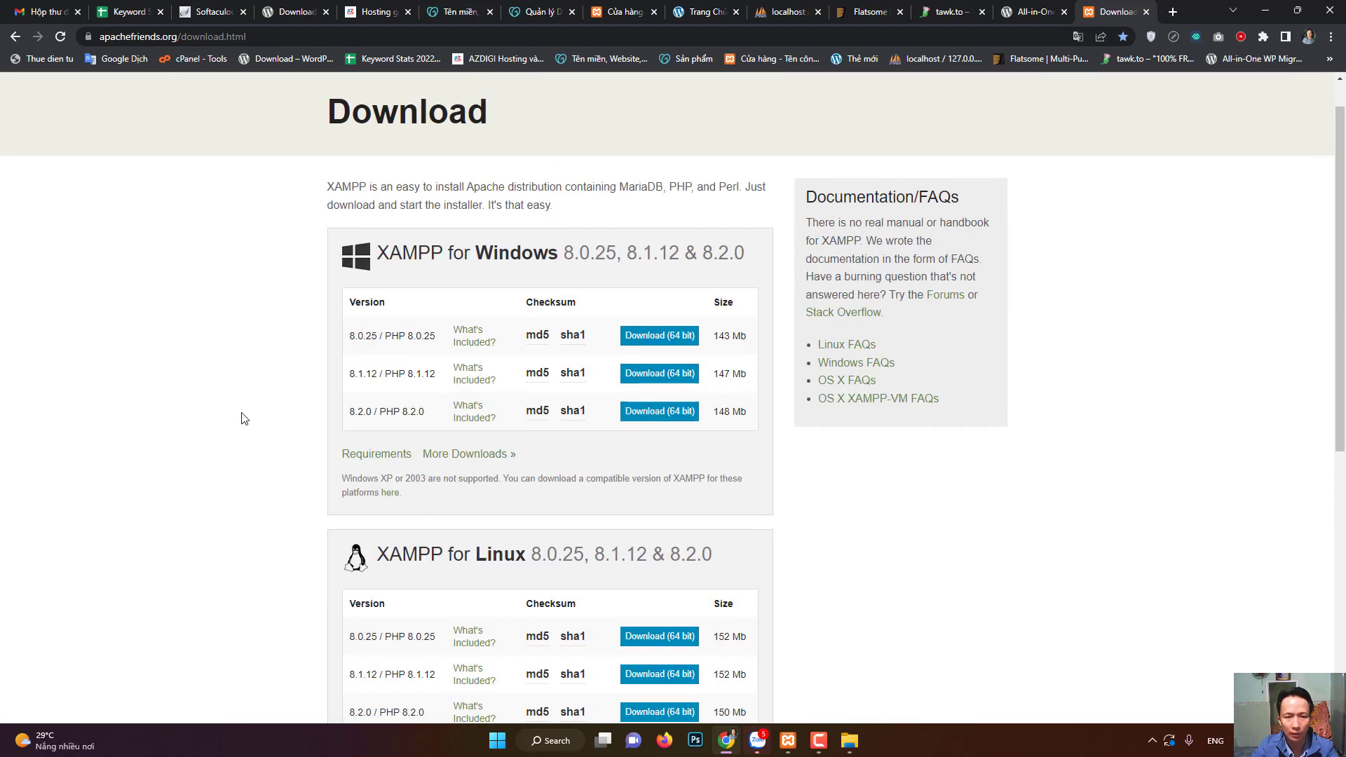
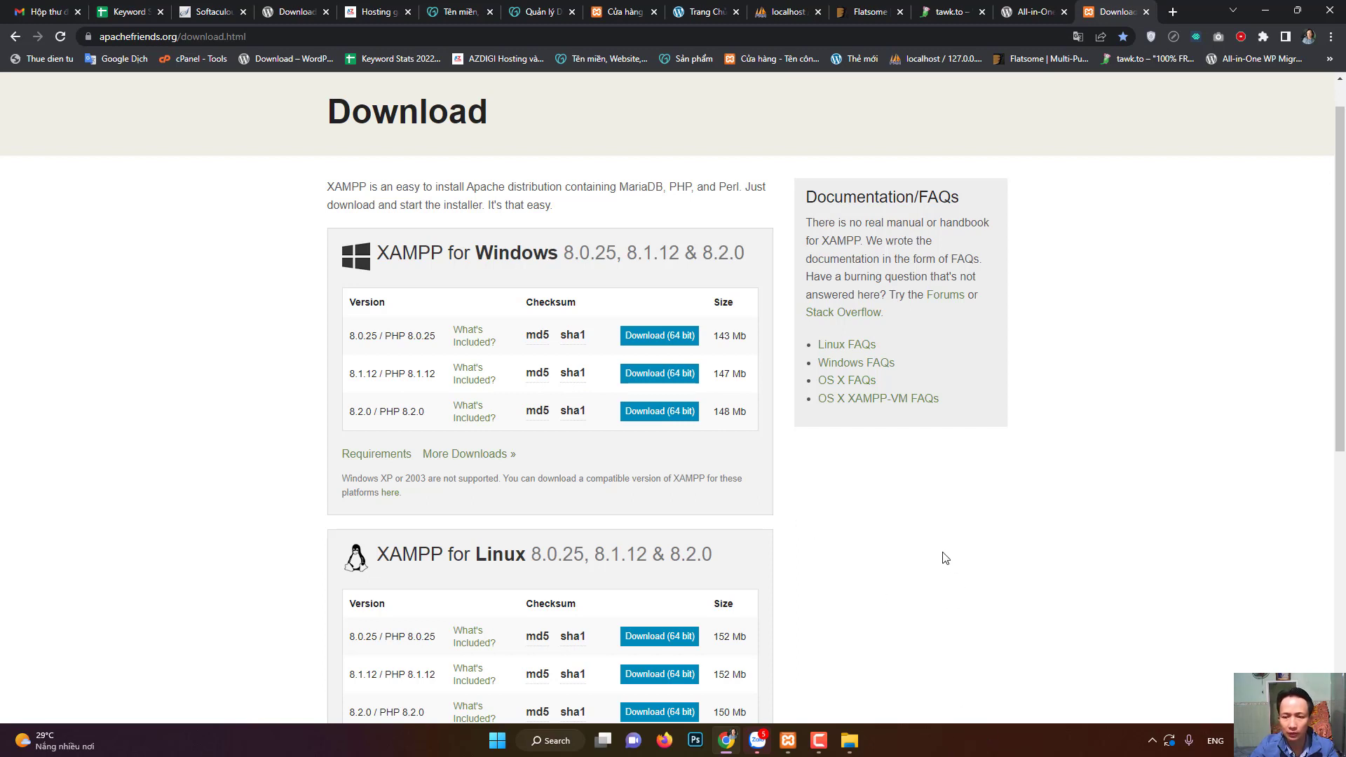
# - Check in XAMPP that Apache and MySQL are running, then view phpMyAdmin's 7 databases
pyautogui.click(788, 740)
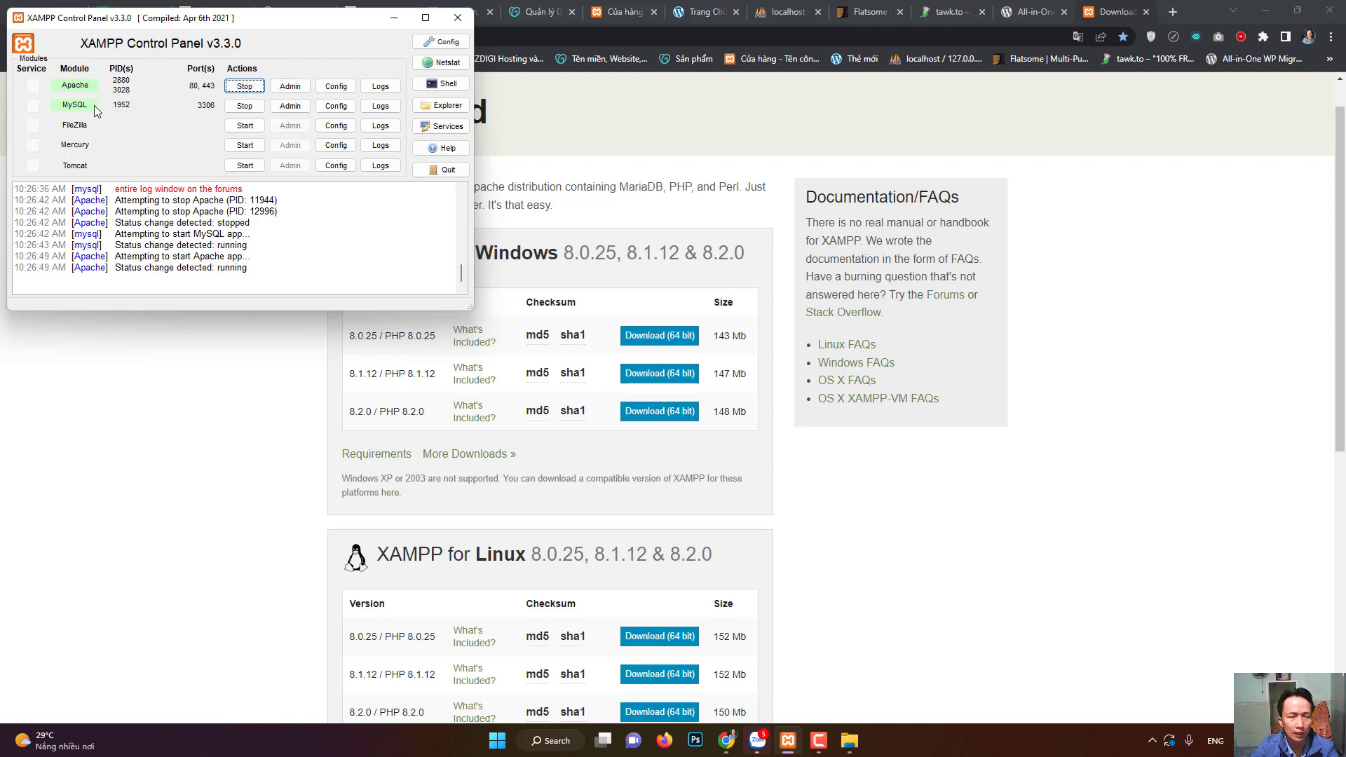
pyautogui.click(819, 741)
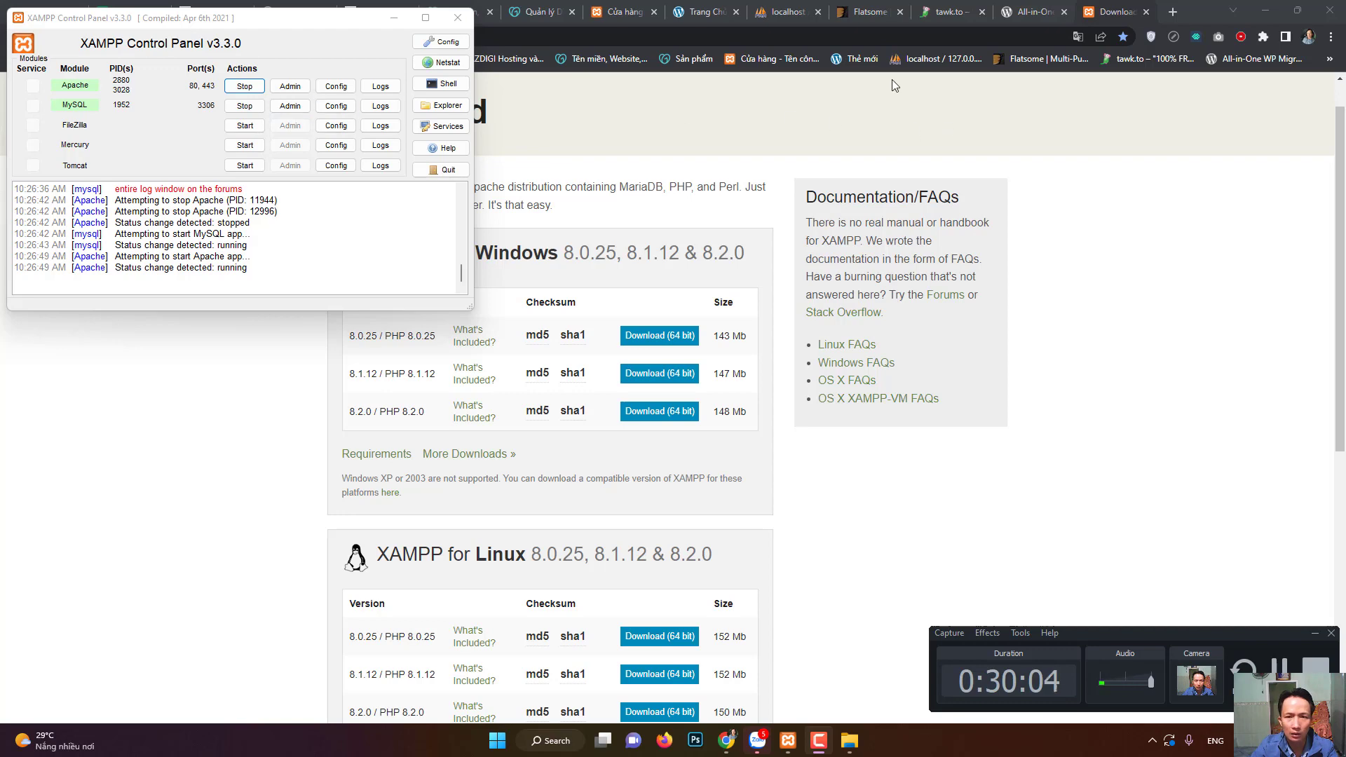
pyautogui.click(798, 7)
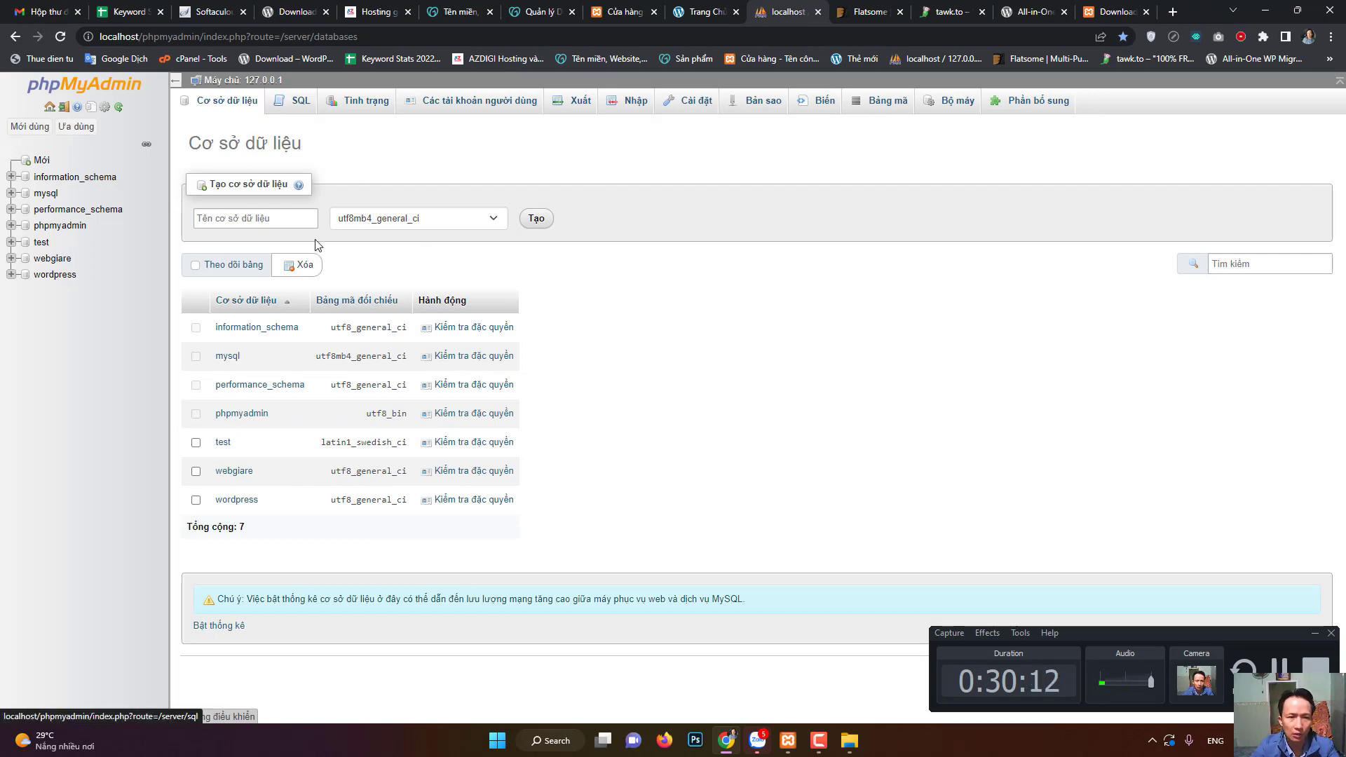
# - Fill the new-database form with name 'wordpress' and collation utf8_general_ci, then show WordPress downloads
pyautogui.click(297, 218)
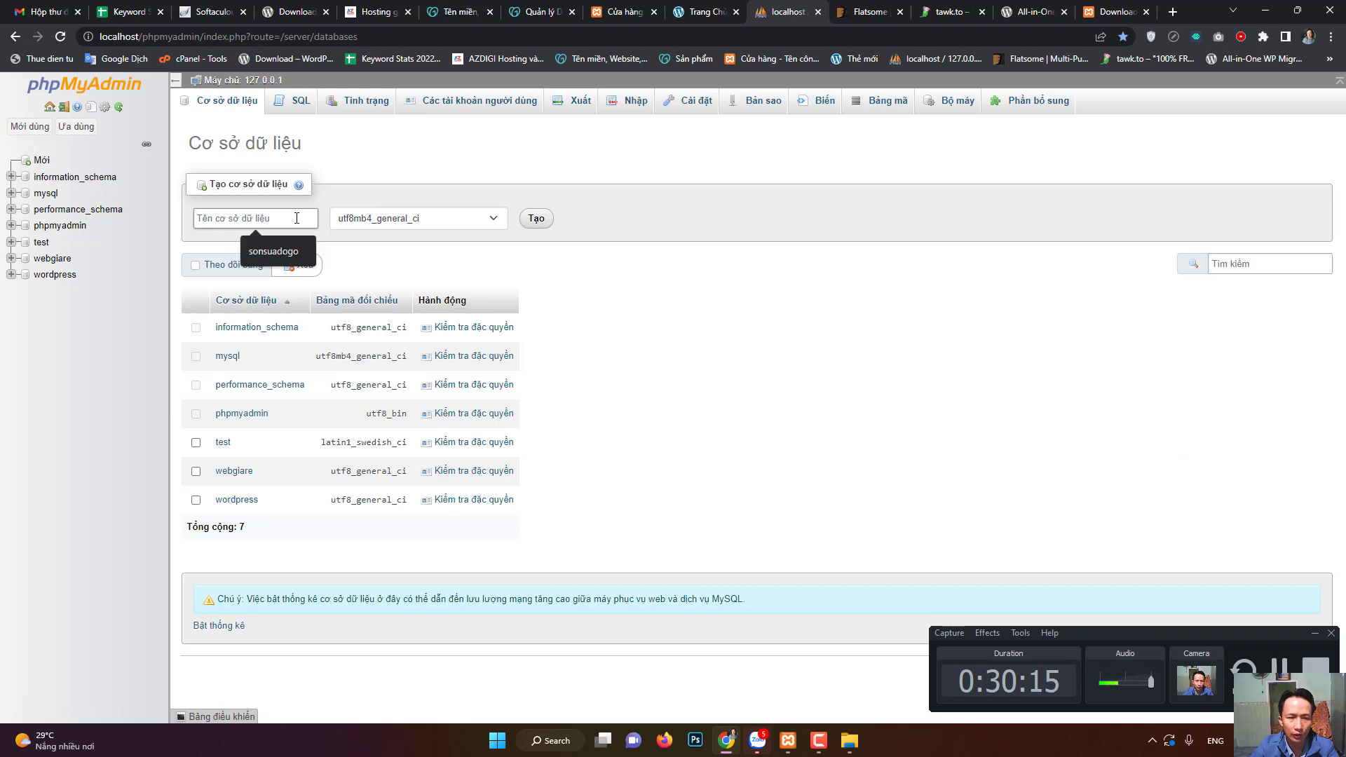
pyautogui.write('w')
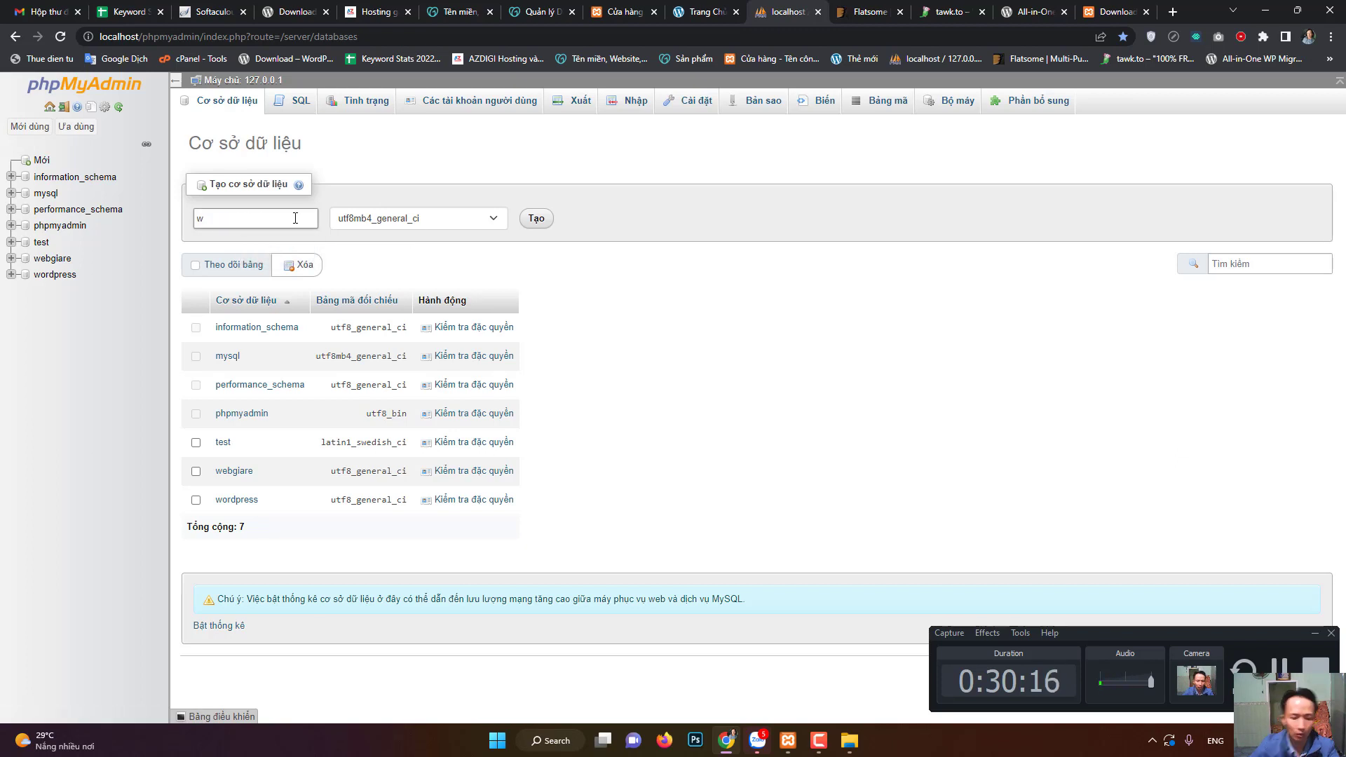
pyautogui.write('ord')
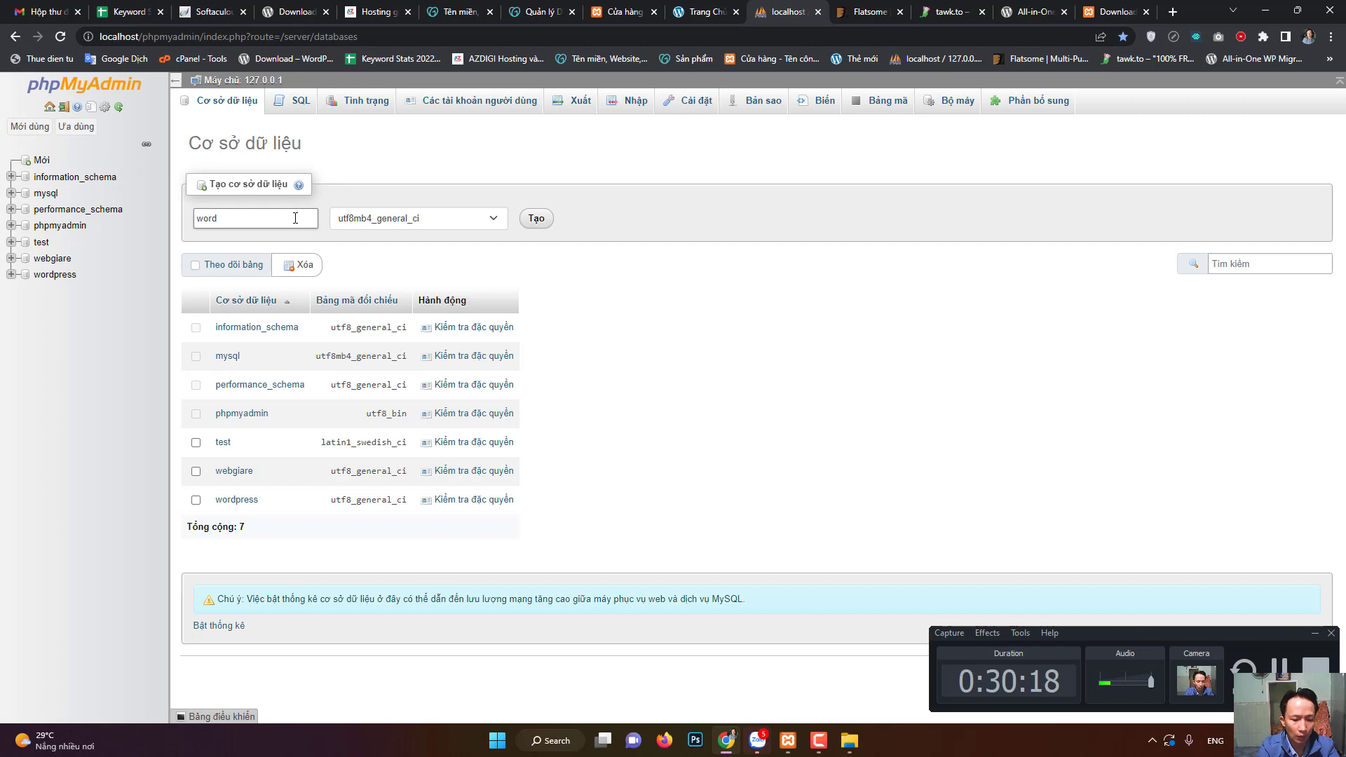
pyautogui.write('press')
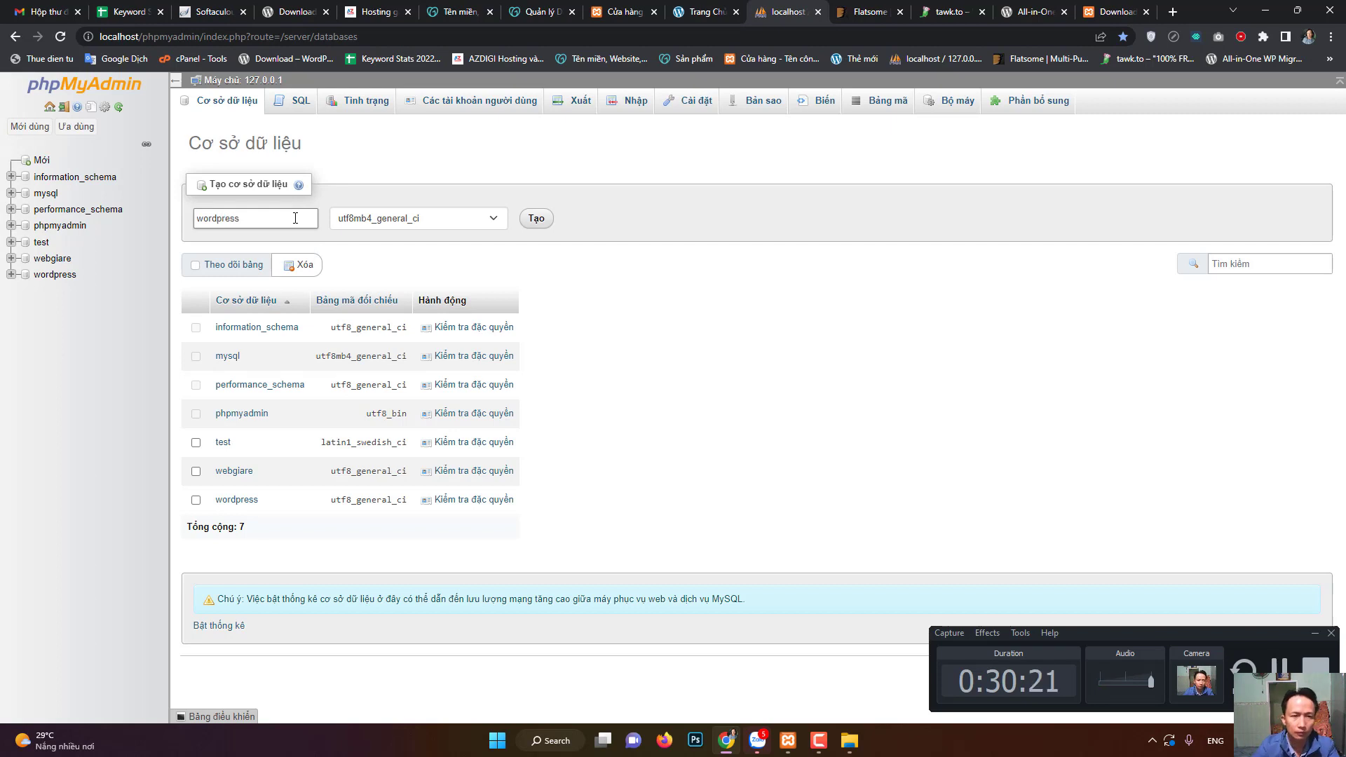
pyautogui.click(607, 290)
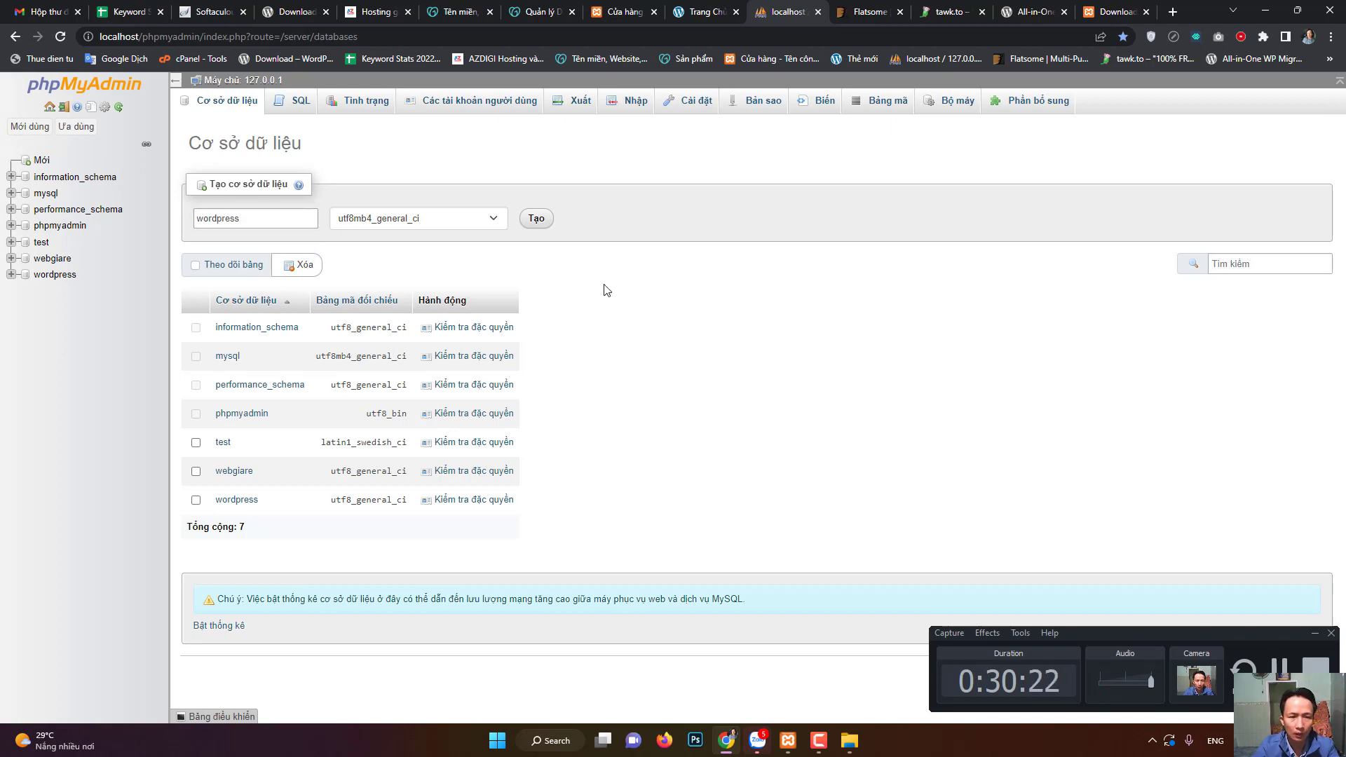
pyautogui.click(449, 220)
pyautogui.scroll(4, 441, 339)
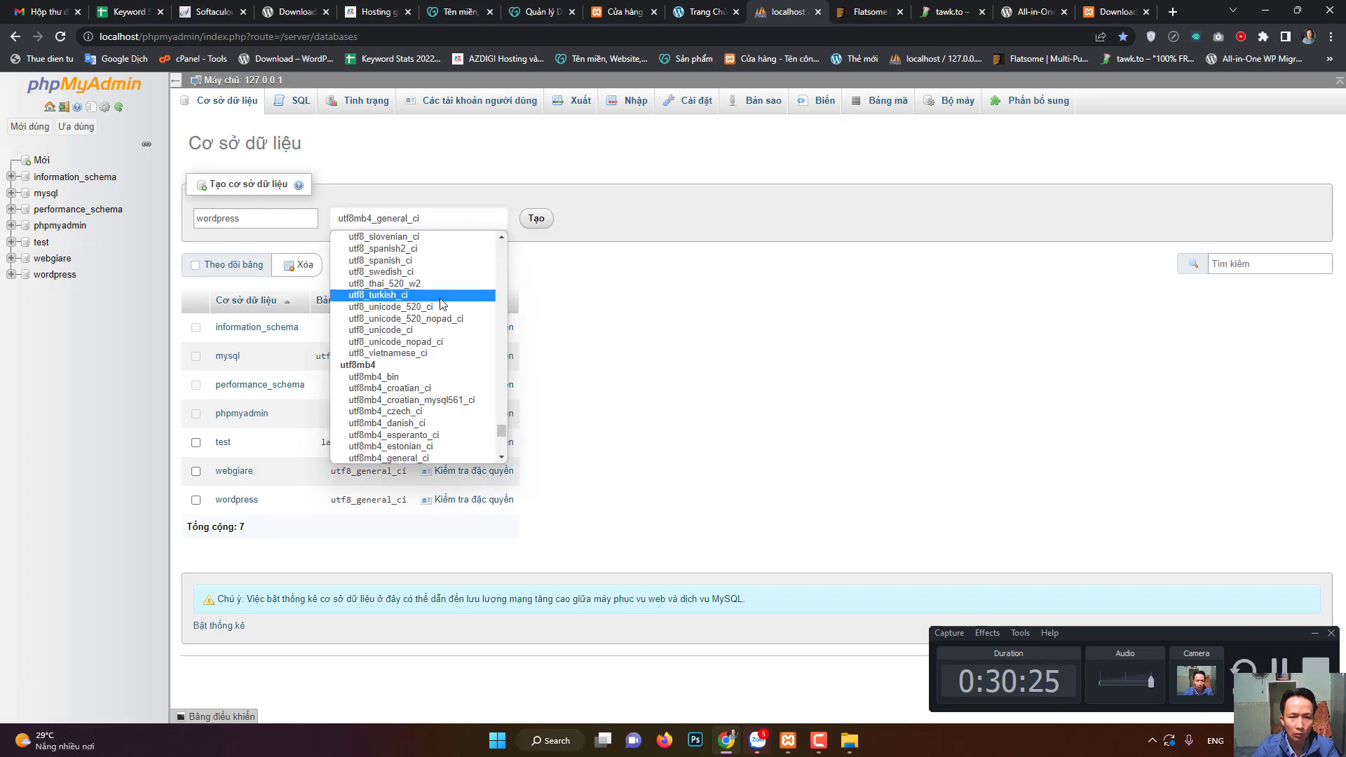
pyautogui.scroll(4, 436, 351)
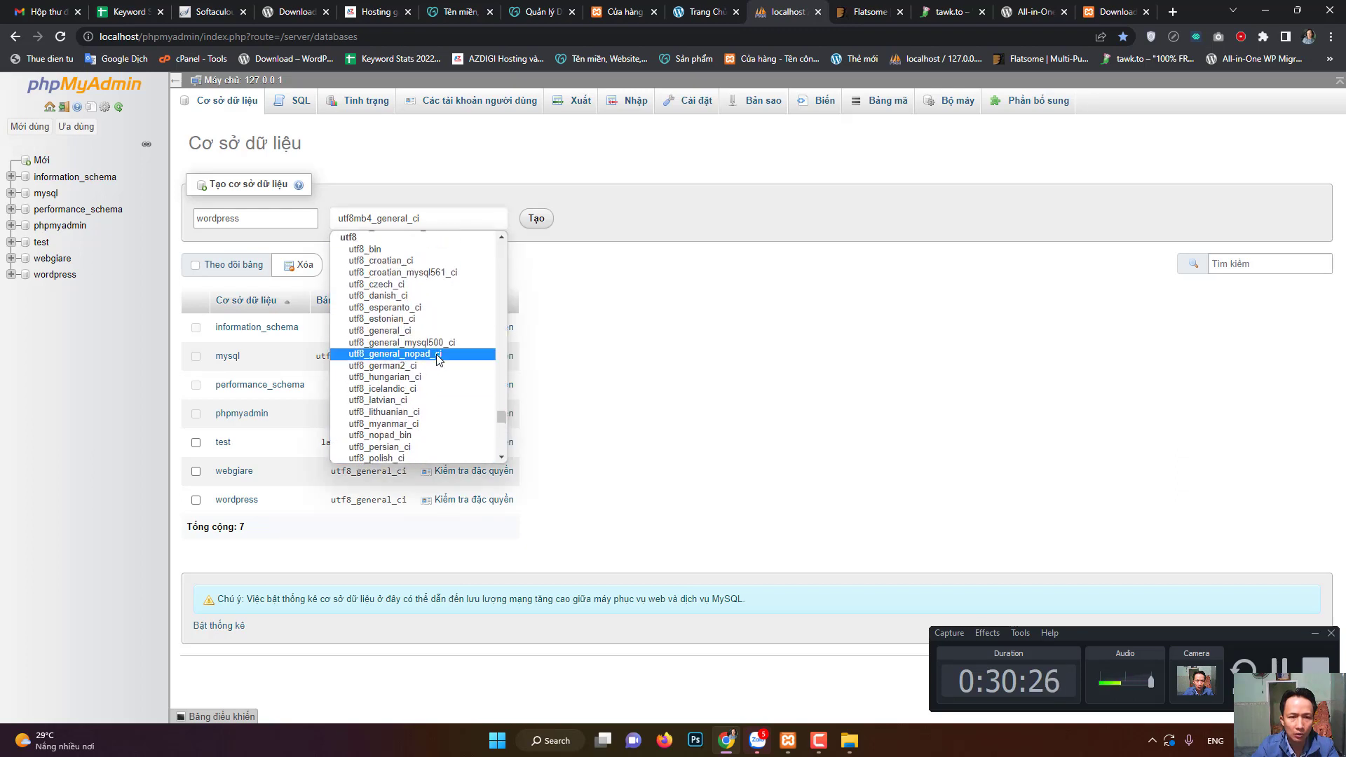
pyautogui.click(386, 332)
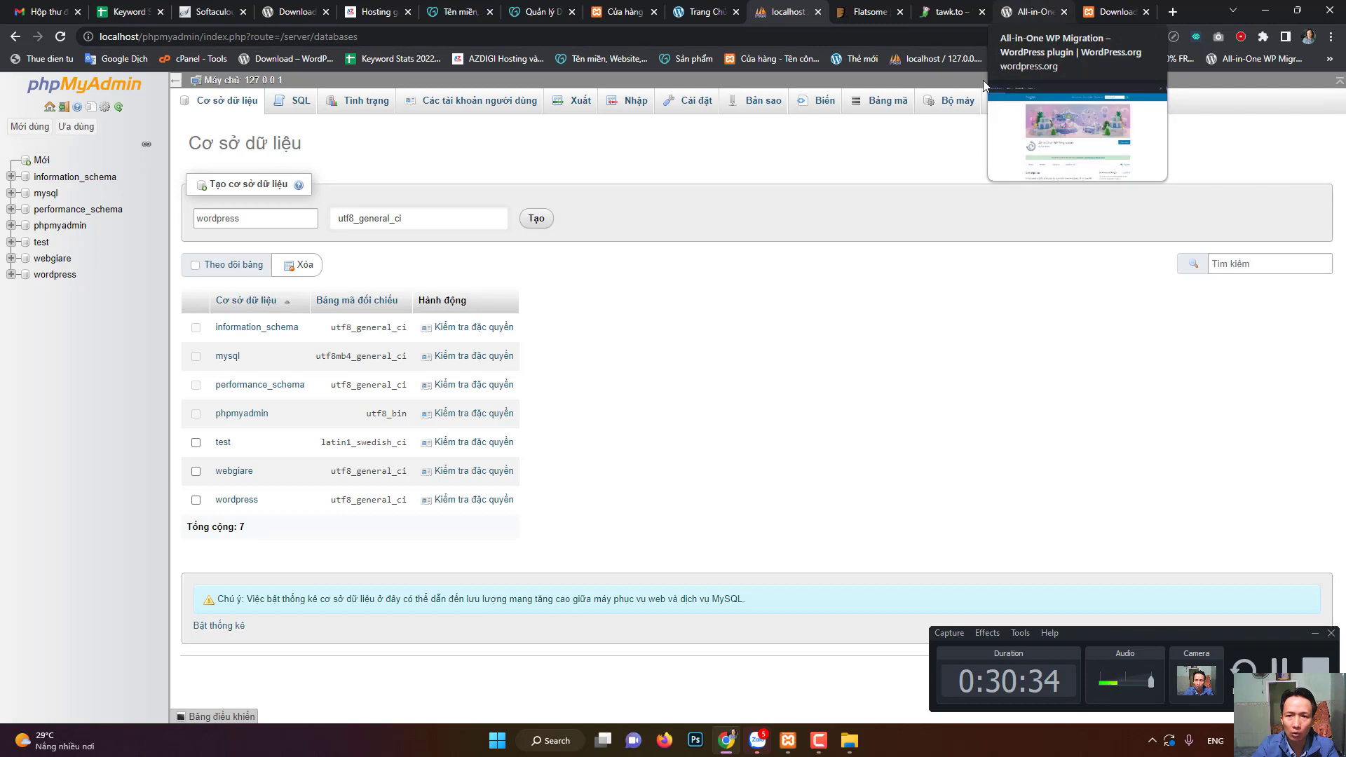
pyautogui.click(291, 11)
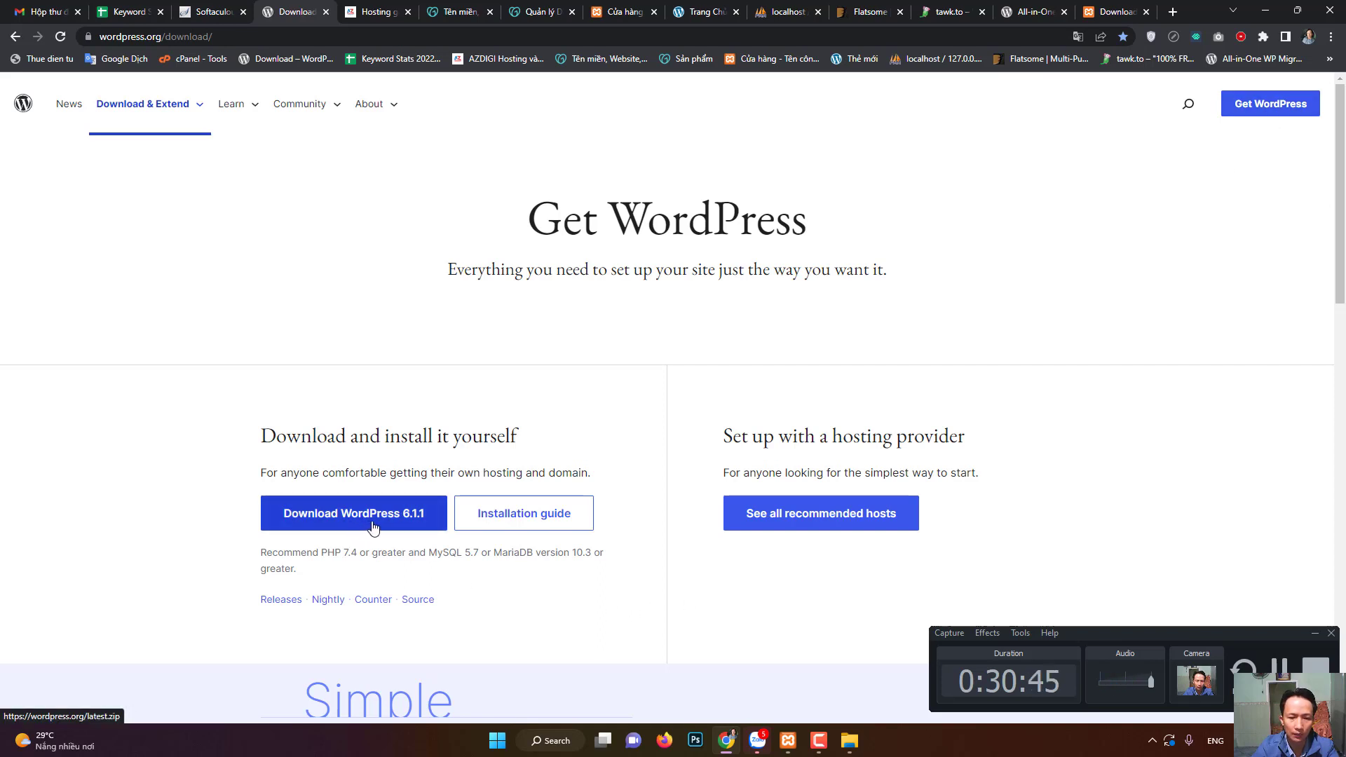
# - In a maximized Explorer, open Downloads > wordpress-6.1-vi > wordpress and select all 19 items
pyautogui.click(858, 749)
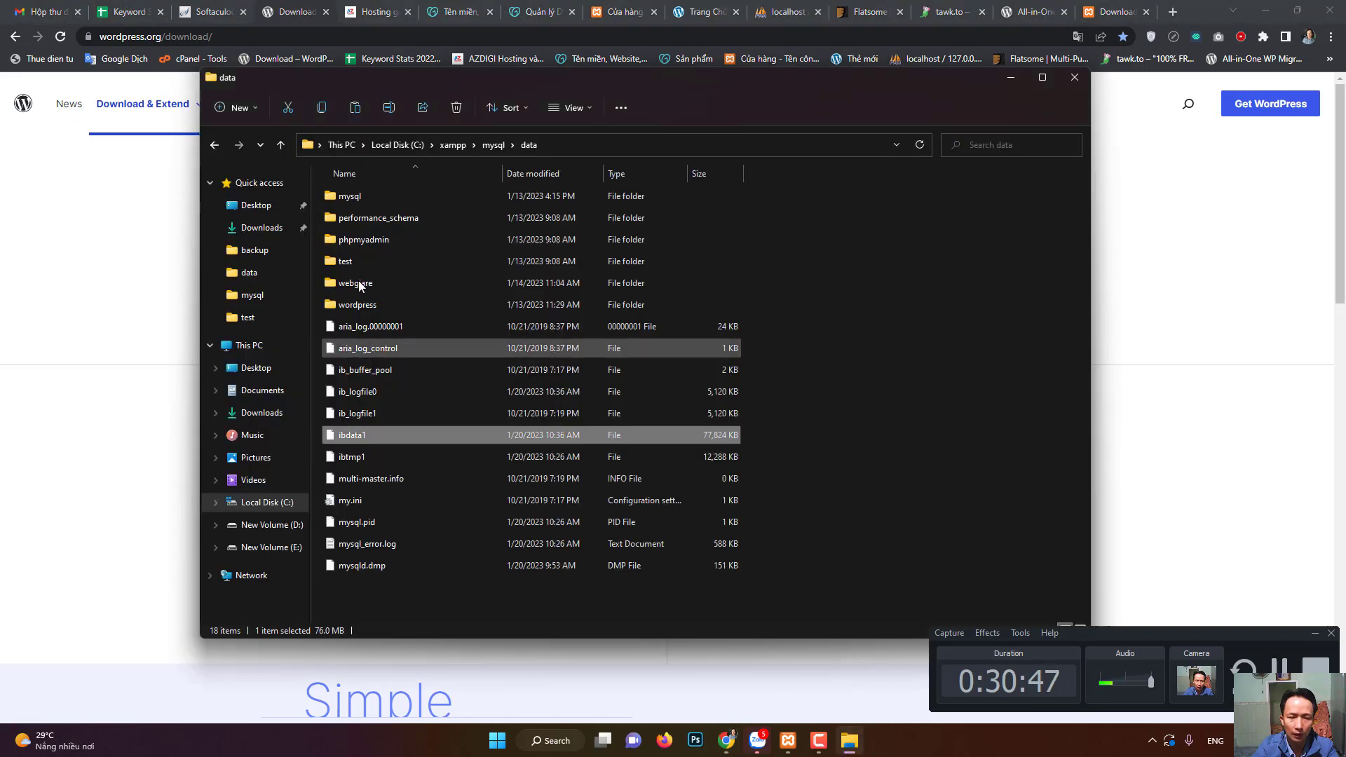
pyautogui.click(1044, 78)
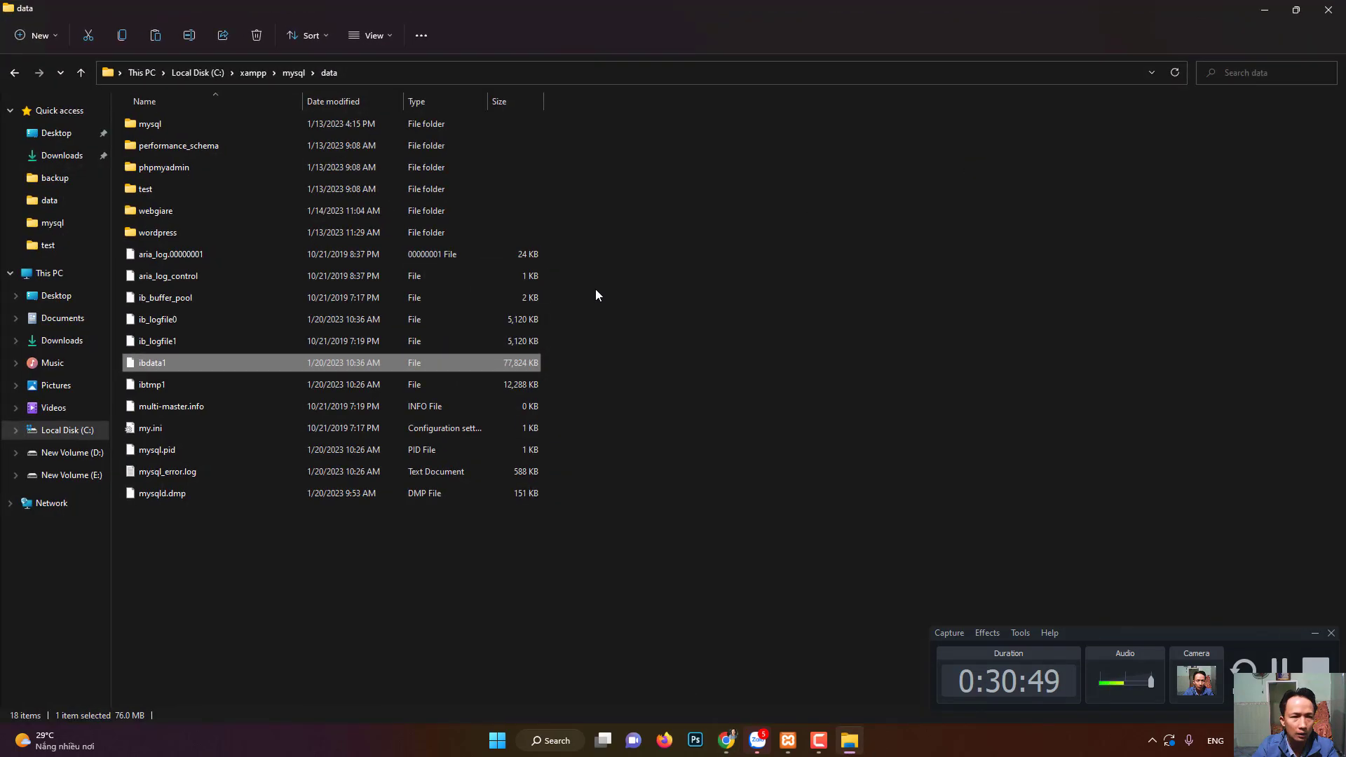
pyautogui.click(73, 157)
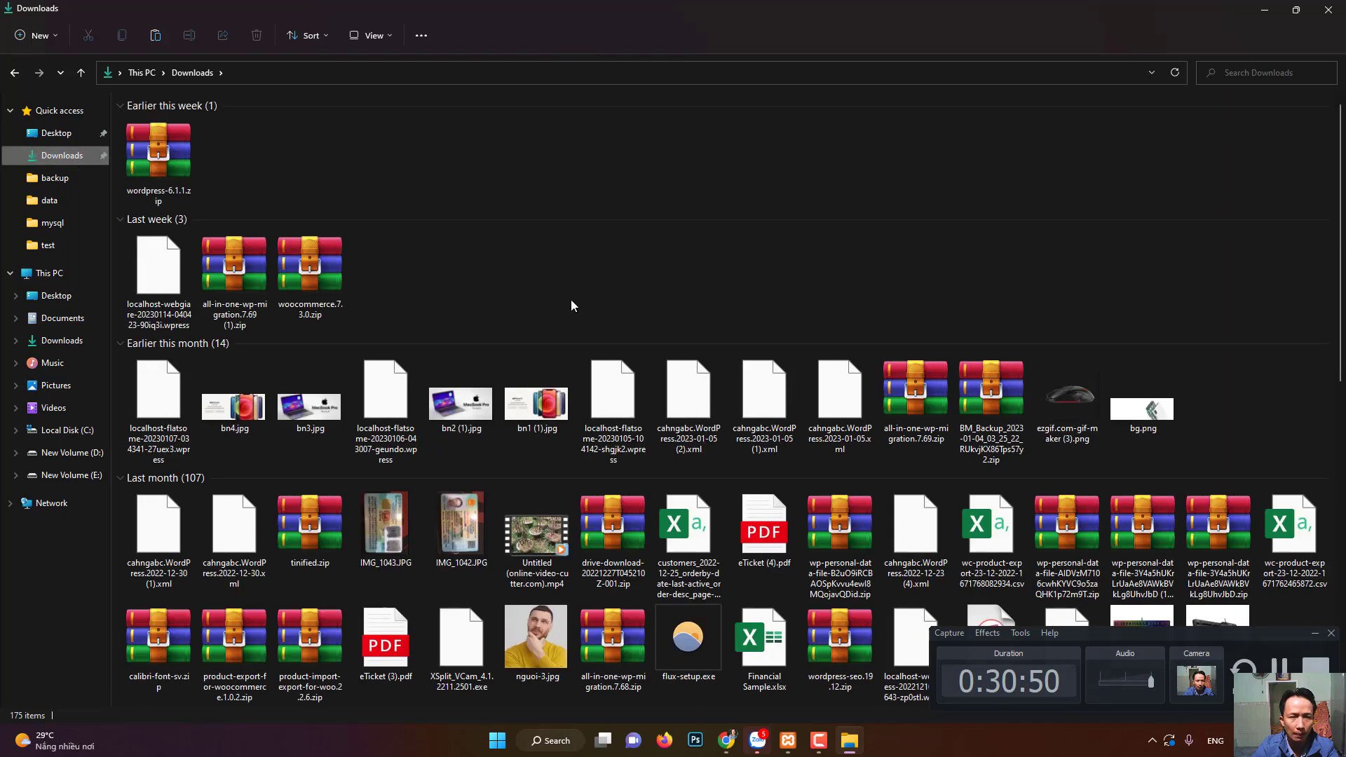
pyautogui.scroll(-15, 992, 515)
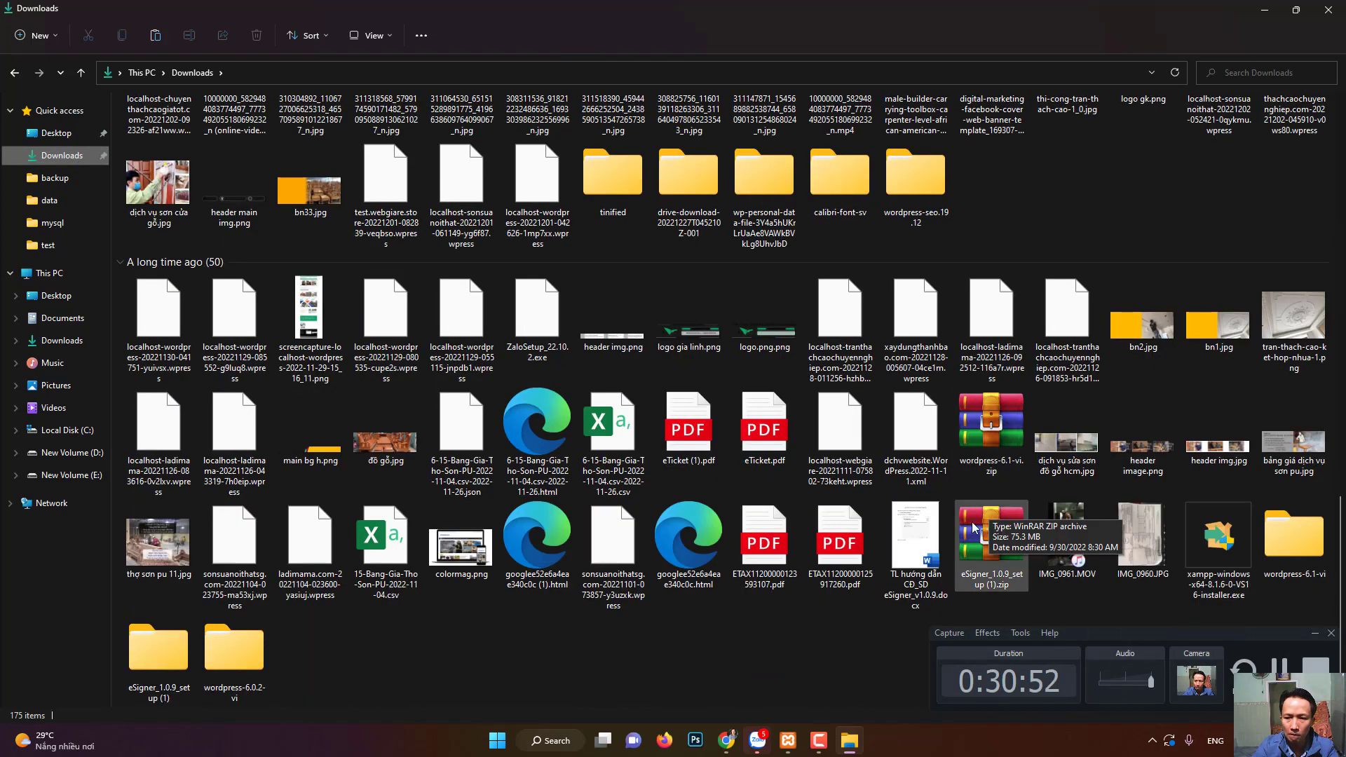
pyautogui.click(1301, 541)
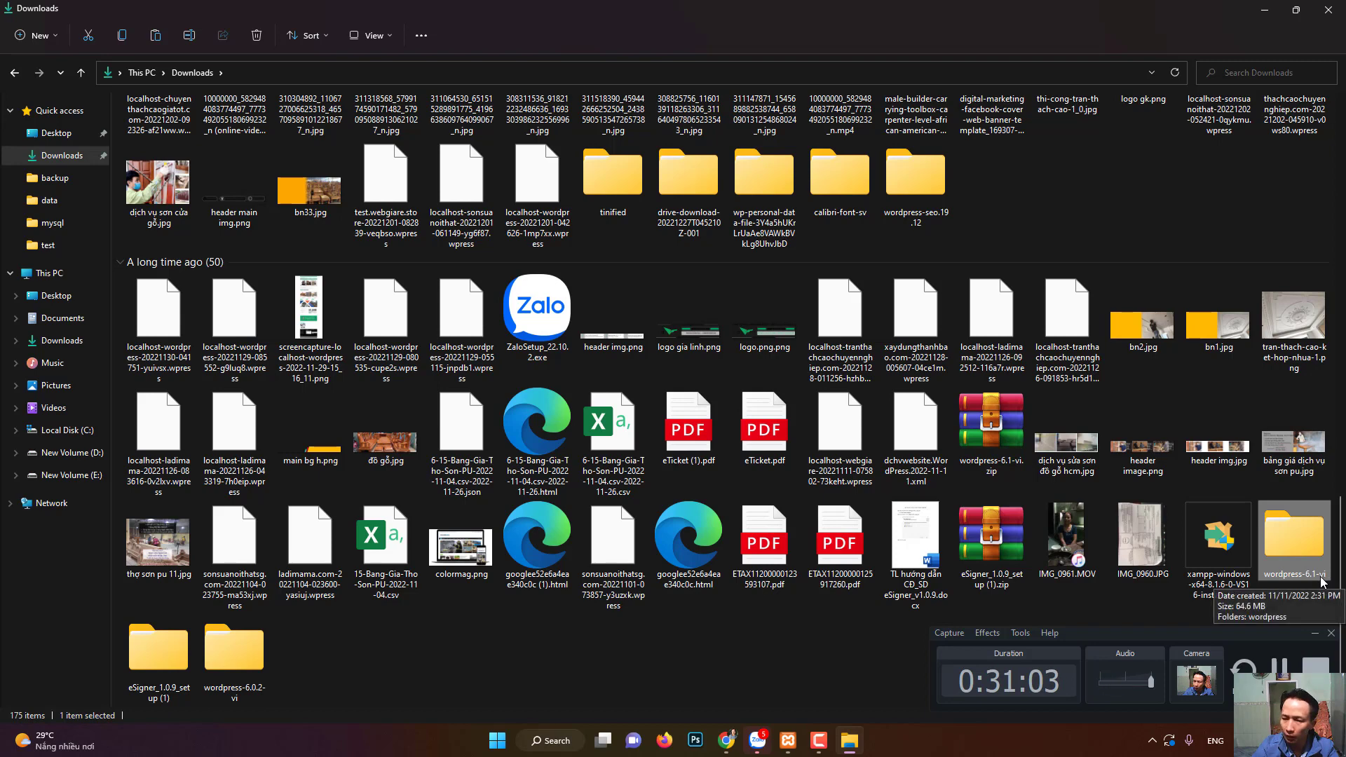
pyautogui.doubleClick(1297, 537)
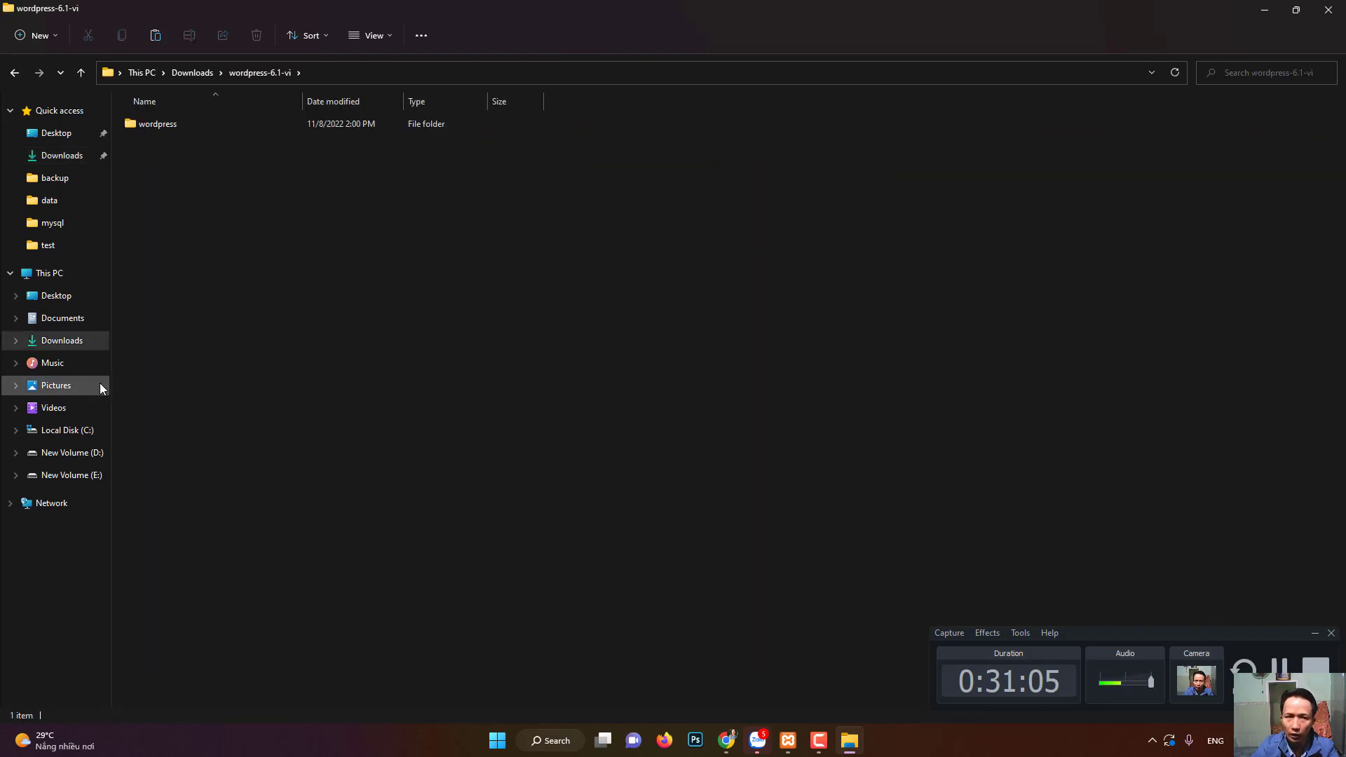
pyautogui.doubleClick(163, 124)
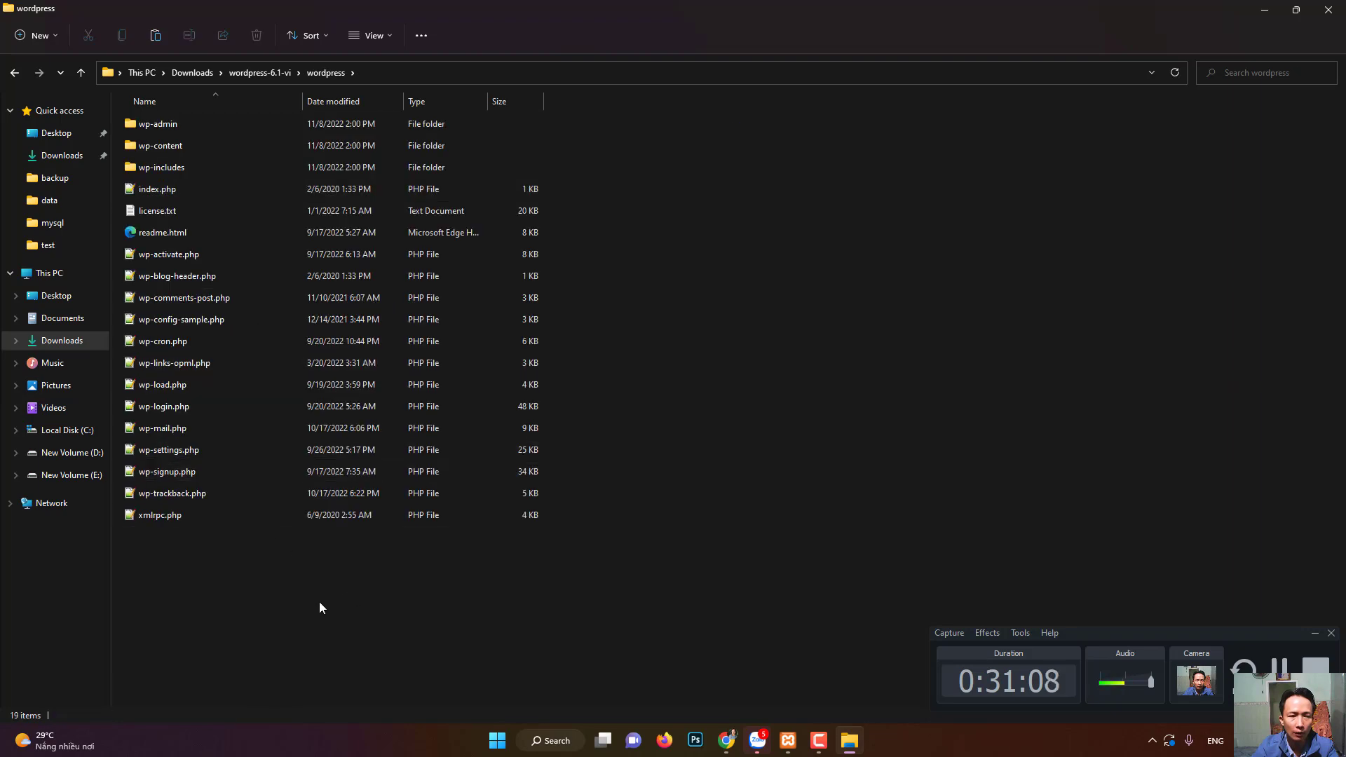
pyautogui.moveTo(289, 592); pyautogui.dragTo(200, 123)
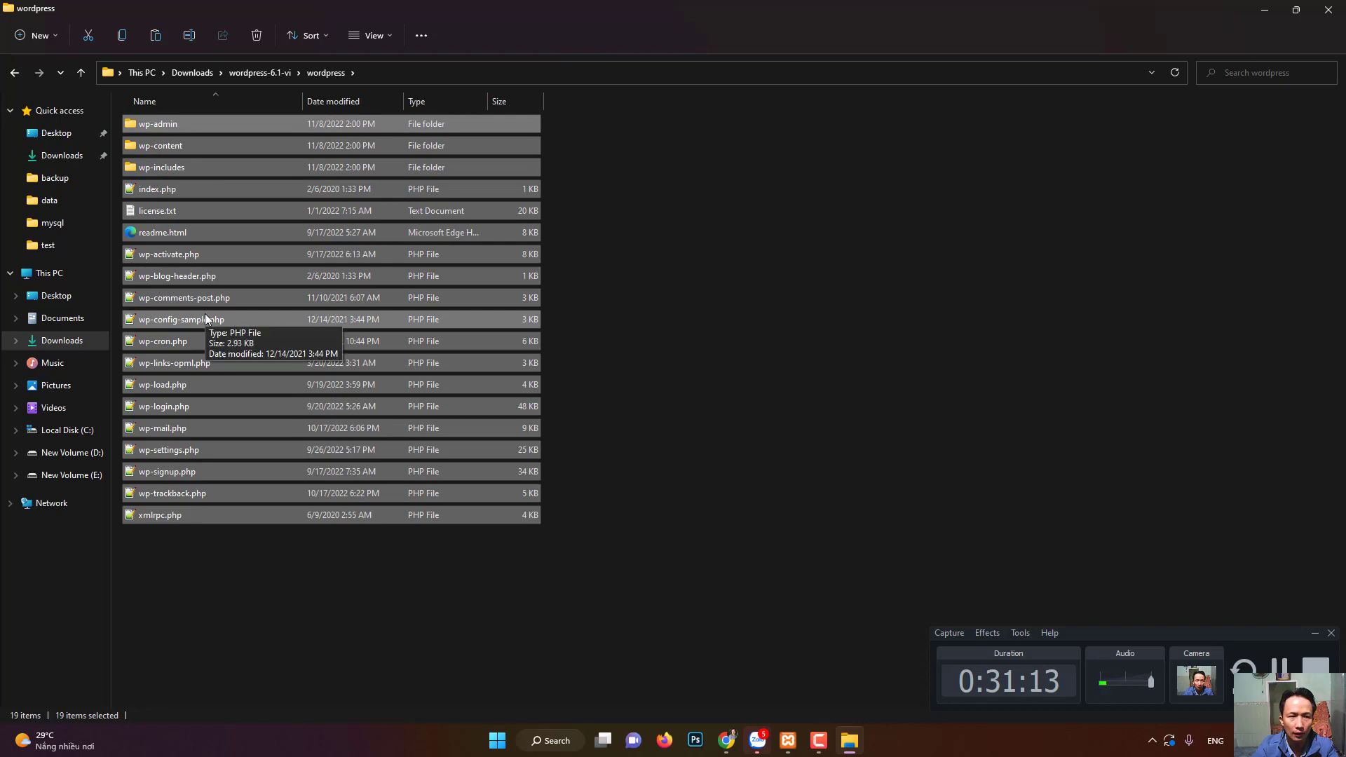
# - Navigate to C:\xampp\htdocs and open its wordpress folder
pyautogui.click(68, 431)
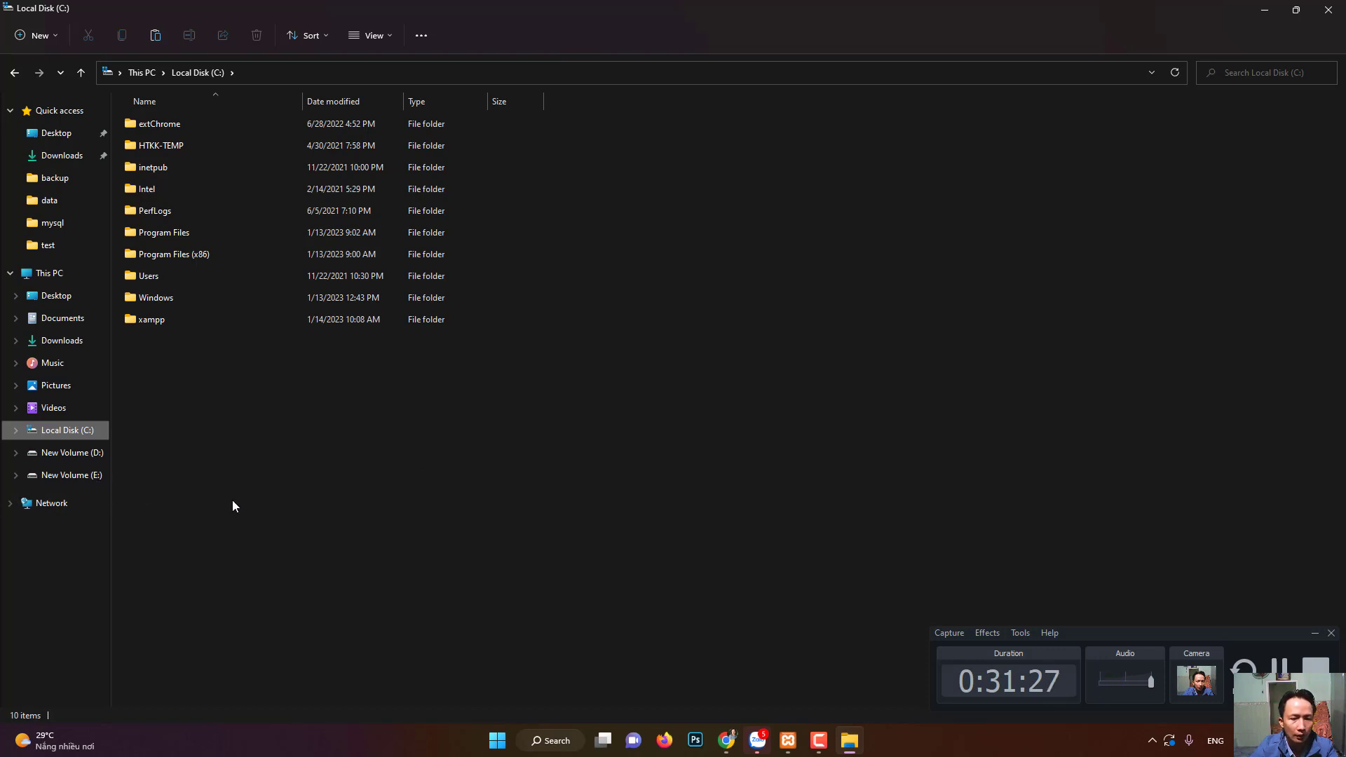
pyautogui.doubleClick(157, 322)
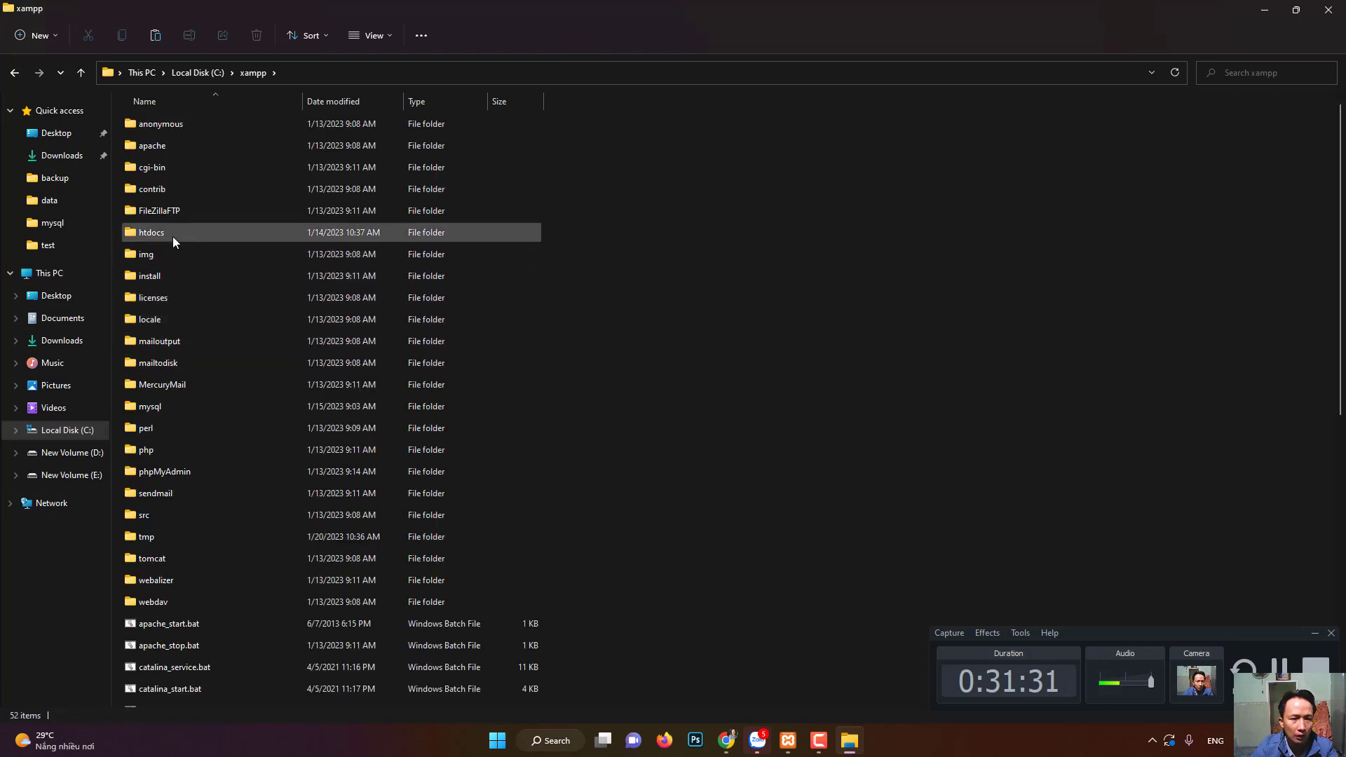
pyautogui.doubleClick(172, 237)
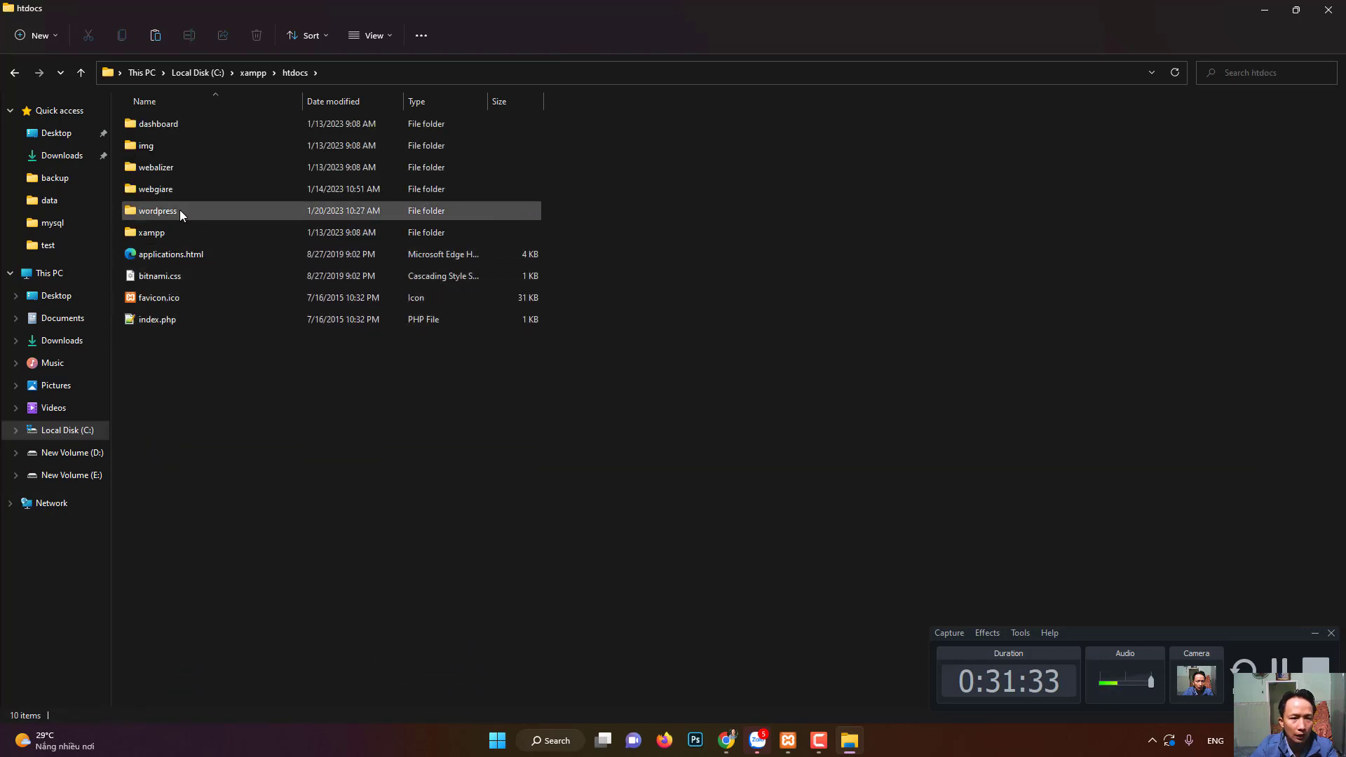
pyautogui.click(180, 211)
pyautogui.click(180, 209)
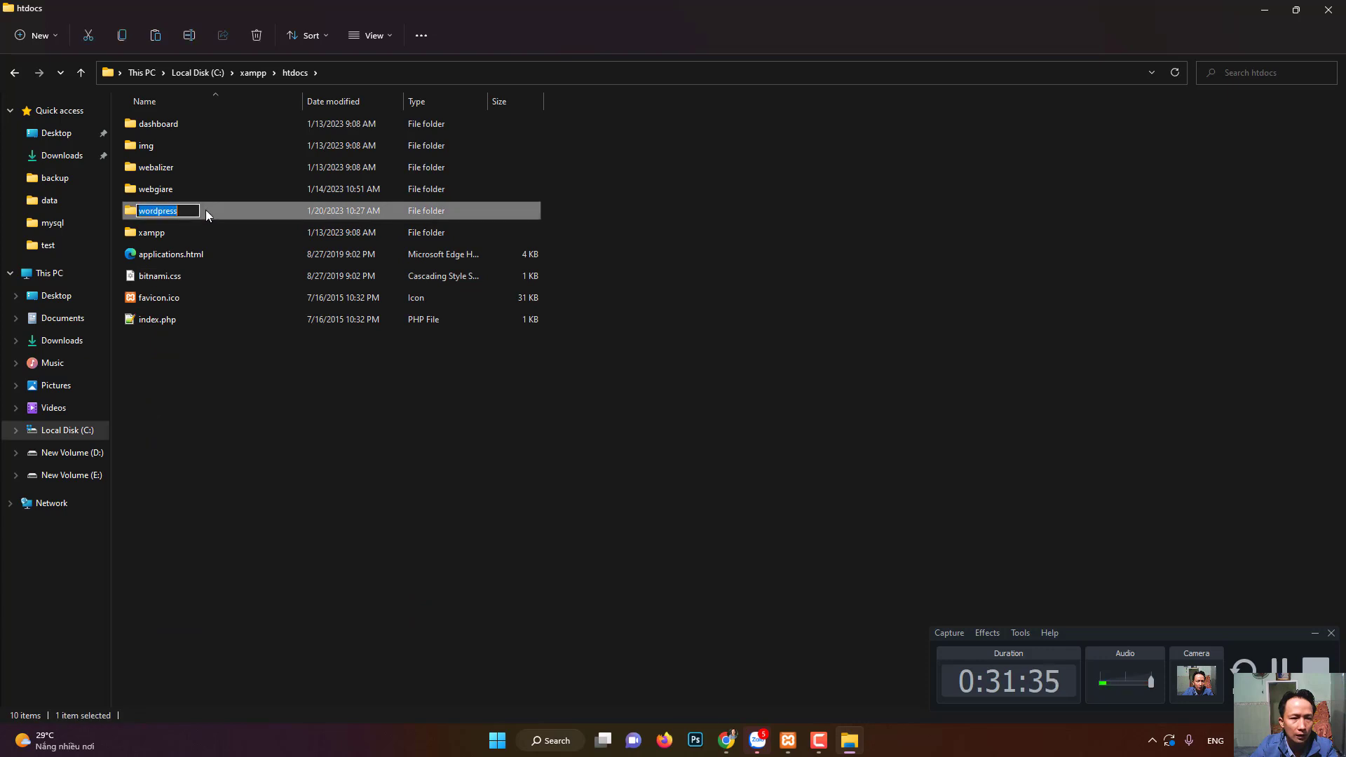
pyautogui.doubleClick(205, 209)
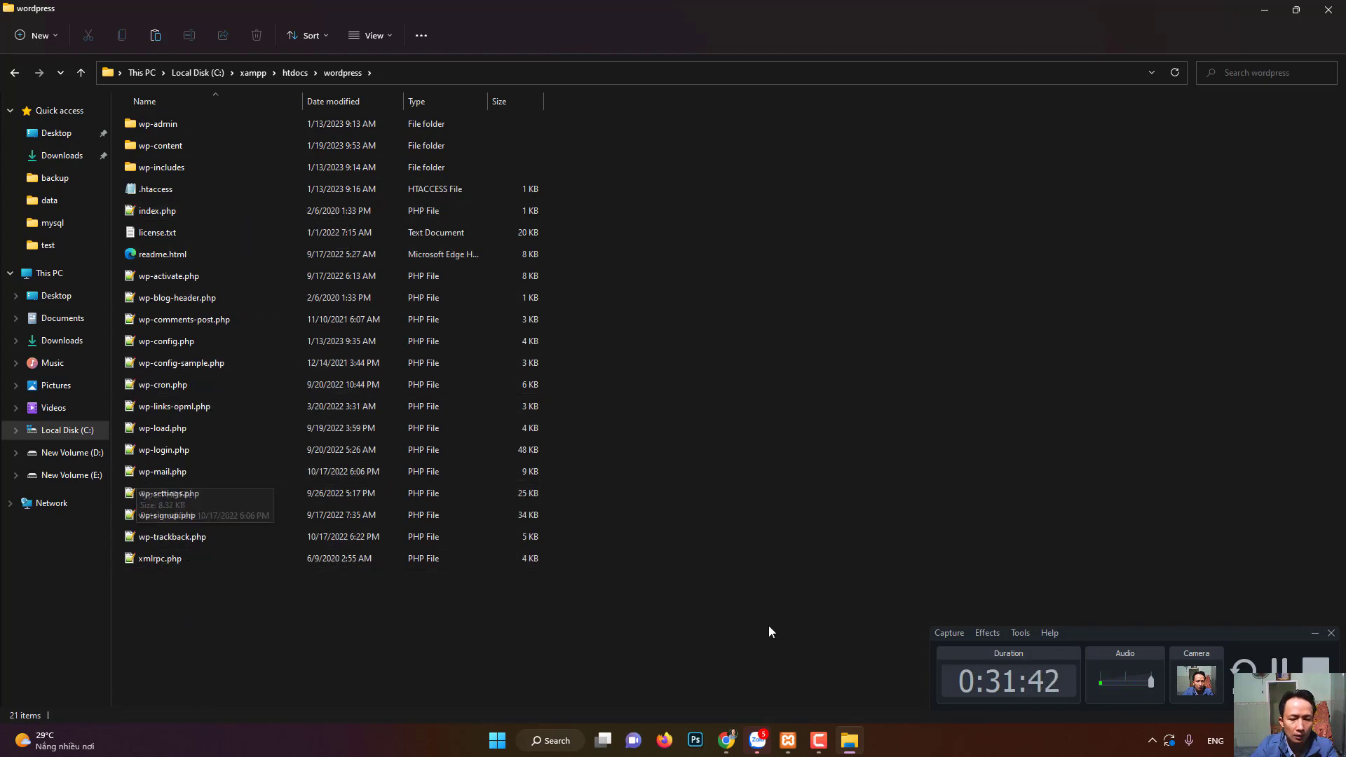
# - View the local Cửa hàng shop page, then return to phpMyAdmin's database list
pyautogui.click(727, 741)
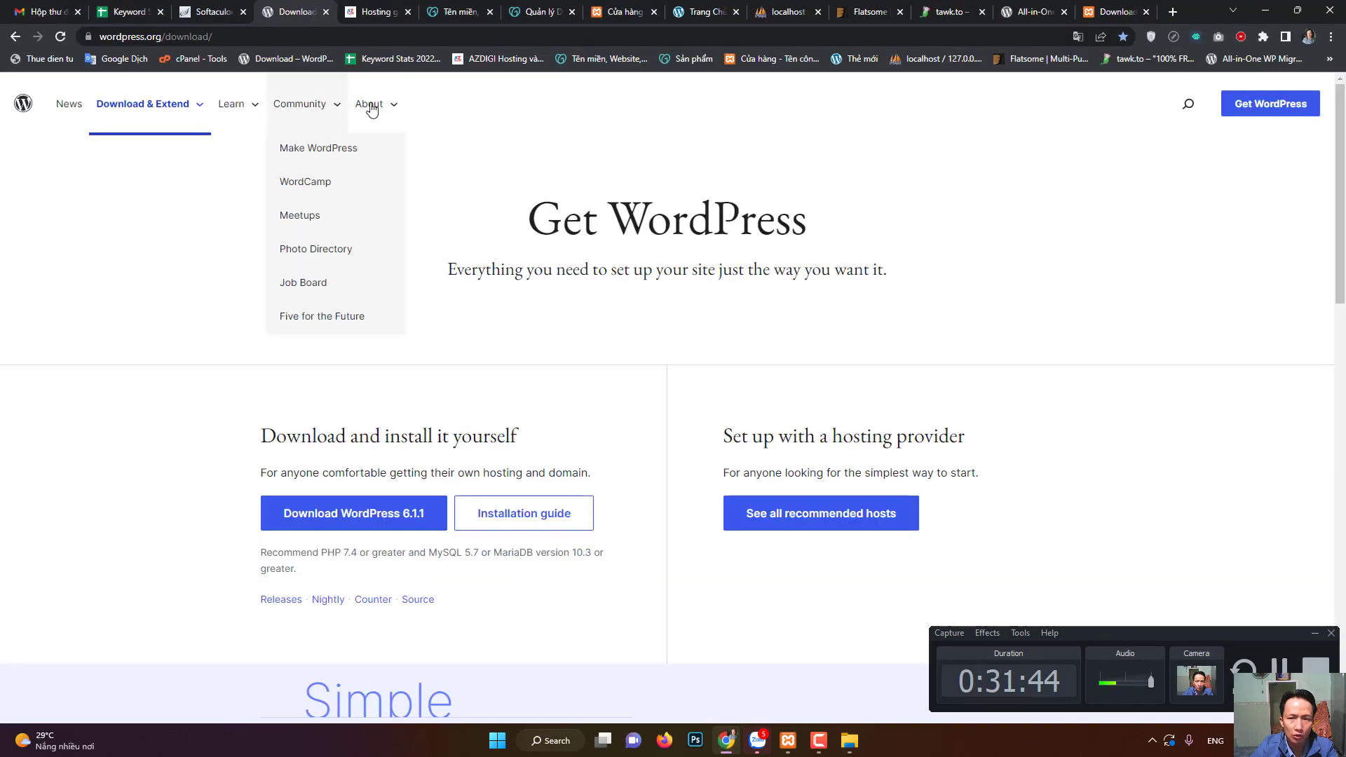
pyautogui.click(610, 7)
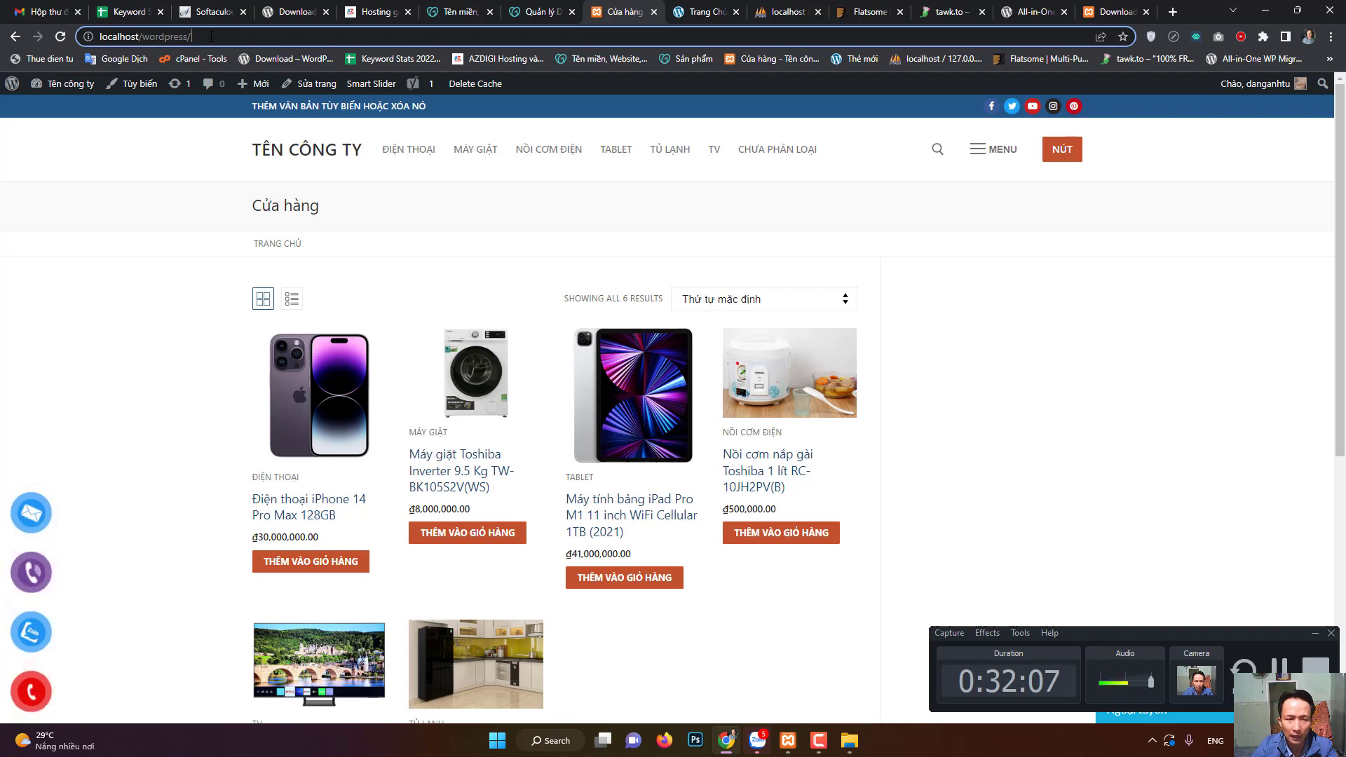
pyautogui.click(782, 12)
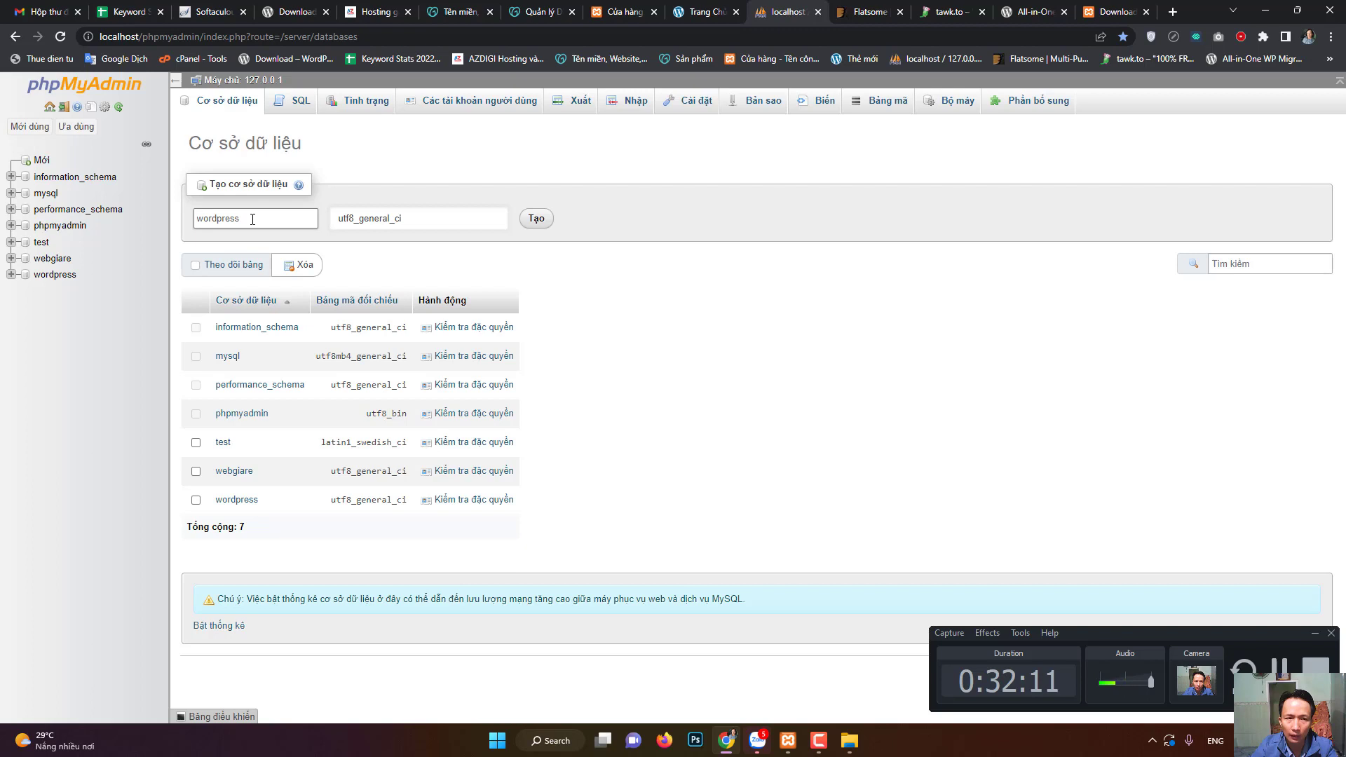
pyautogui.click(384, 249)
# - Type 'root' into a new tab's address bar, then switch to the local shop tab
pyautogui.click(1172, 18)
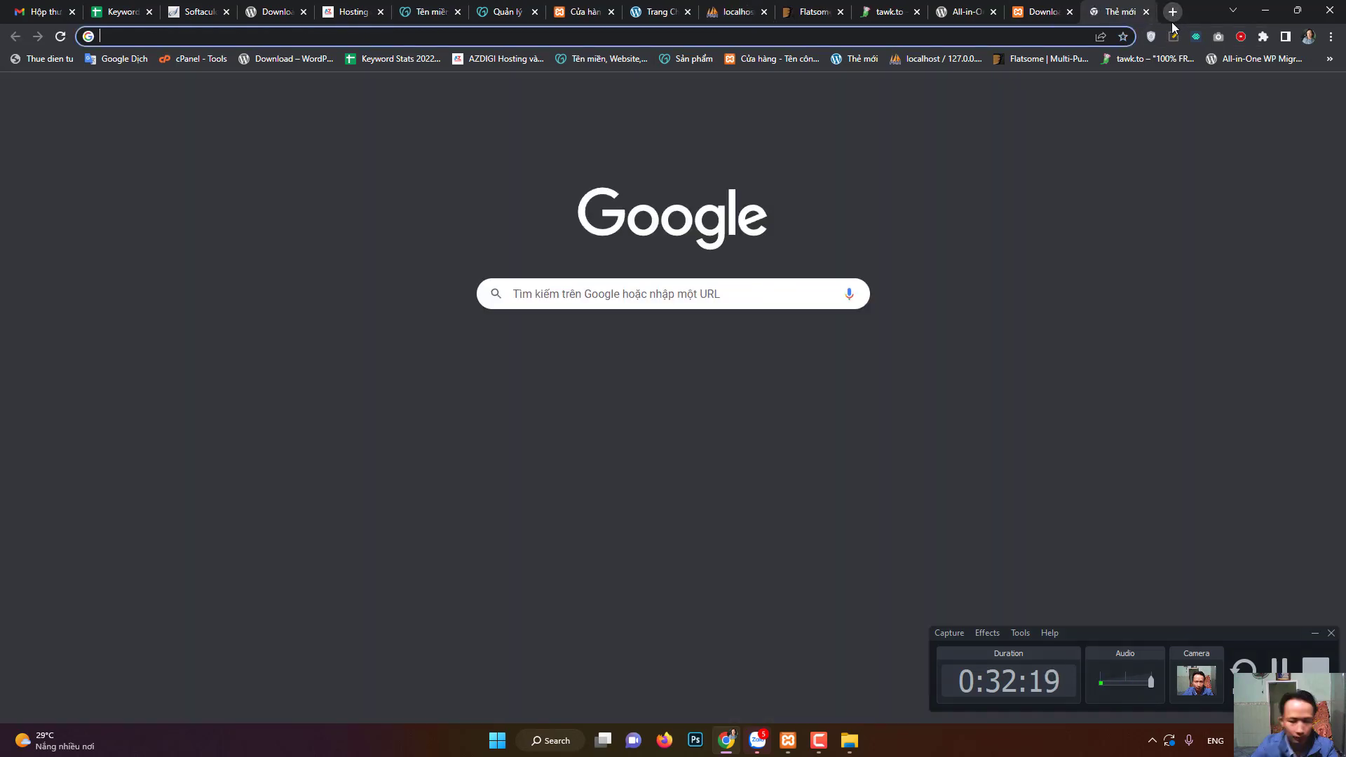
pyautogui.write('root')
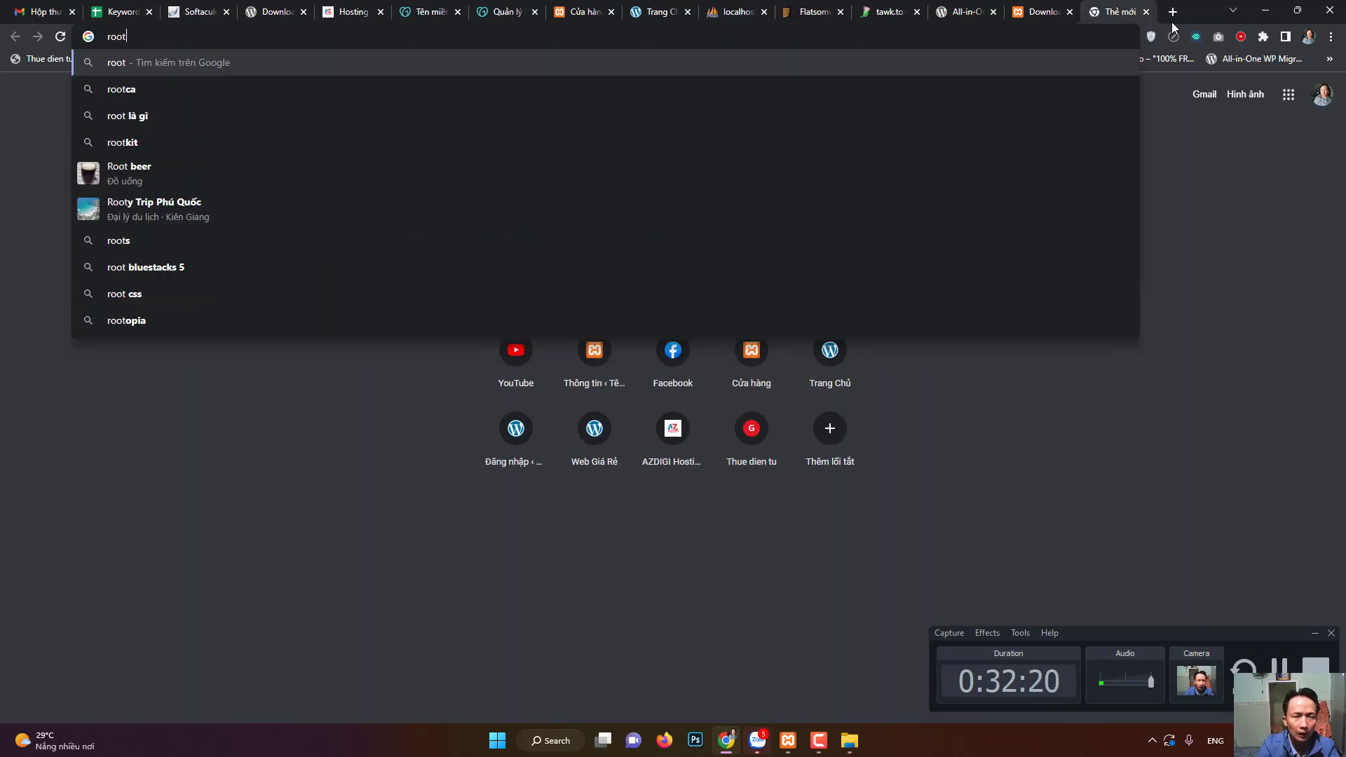
pyautogui.click(150, 192)
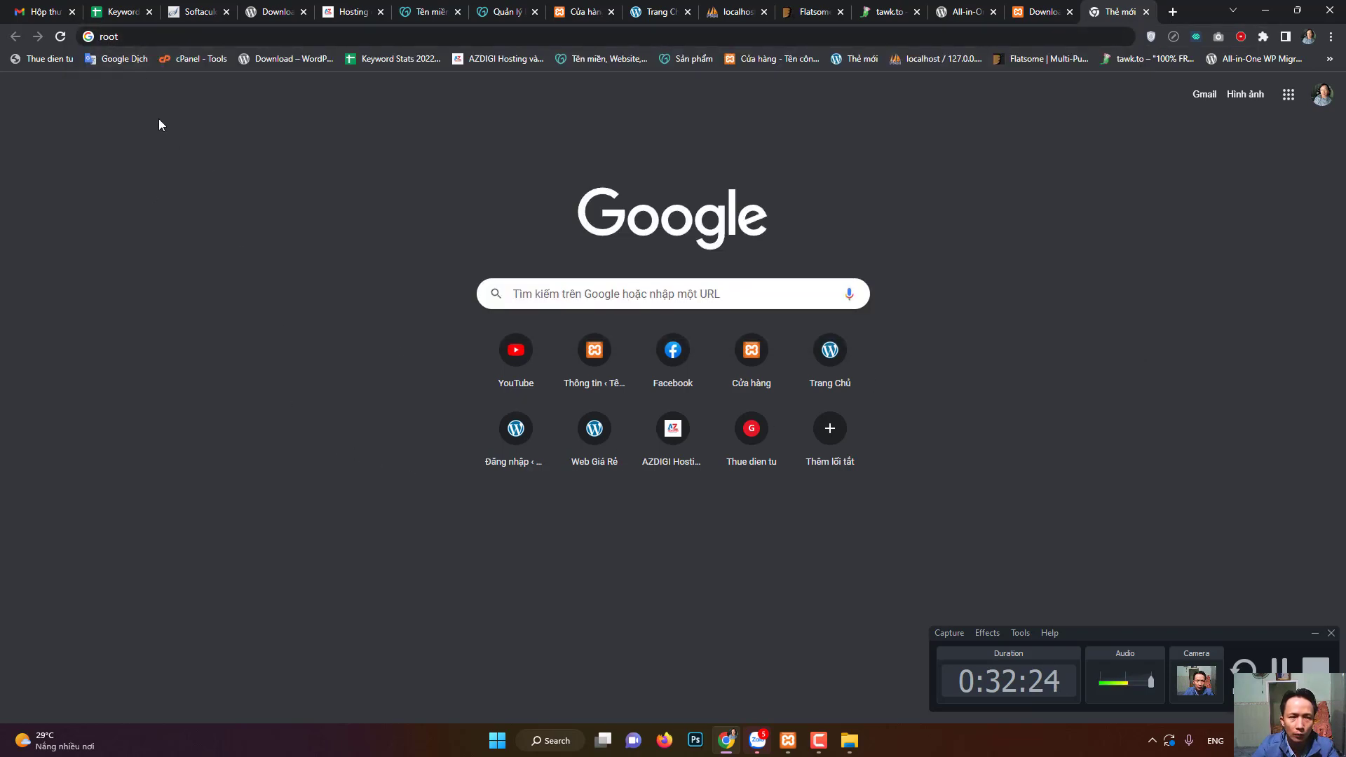
pyautogui.click(571, 6)
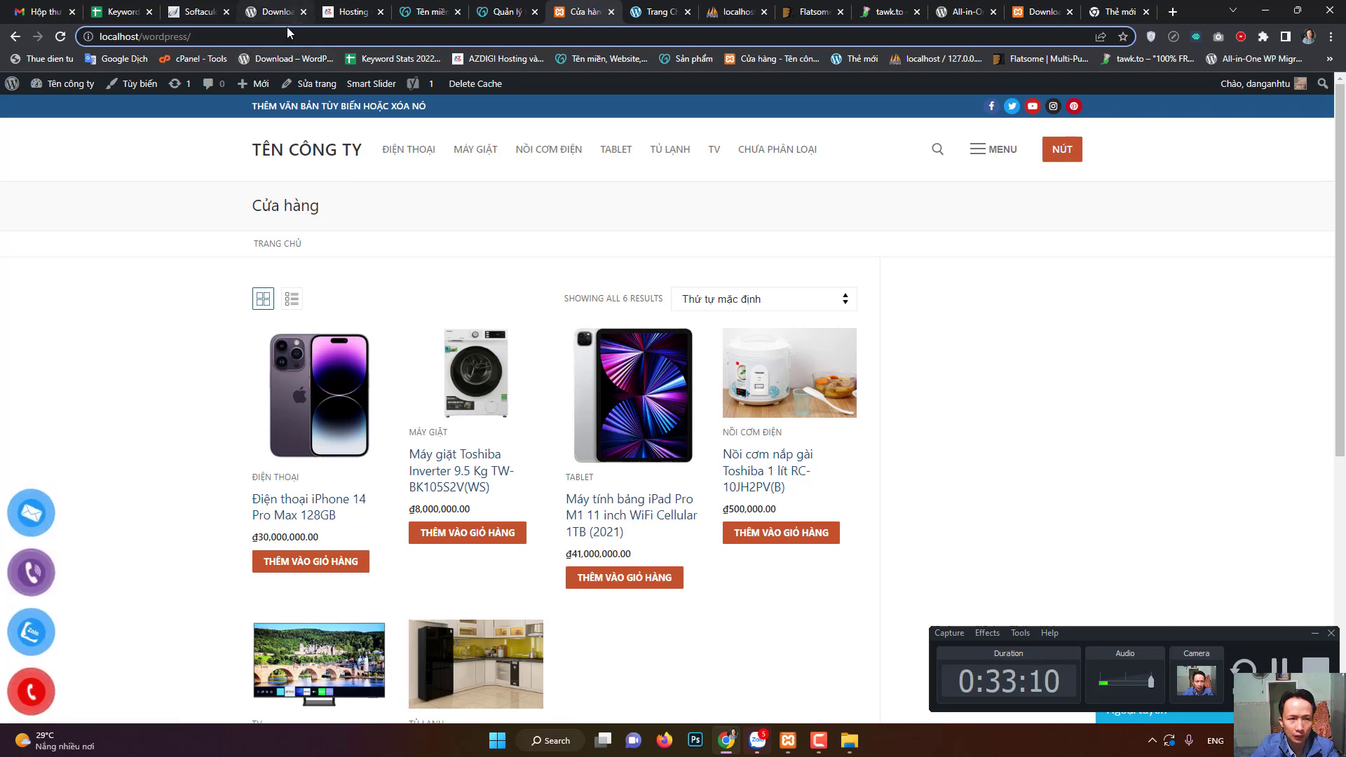
# - Load localhost/wordpress/wp-admin and go from the dashboard to the storefront
pyautogui.click(236, 39)
pyautogui.write('wp-')
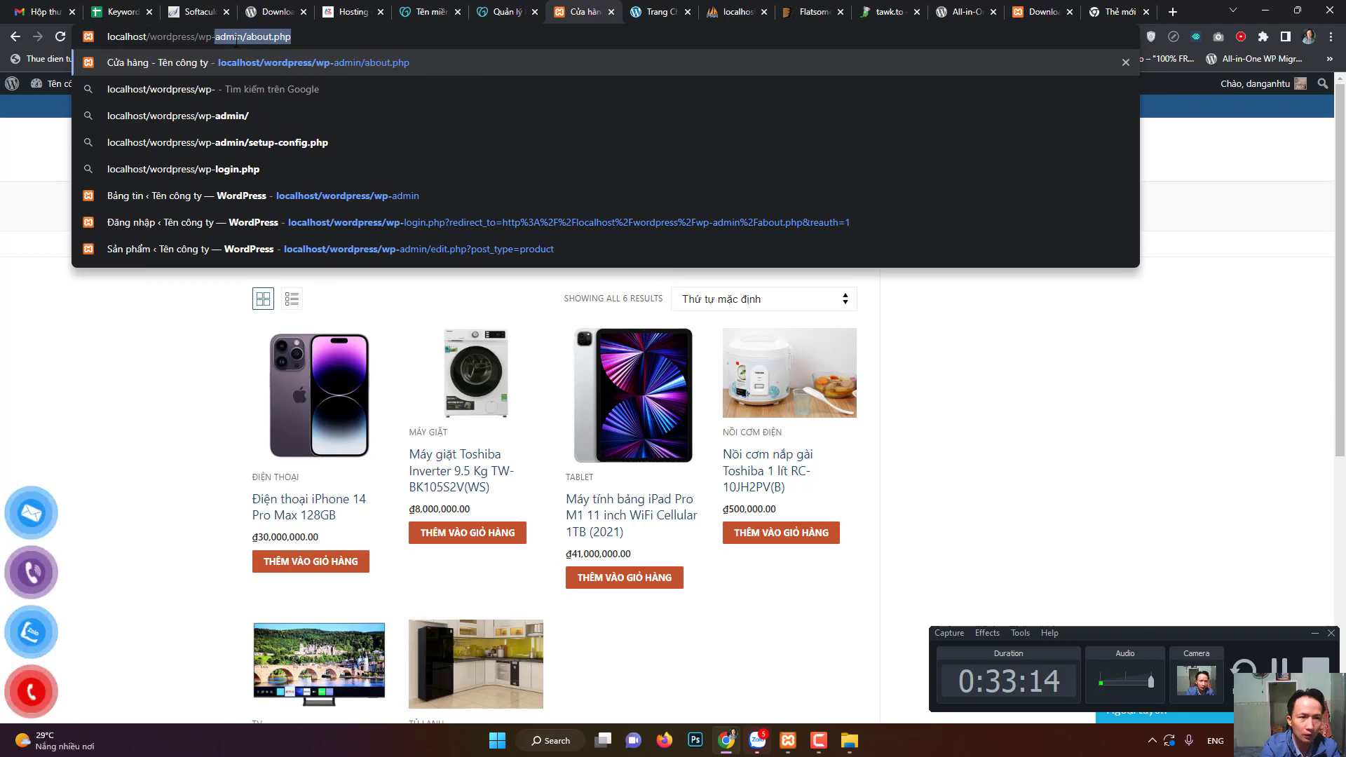
pyautogui.write('admi')
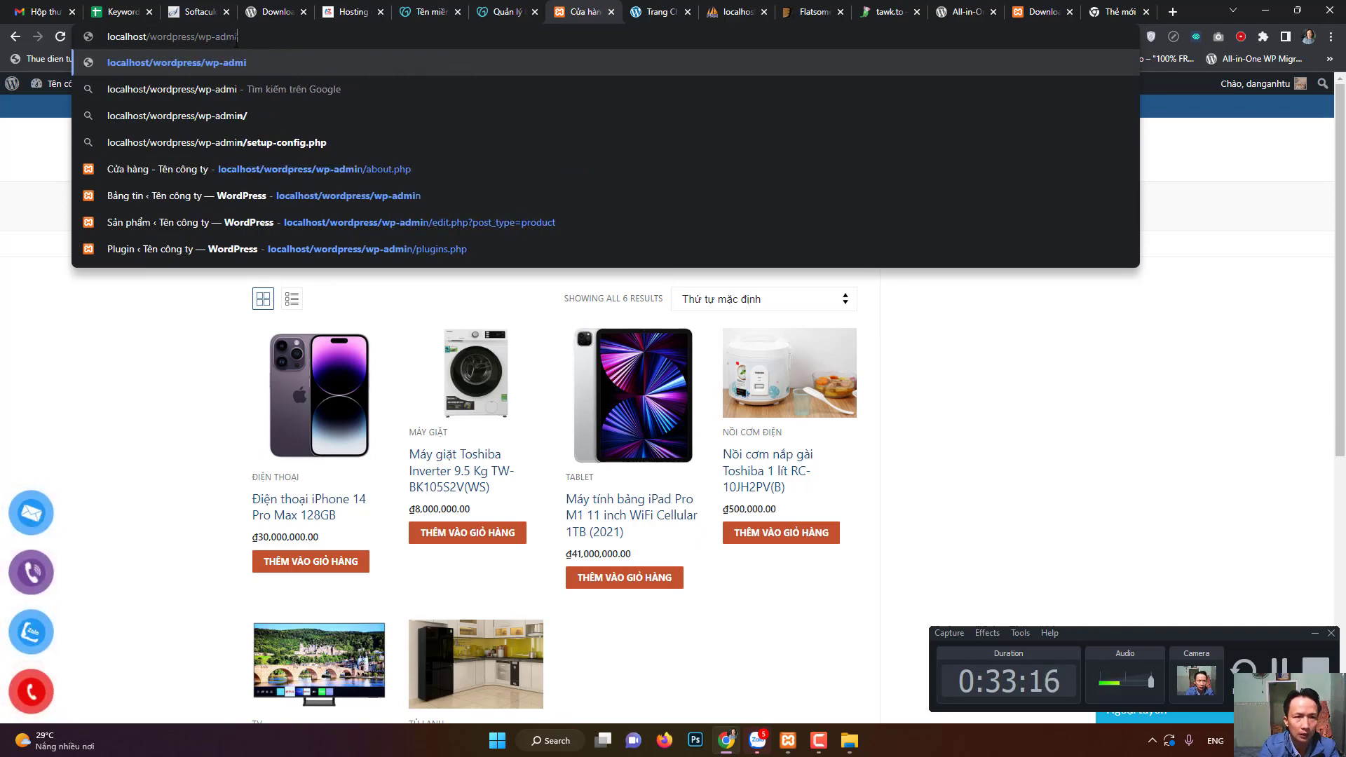
pyautogui.write('n')
pyautogui.press('Return')
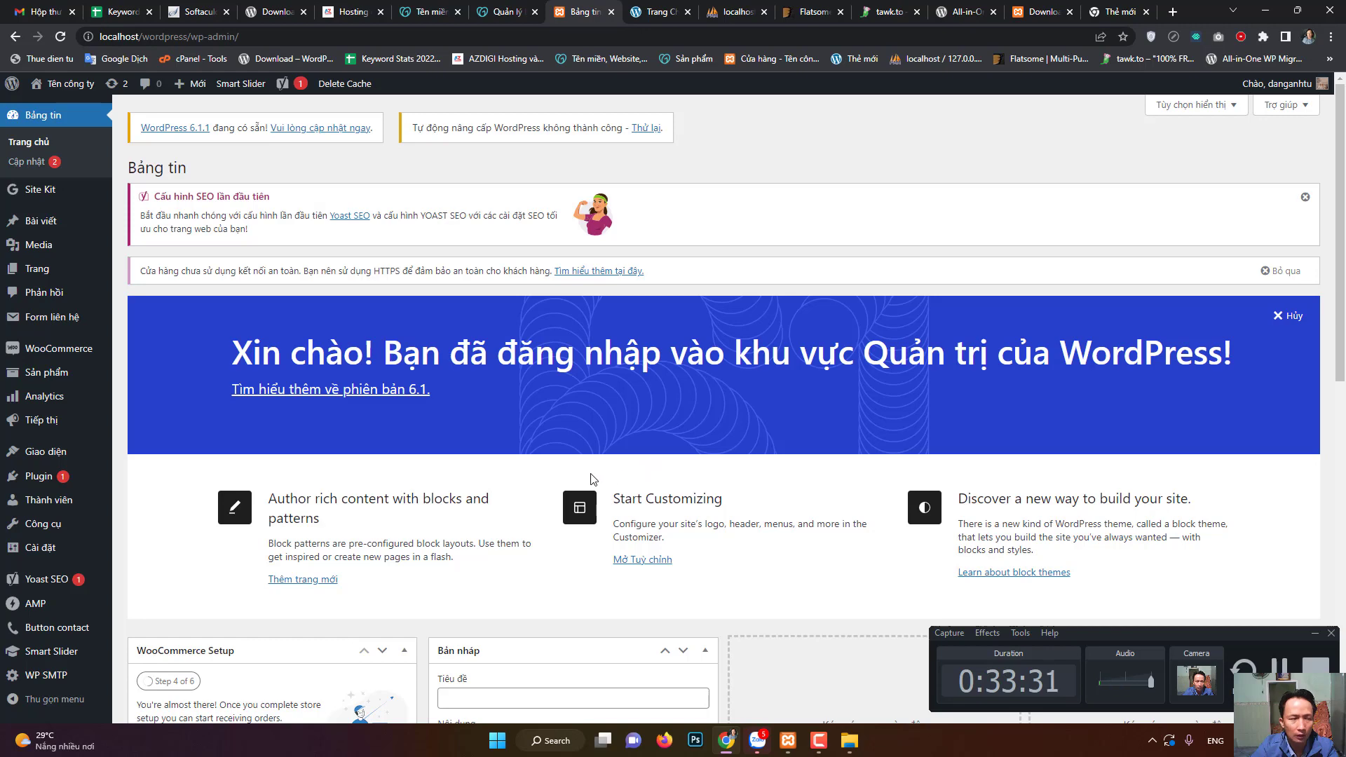
pyautogui.click(65, 90)
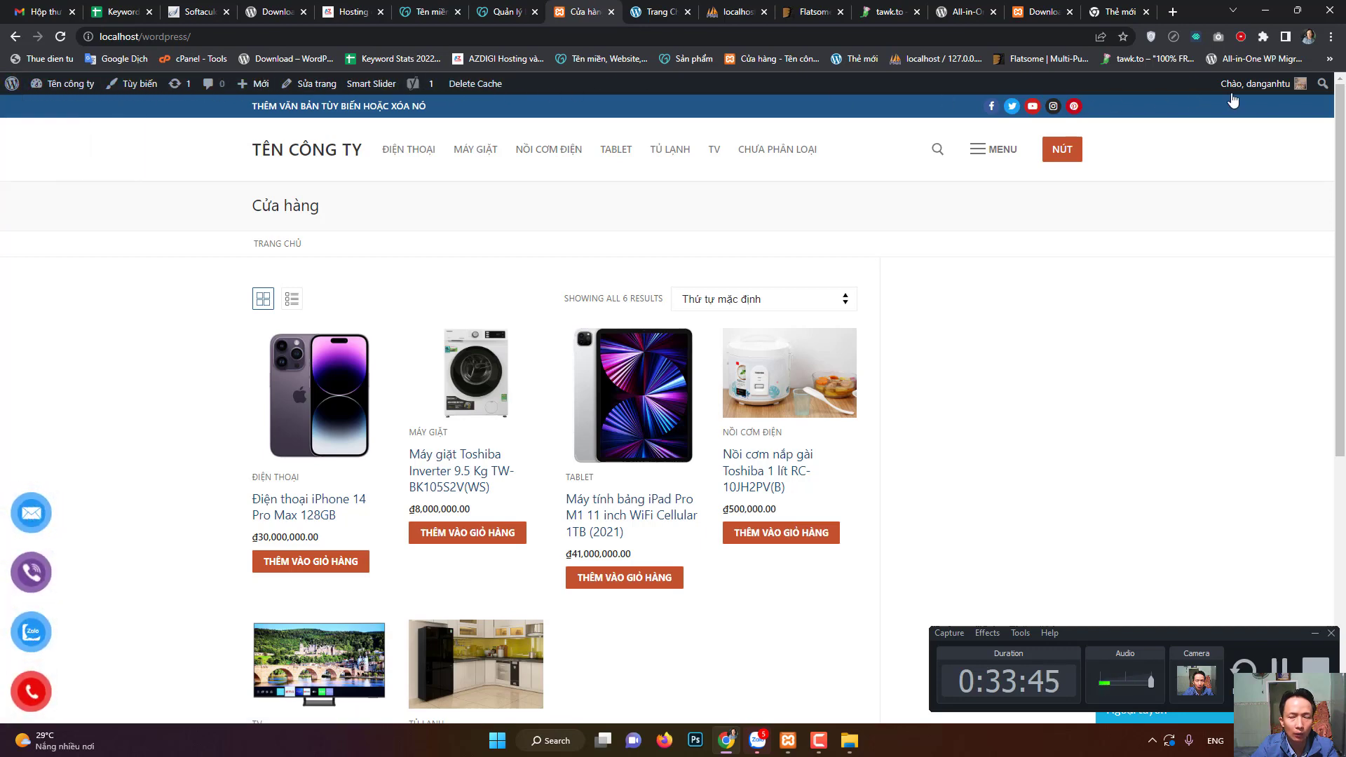
# - Open the About WordPress 6.1 page, then open the storefront in a new tab
pyautogui.moveTo(1273, 97)
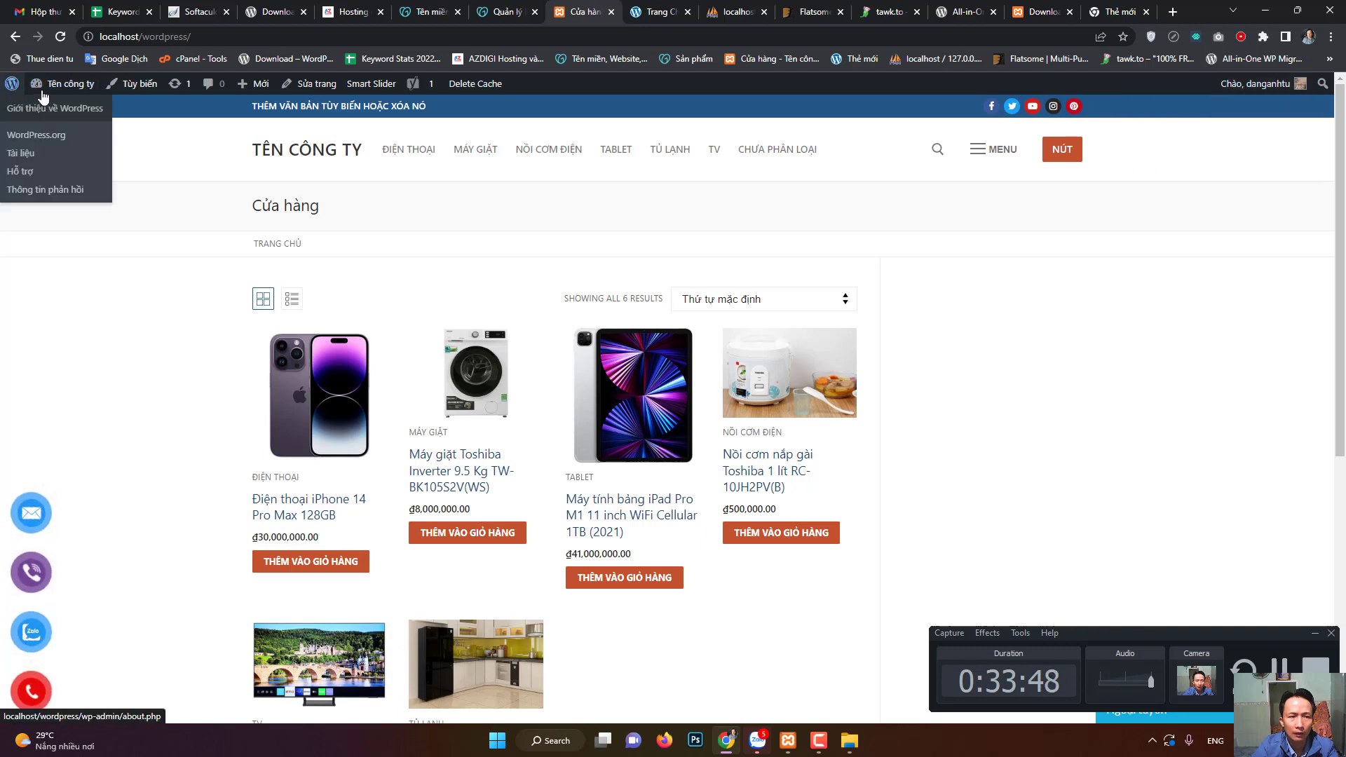
pyautogui.moveTo(13, 87)
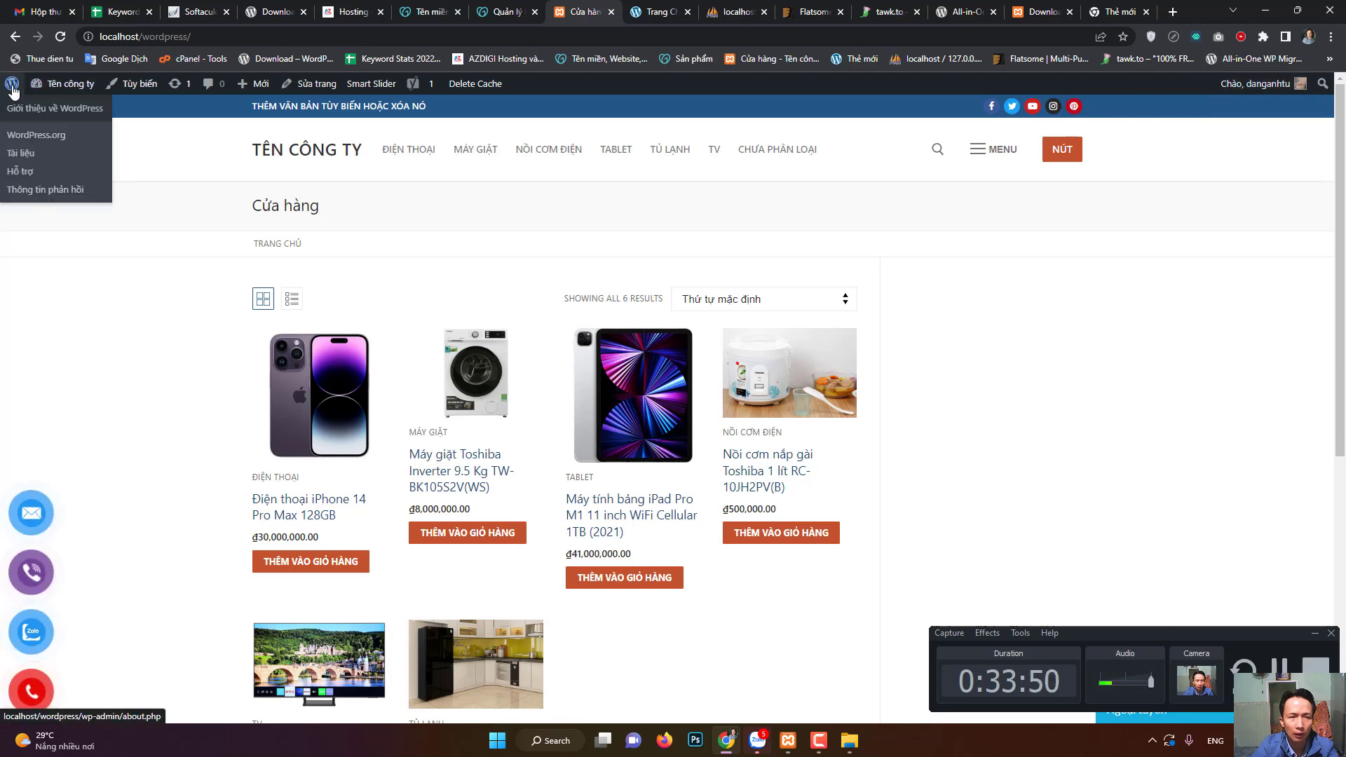
pyautogui.click(12, 87)
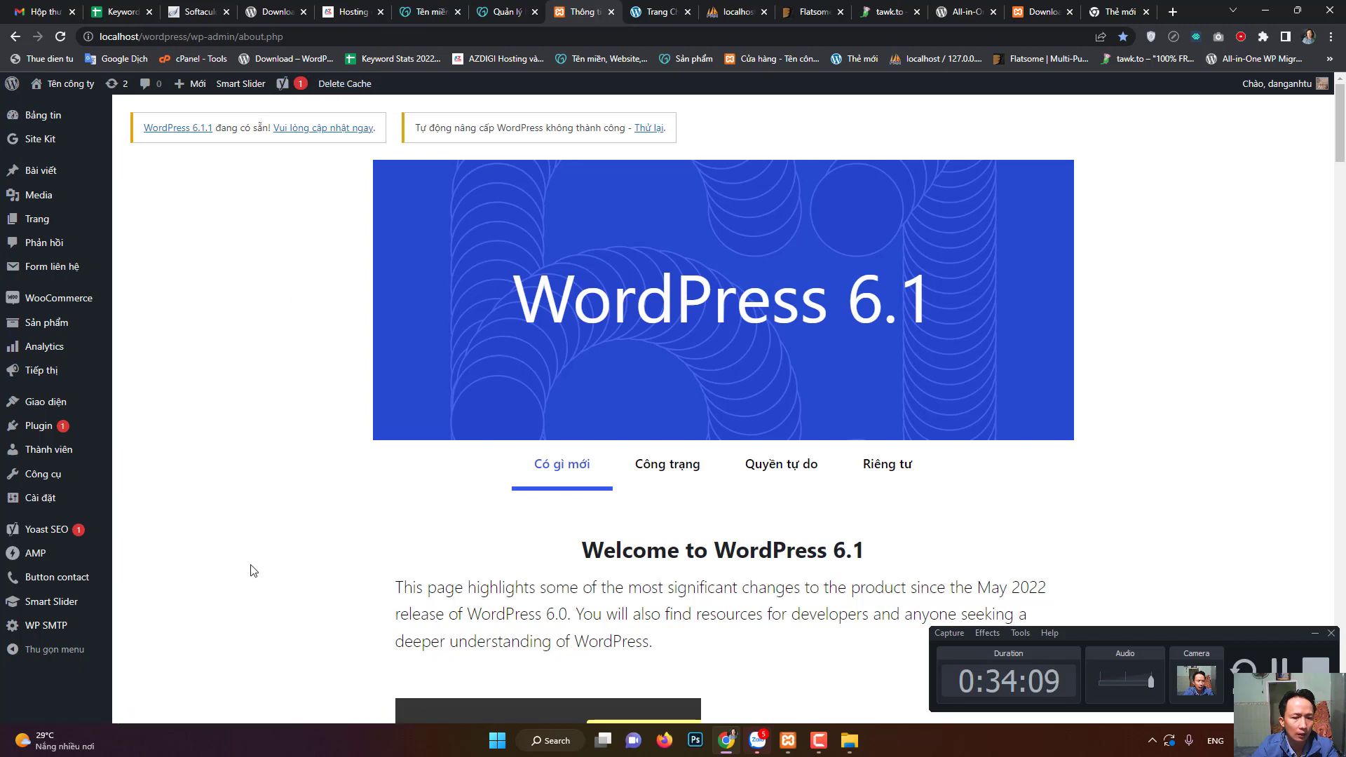
pyautogui.rightClick(81, 92)
pyautogui.click(131, 103)
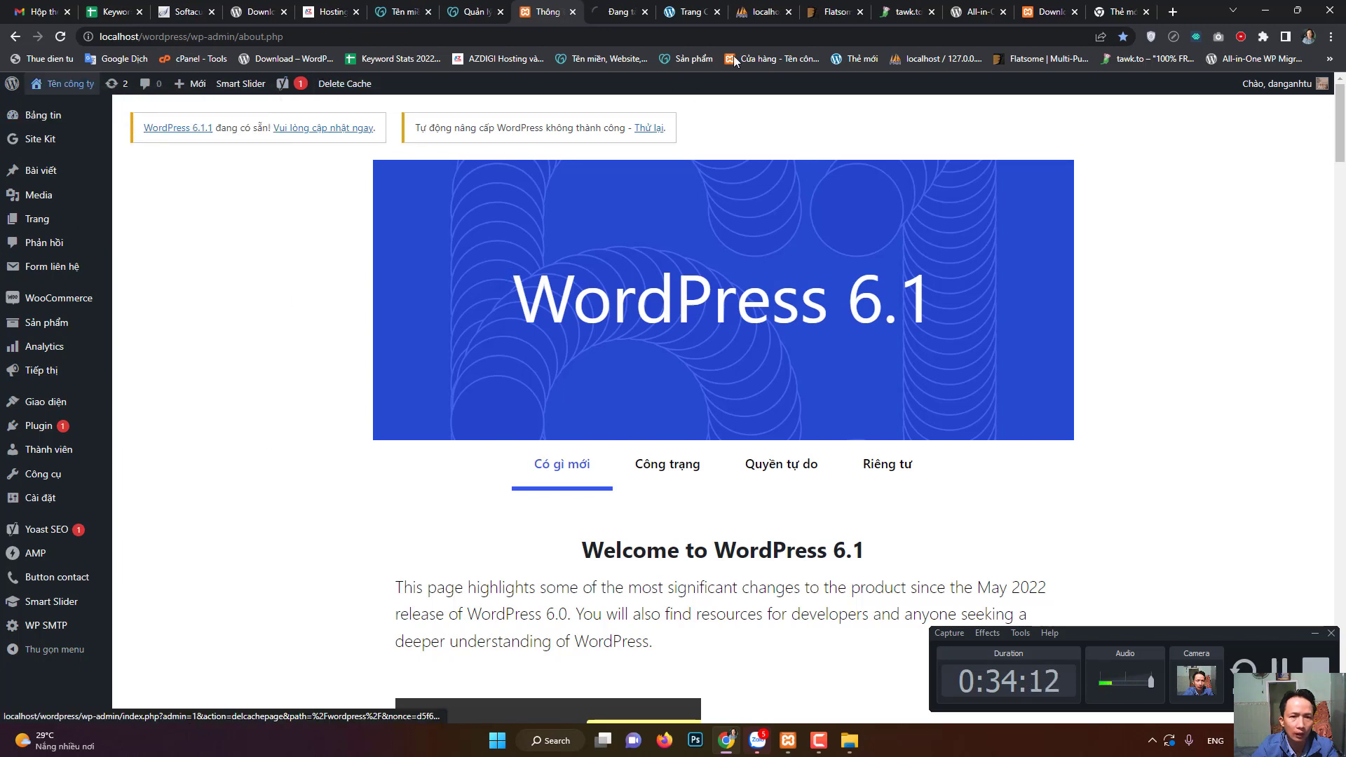
pyautogui.hotkey('ctrl', 'Tab')
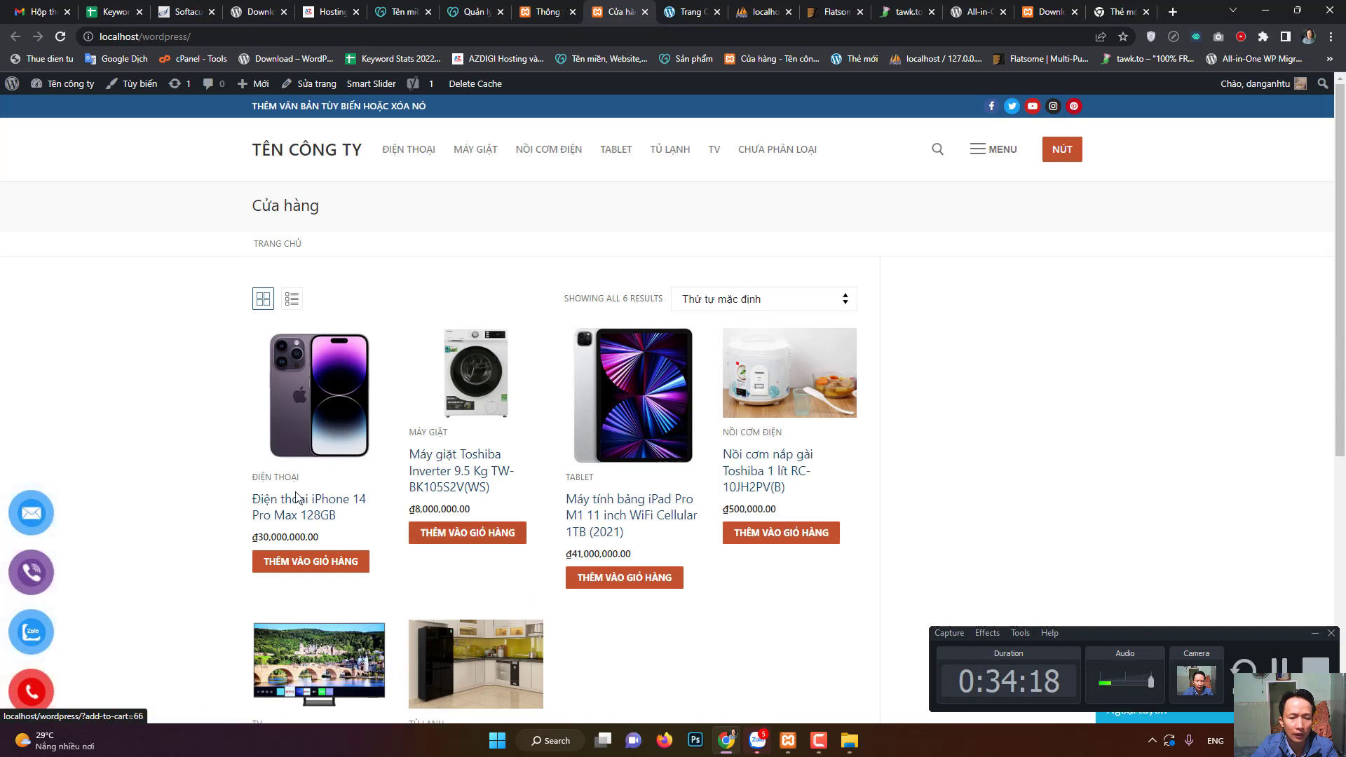
pyautogui.scroll(-6, 533, 575)
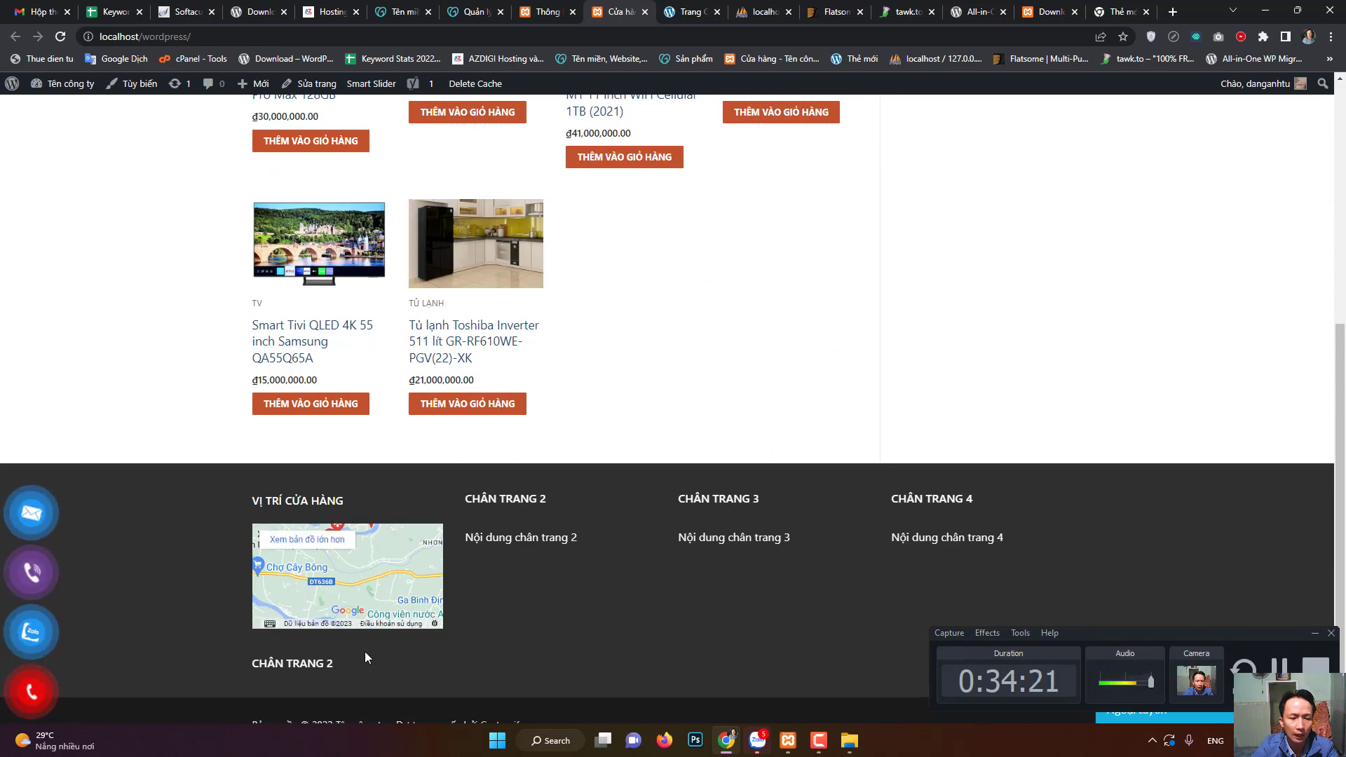
pyautogui.scroll(-1, 570, 617)
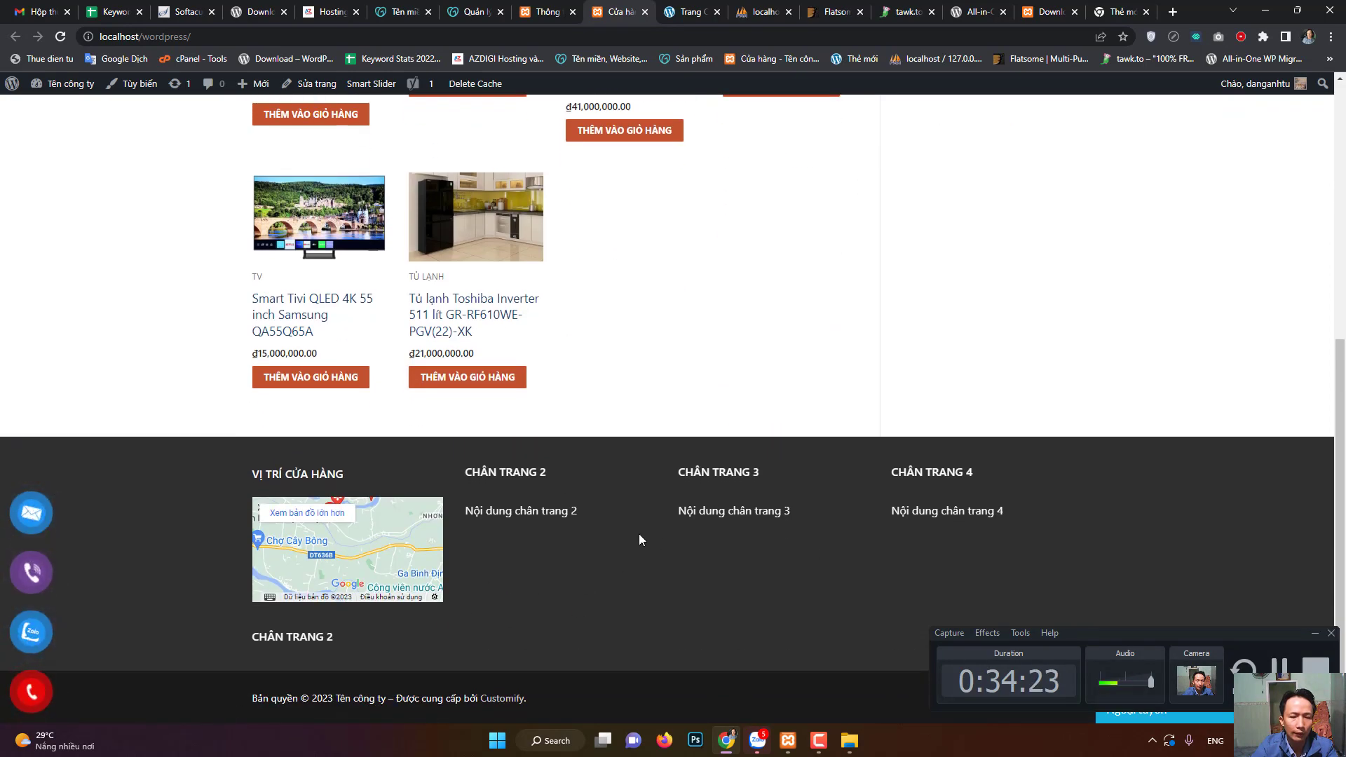
pyautogui.scroll(6, 638, 532)
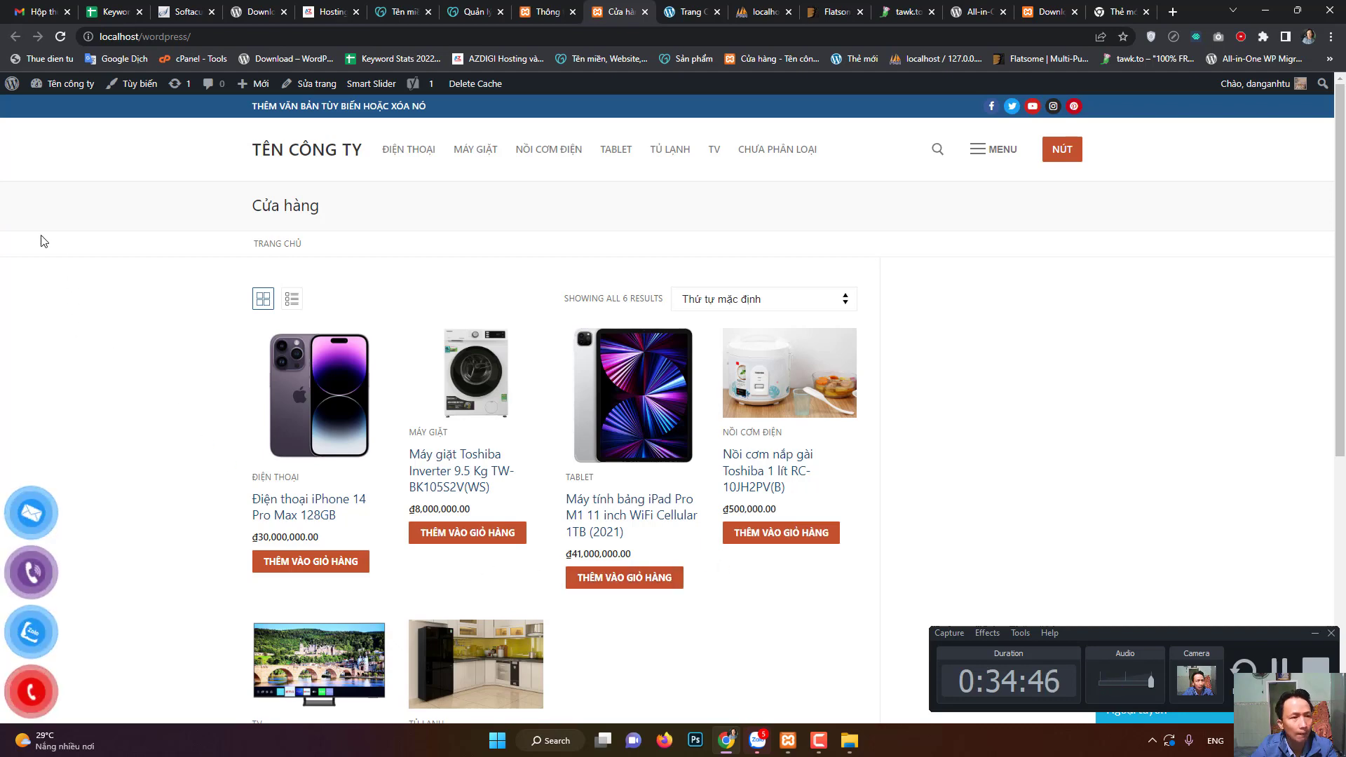
pyautogui.click(12, 84)
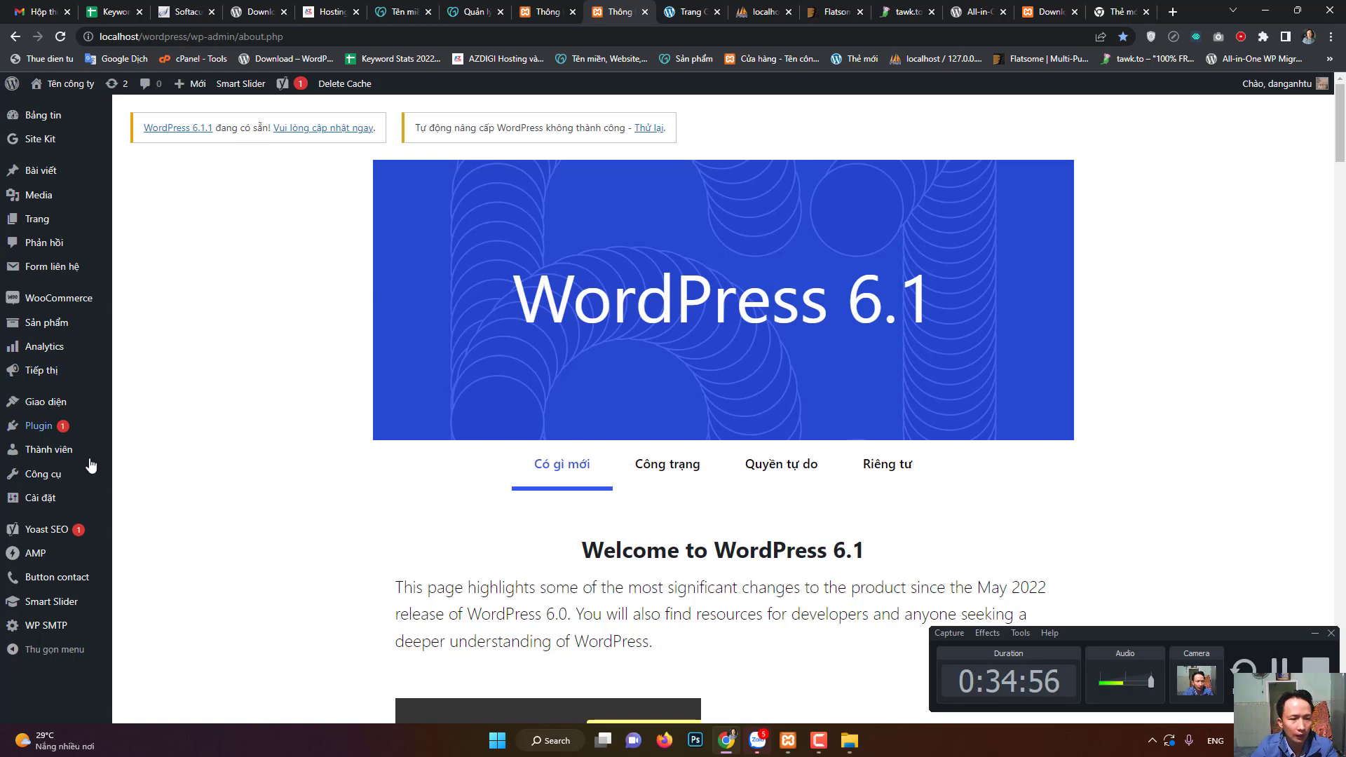
# - Show the Plugins page and scroll through the 10 plugins, including AMP and WooCommerce
pyautogui.click(46, 435)
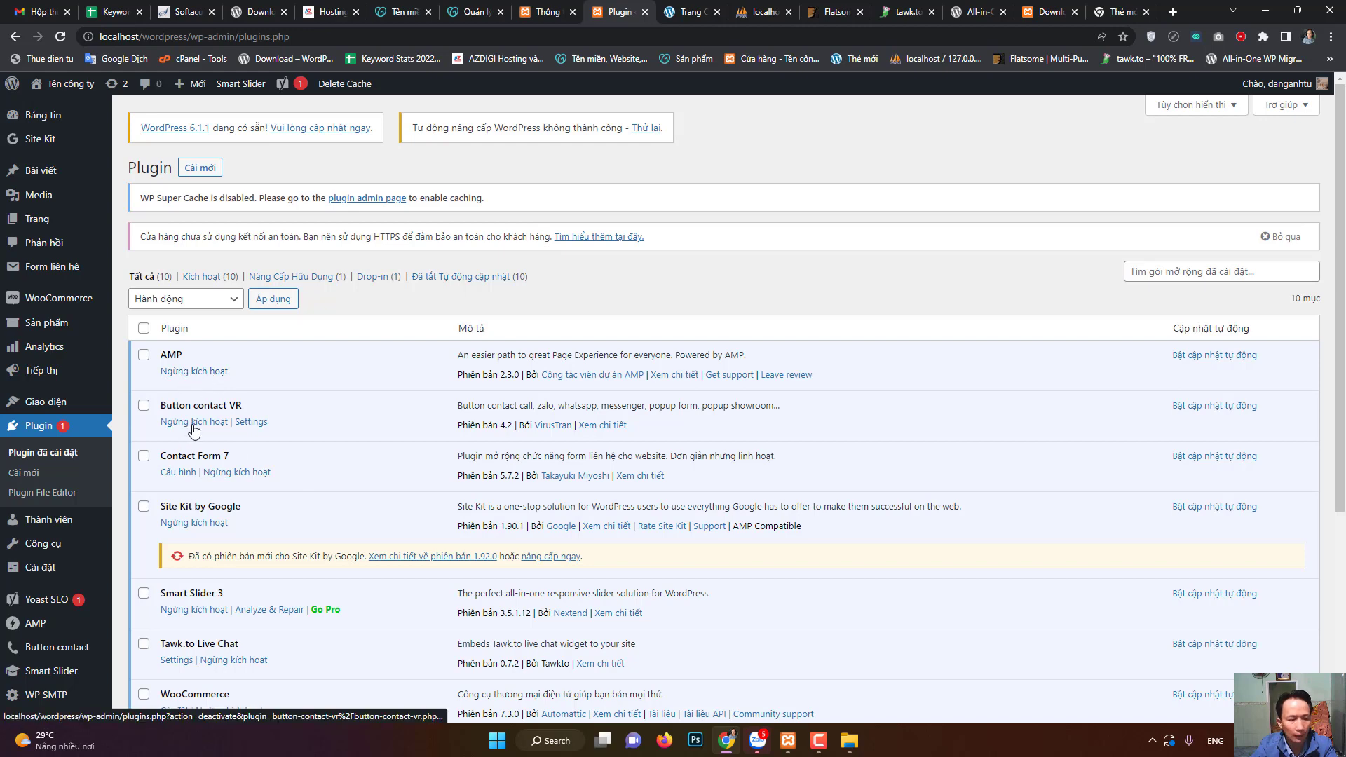
pyautogui.scroll(-3, 384, 420)
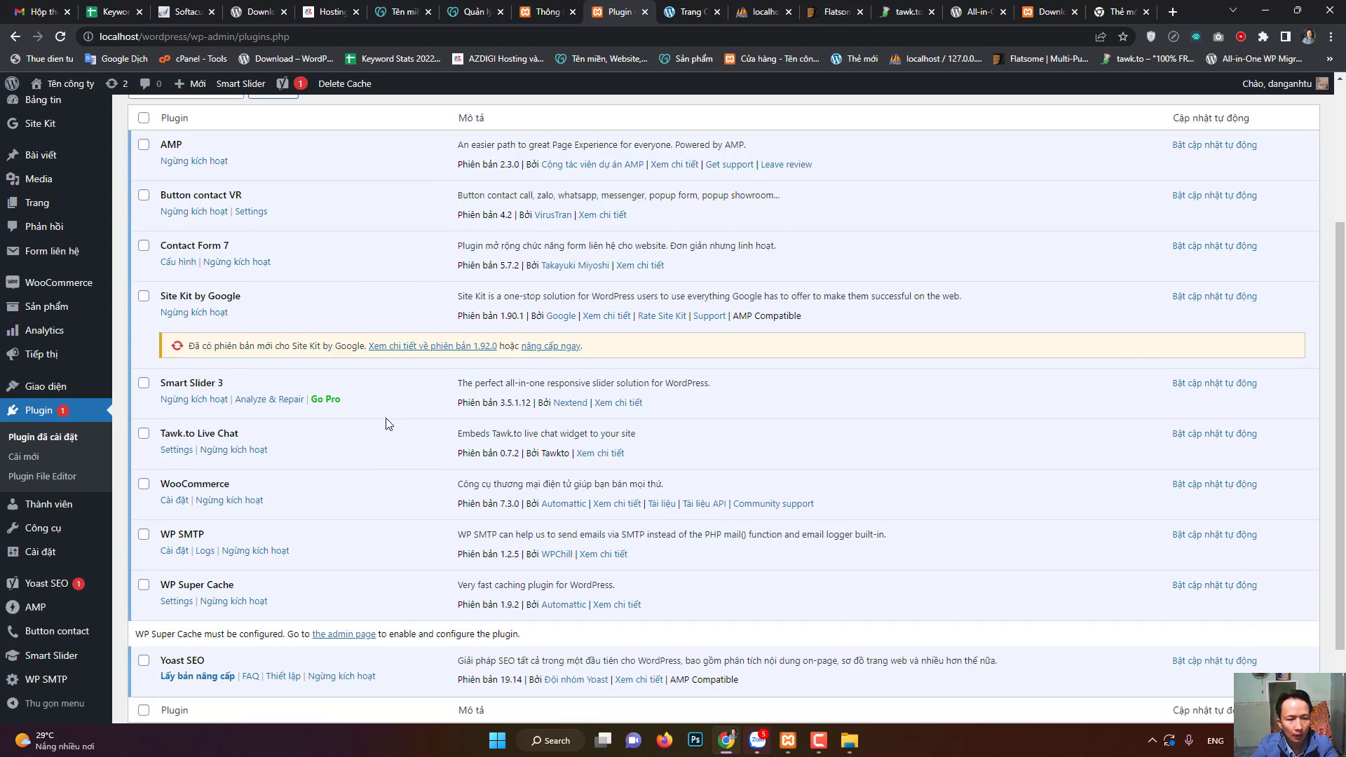
pyautogui.scroll(3, 384, 422)
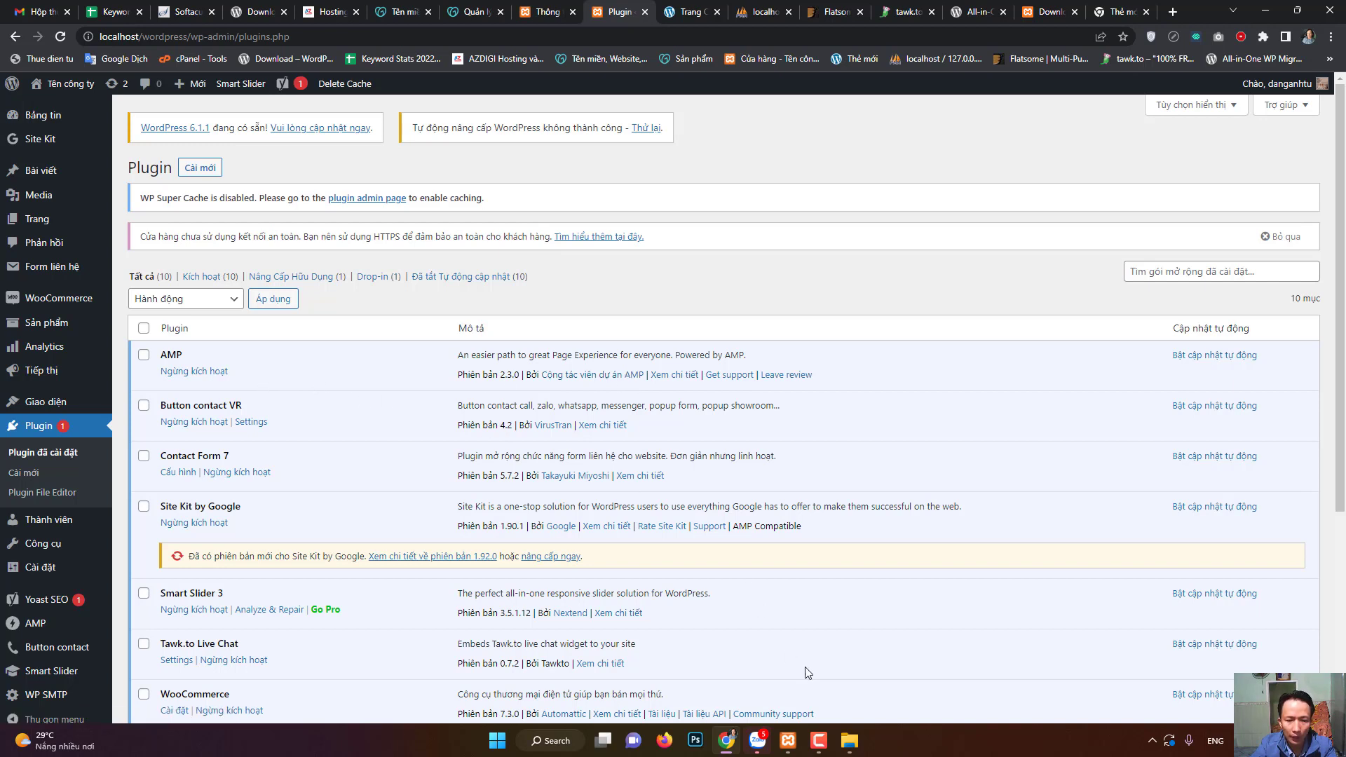
pyautogui.click(819, 740)
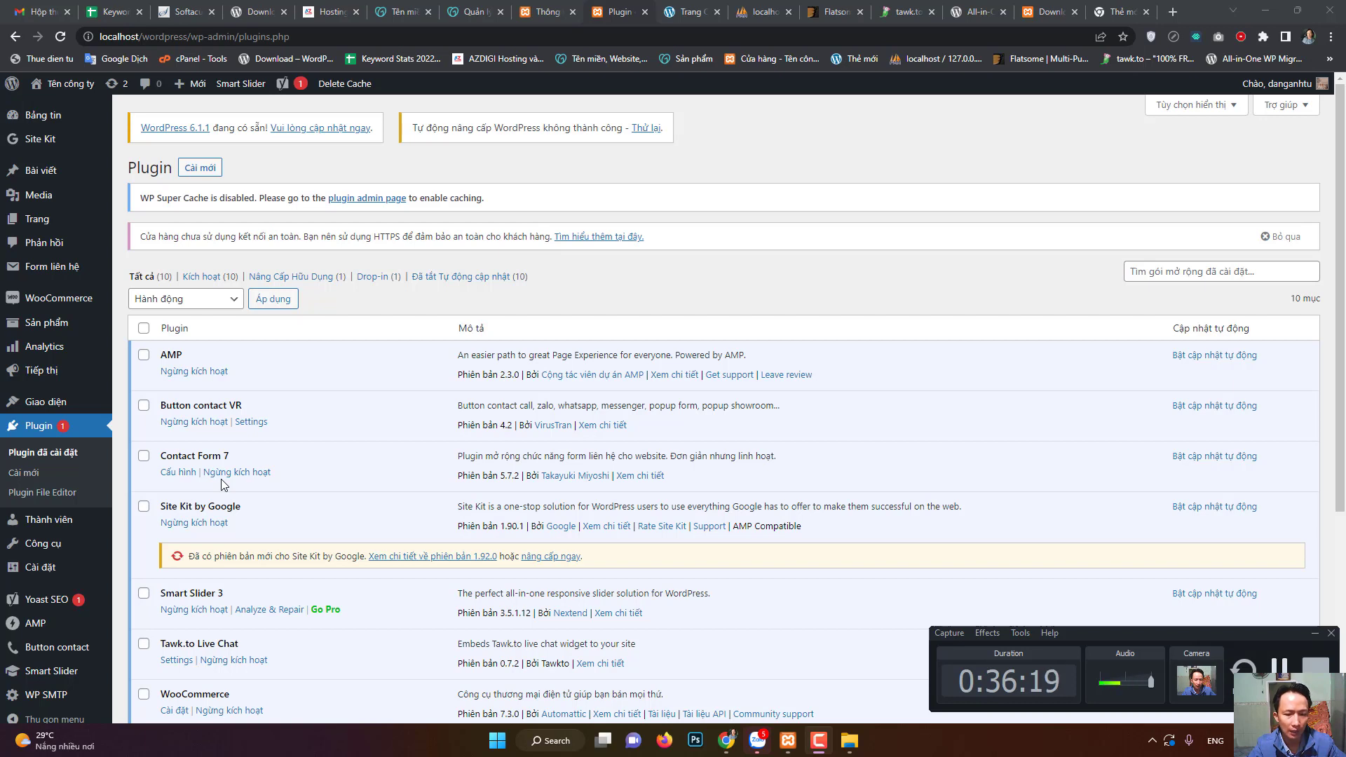
pyautogui.scroll(-1, 223, 483)
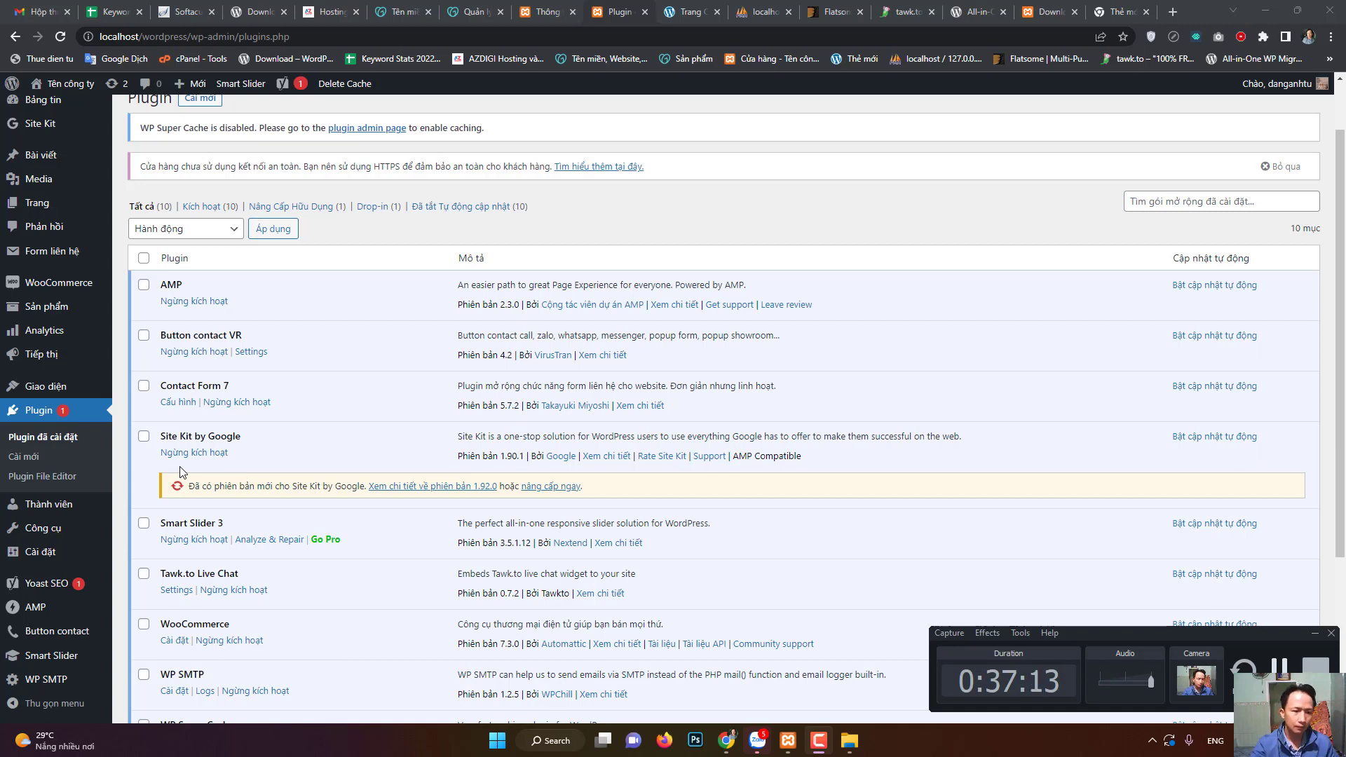
pyautogui.scroll(-1, 180, 471)
pyautogui.scroll(-1, 180, 480)
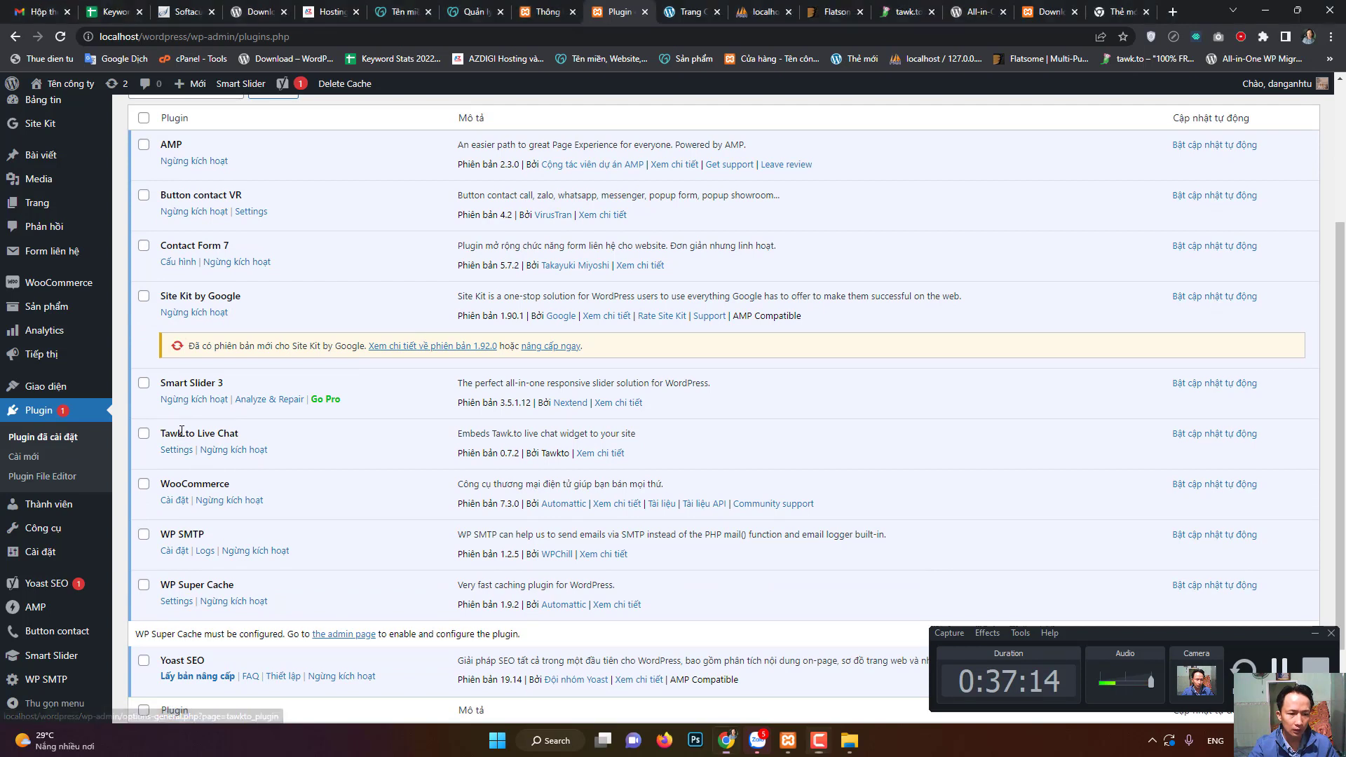
pyautogui.moveTo(183, 434); pyautogui.dragTo(161, 435)
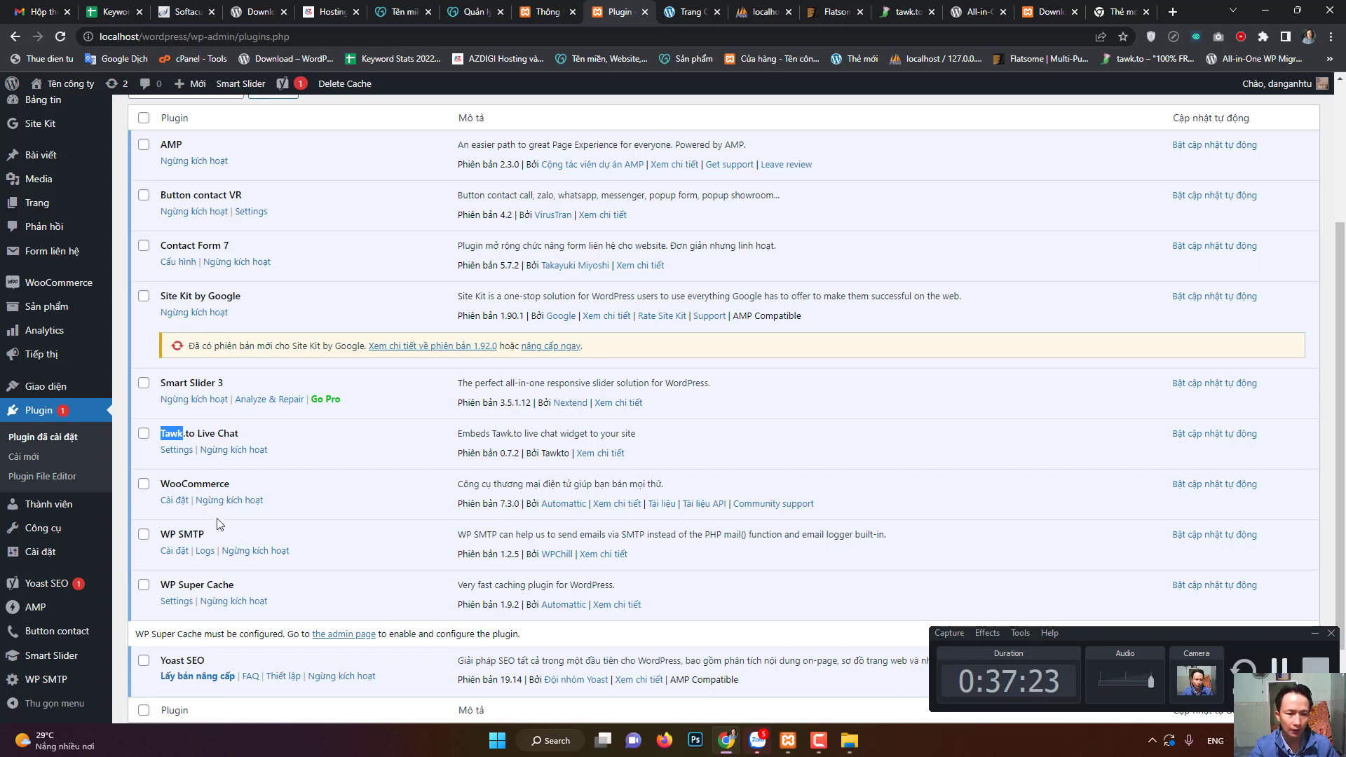
pyautogui.doubleClick(201, 487)
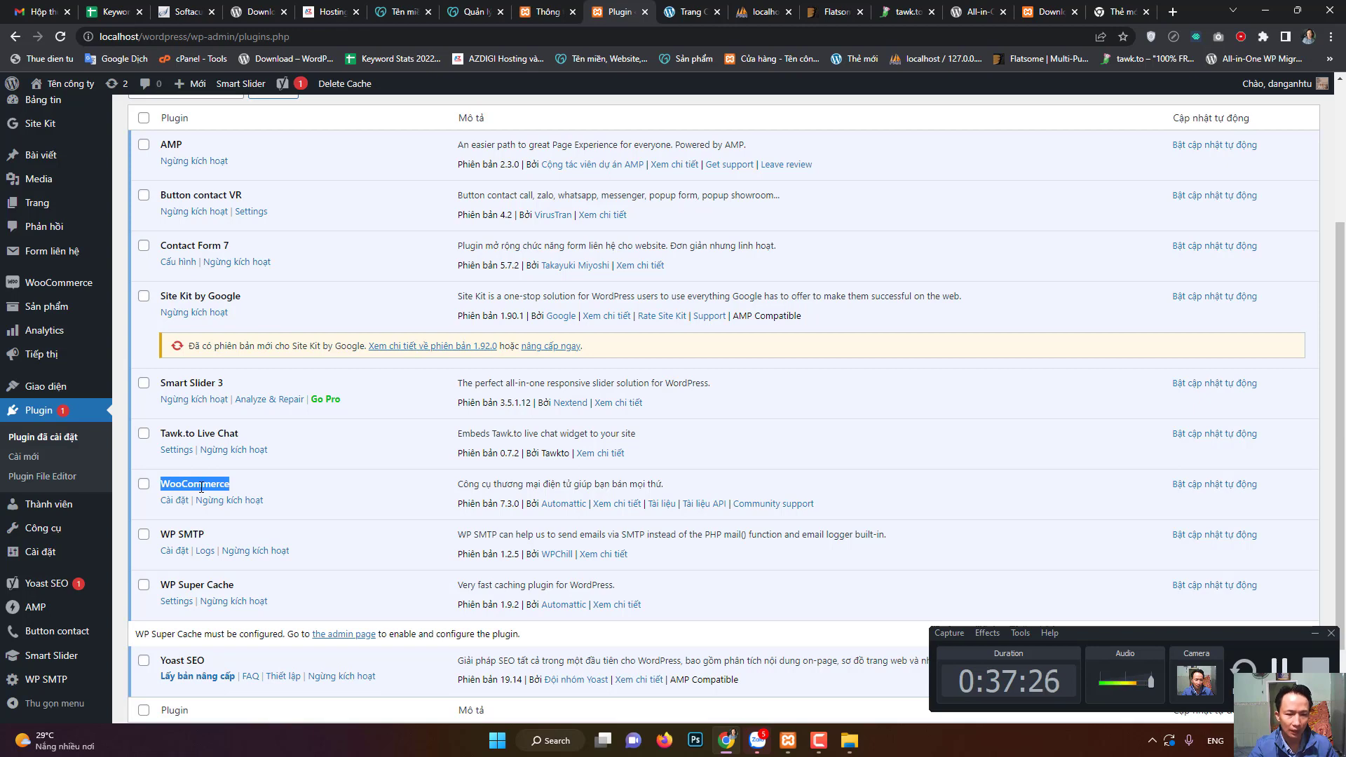
pyautogui.scroll(-2, 216, 490)
pyautogui.doubleClick(194, 466)
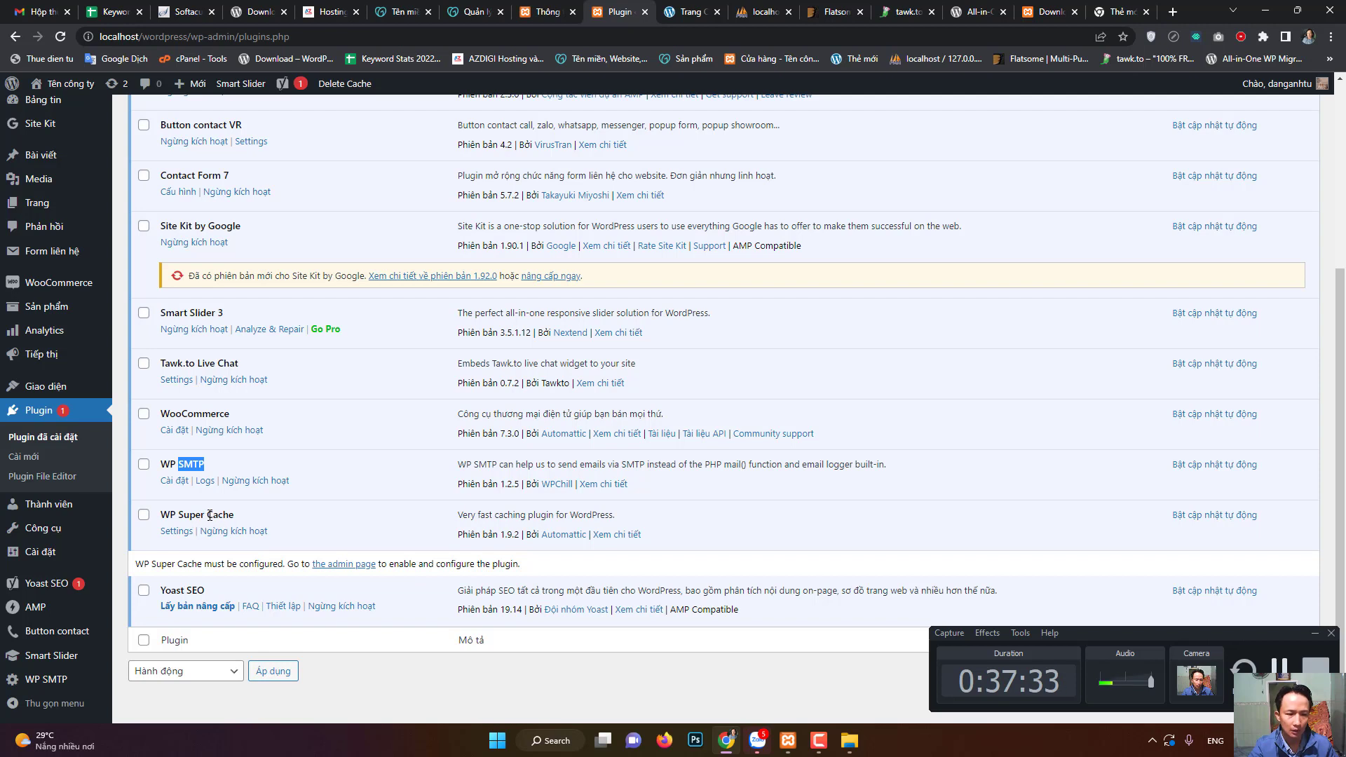
pyautogui.moveTo(207, 516); pyautogui.dragTo(232, 517)
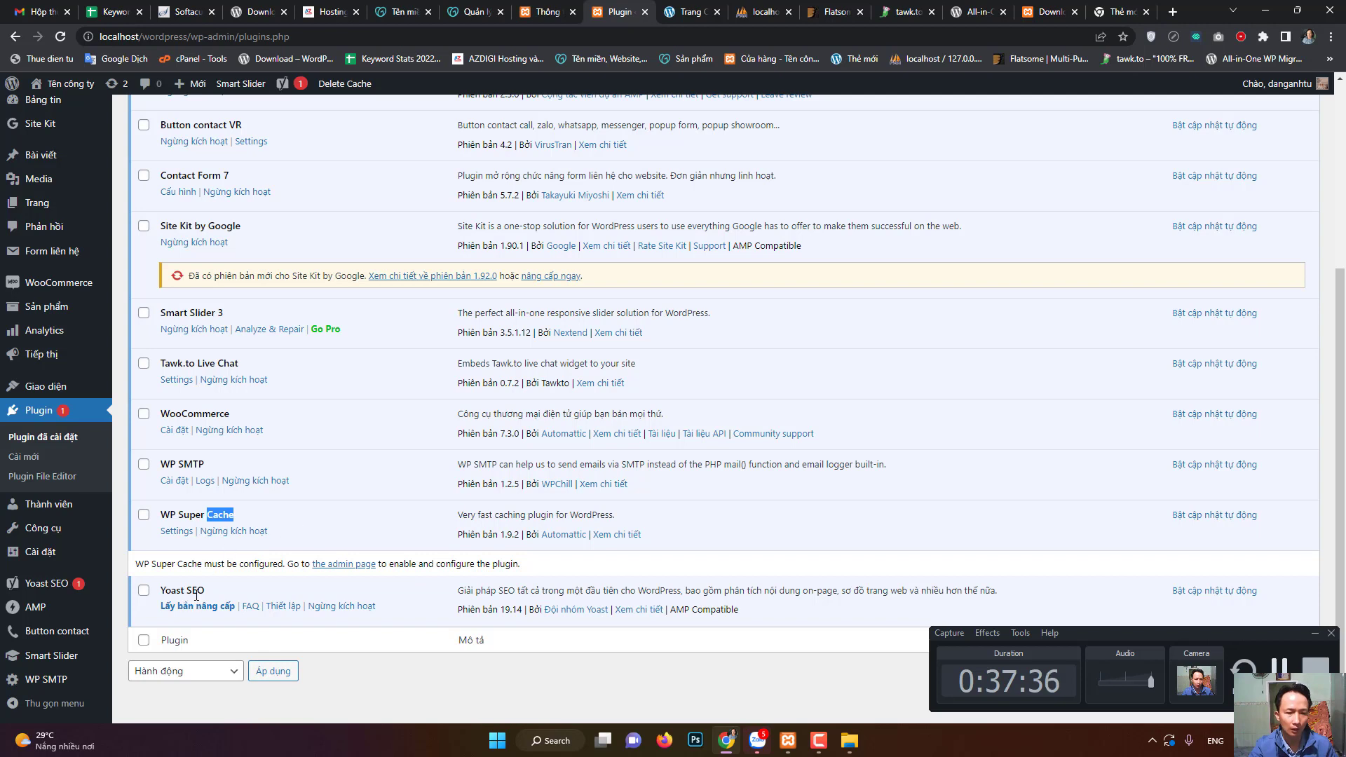
pyautogui.moveTo(186, 591); pyautogui.dragTo(205, 591)
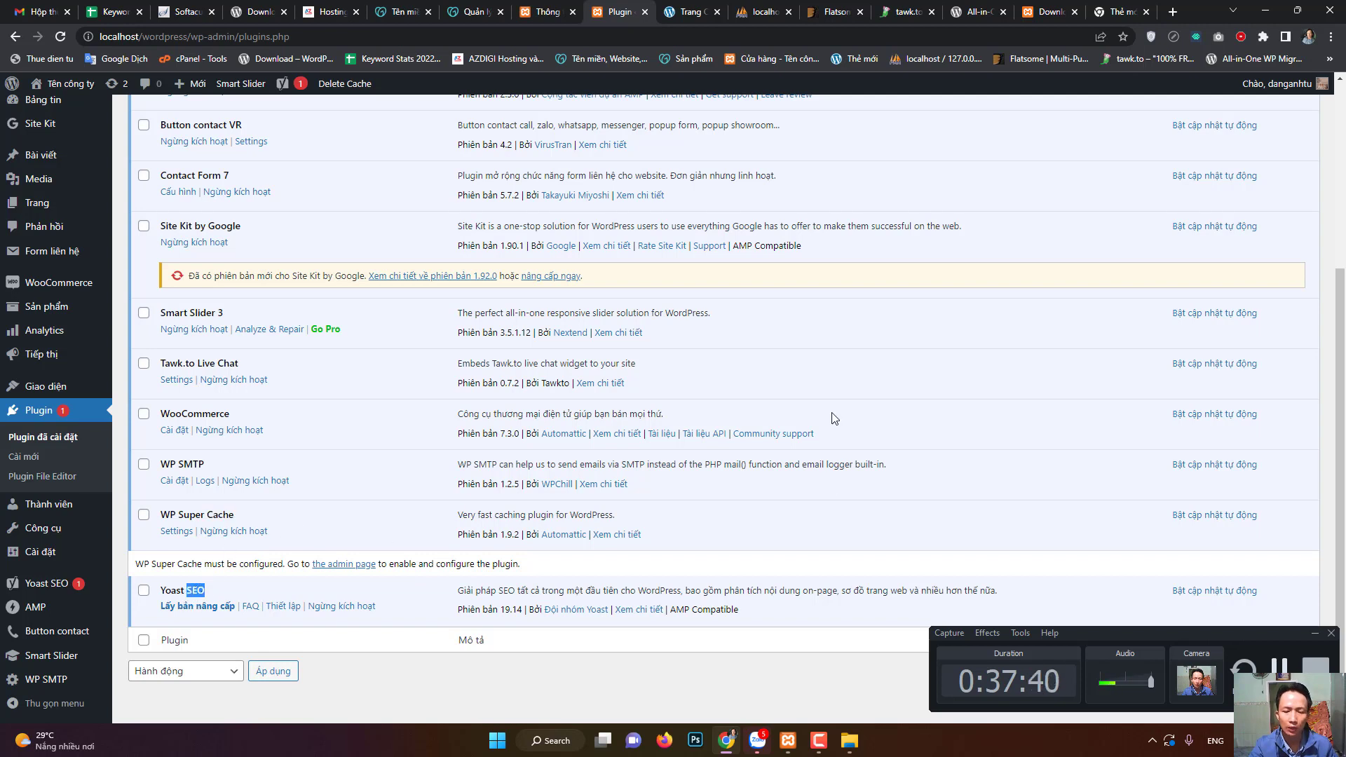
pyautogui.scroll(4, 801, 412)
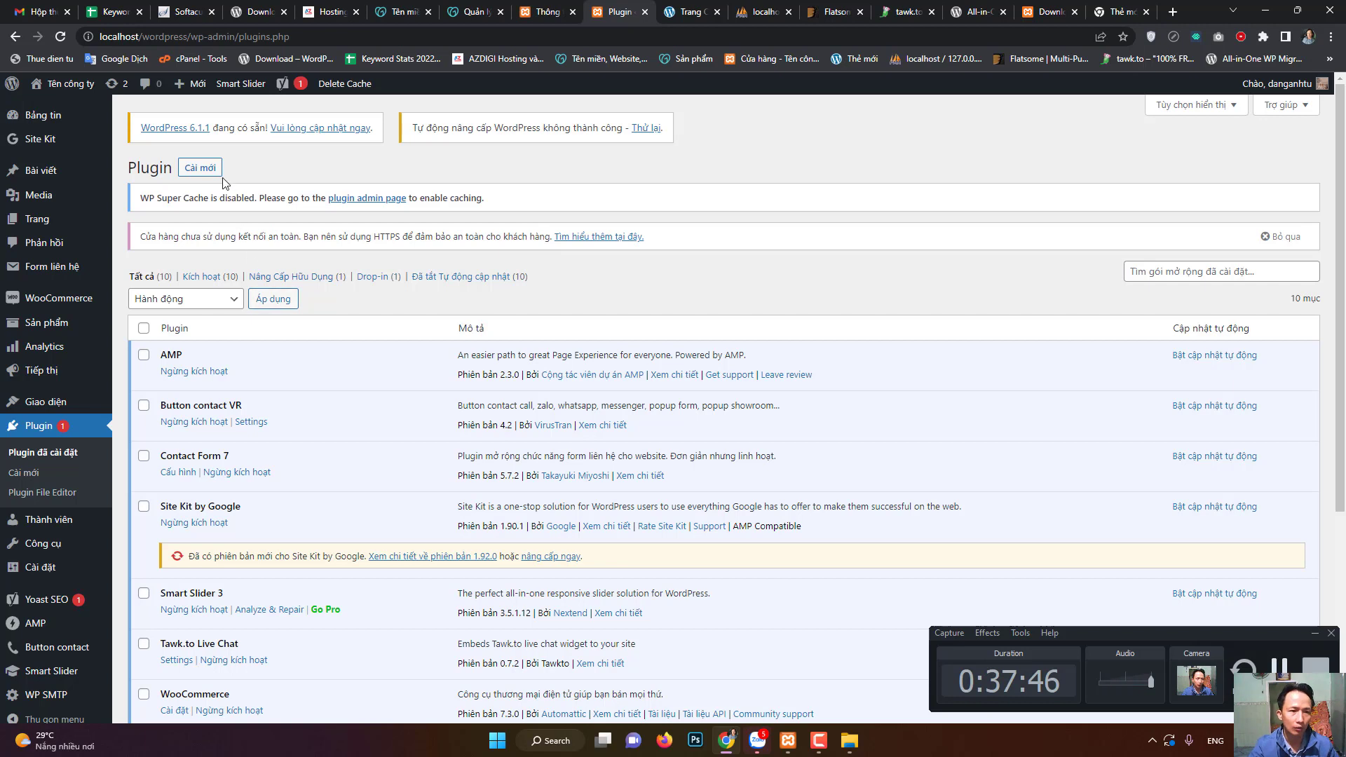
# - Search Add Plugins for 'amp' and show the plugin .zip upload form
pyautogui.click(203, 170)
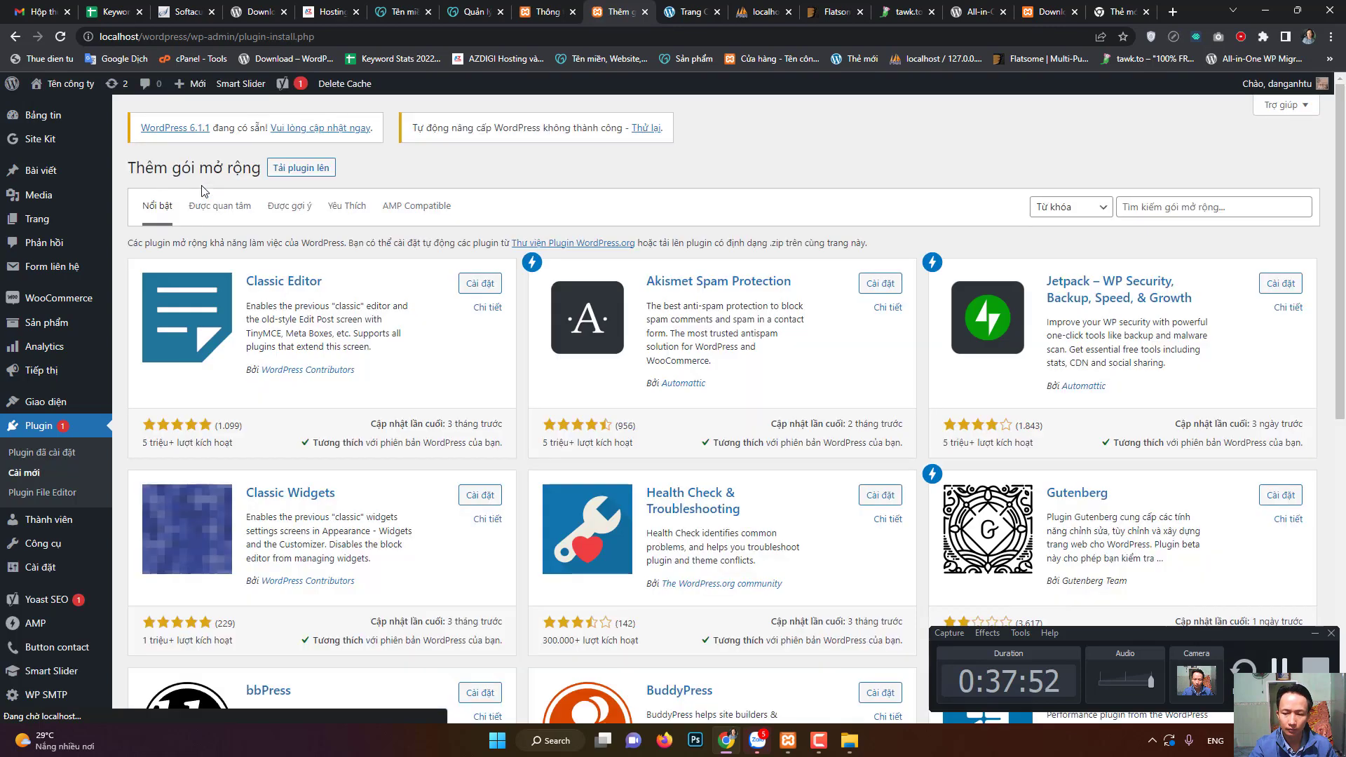
pyautogui.click(1196, 209)
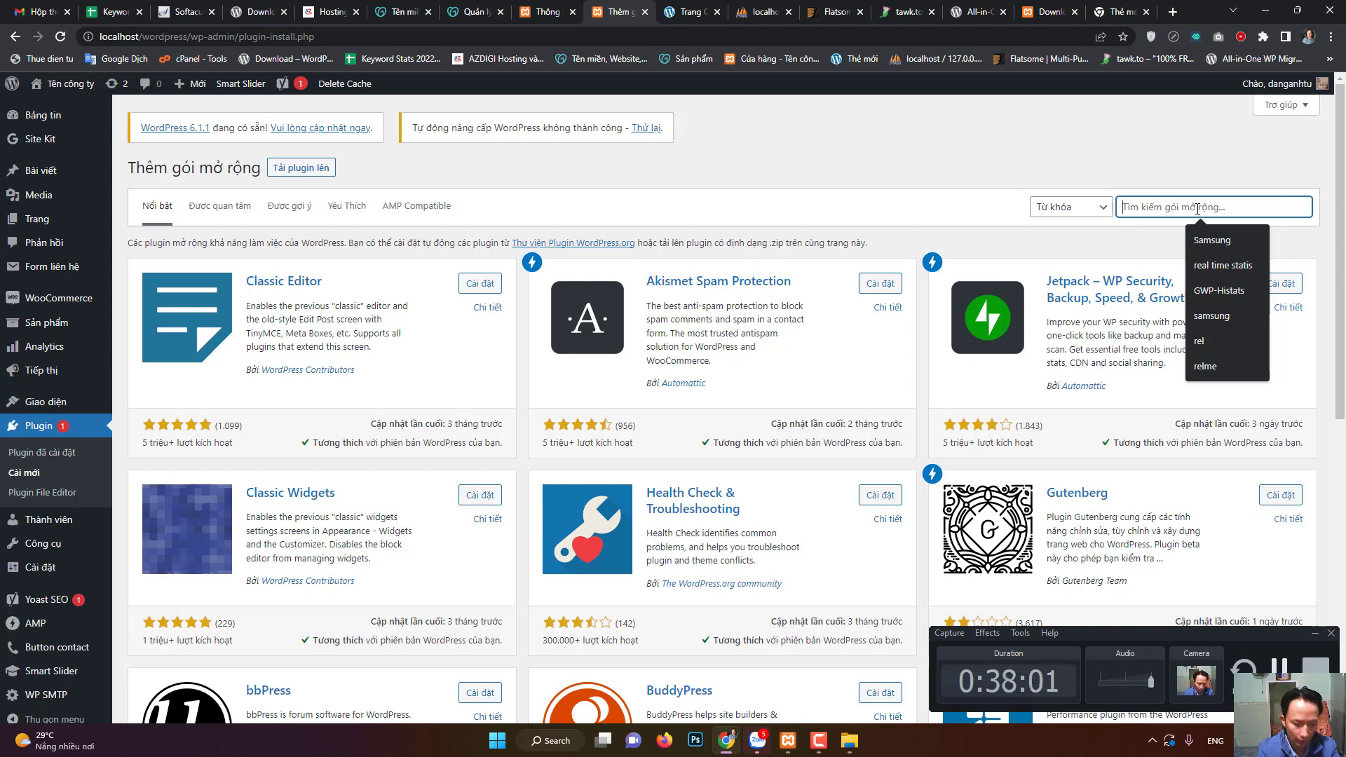
pyautogui.write('amp')
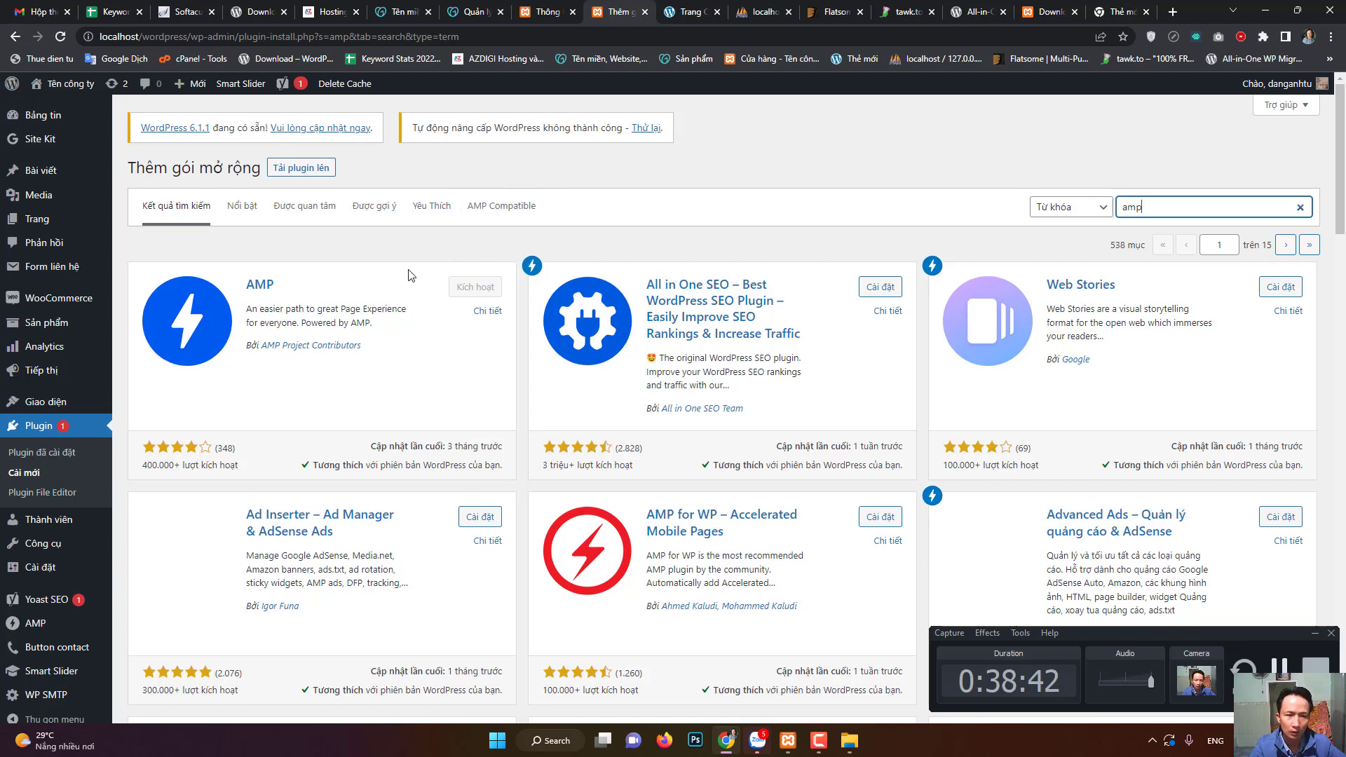
pyautogui.click(311, 170)
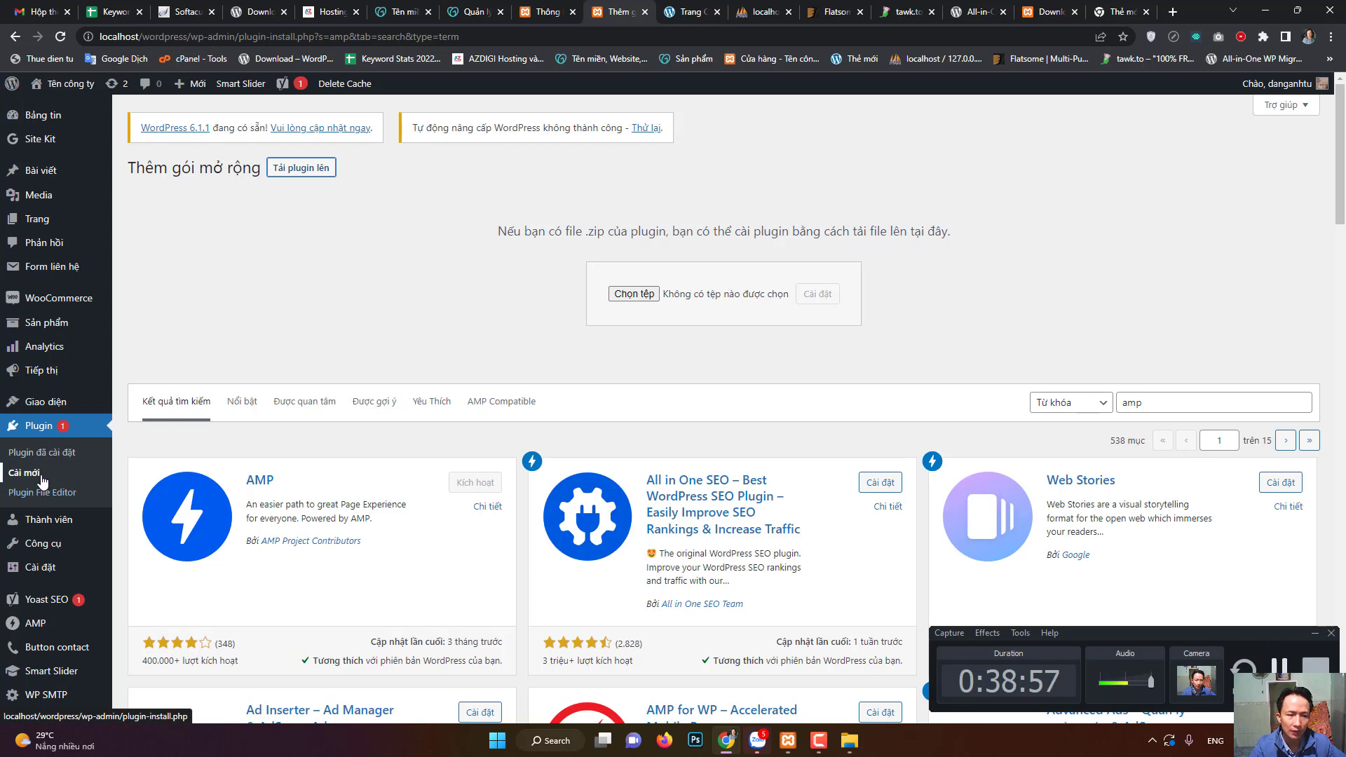
# - Show the Sản phẩm list of 6 in-stock products, such as iPhone 14 Pro Max
pyautogui.click(61, 329)
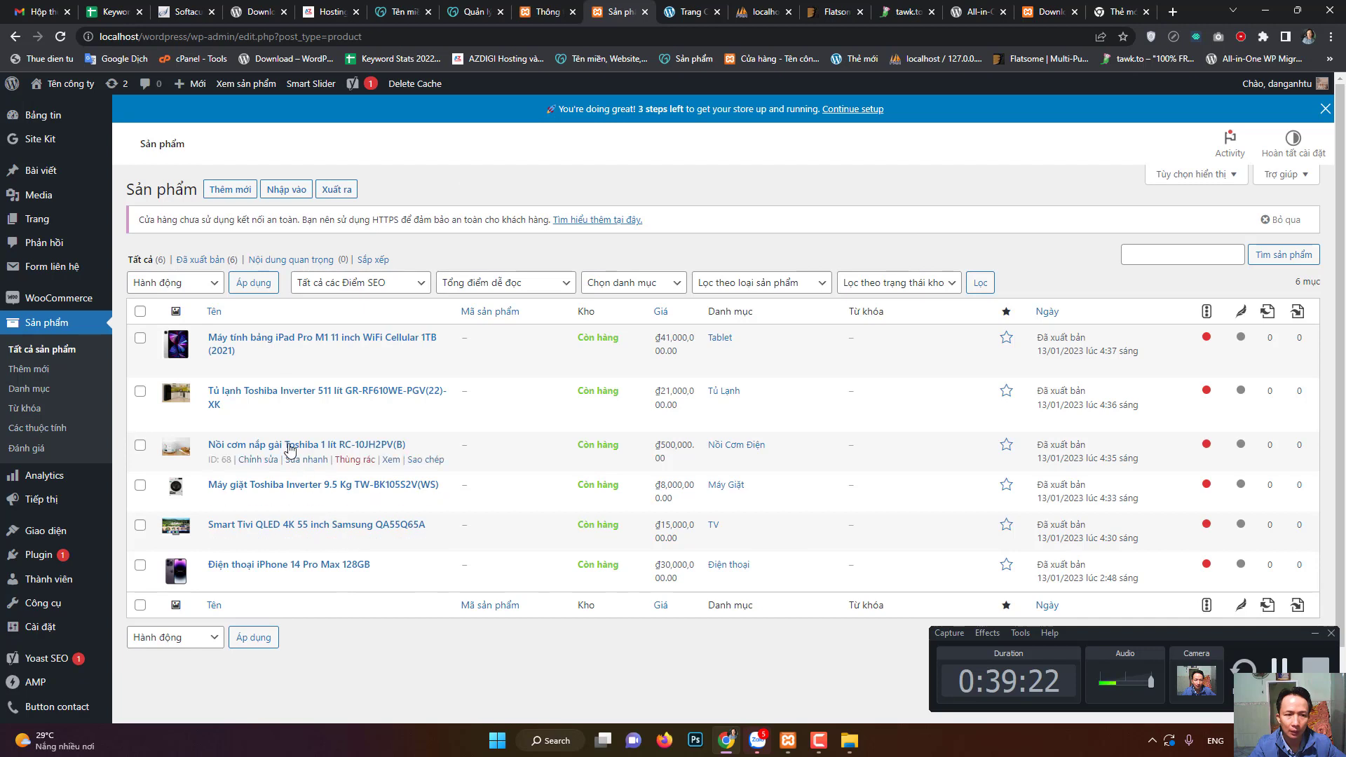
# - Start a blank product, click into its description, and collapse the Yoast SEO box
pyautogui.click(241, 195)
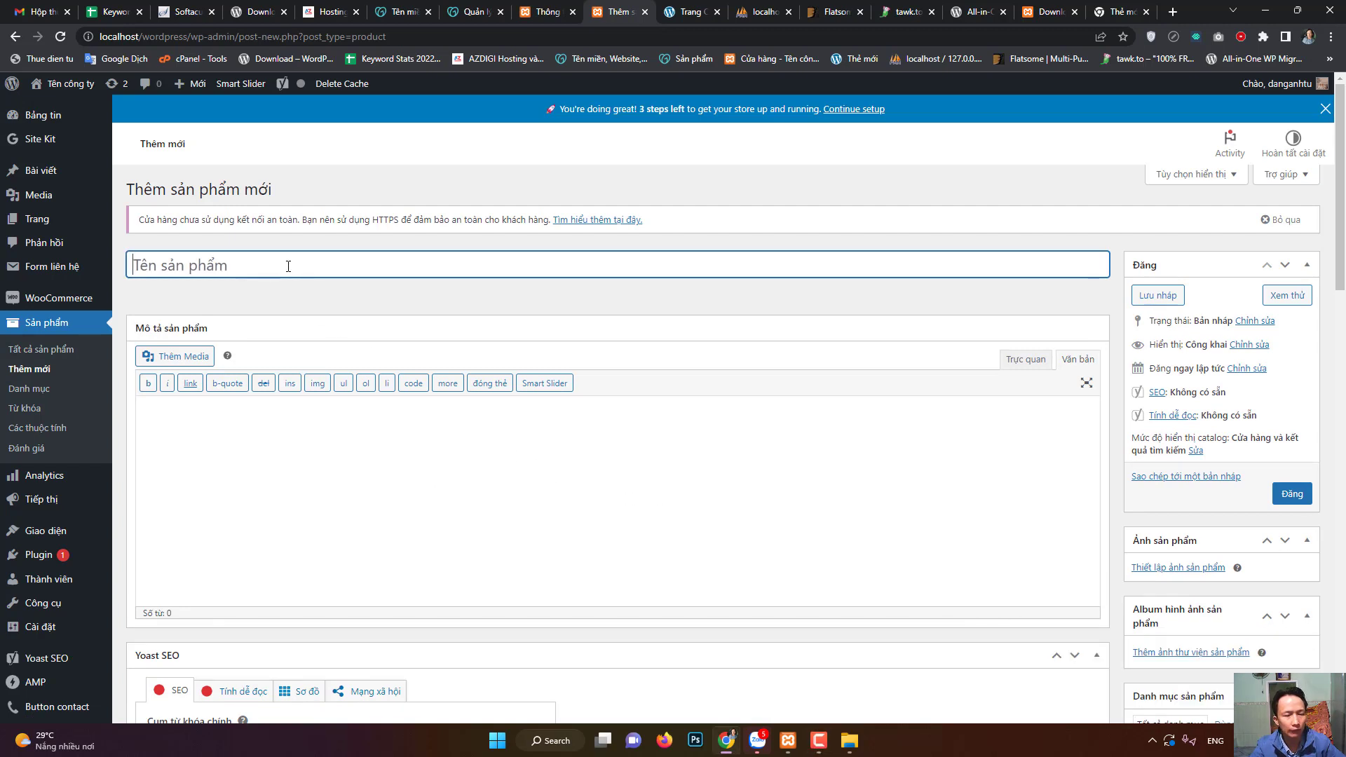
pyautogui.click(344, 497)
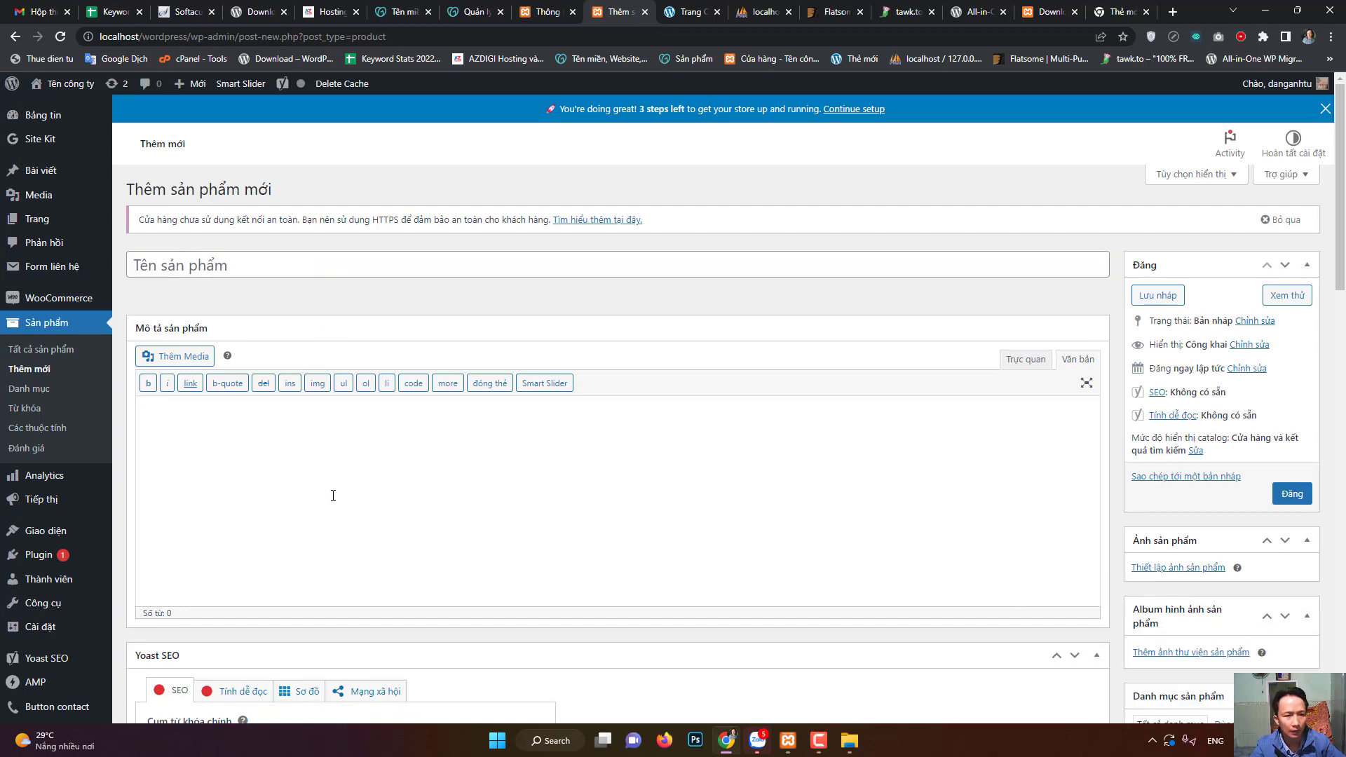
pyautogui.scroll(-1, 973, 610)
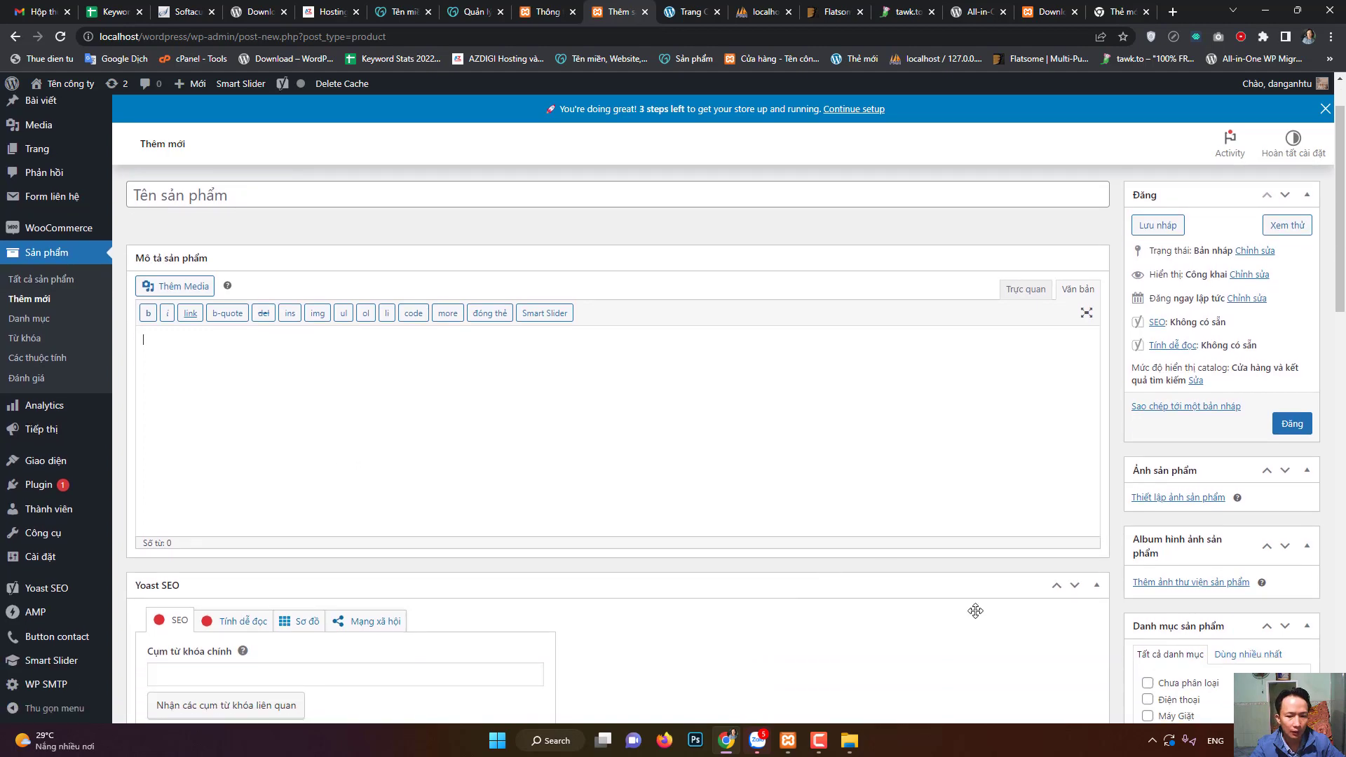
pyautogui.click(1103, 596)
pyautogui.scroll(-10, 667, 547)
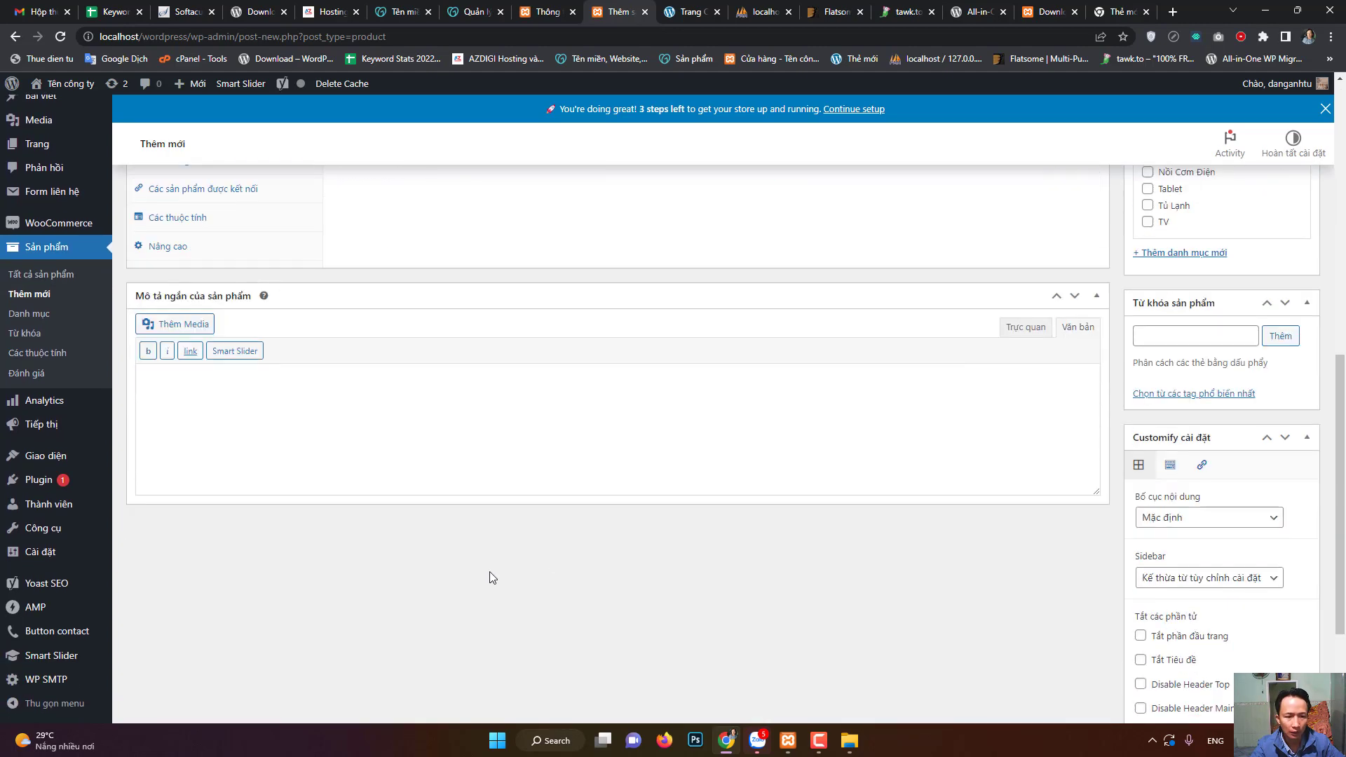
pyautogui.scroll(3, 436, 557)
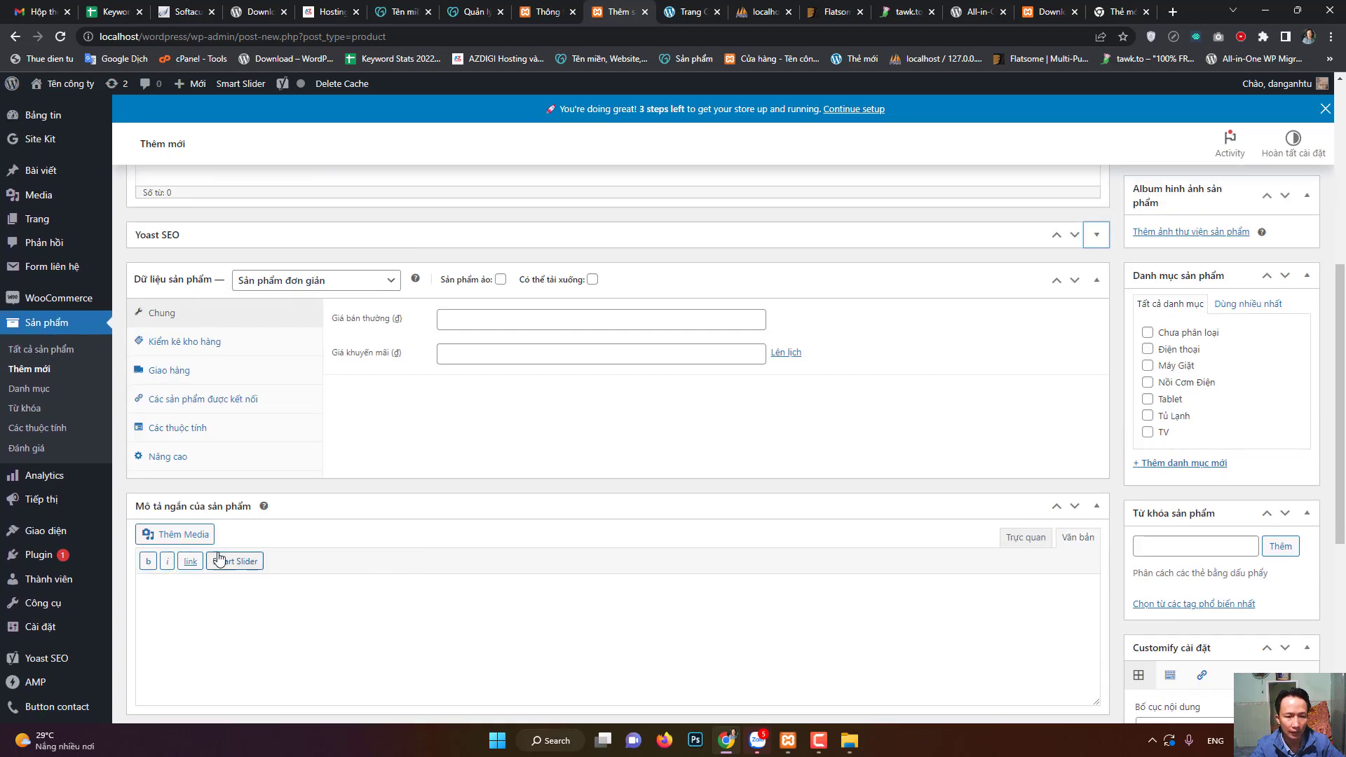
pyautogui.scroll(5, 304, 554)
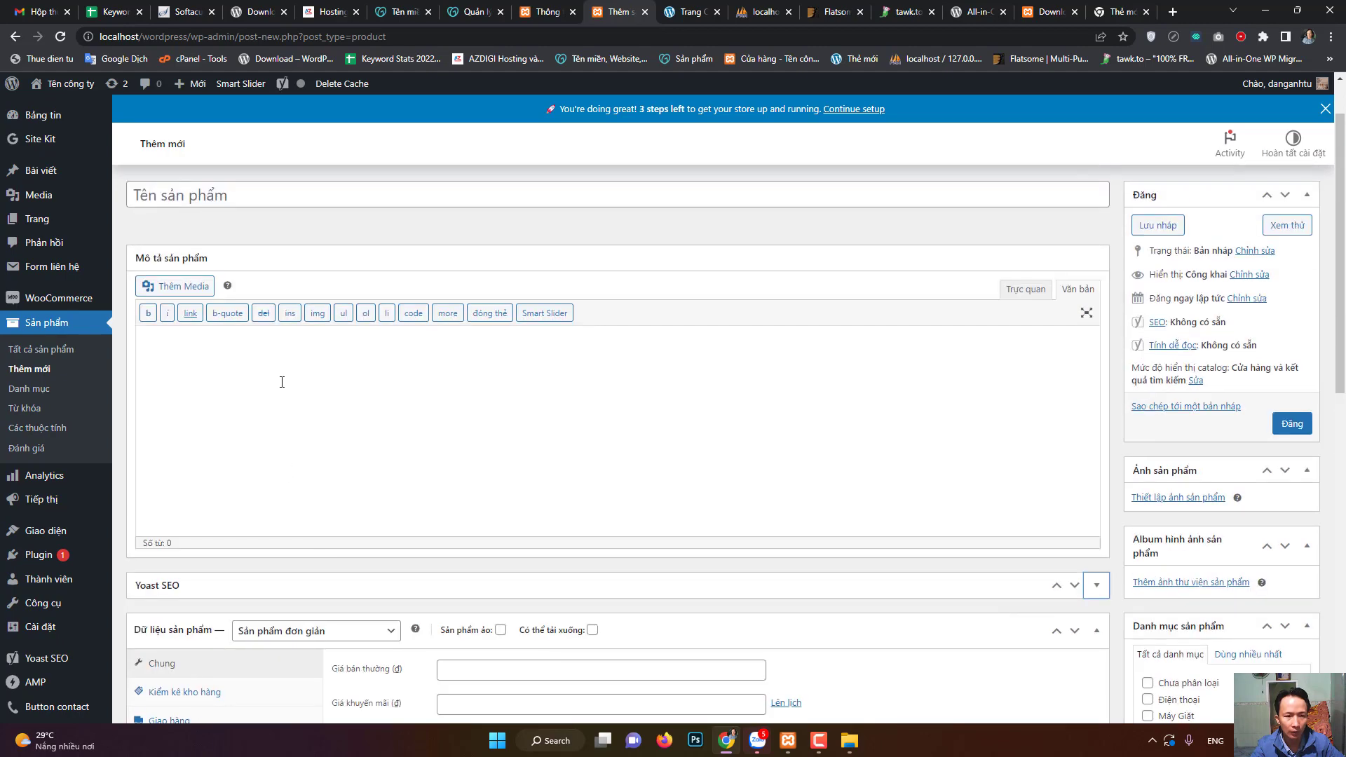
pyautogui.scroll(-4, 309, 491)
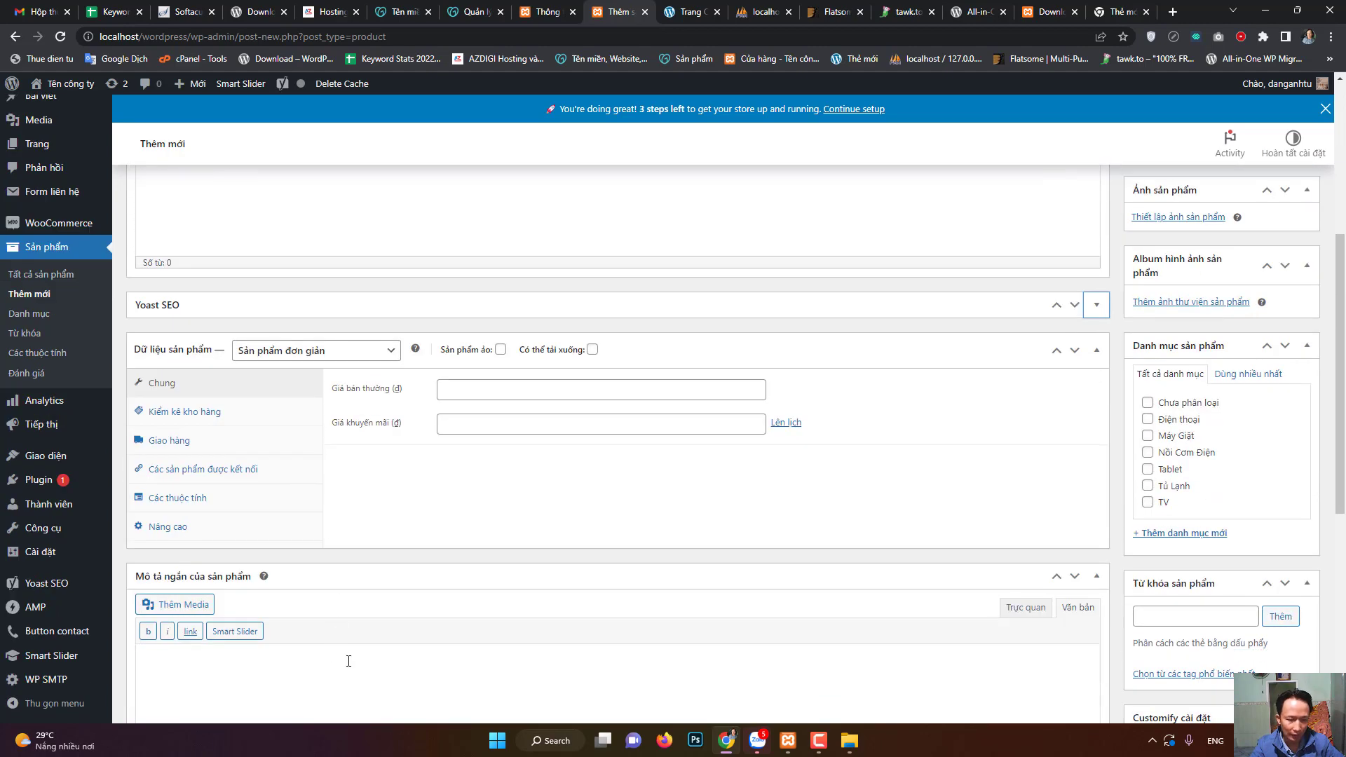
pyautogui.scroll(-2, 348, 661)
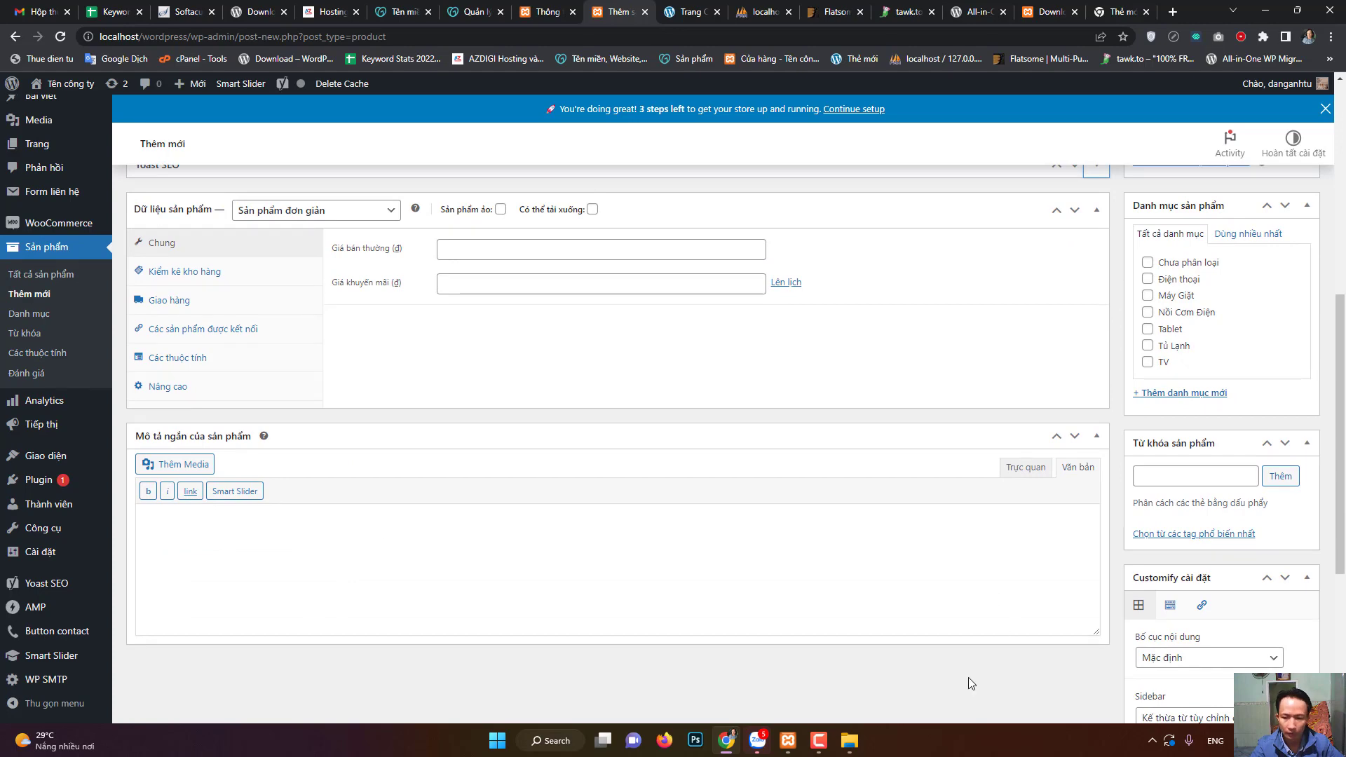
pyautogui.click(819, 740)
pyautogui.scroll(7, 761, 559)
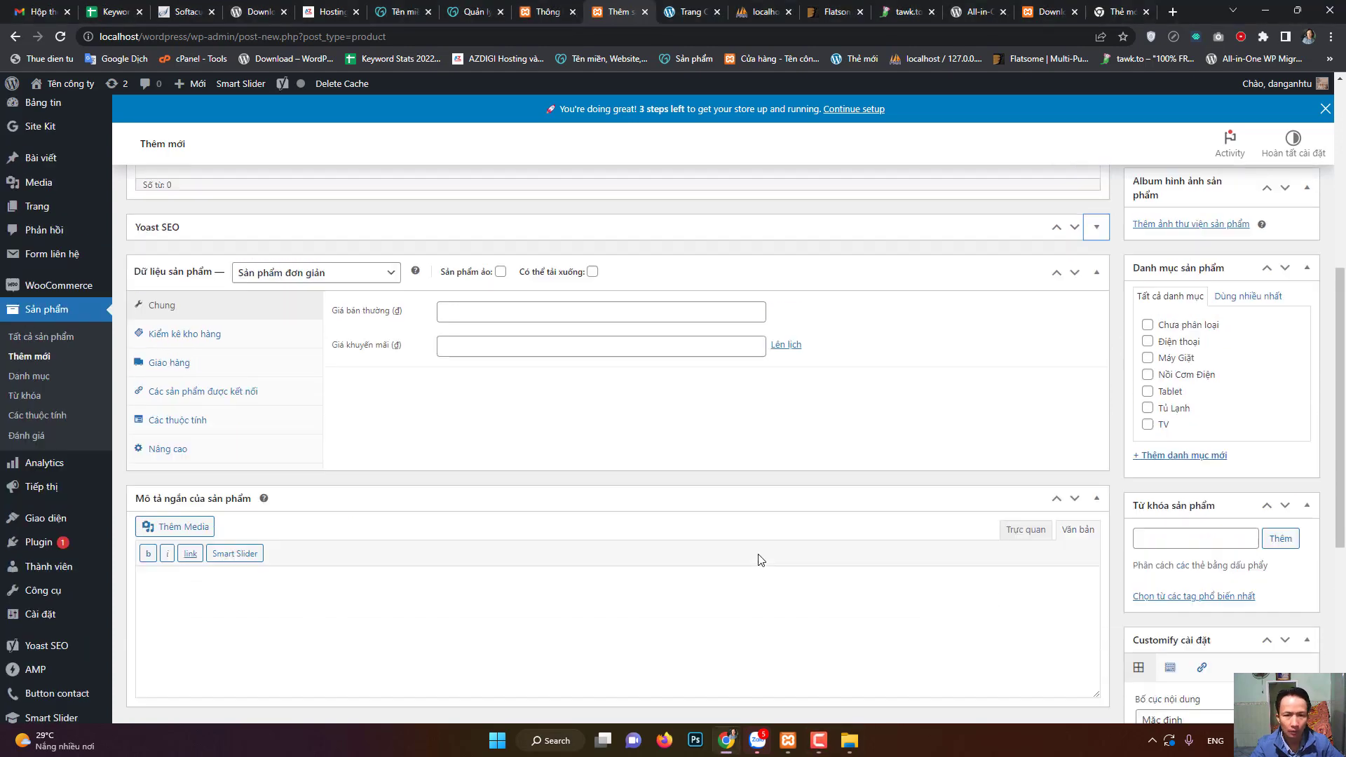
pyautogui.scroll(-5, 493, 534)
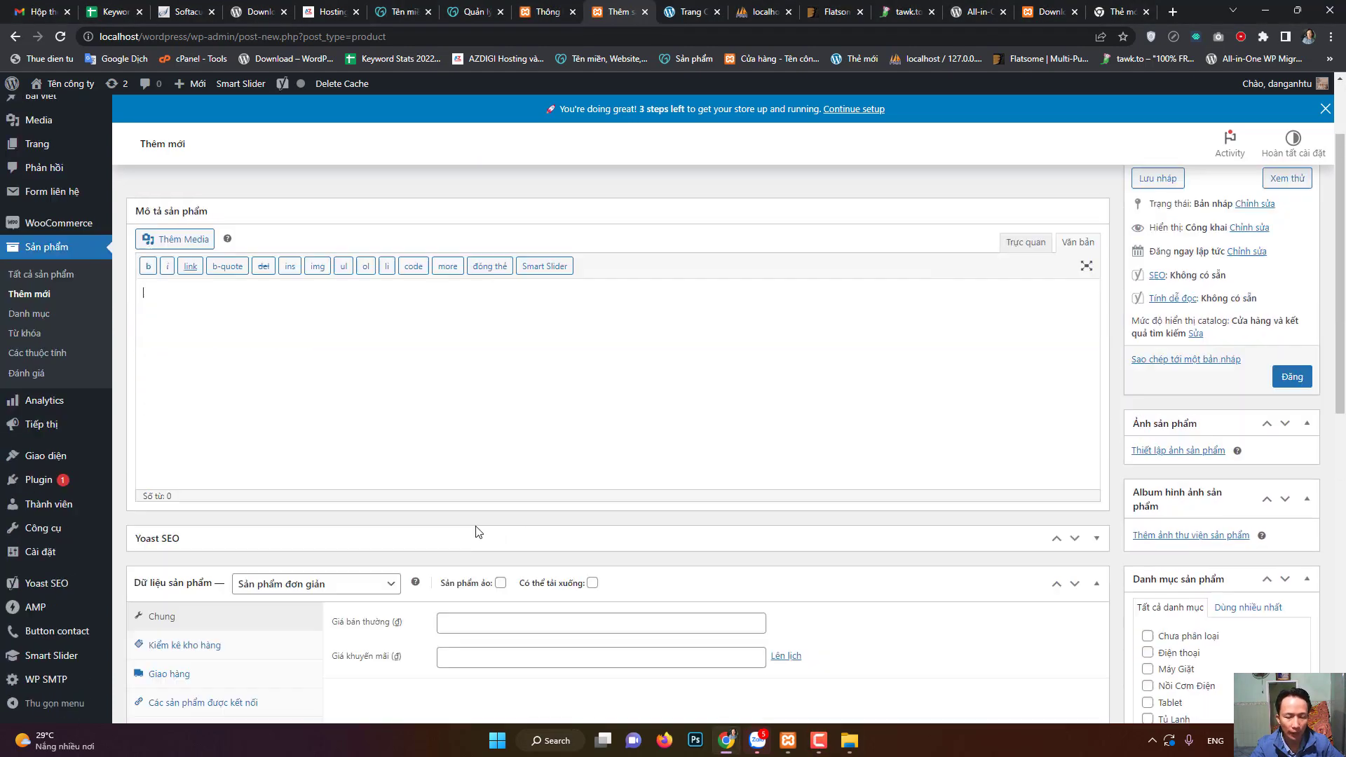
pyautogui.scroll(3, 476, 523)
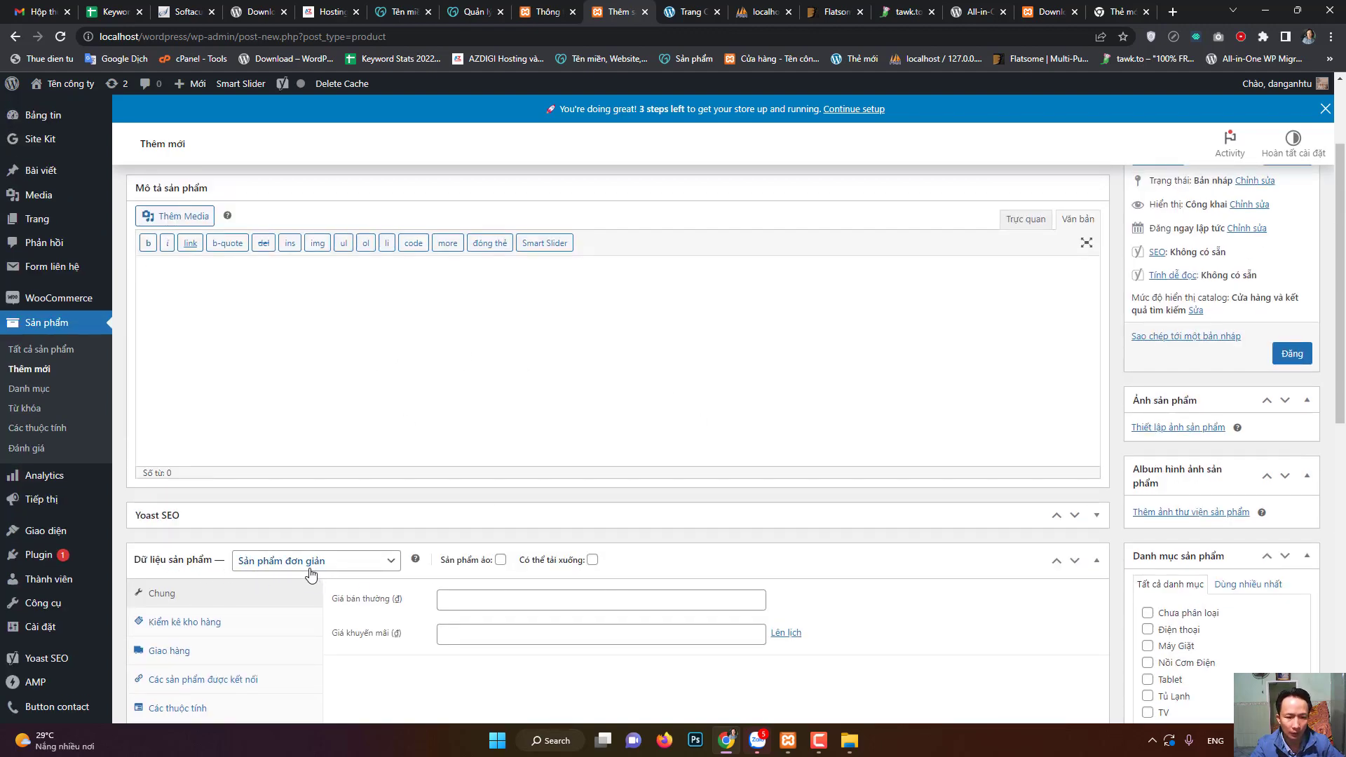
# - Review the regular price, short description, category and tag fields, then list all 12 site pages
pyautogui.click(558, 608)
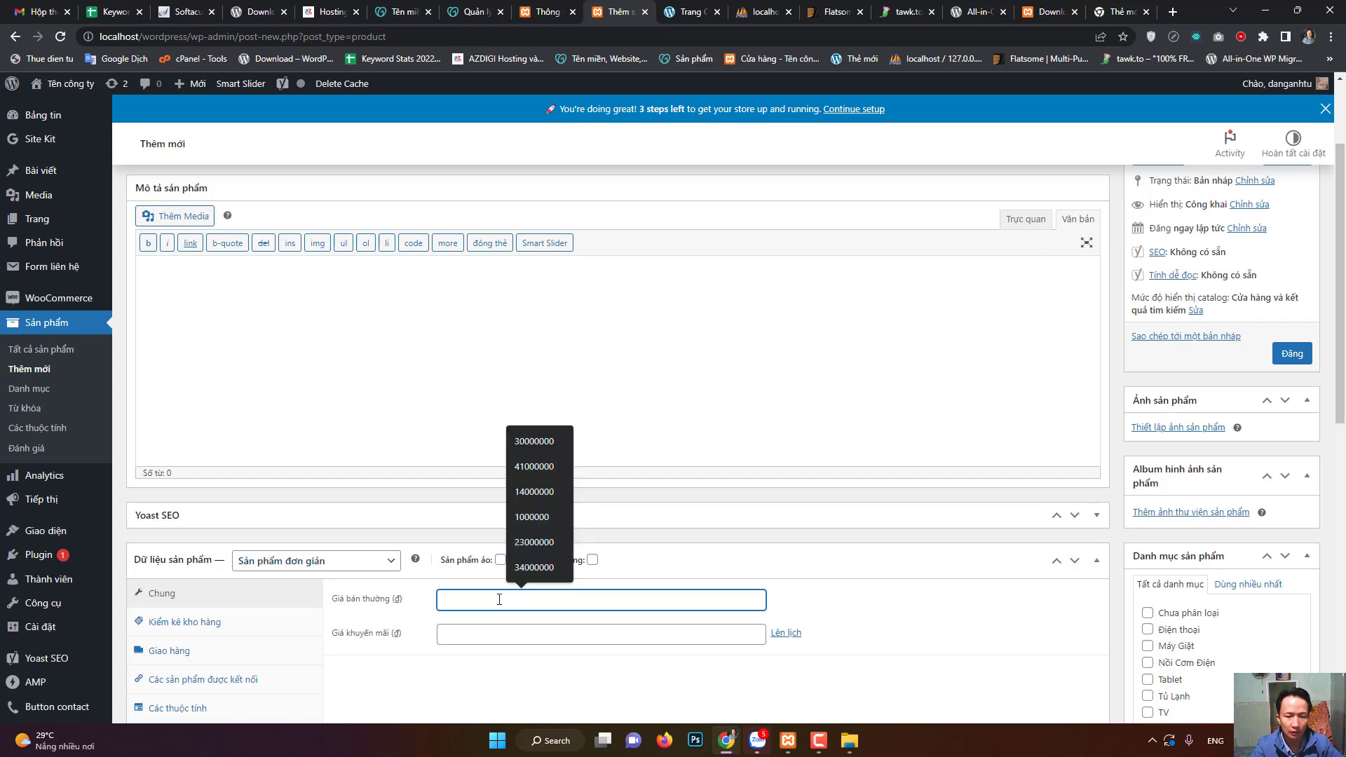
pyautogui.scroll(-5, 462, 617)
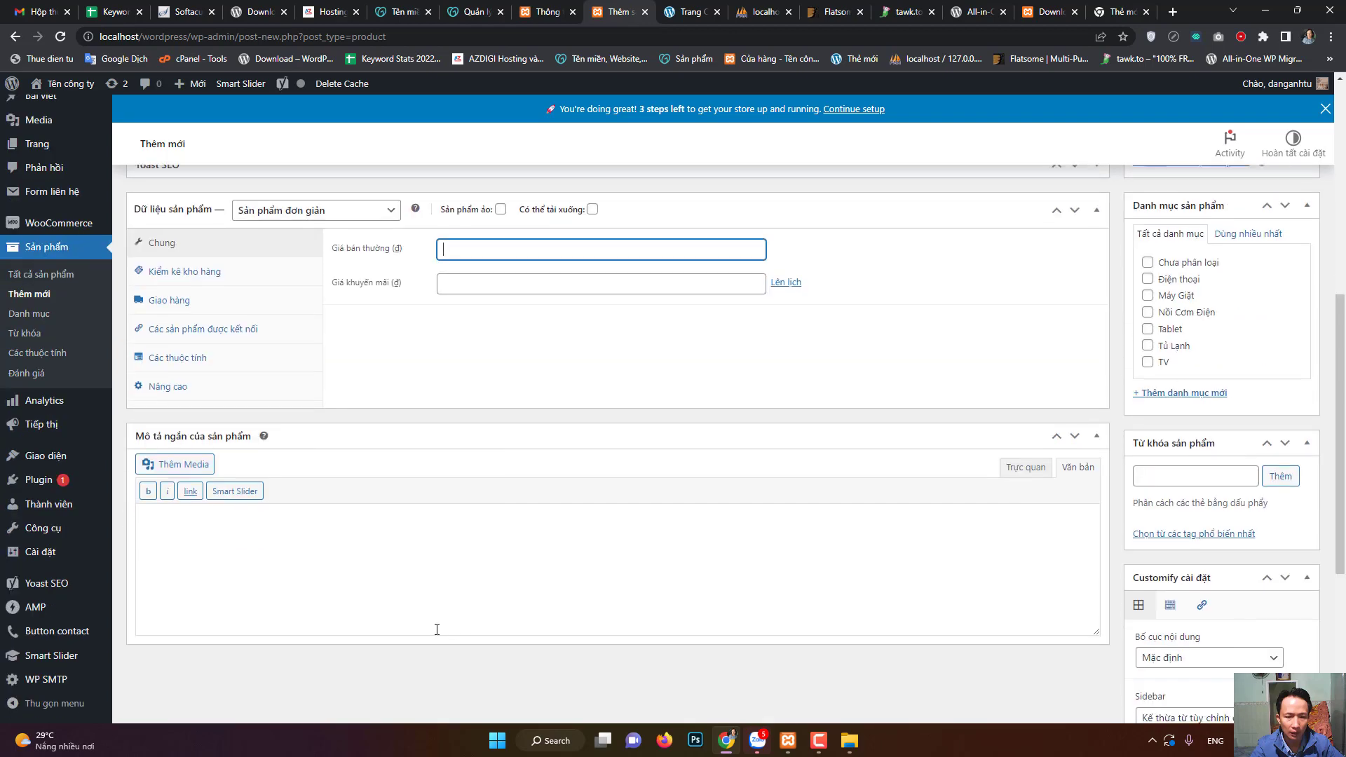
pyautogui.click(386, 590)
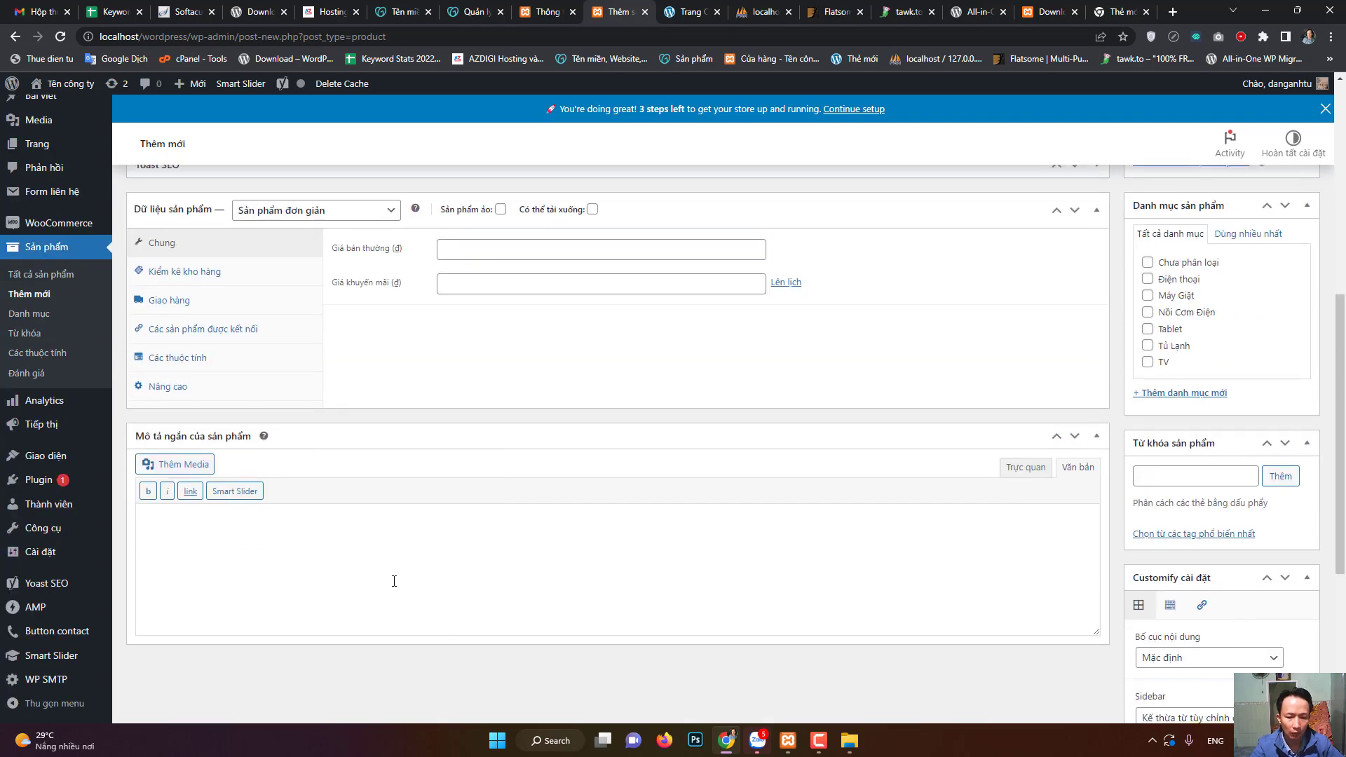
pyautogui.scroll(6, 881, 430)
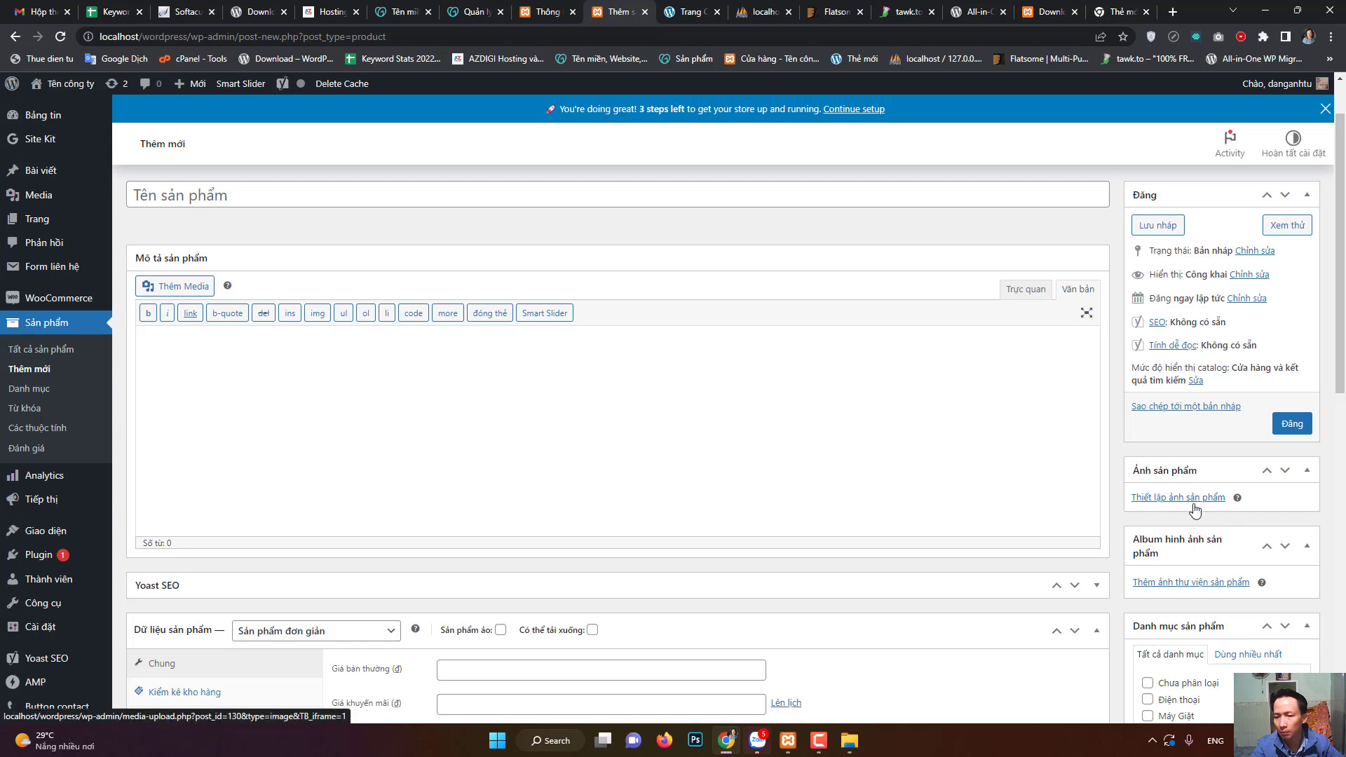
pyautogui.scroll(-2, 1209, 477)
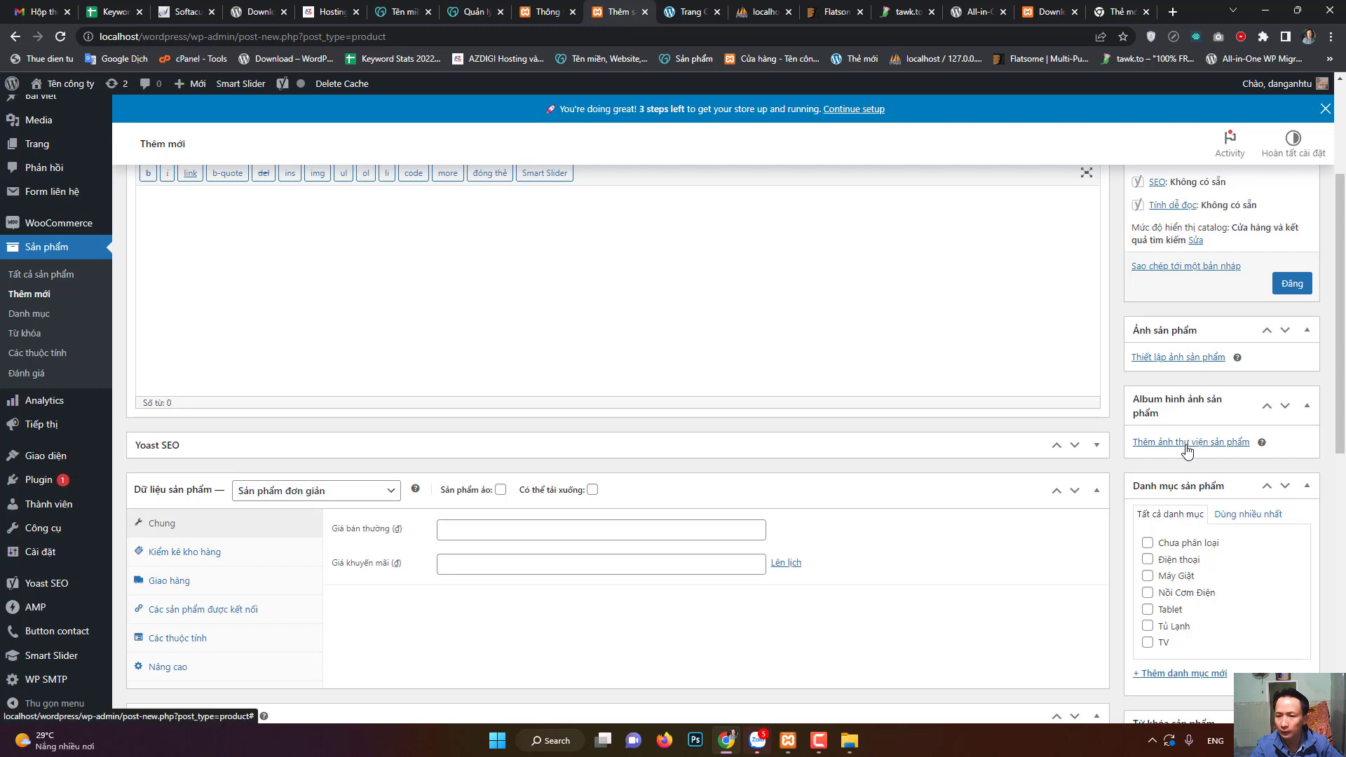
pyautogui.scroll(-1, 1187, 442)
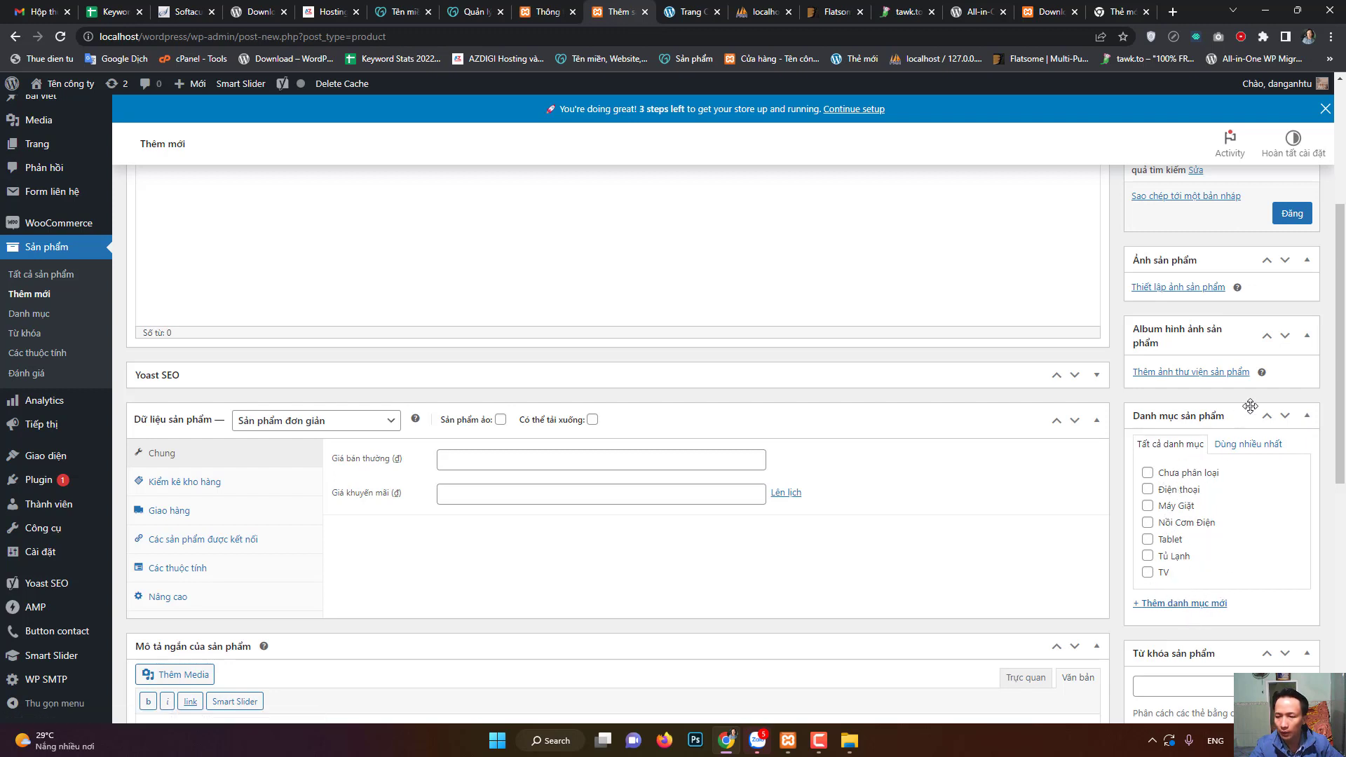
pyautogui.click(819, 741)
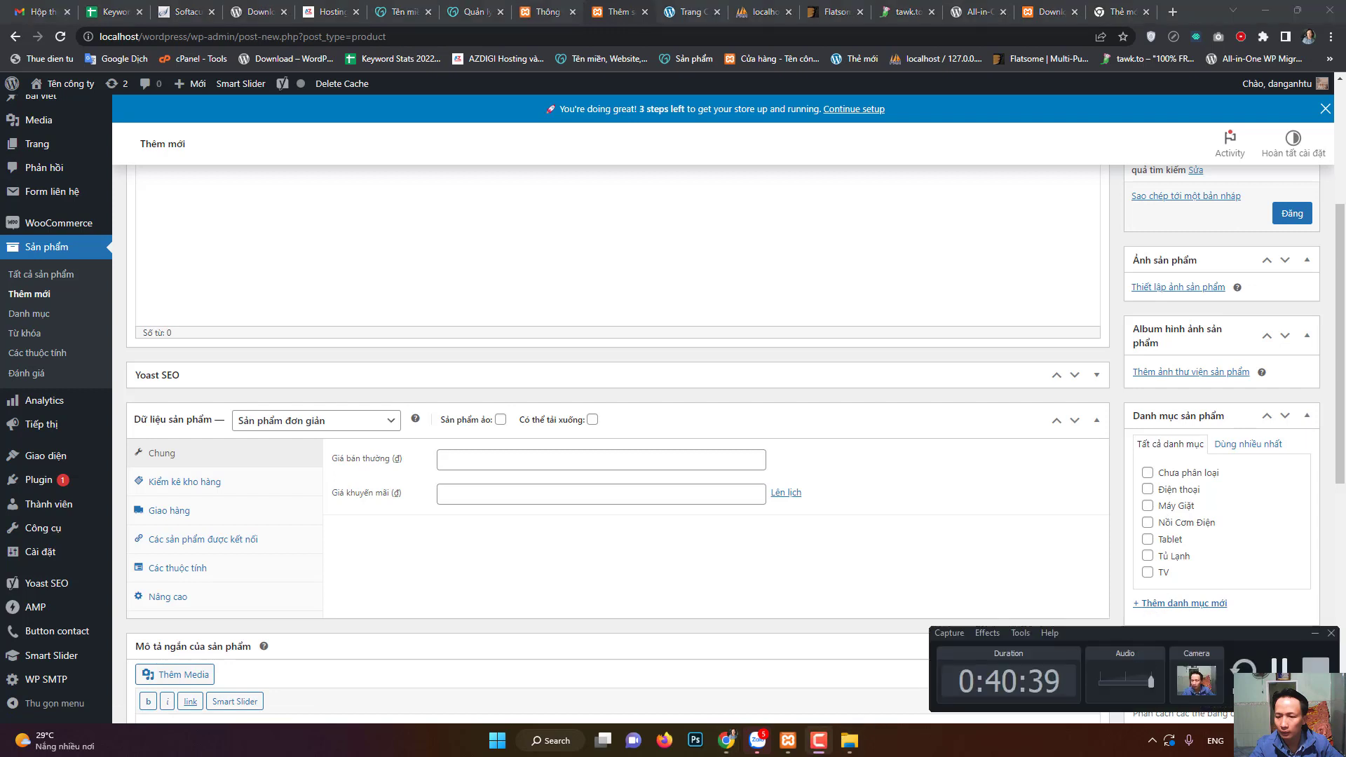
pyautogui.click(1232, 519)
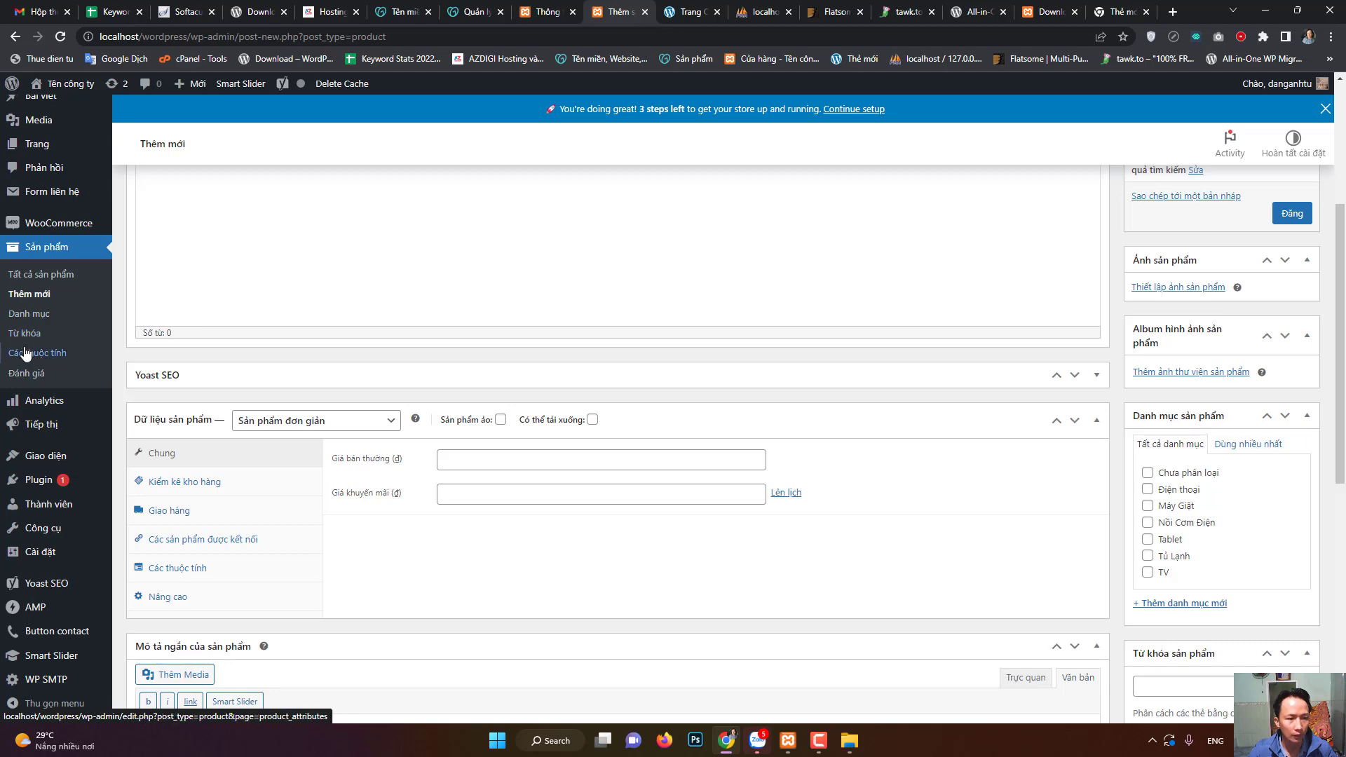
pyautogui.scroll(-4, 1122, 490)
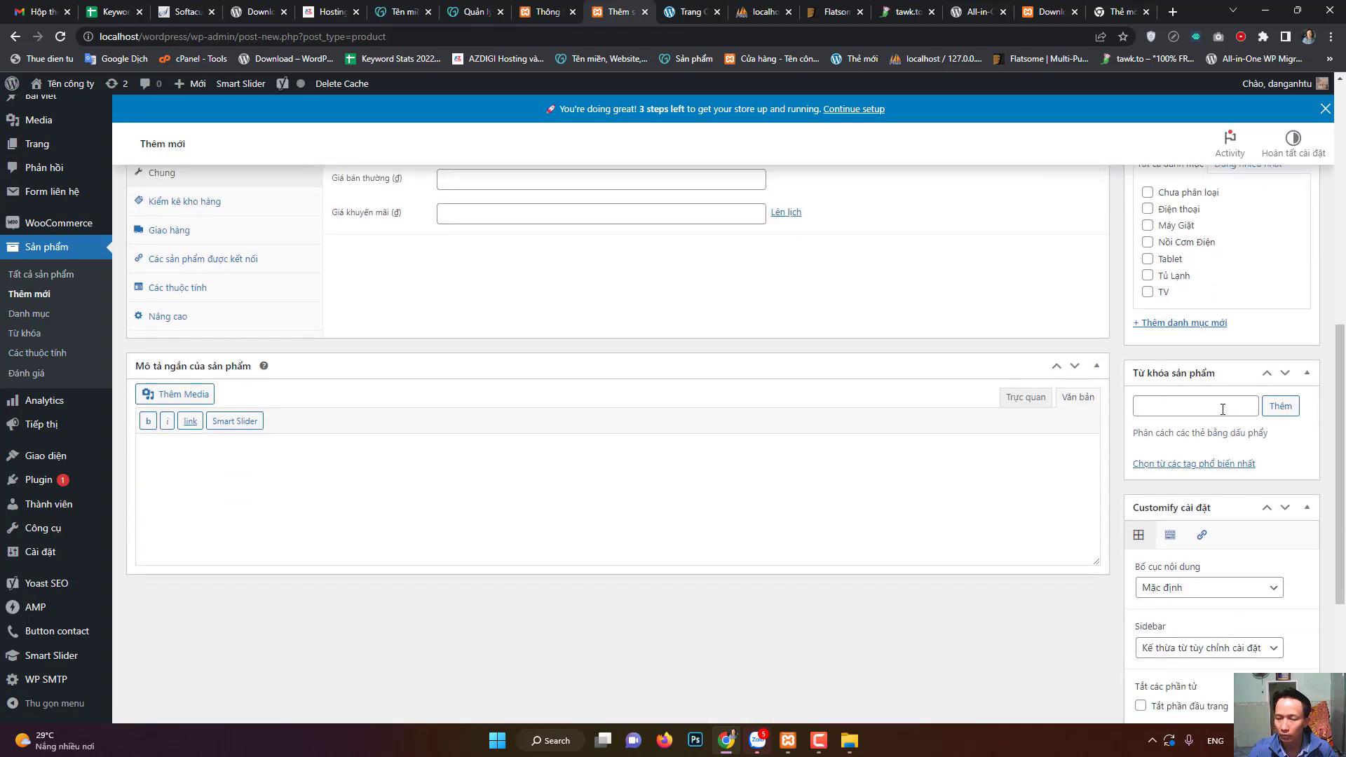
pyautogui.click(1223, 410)
pyautogui.scroll(4, 1220, 400)
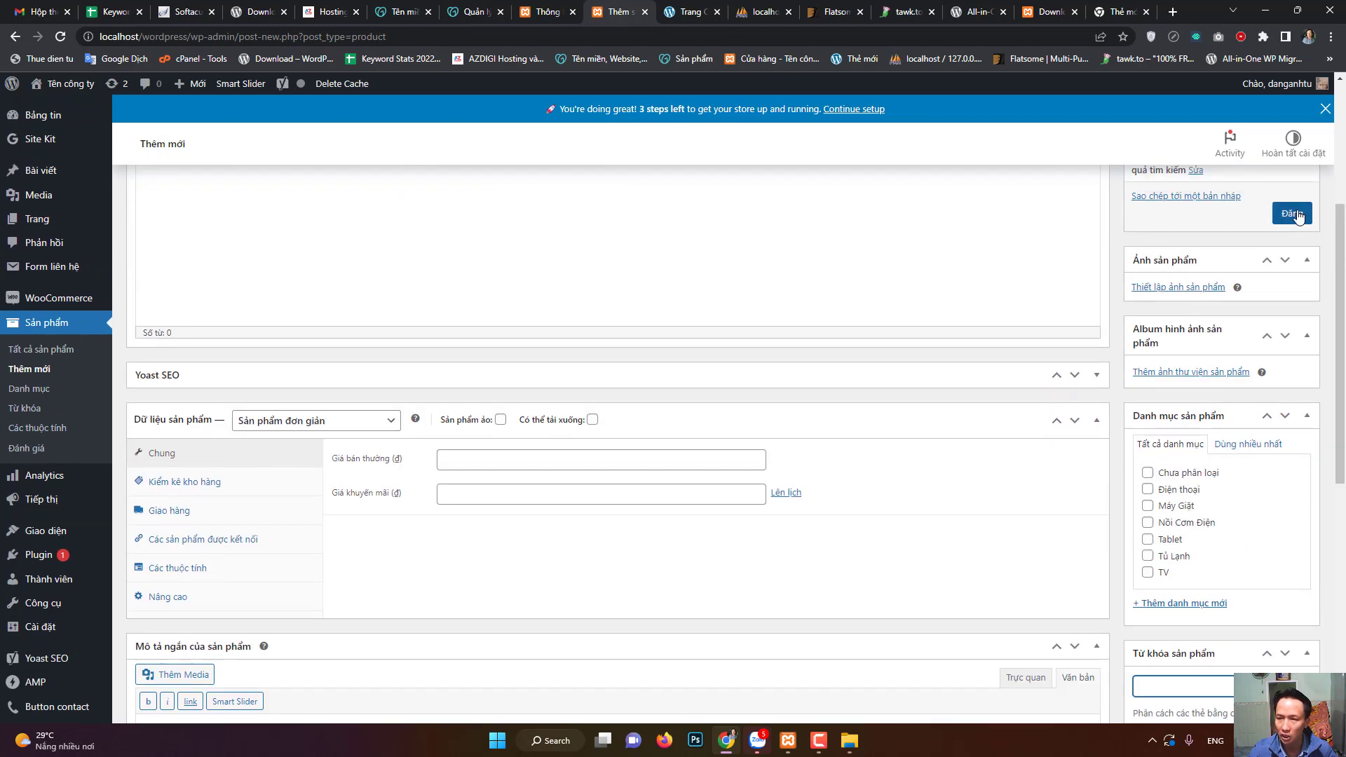
pyautogui.scroll(4, 666, 484)
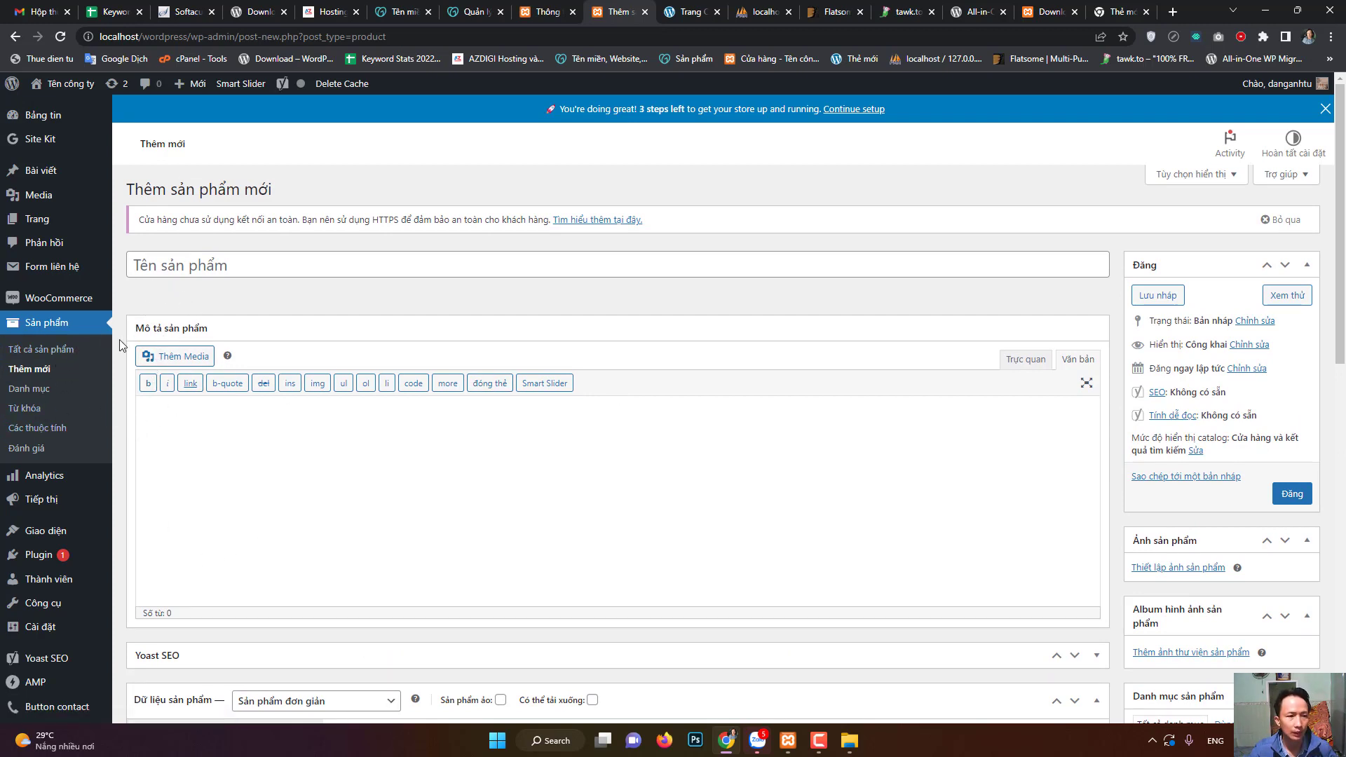
pyautogui.click(43, 223)
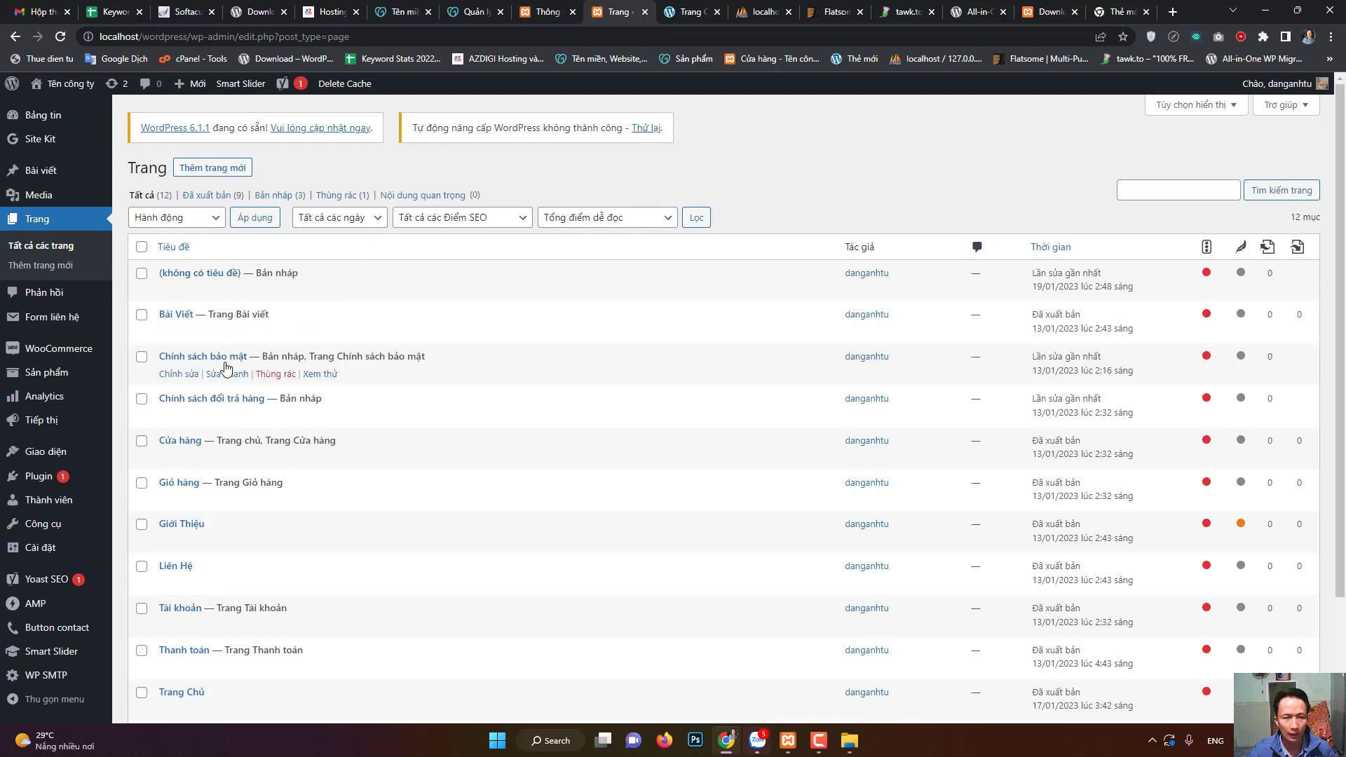
# - Tick the Cửa hàng, Giỏ hàng and Tài khoản checkboxes in the Pages list
pyautogui.scroll(-1, 505, 565)
pyautogui.scroll(-3, 507, 561)
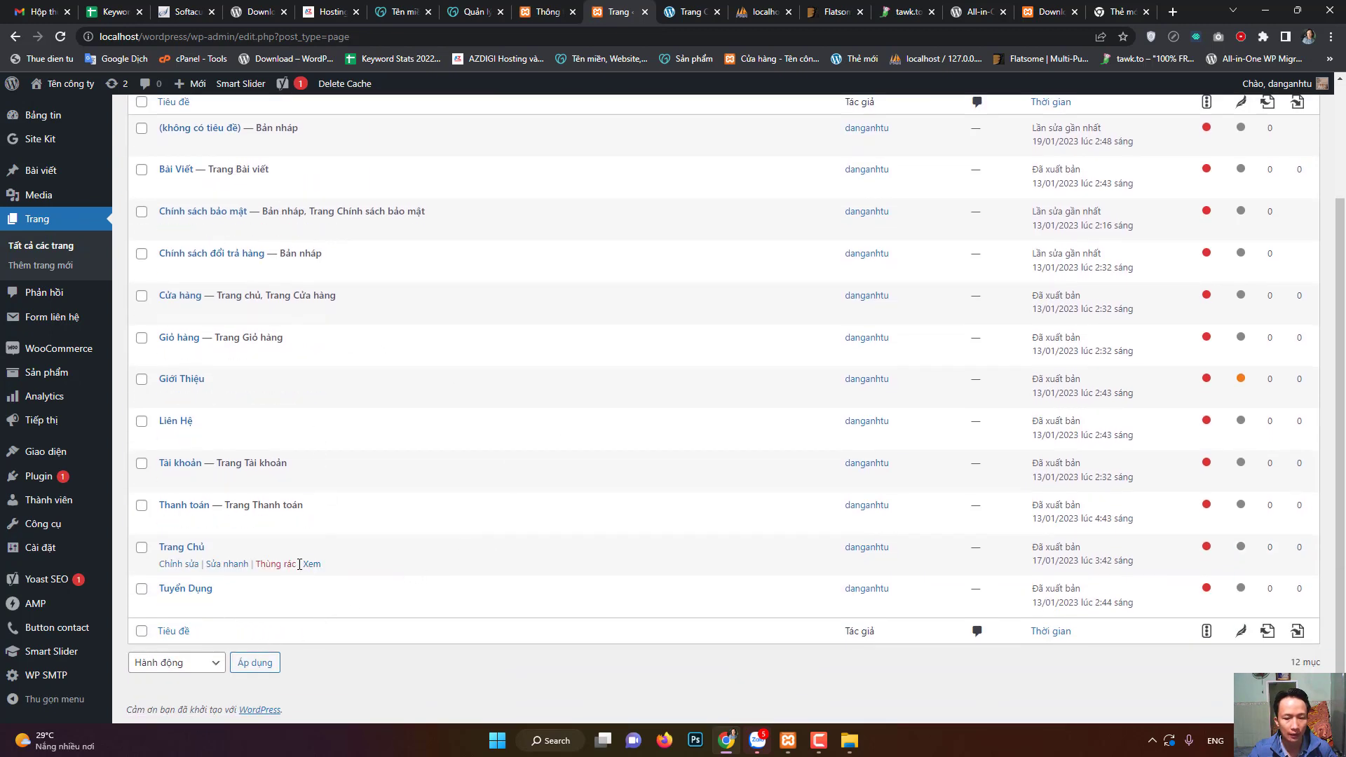
pyautogui.scroll(4, 301, 561)
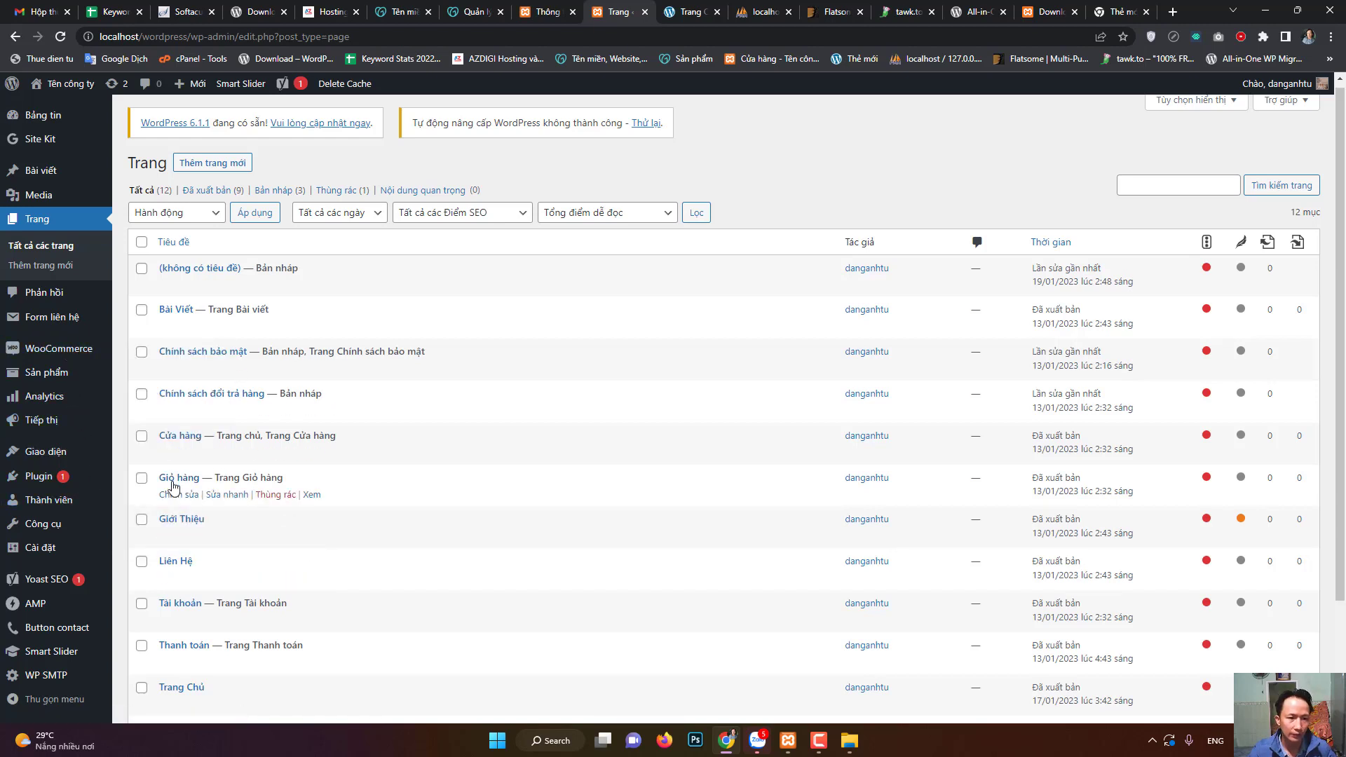
pyautogui.click(141, 436)
pyautogui.click(141, 478)
pyautogui.scroll(-2, 140, 482)
pyautogui.click(141, 466)
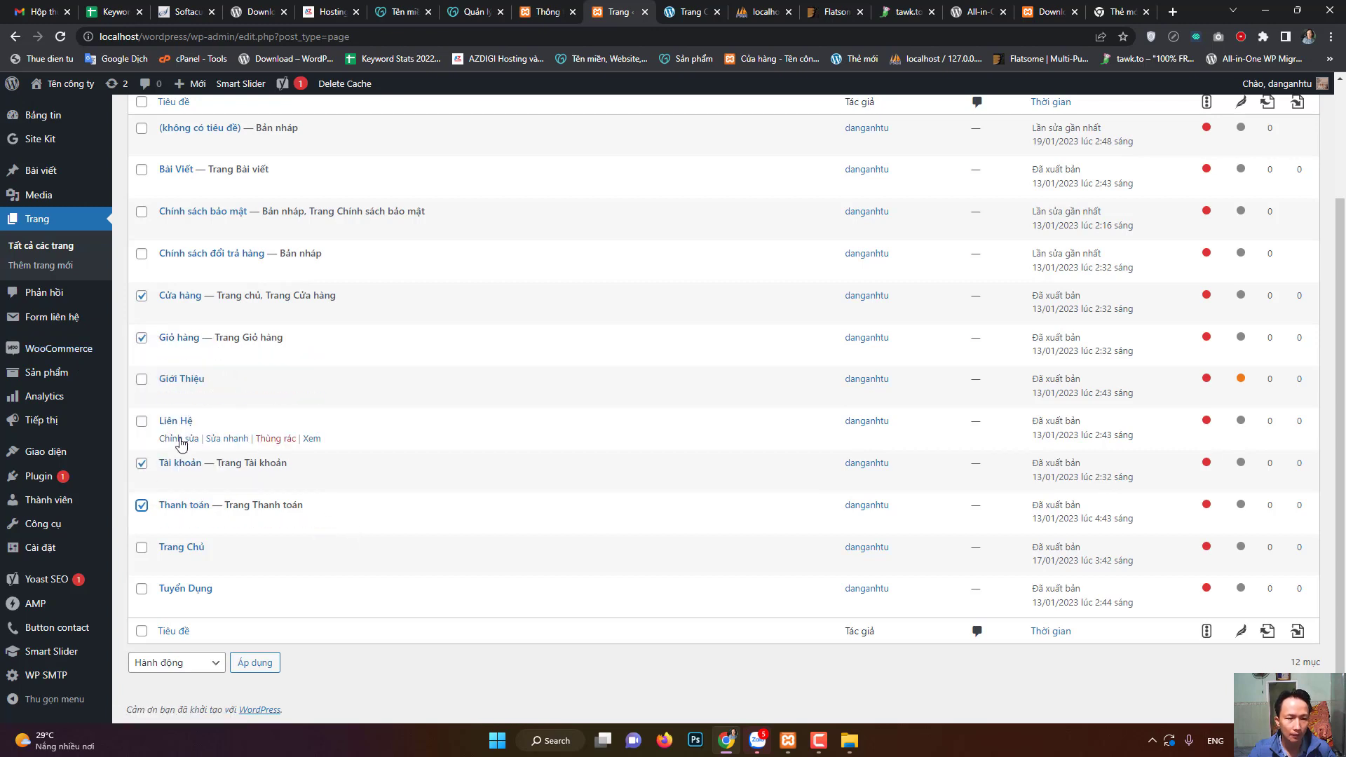
pyautogui.scroll(2, 203, 400)
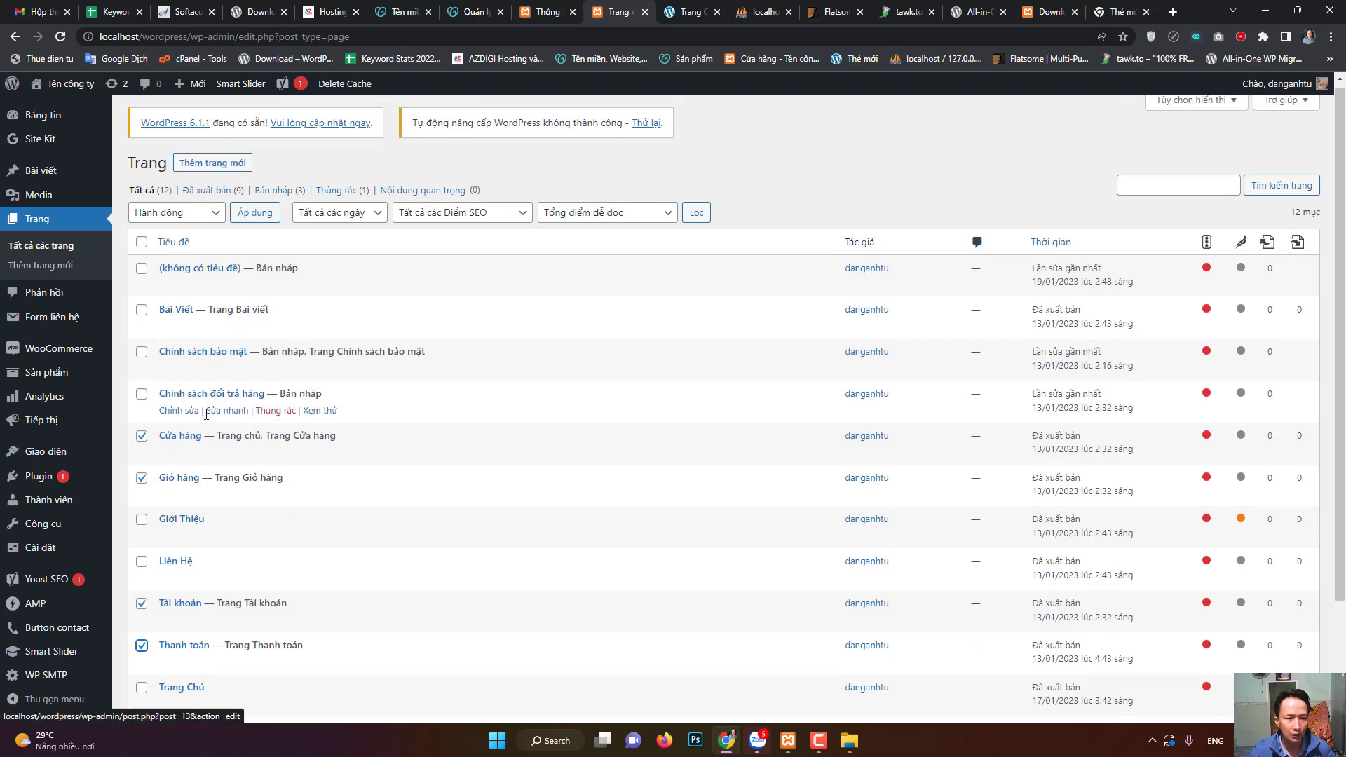
pyautogui.scroll(-2, 265, 629)
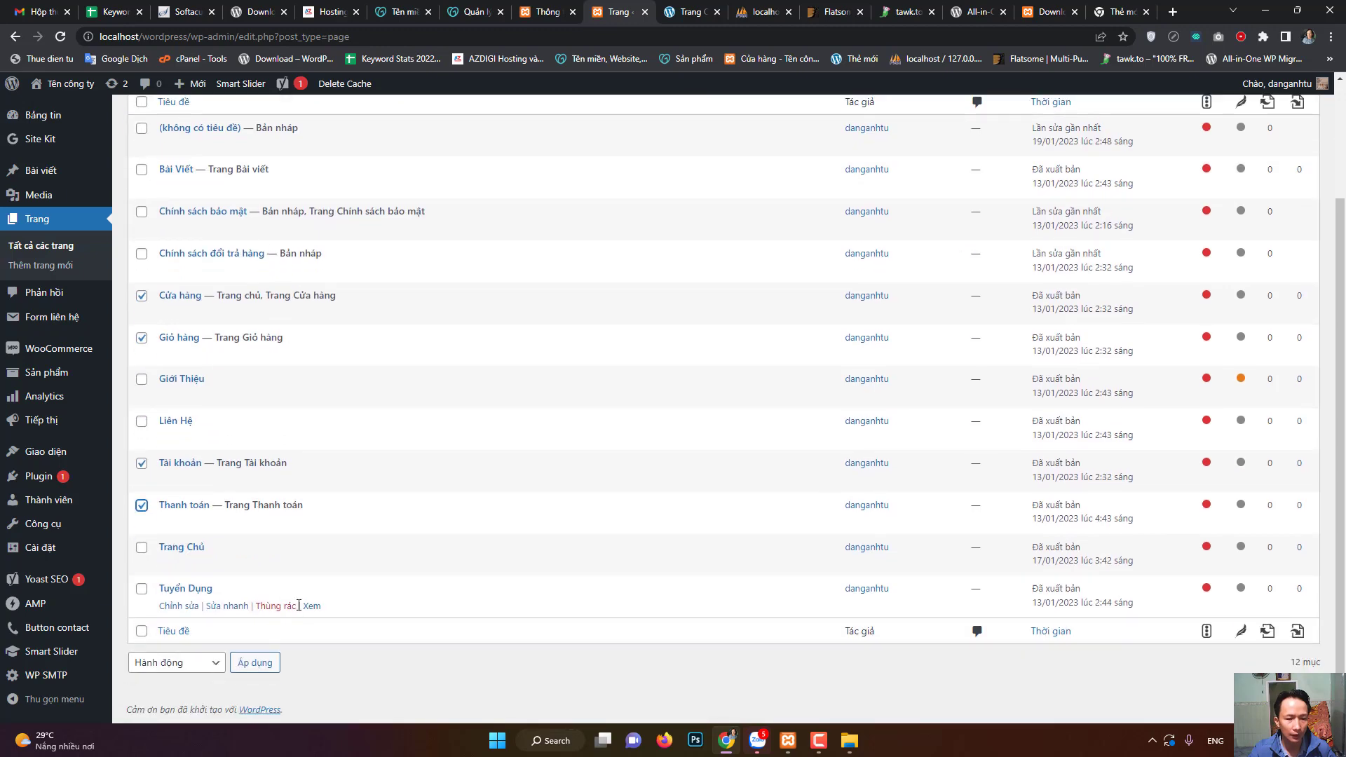
pyautogui.scroll(2, 333, 583)
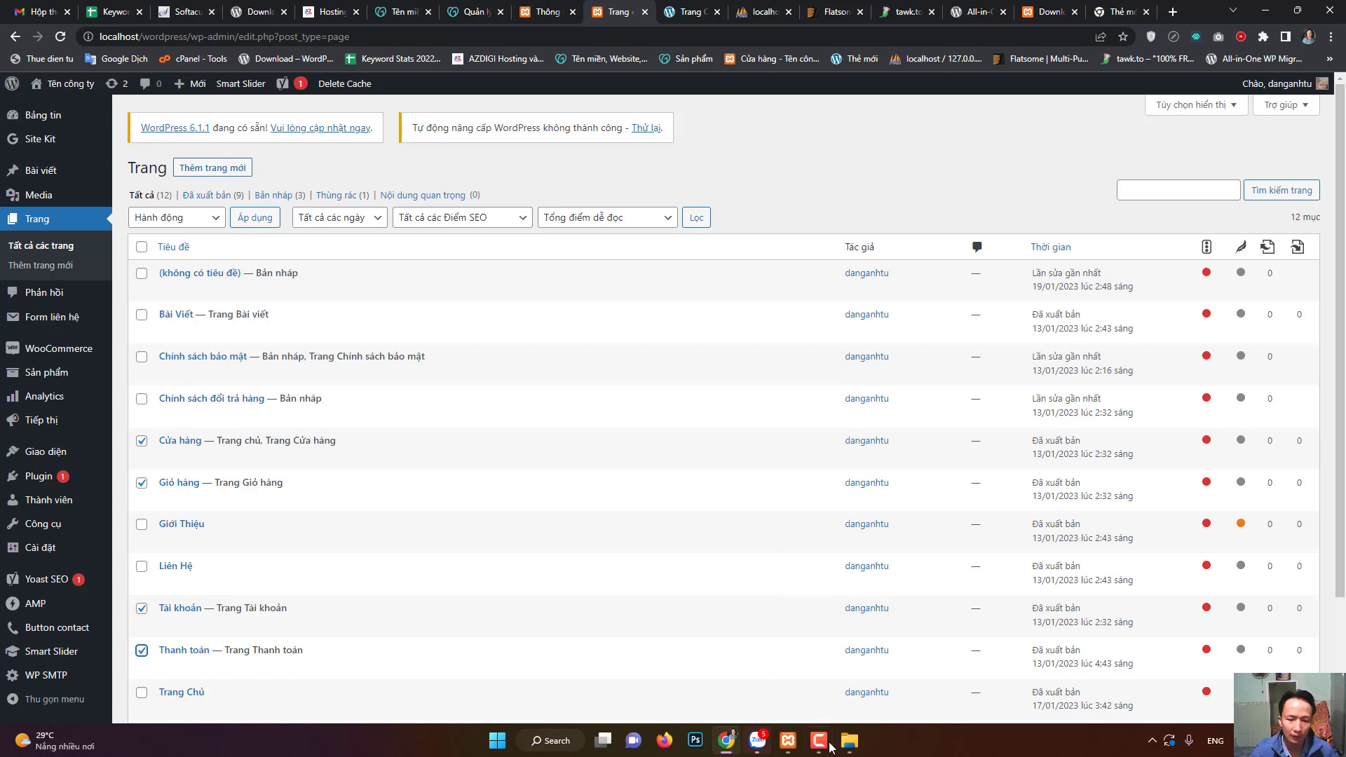
pyautogui.press('F9')
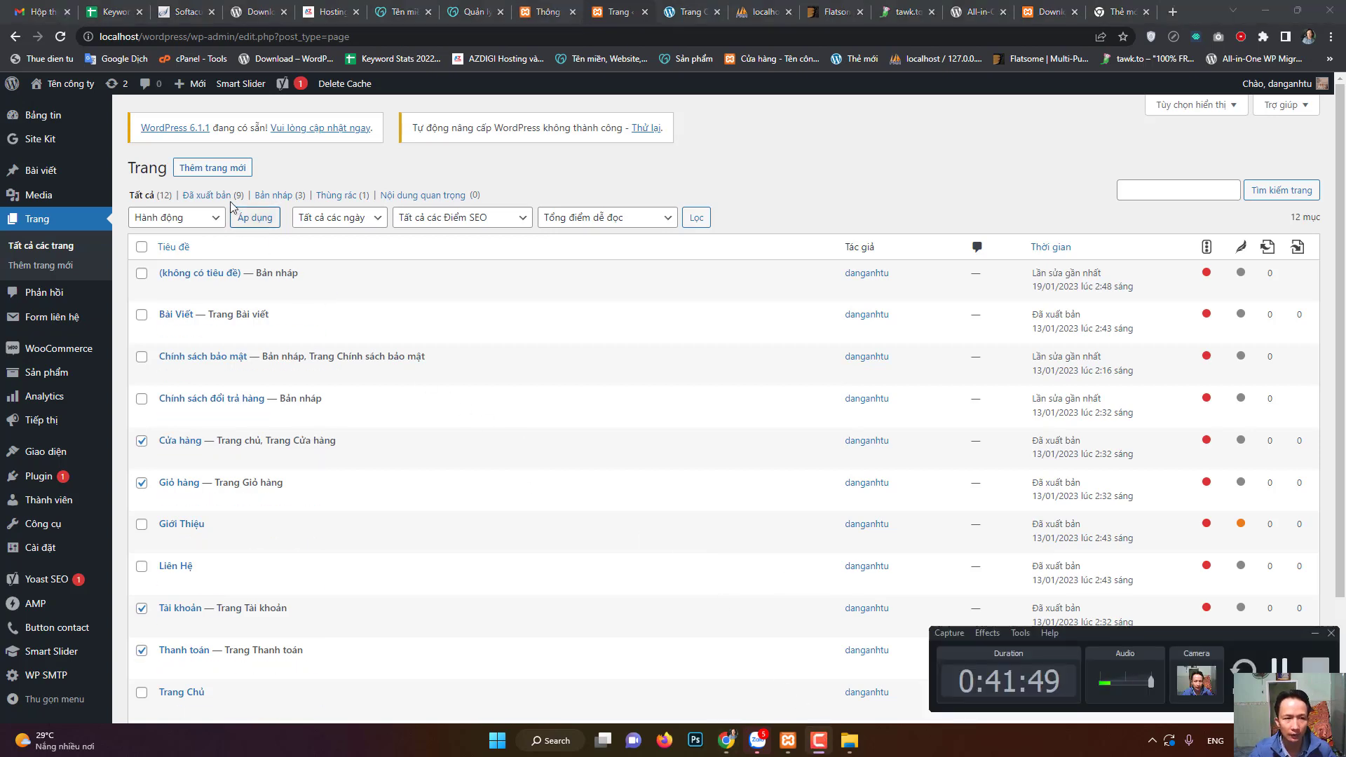
# - Start a new blank page and click into its first content block
pyautogui.click(213, 176)
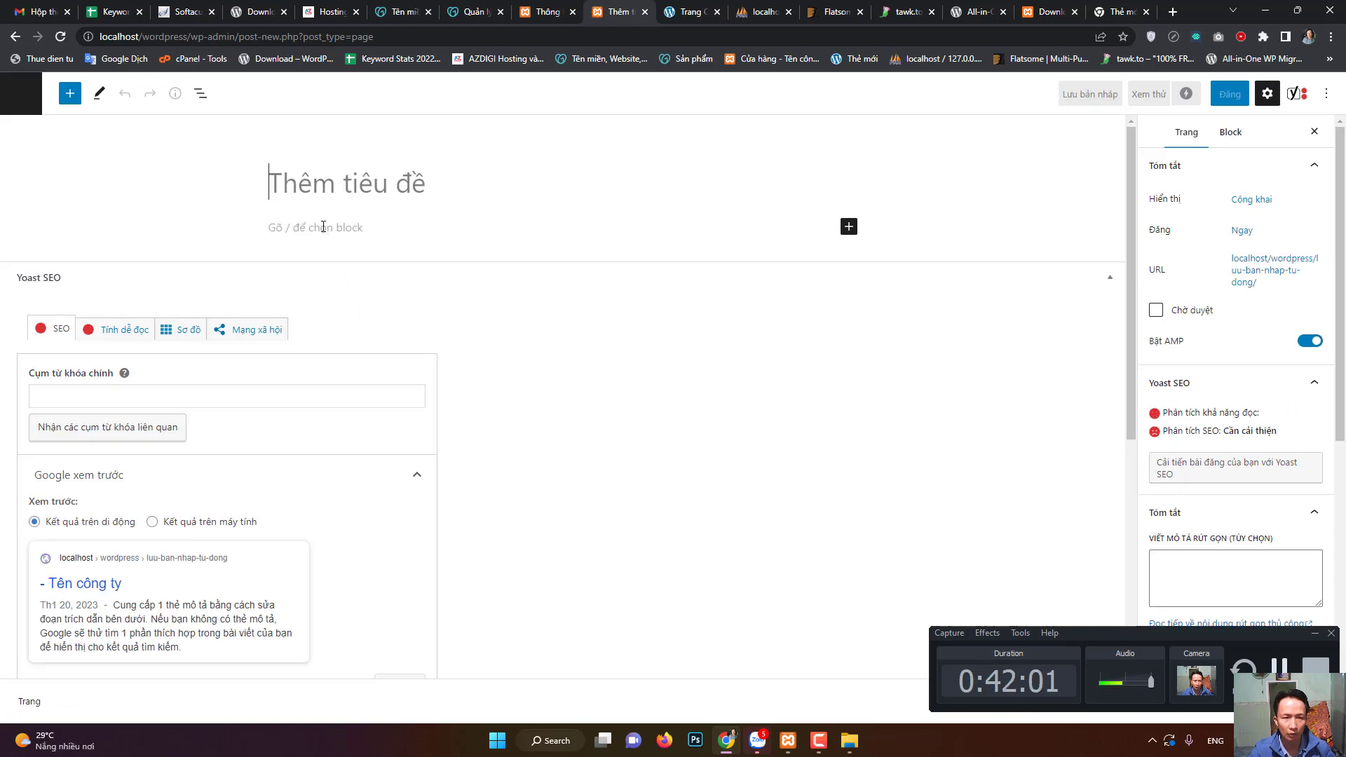
pyautogui.click(323, 226)
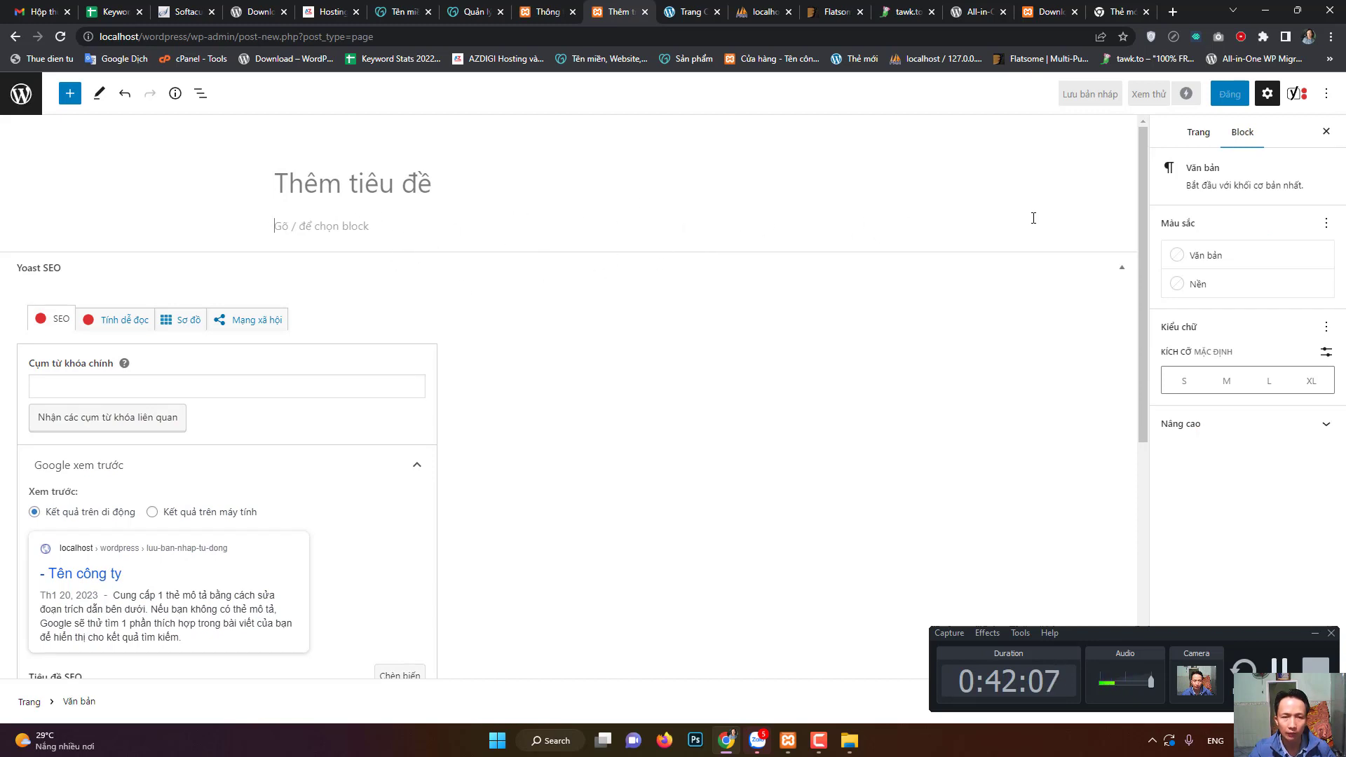
pyautogui.click(994, 217)
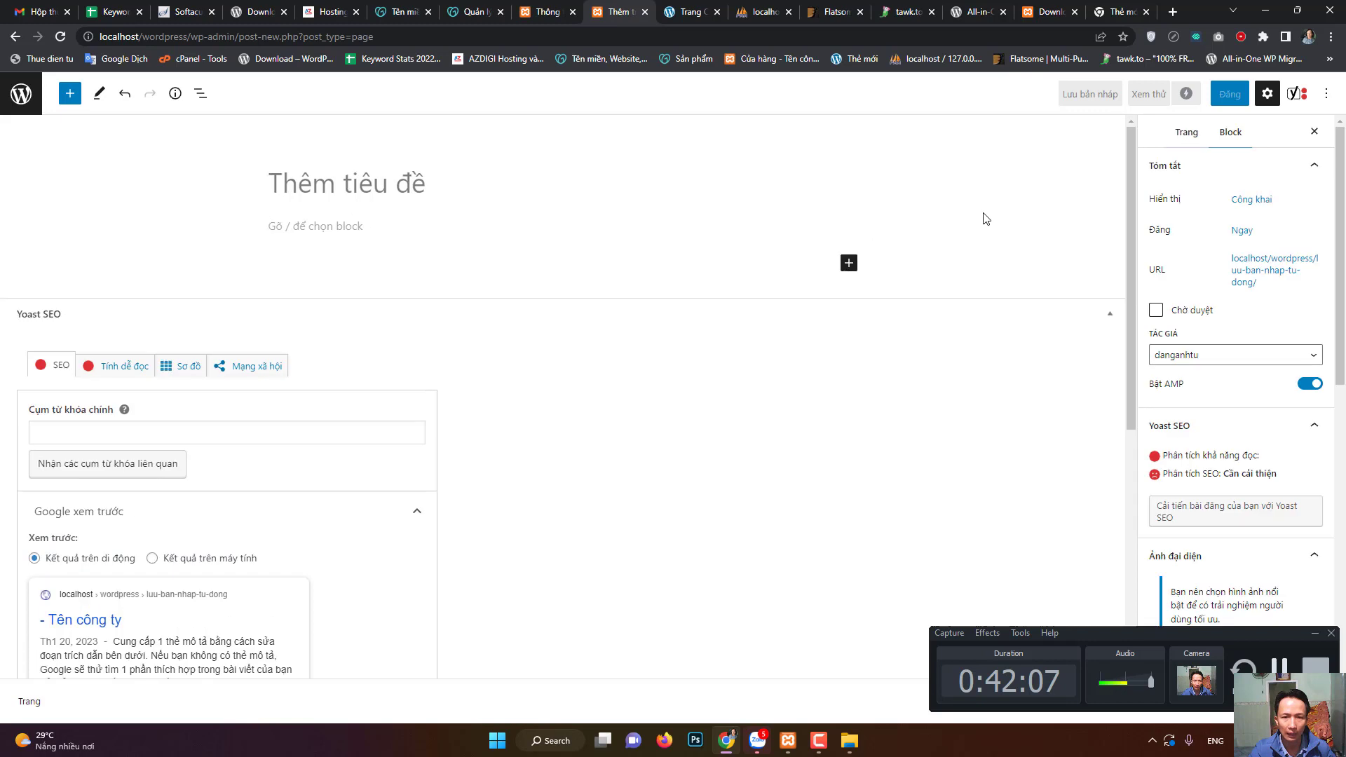
# - Browse the full block library via 'Xem tất cả' and insert a Cổ điển (Classic) block
pyautogui.click(849, 265)
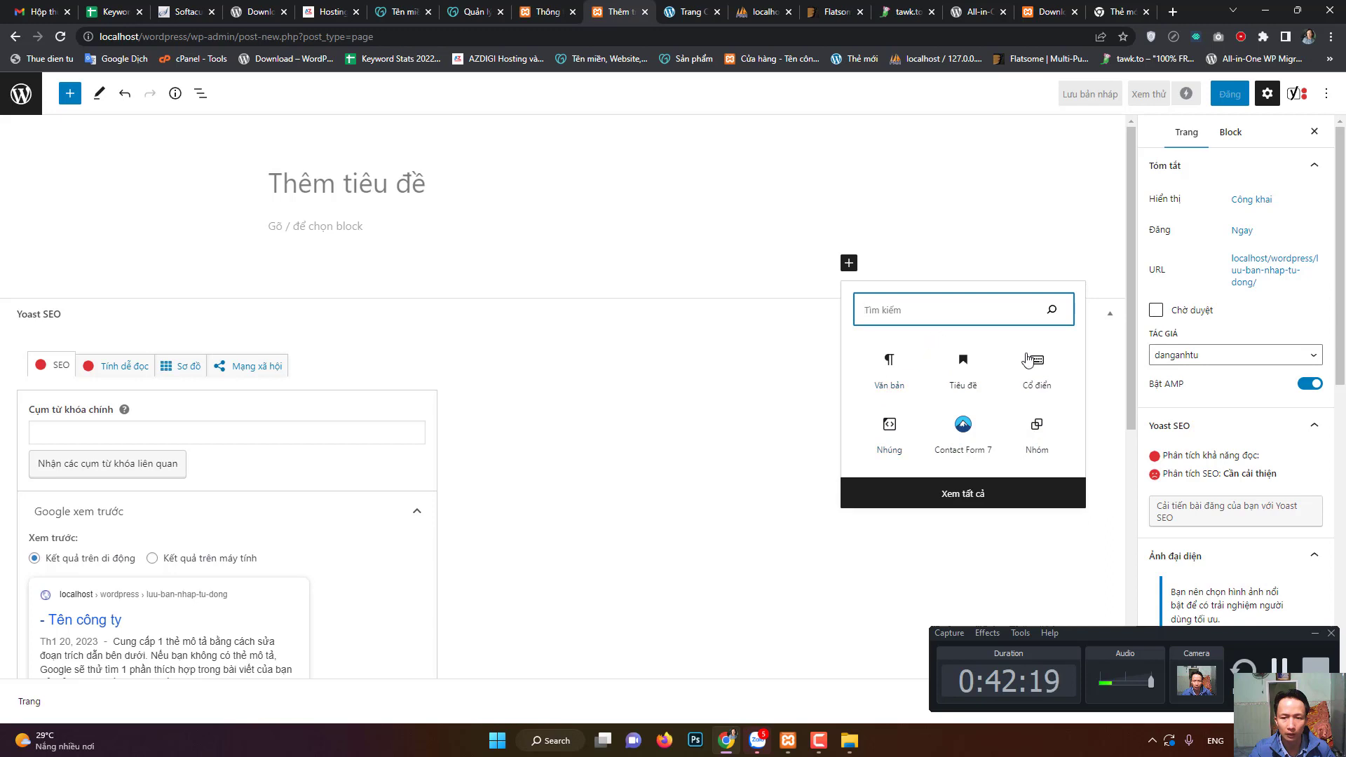
pyautogui.click(980, 498)
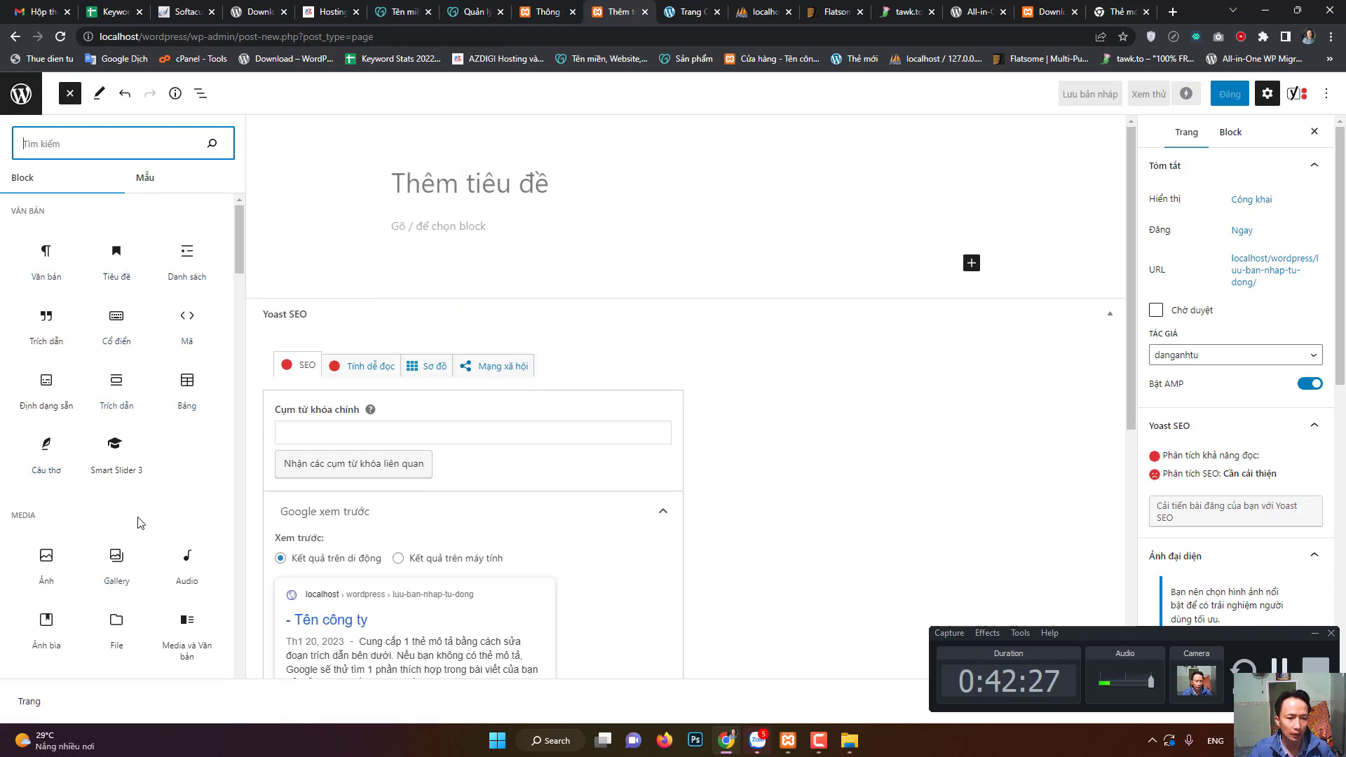
pyautogui.scroll(-5, 138, 498)
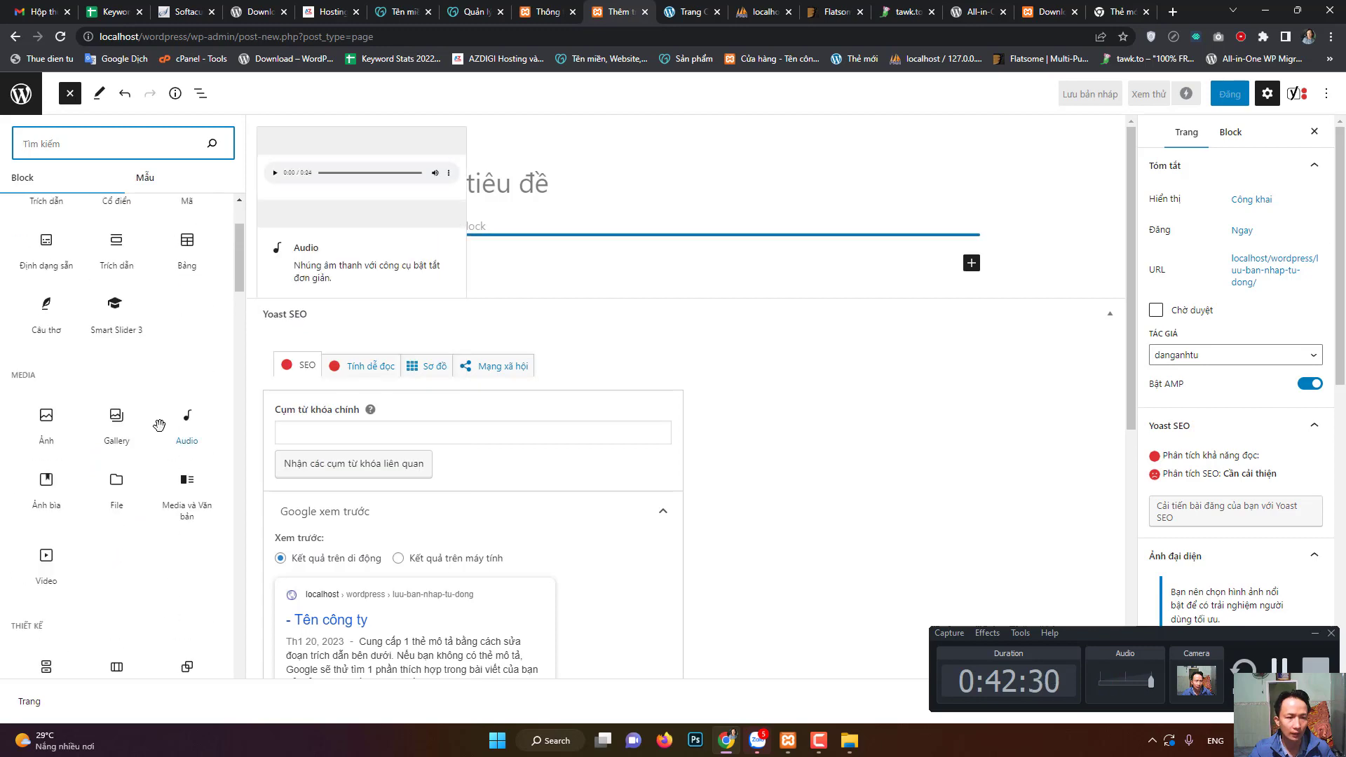
pyautogui.scroll(5, 156, 424)
pyautogui.scroll(-4, 158, 439)
pyautogui.scroll(-5, 158, 441)
pyautogui.scroll(4, 156, 431)
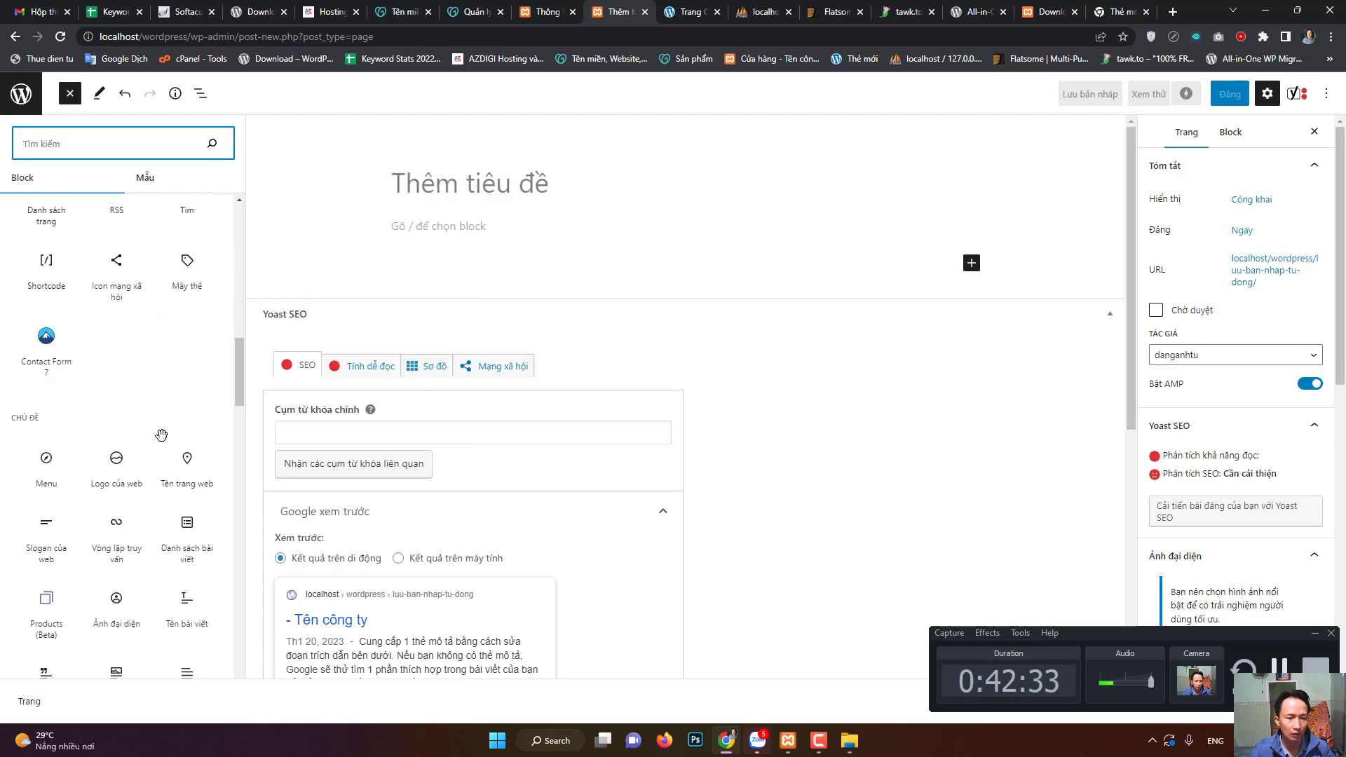
pyautogui.scroll(-3, 153, 421)
pyautogui.scroll(3, 149, 419)
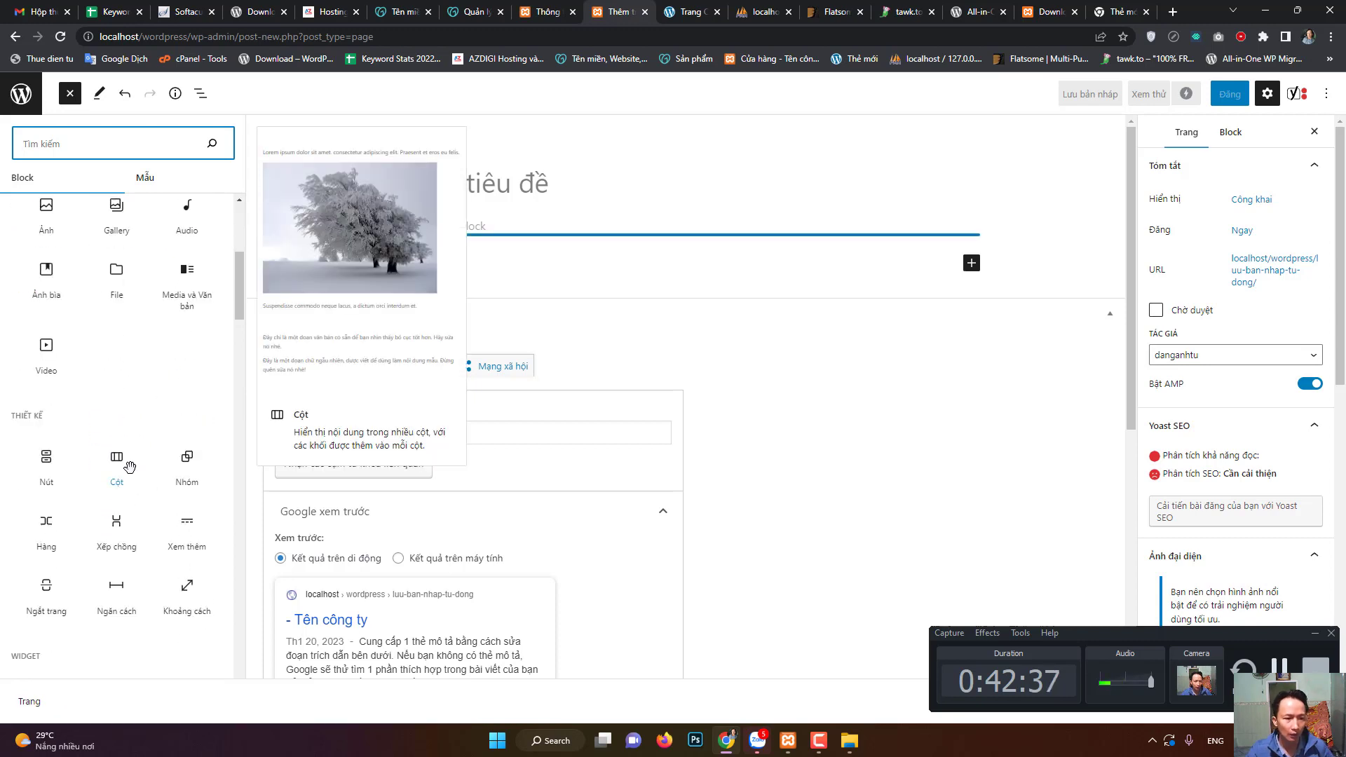
pyautogui.scroll(-3, 130, 482)
pyautogui.scroll(6, 130, 484)
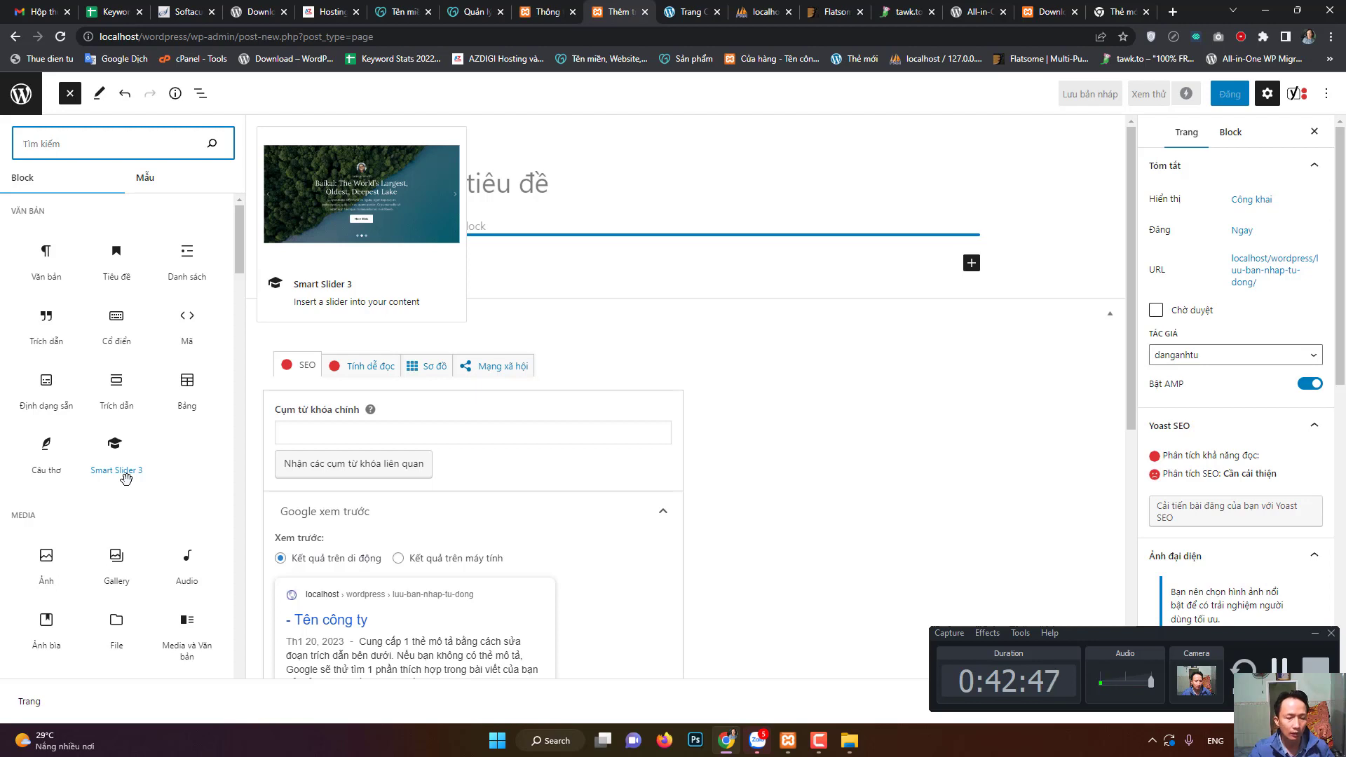
pyautogui.click(122, 341)
# - Close the block library and look at Yoast's focus keyphrase and meta description fields
pyautogui.click(564, 315)
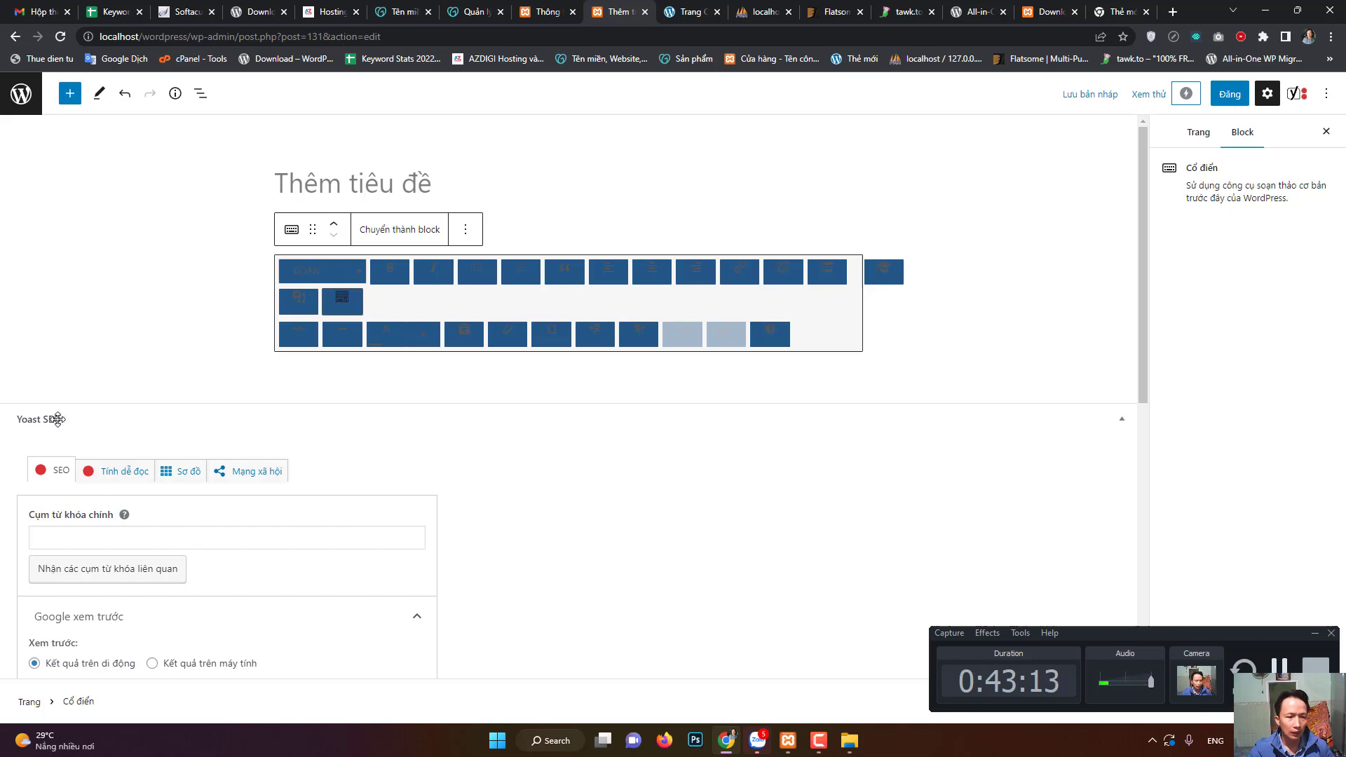
pyautogui.click(80, 533)
pyautogui.scroll(-2, 216, 512)
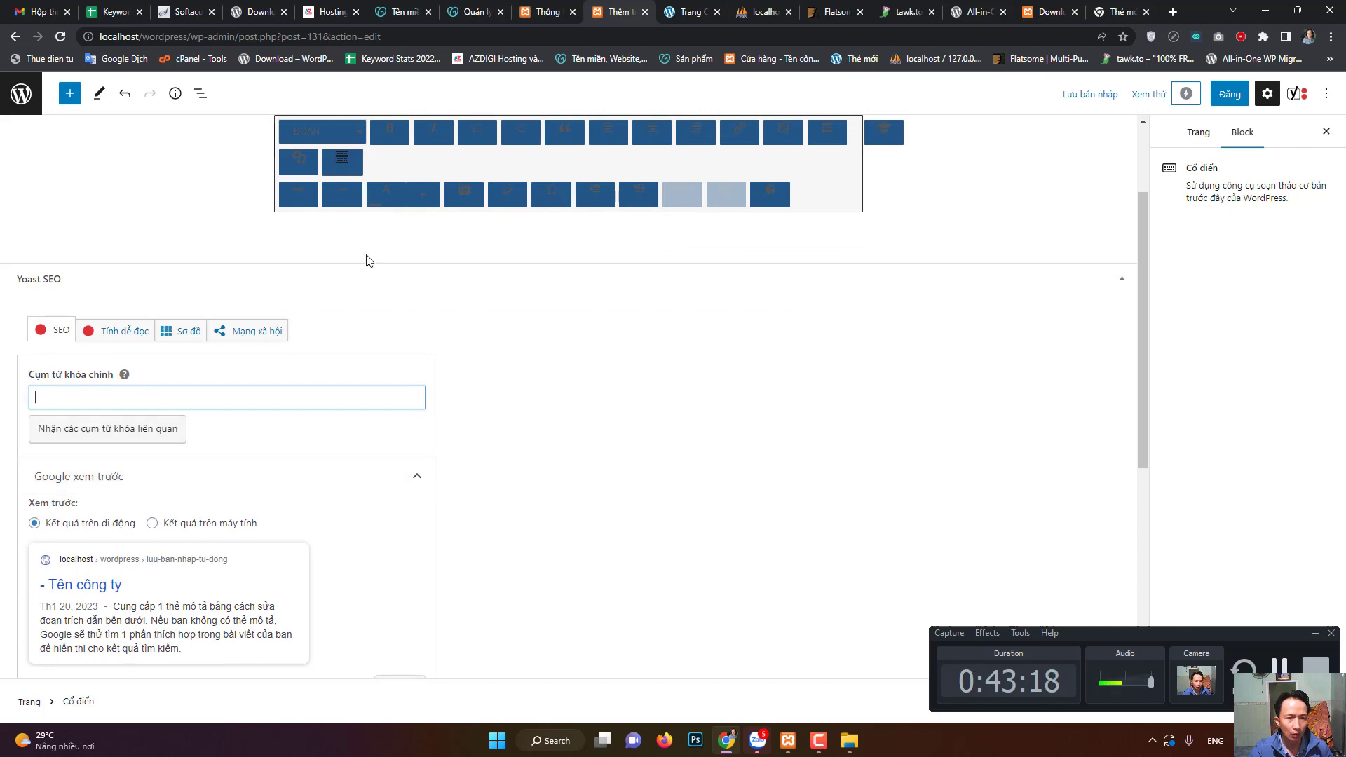
pyautogui.scroll(-2, 211, 491)
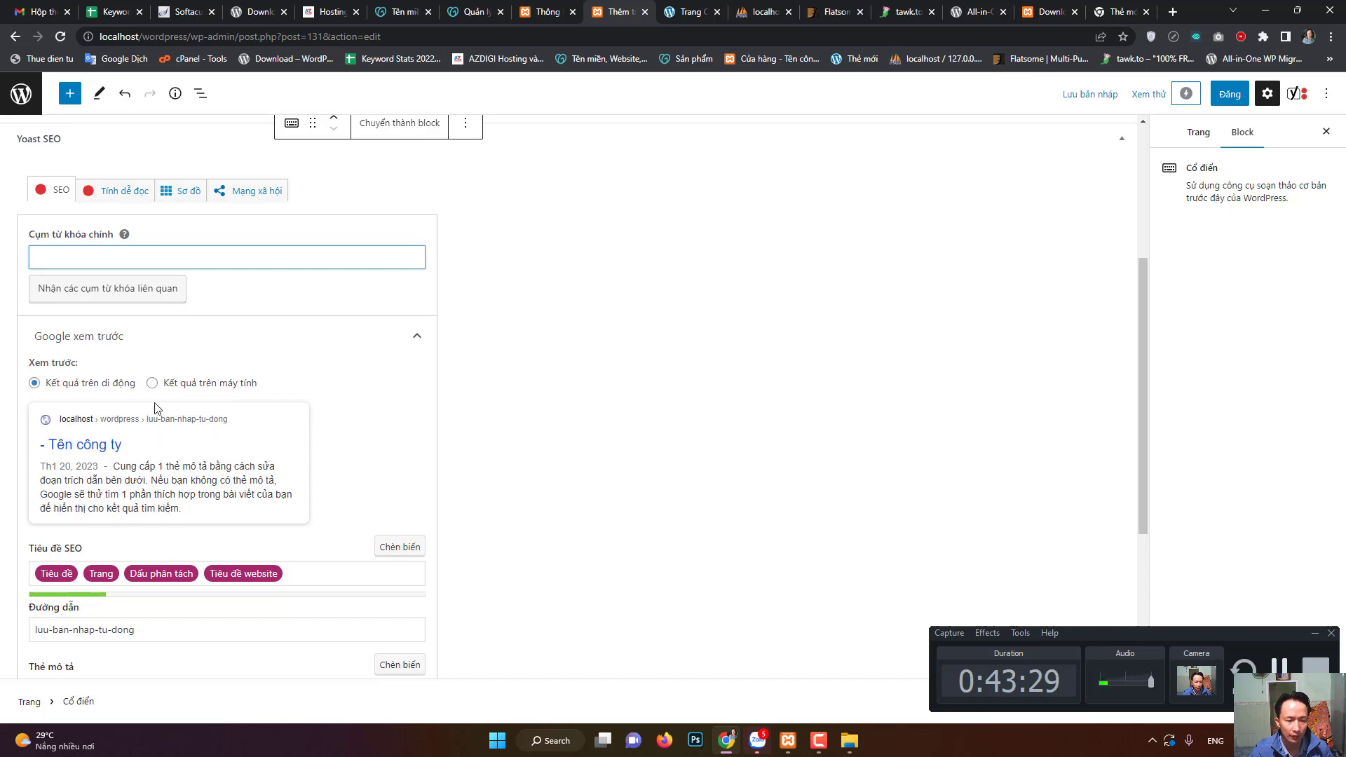
pyautogui.scroll(-3, 214, 489)
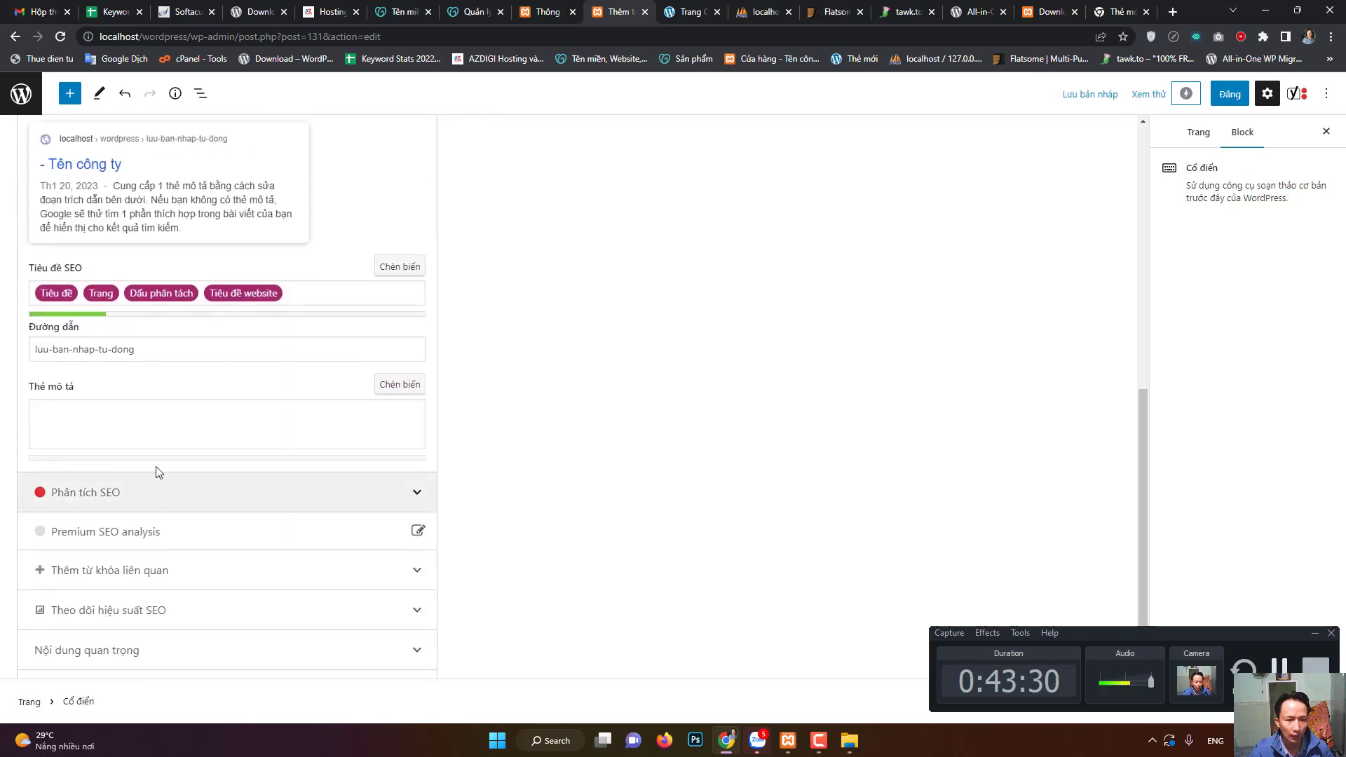
pyautogui.click(145, 443)
pyautogui.scroll(2, 151, 484)
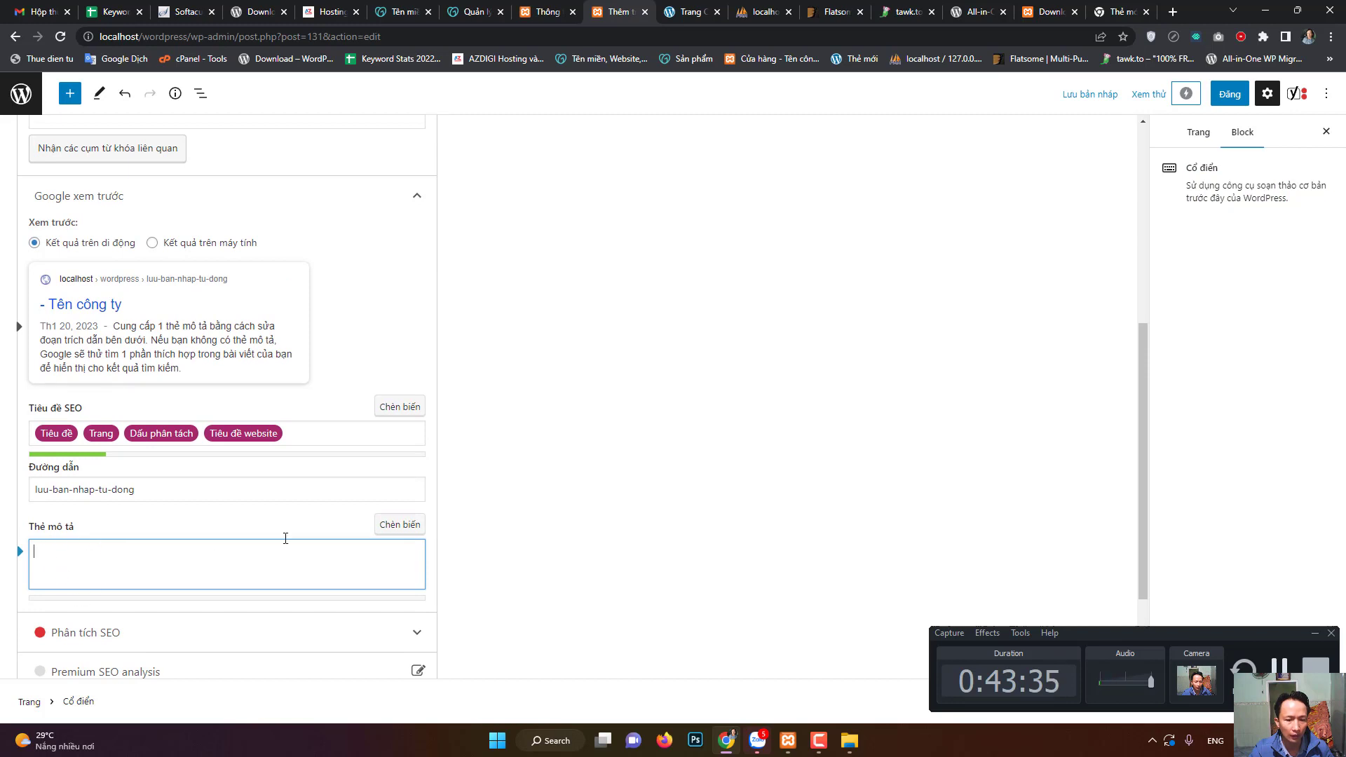
pyautogui.scroll(-3, 285, 538)
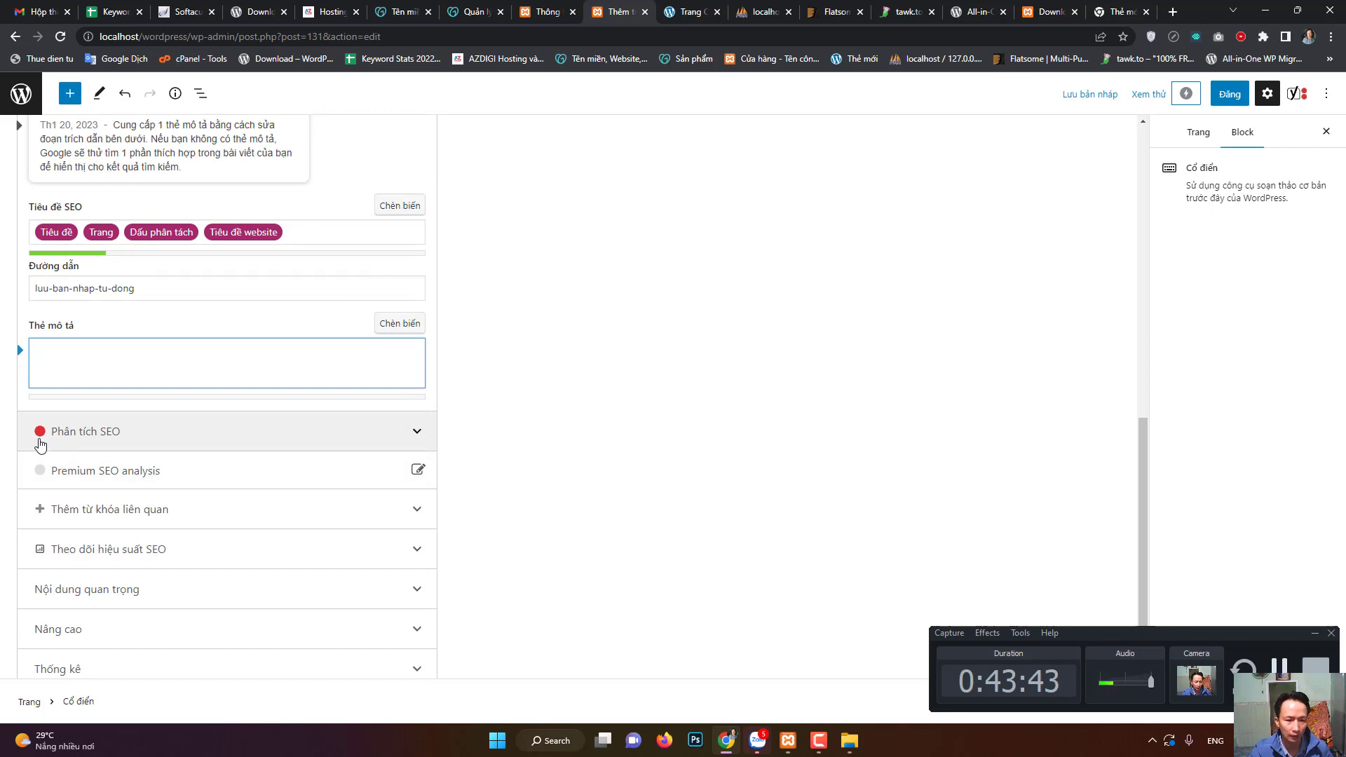
# - Expand 'Phân tích SEO' and read through the Yoast analysis results
pyautogui.click(167, 433)
pyautogui.scroll(-1, 171, 438)
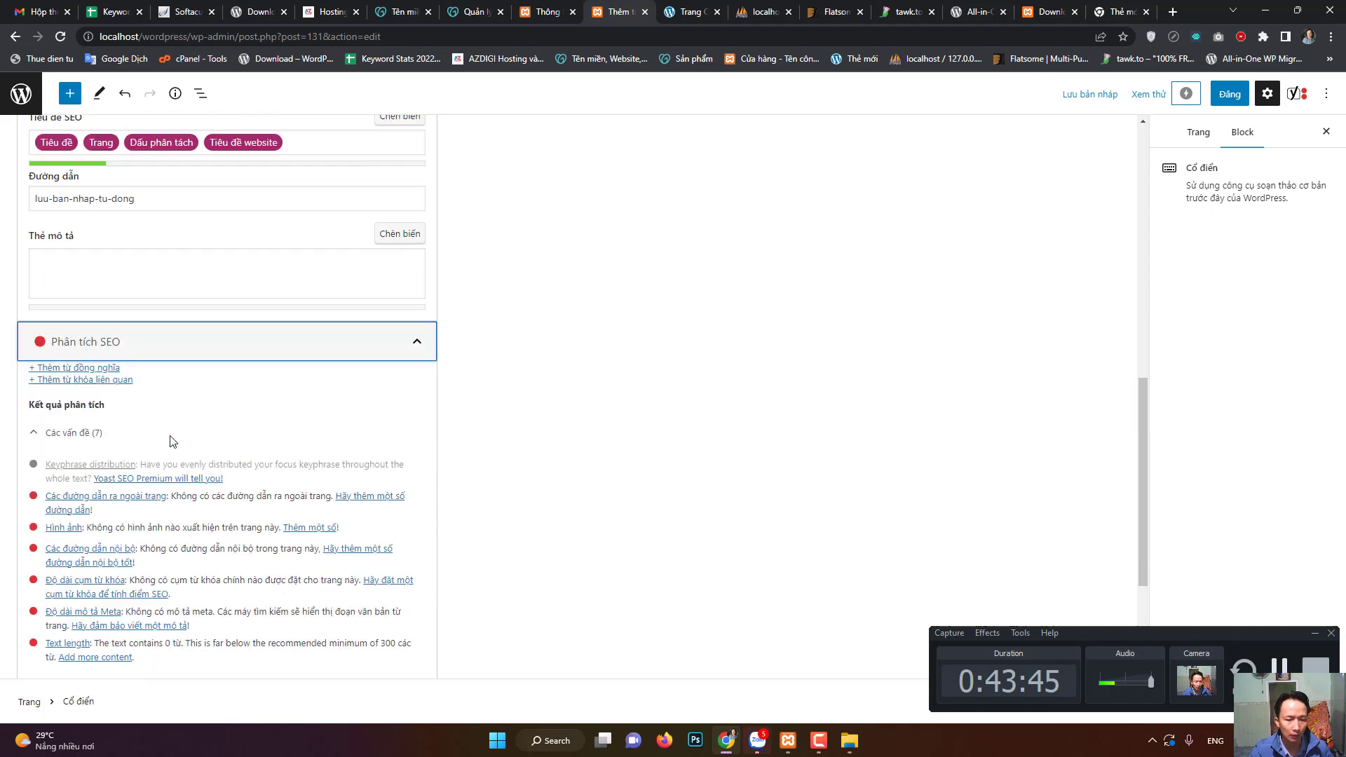
pyautogui.scroll(-2, 172, 440)
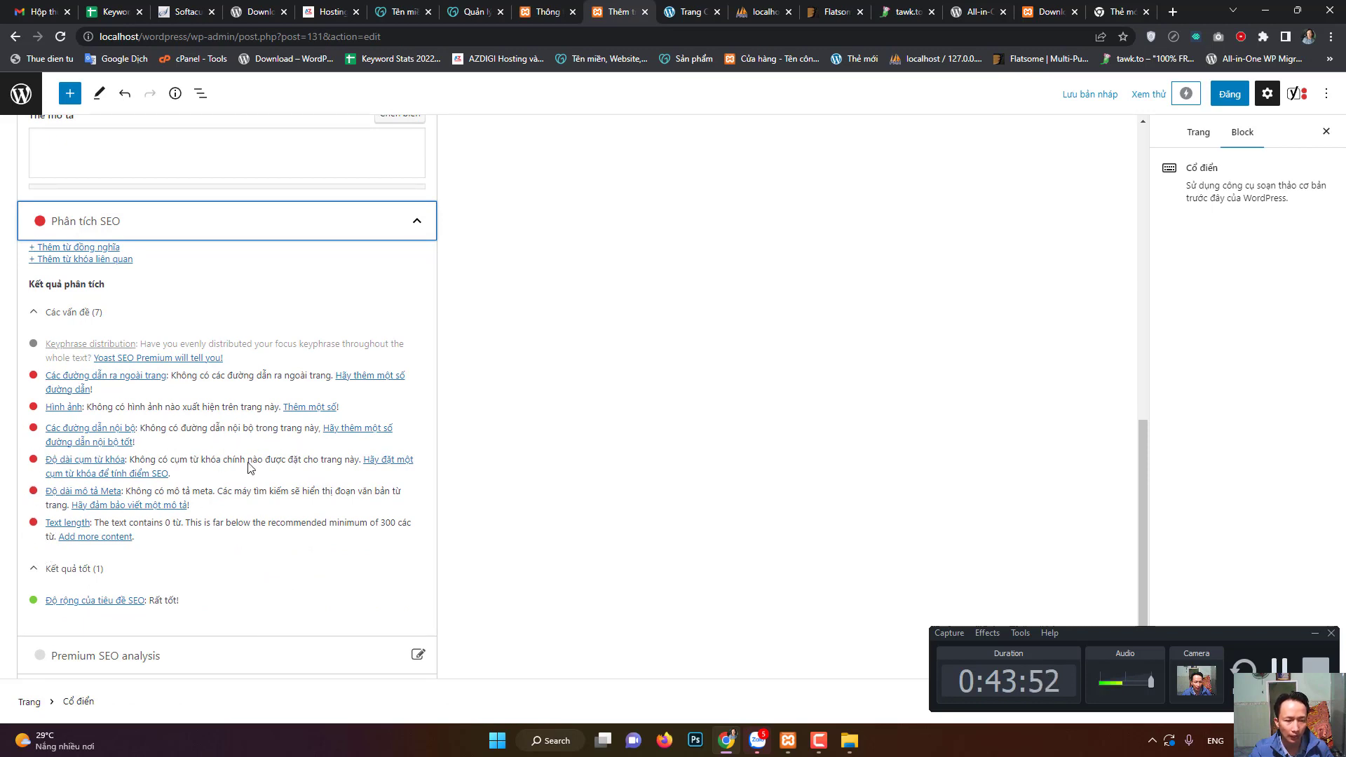
pyautogui.scroll(8, 379, 424)
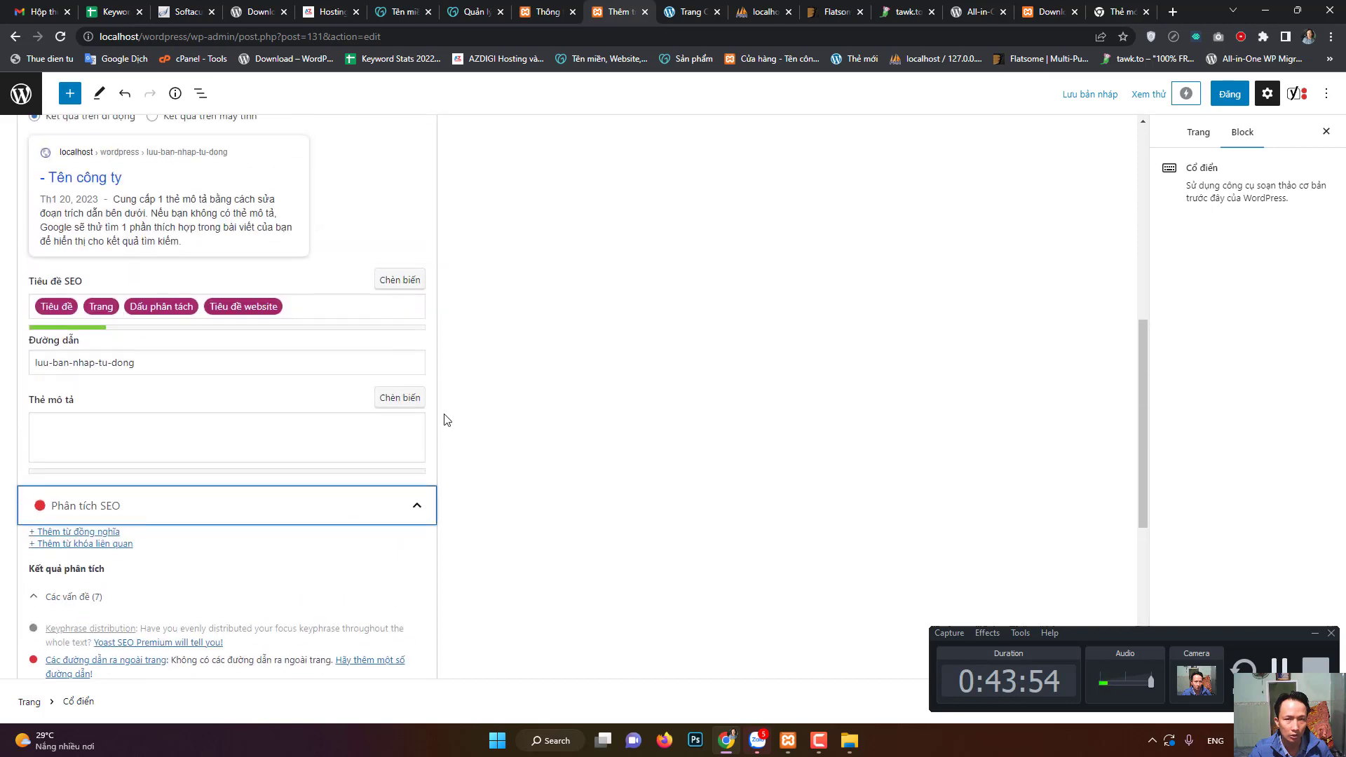
pyautogui.scroll(-6, 633, 484)
pyautogui.scroll(-5, 114, 596)
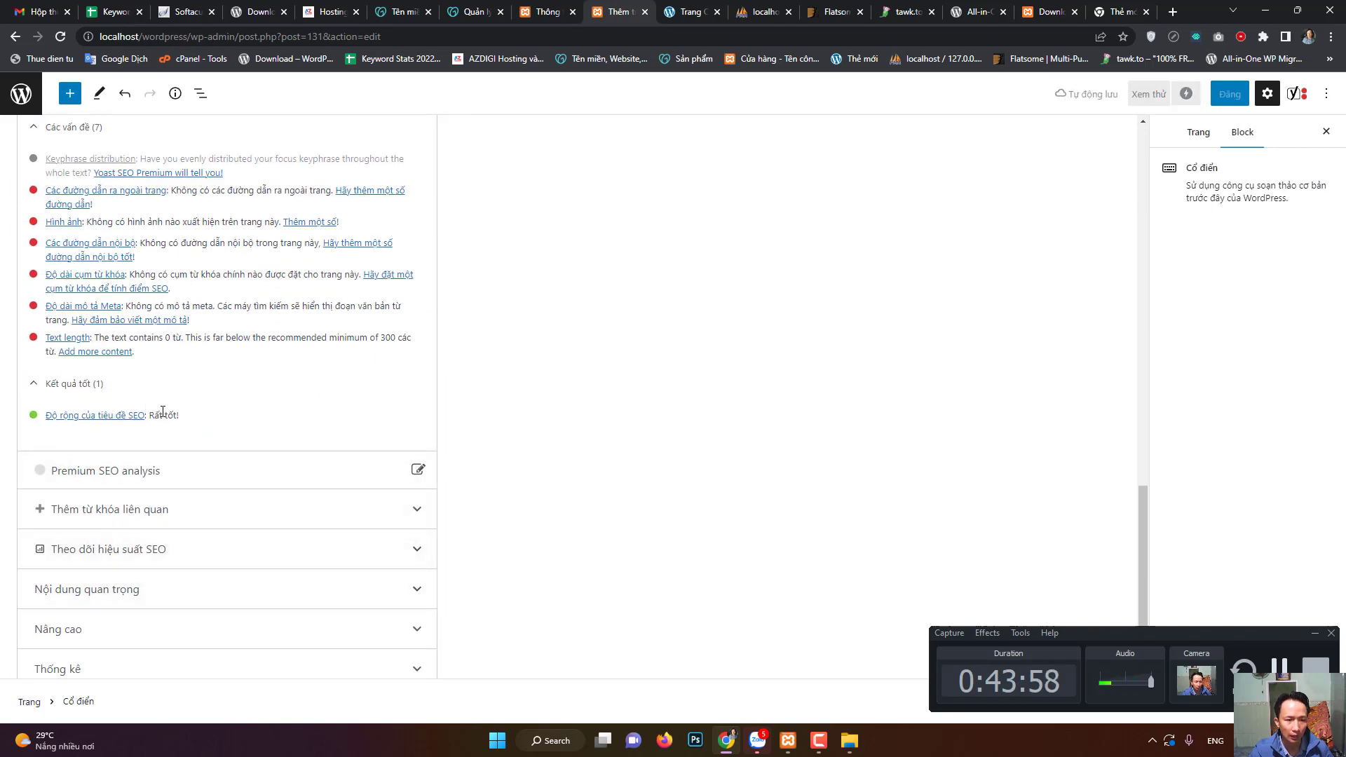
pyautogui.scroll(10, 736, 364)
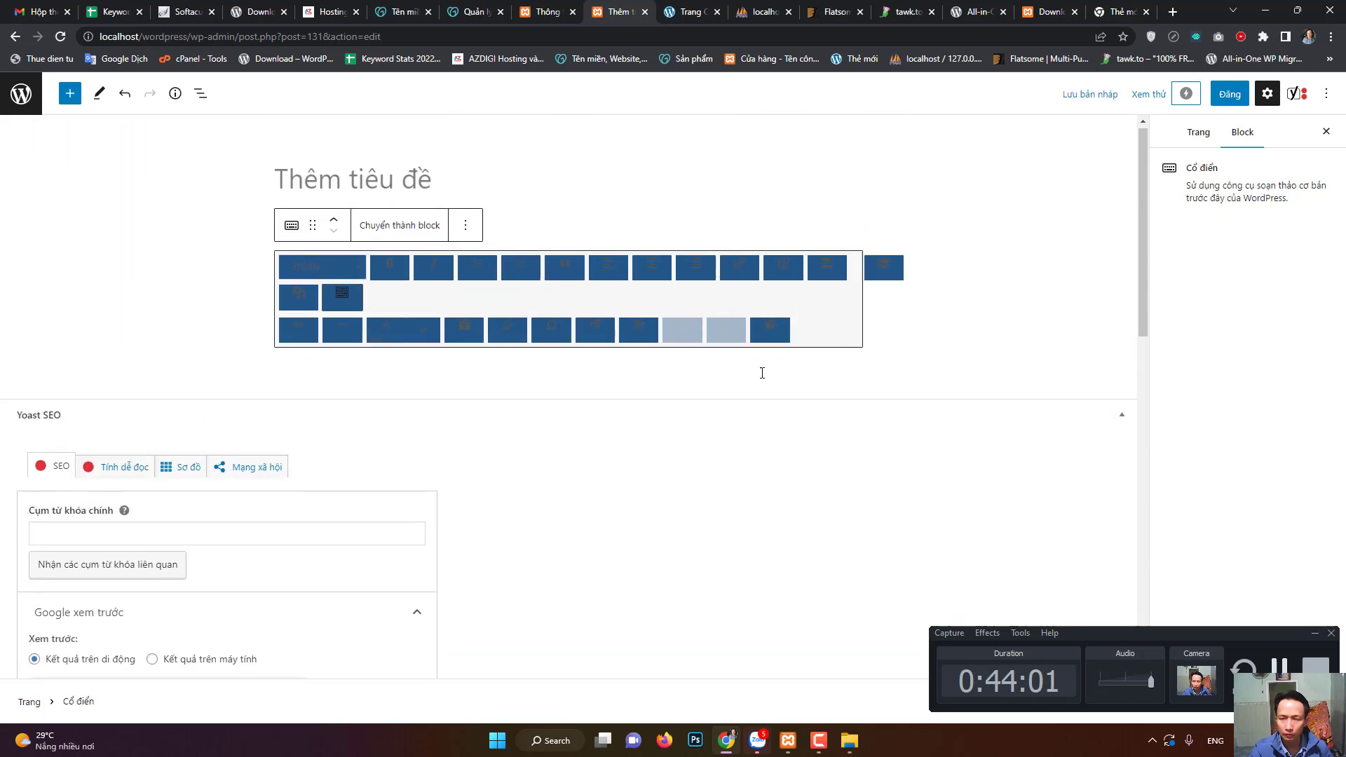
# - Switch the sidebar to the Trang tab, then exit via the WordPress logo
pyautogui.click(1200, 133)
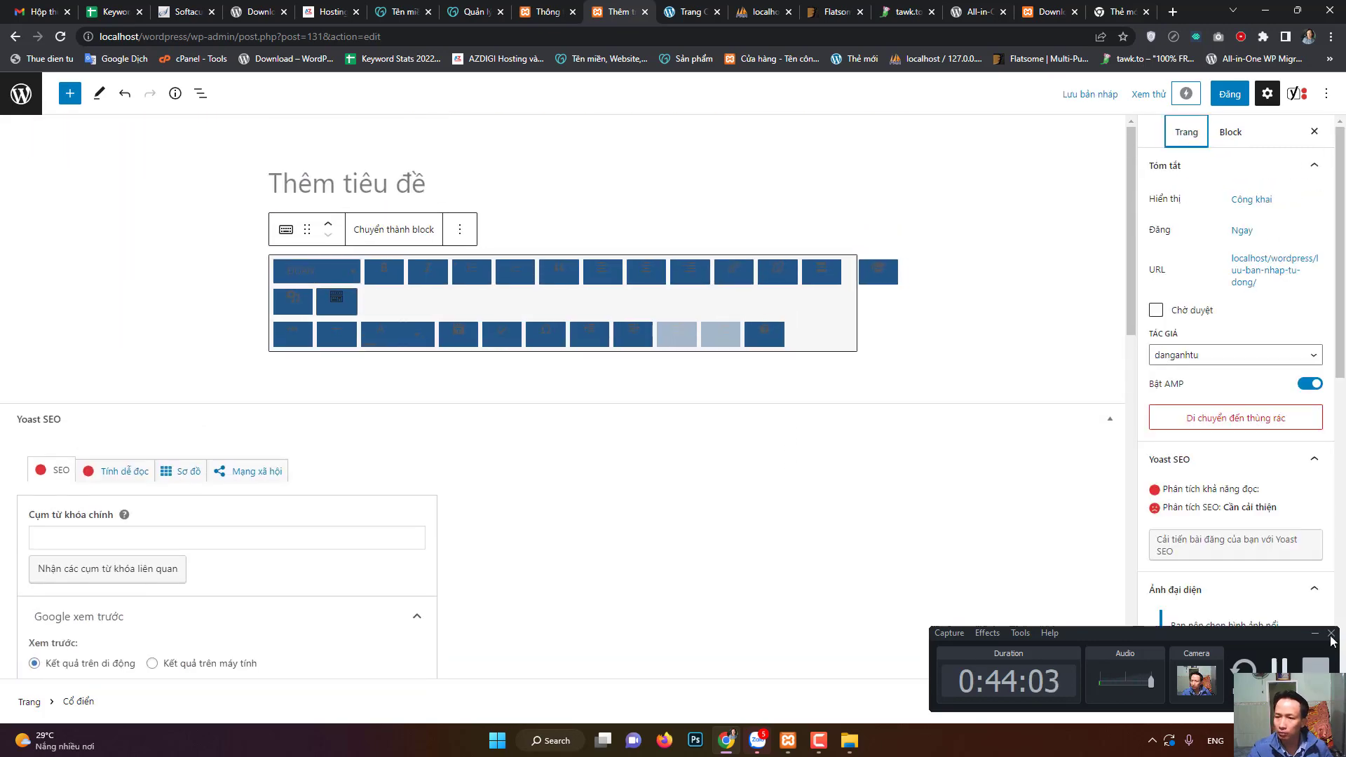
pyautogui.moveTo(1258, 630); pyautogui.dragTo(950, 589)
pyautogui.scroll(-5, 1249, 488)
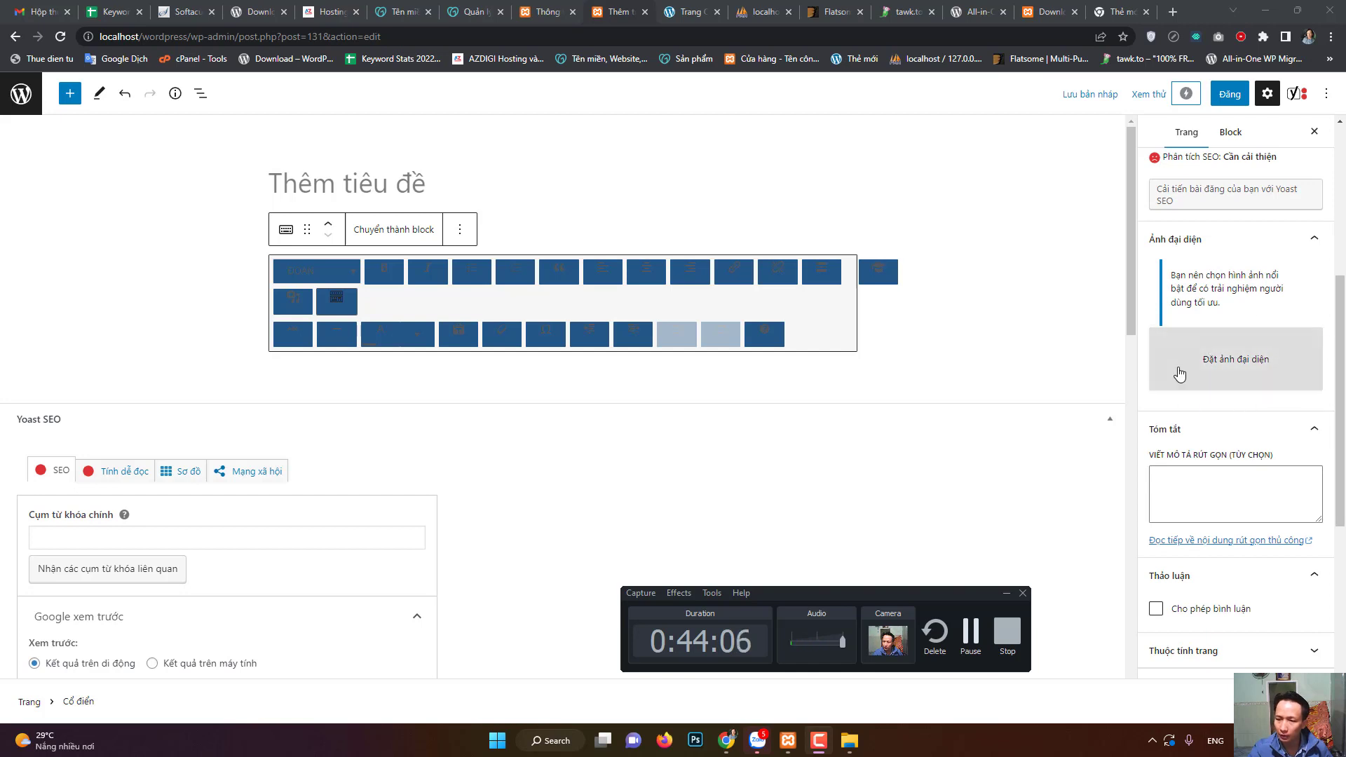
pyautogui.scroll(5, 1223, 365)
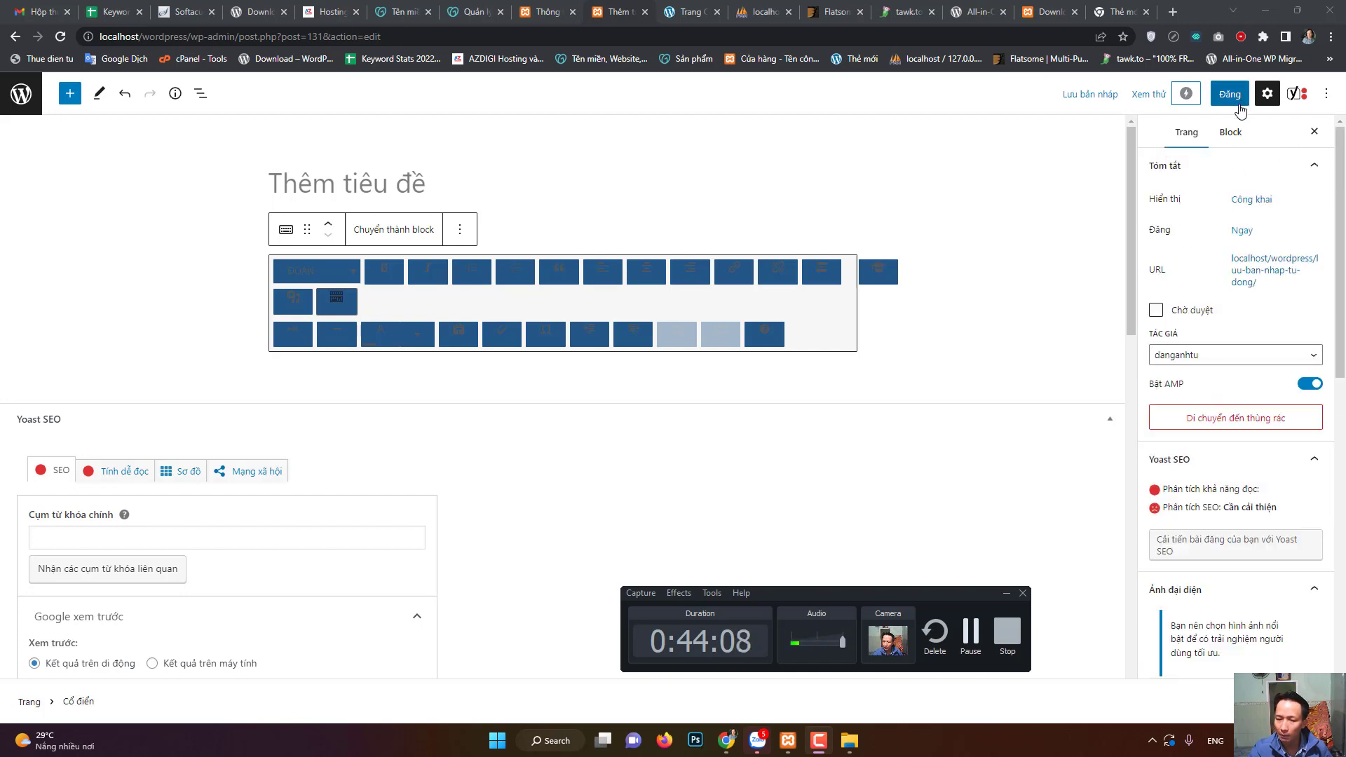
pyautogui.click(21, 94)
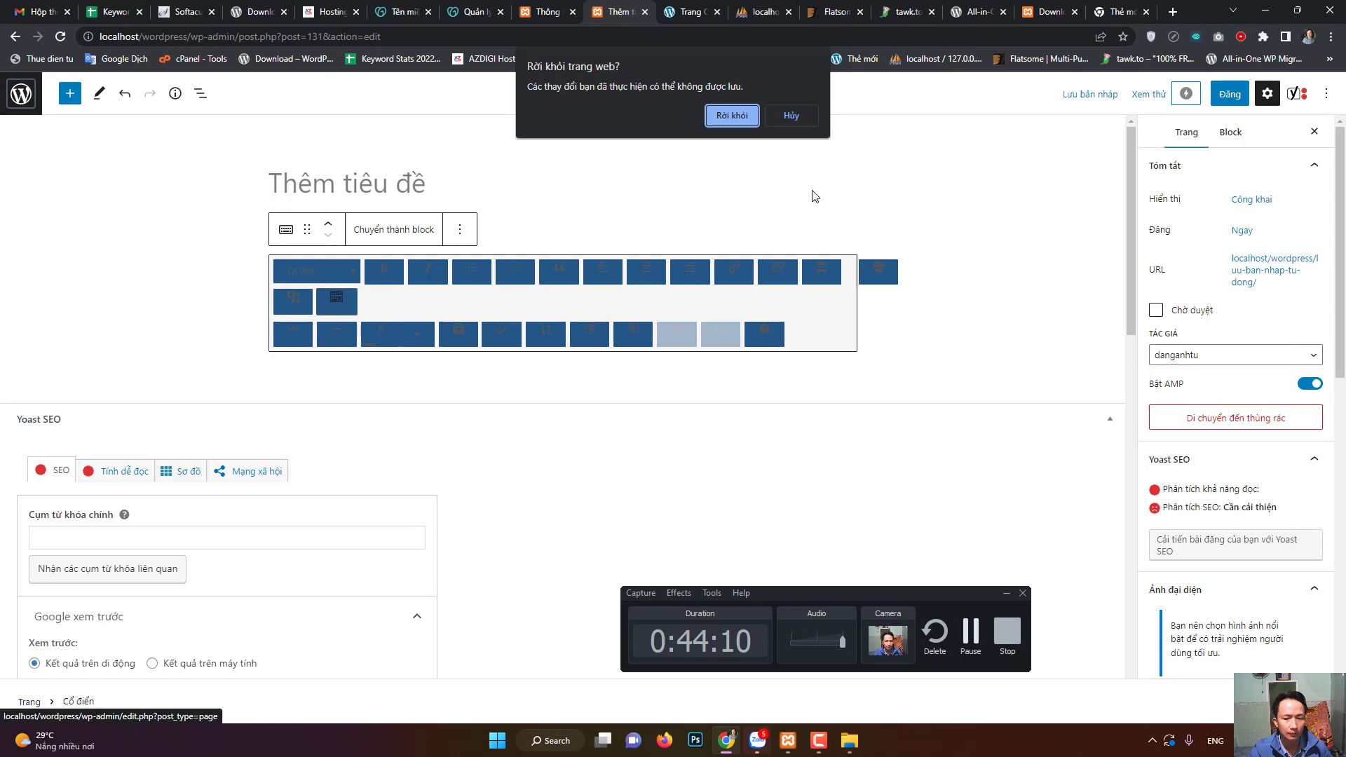
# - Confirm 'Rời khỏi', then bulk-trash both '(không có tiêu đề)' drafts with 'Bỏ vào thùng rác'
pyautogui.click(742, 117)
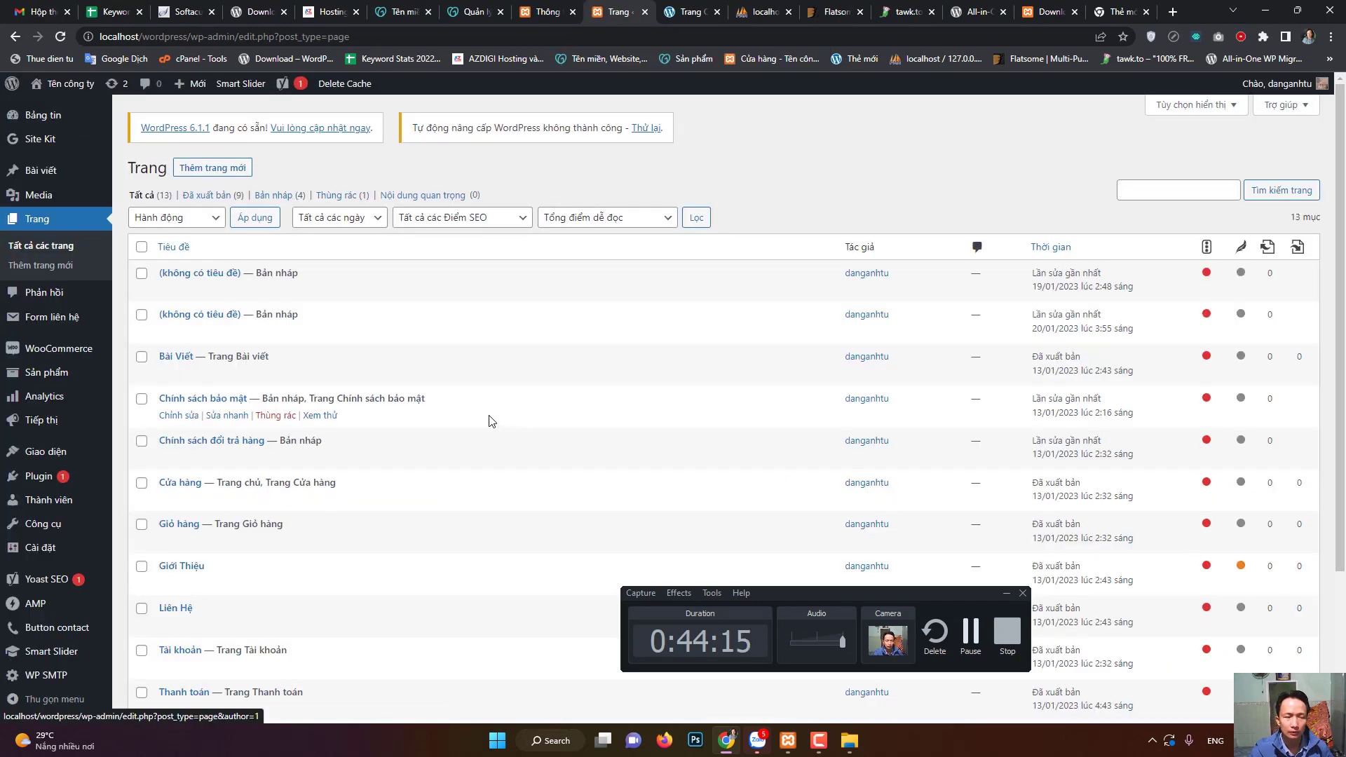
pyautogui.click(141, 273)
pyautogui.click(141, 314)
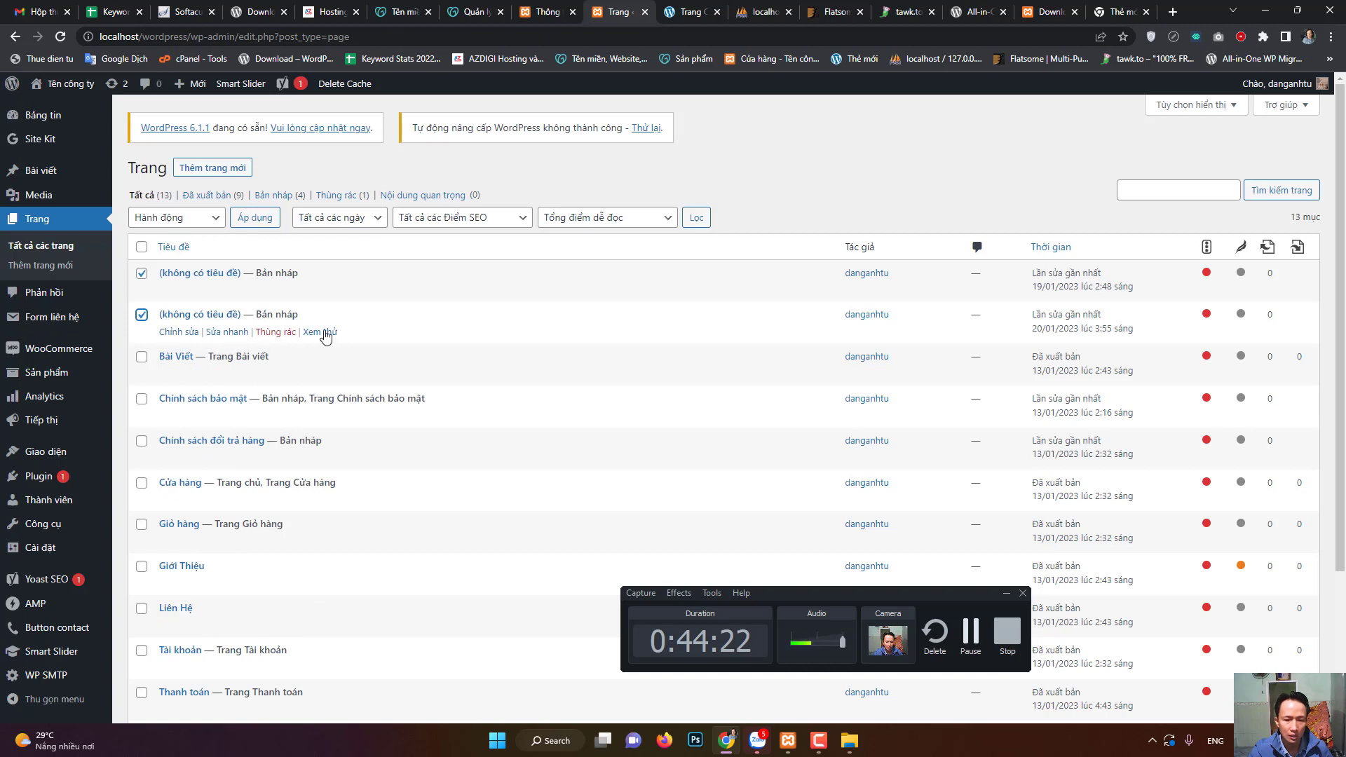
pyautogui.click(199, 218)
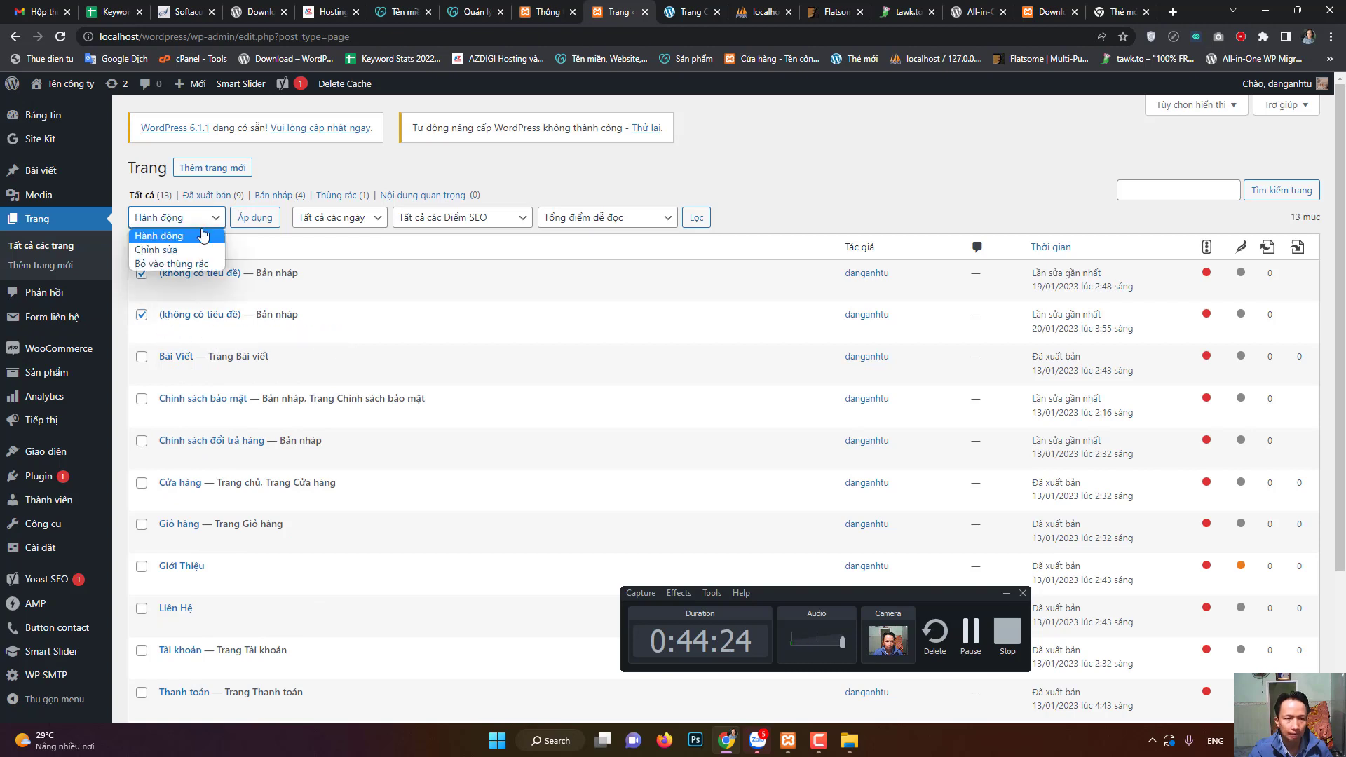
pyautogui.click(192, 264)
pyautogui.click(254, 217)
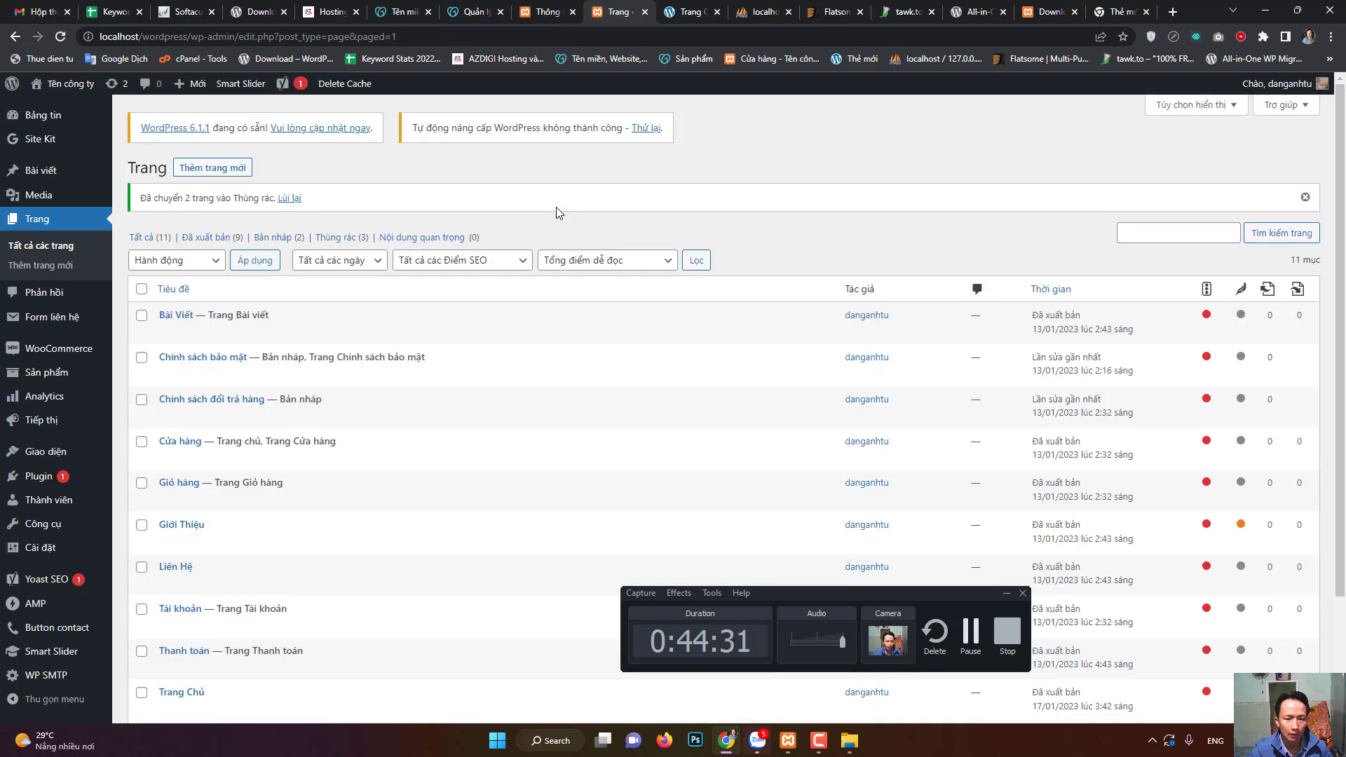
pyautogui.moveTo(56, 459)
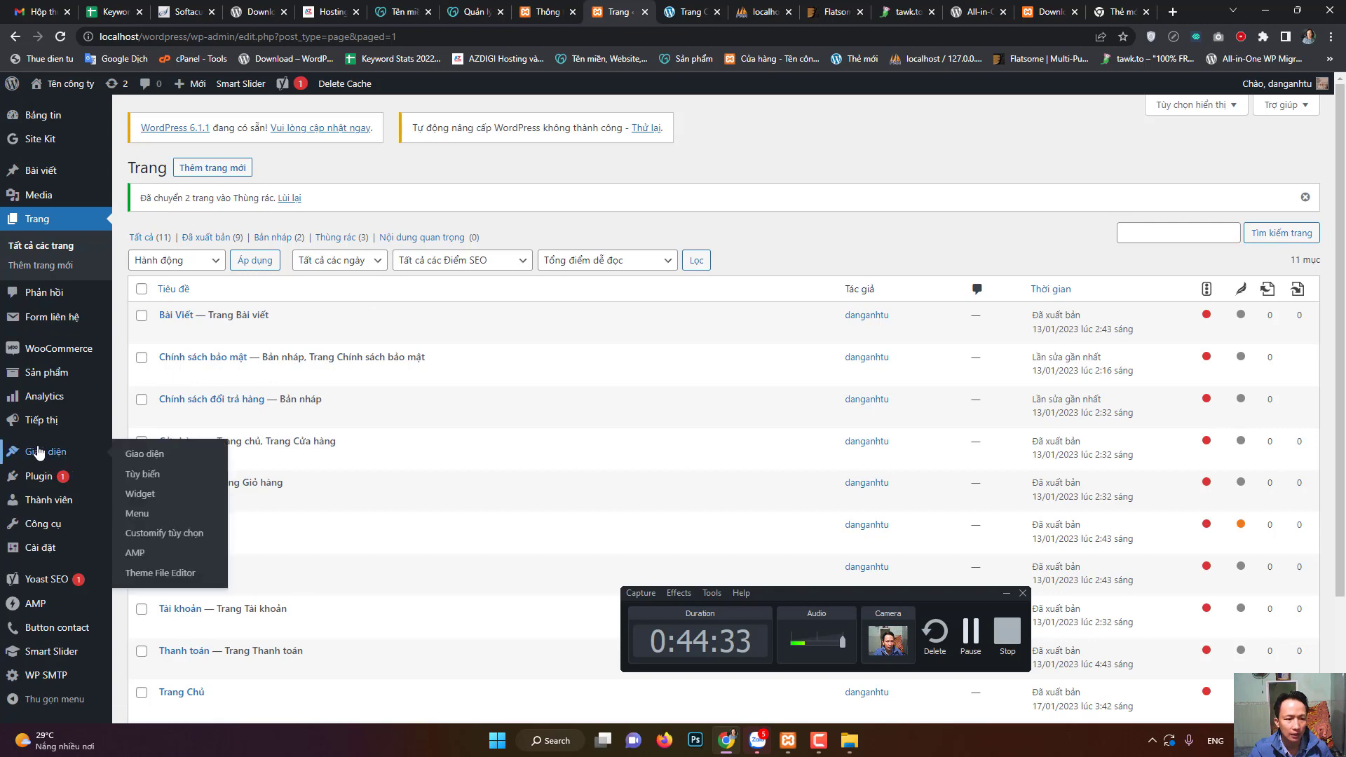
# - Open Menu Chính in the Menus editor and save its current structure
pyautogui.click(136, 514)
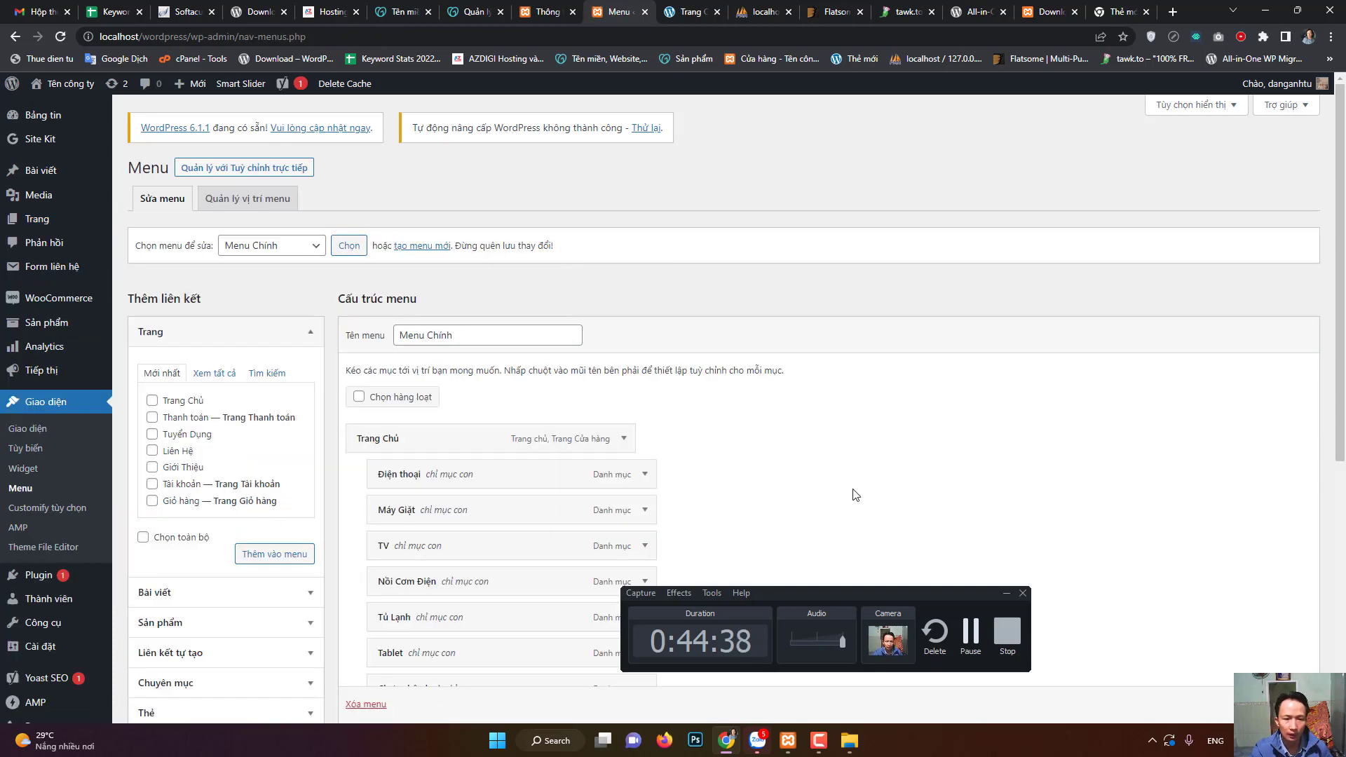
pyautogui.click(456, 335)
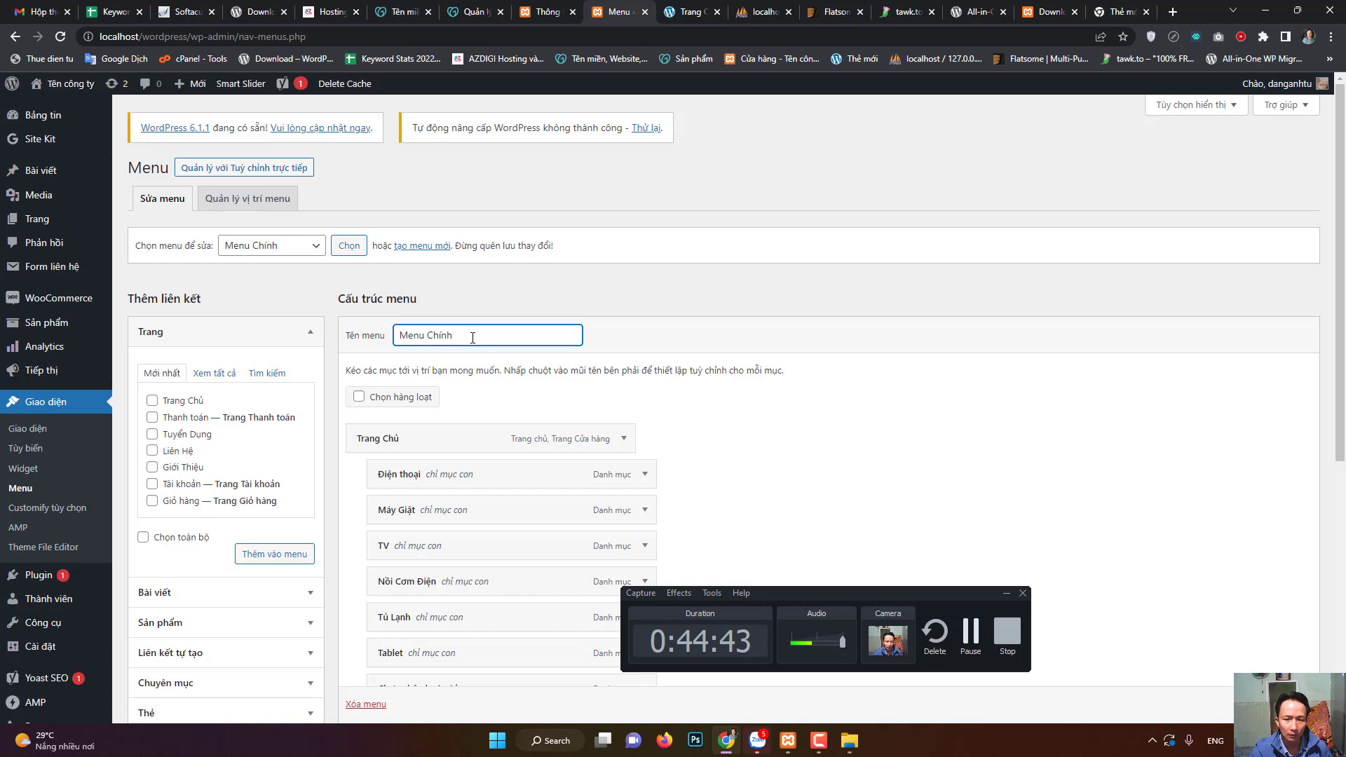
pyautogui.scroll(-5, 1006, 523)
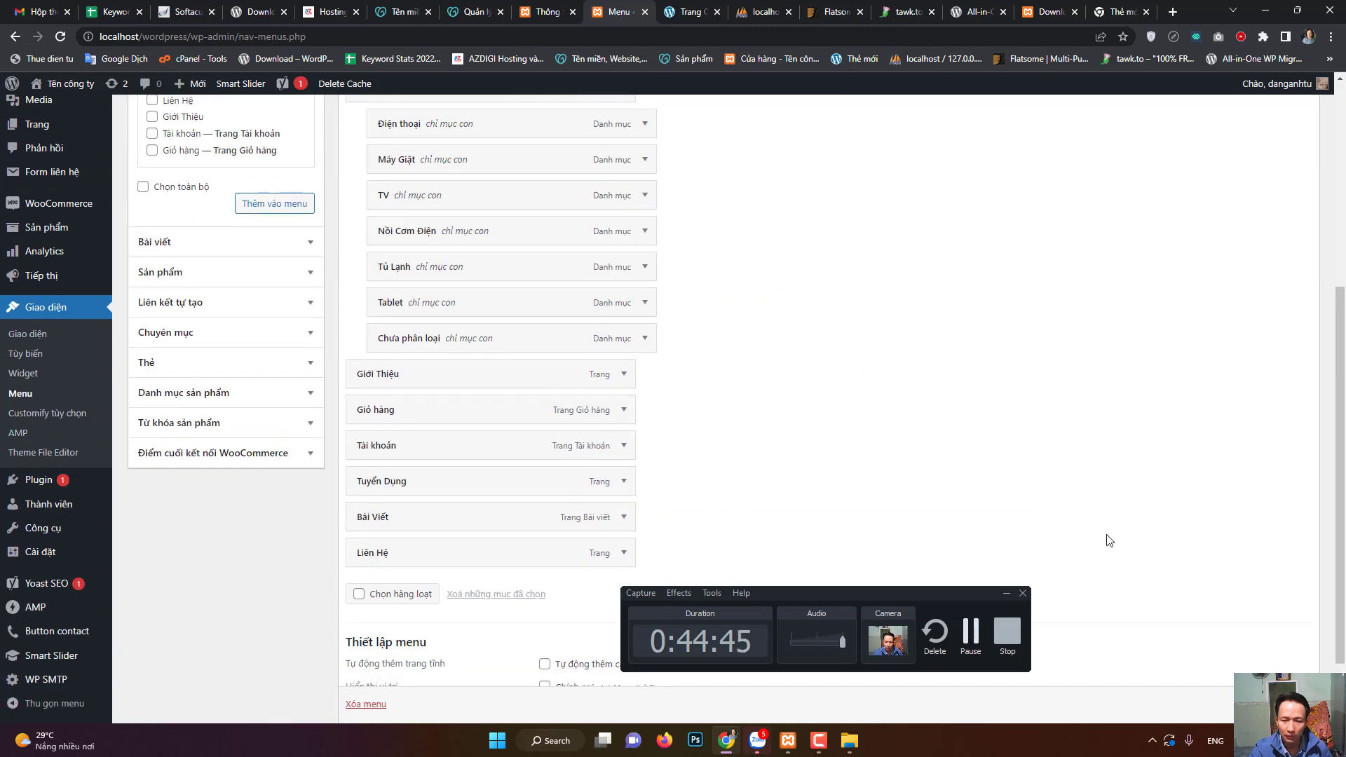
pyautogui.scroll(-2, 1110, 542)
pyautogui.click(1280, 645)
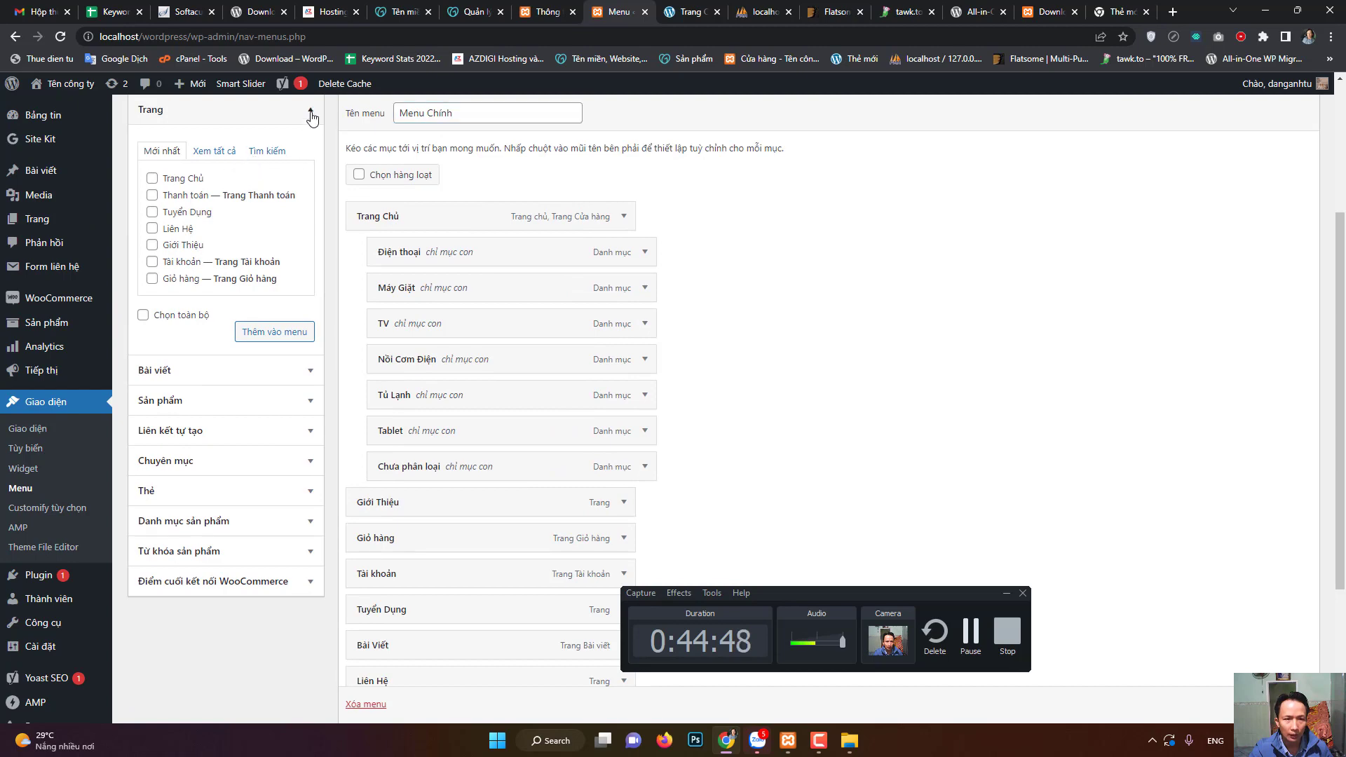
# - Try nesting Giỏ hàng under Giới Thiệu in the menu structure
pyautogui.click(310, 110)
pyautogui.scroll(3, 211, 343)
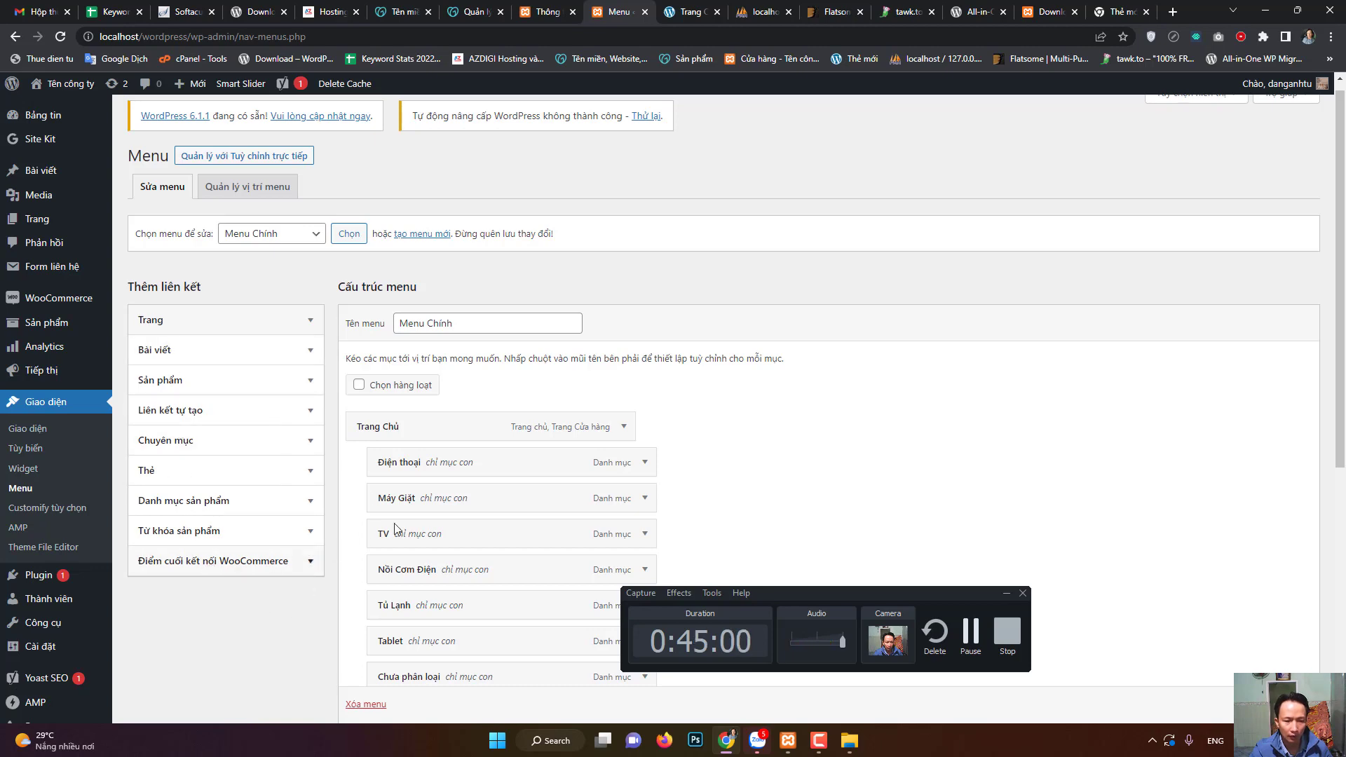
pyautogui.scroll(-5, 730, 442)
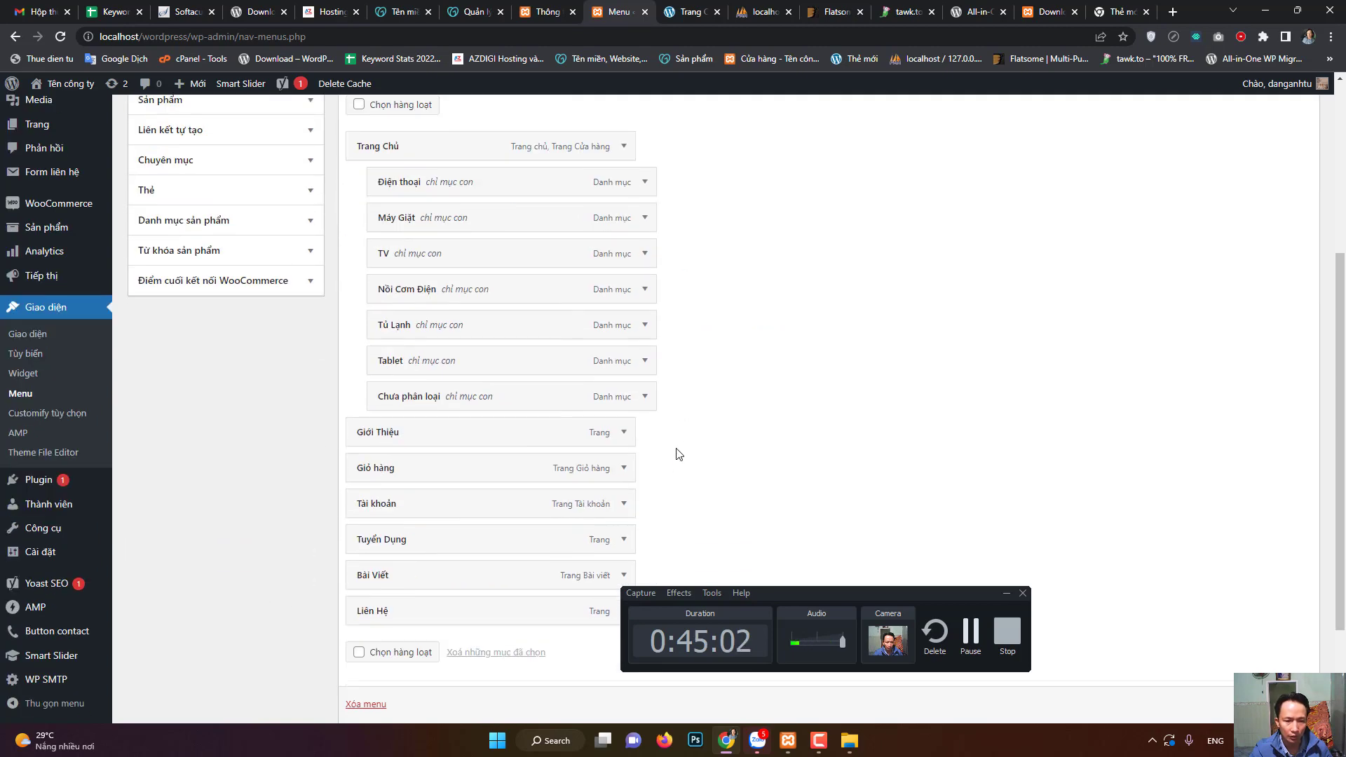
pyautogui.moveTo(496, 402)
pyautogui.mouseDown()
pyautogui.moveTo(491, 454)
pyautogui.moveTo(515, 381)
pyautogui.moveTo(517, 415)
pyautogui.moveTo(591, 418)
pyautogui.moveTo(505, 408)
pyautogui.mouseUp()
pyautogui.scroll(-1, 884, 579)
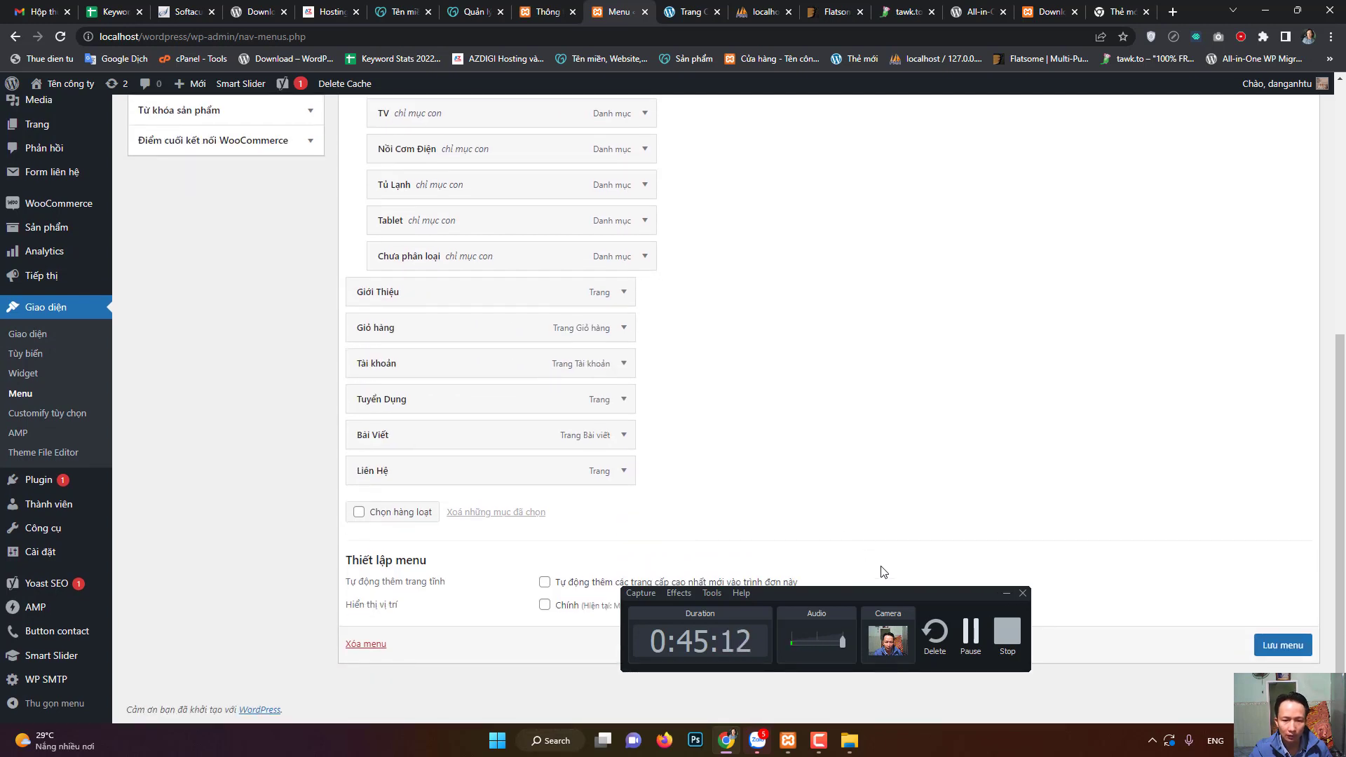
pyautogui.moveTo(870, 590); pyautogui.dragTo(1062, 326)
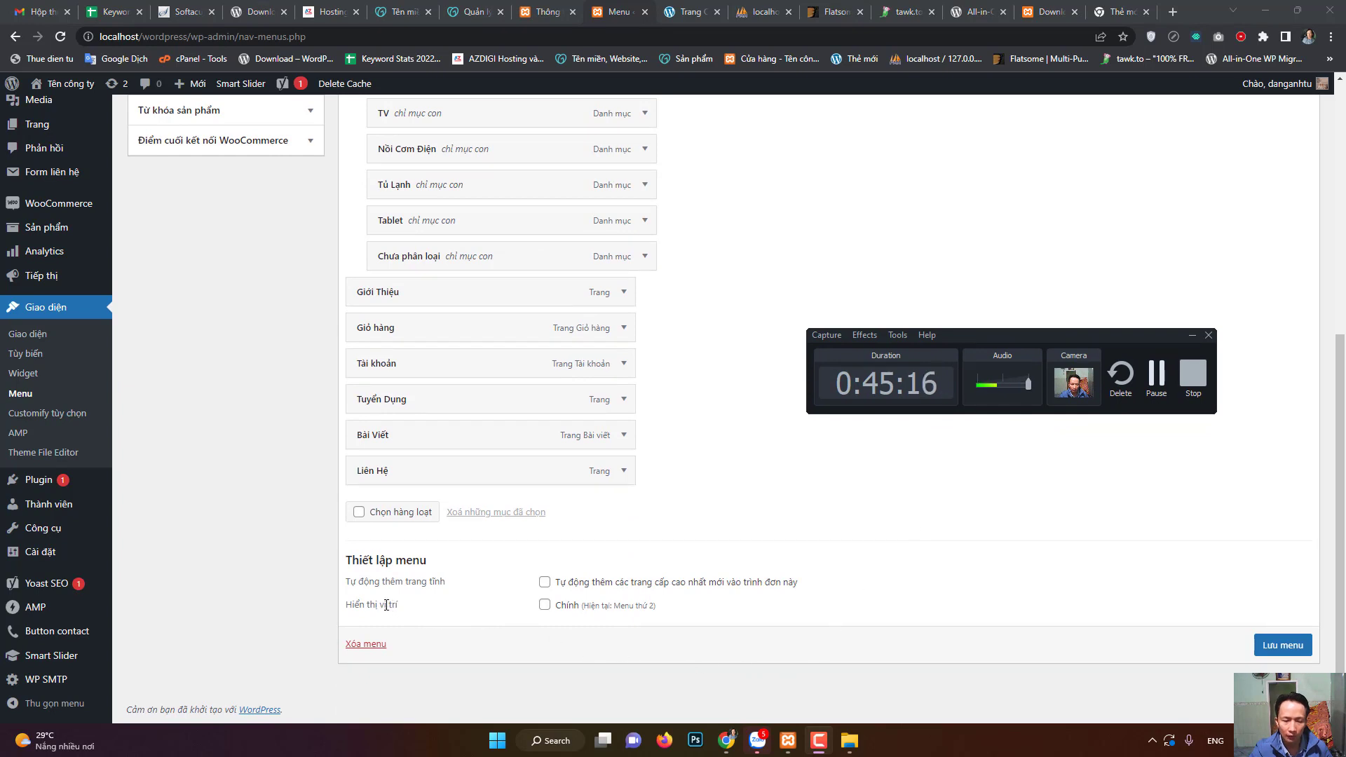
# - Tick the Chính display location and save the menu with 'Lưu menu'
pyautogui.click(546, 606)
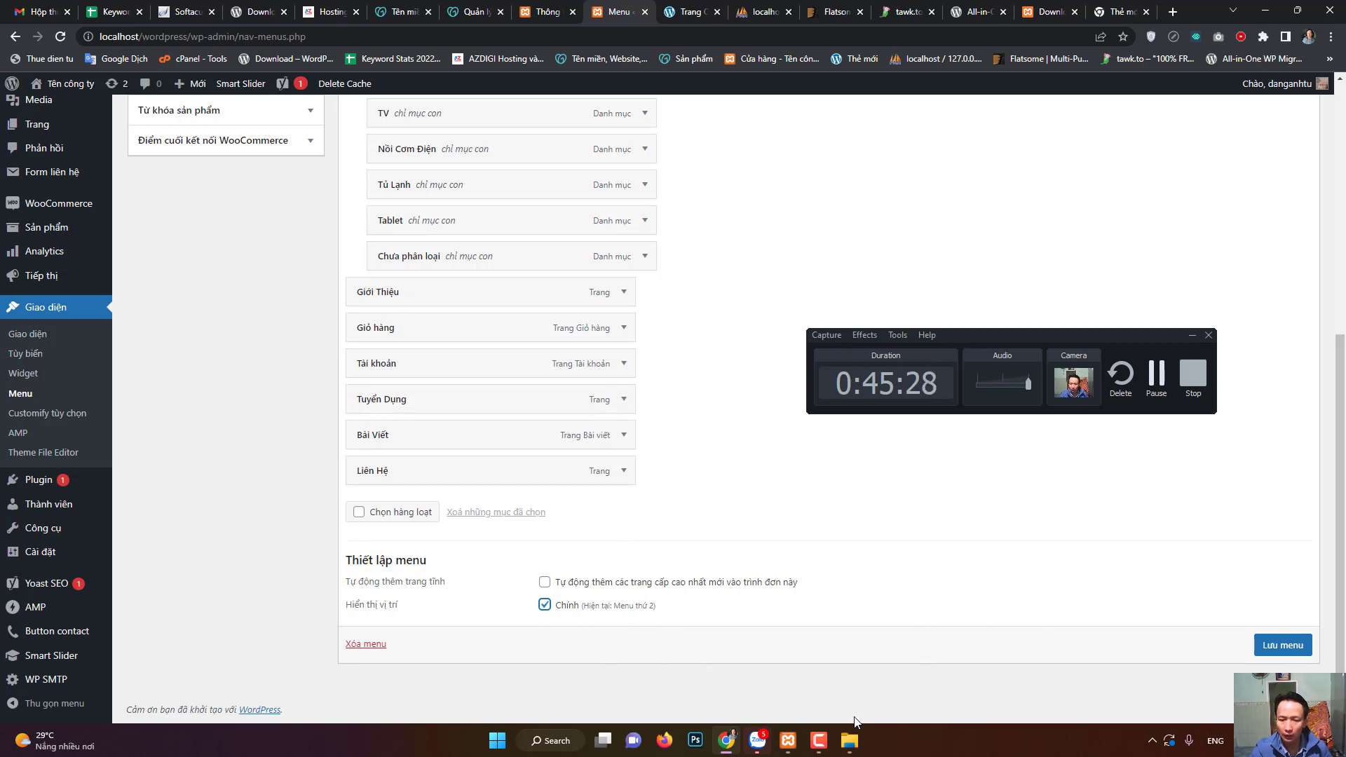
pyautogui.click(1284, 645)
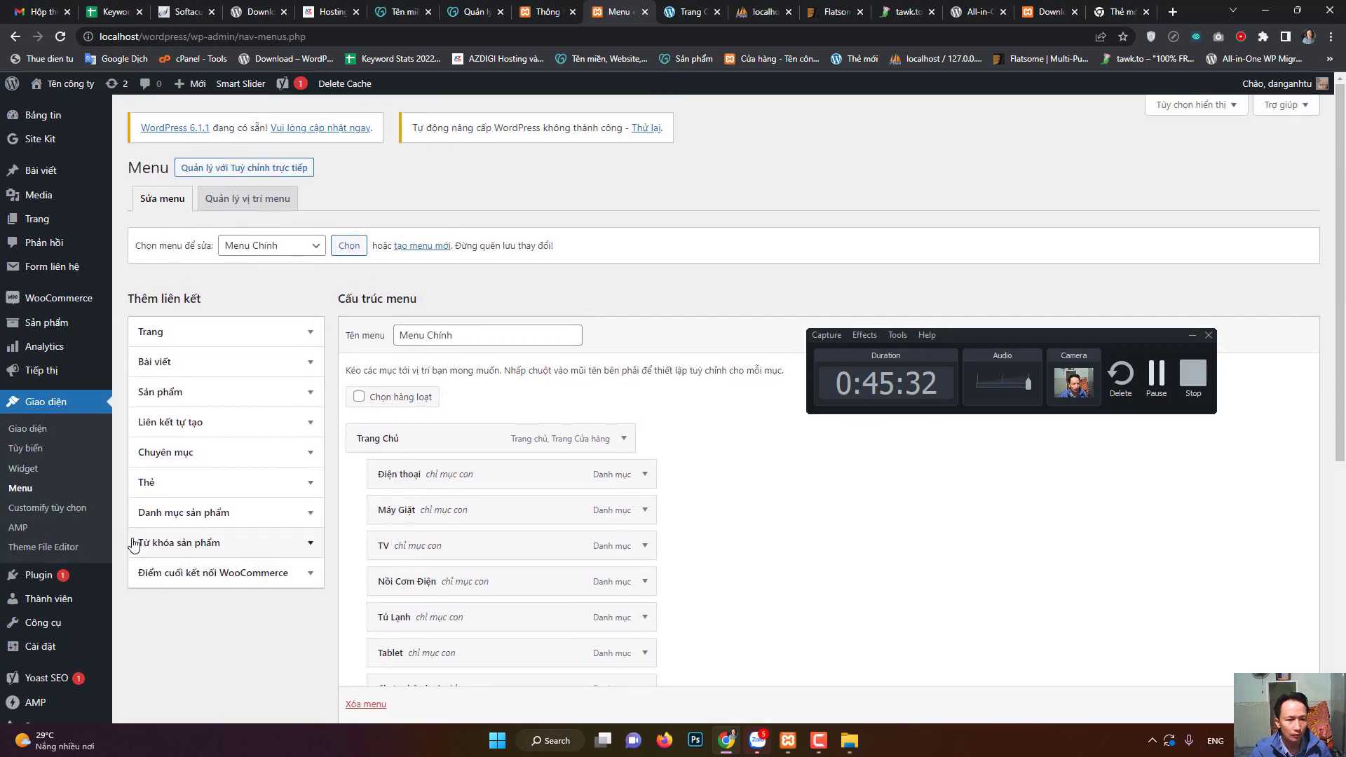
pyautogui.moveTo(52, 89)
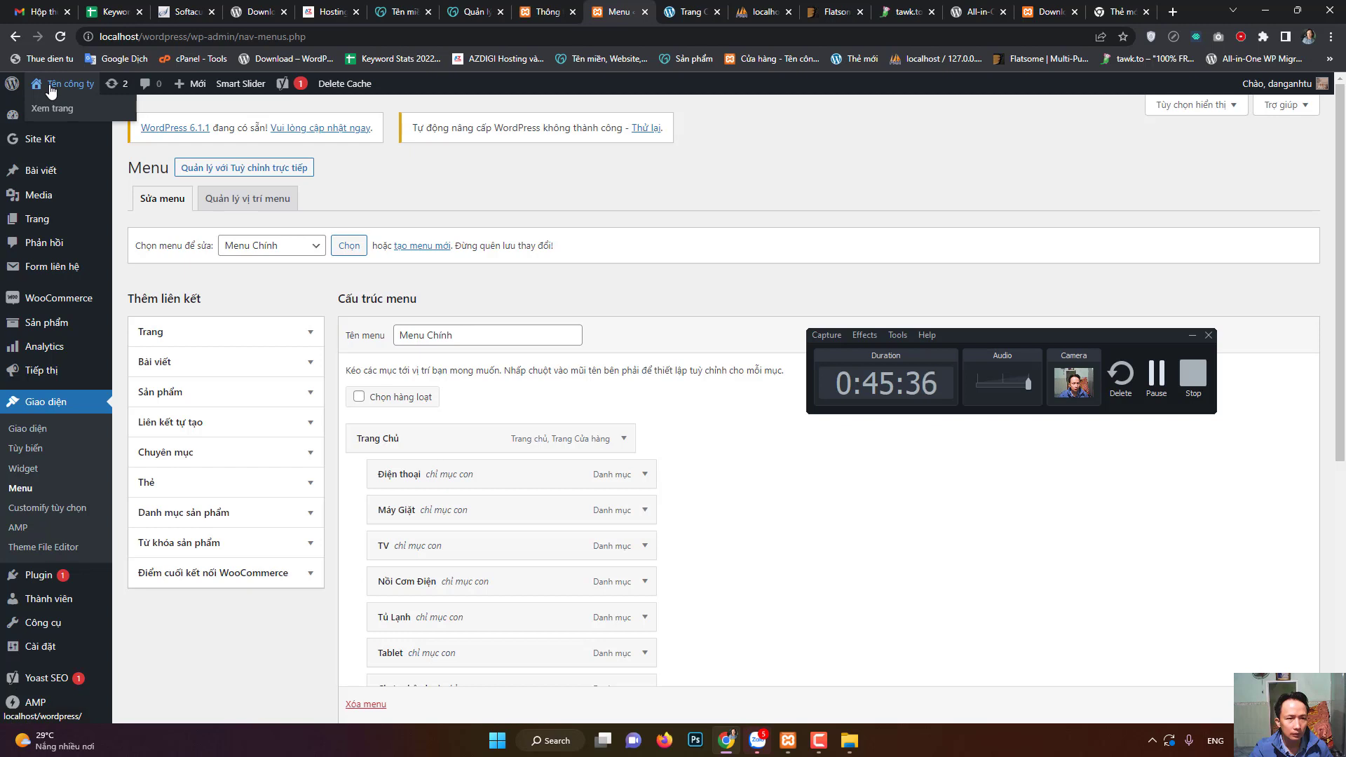
# - Visit the storefront, confirming 'Rời khỏi', then open About WordPress from the admin-bar logo
pyautogui.click(50, 89)
pyautogui.click(745, 116)
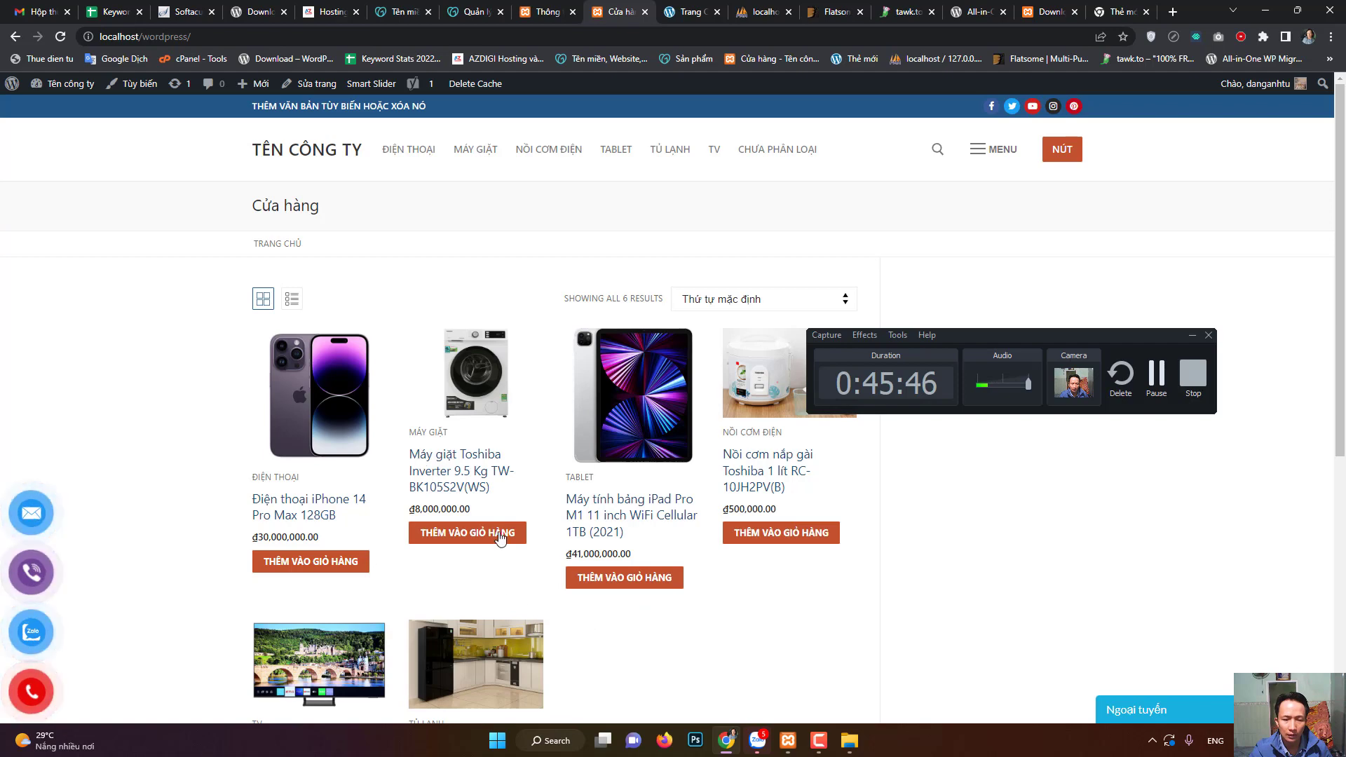
pyautogui.moveTo(16, 96)
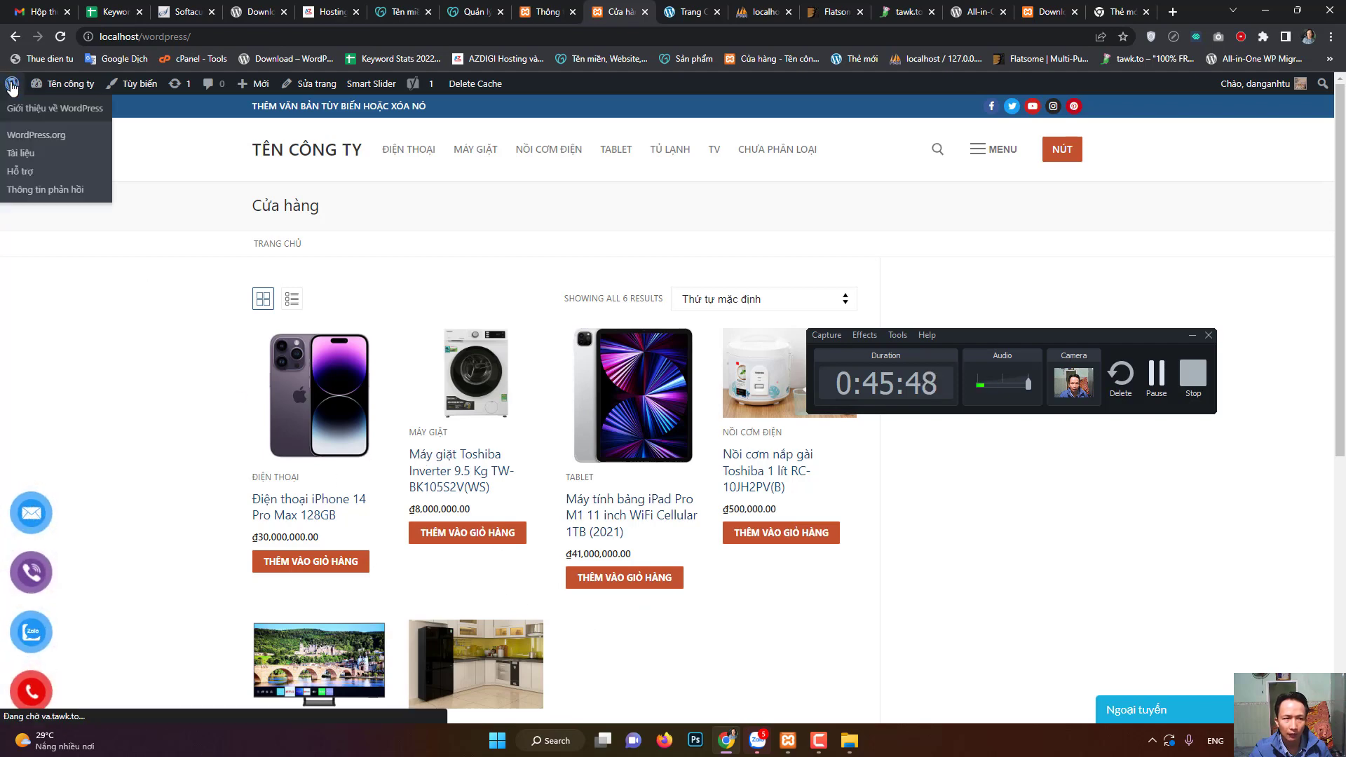
pyautogui.click(16, 95)
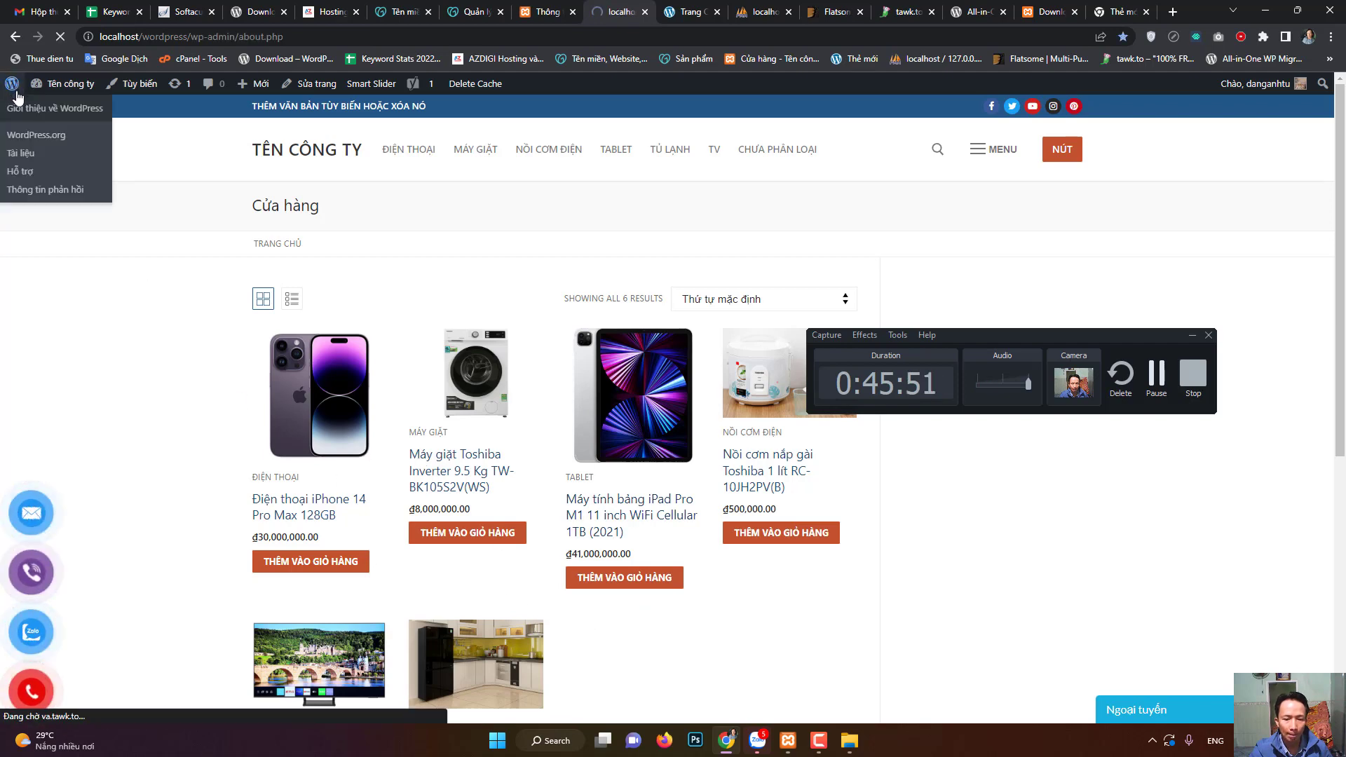
# - Keep Cửa hàng as homepage and Bài Viết as posts page, then save Reading settings
pyautogui.moveTo(51, 505)
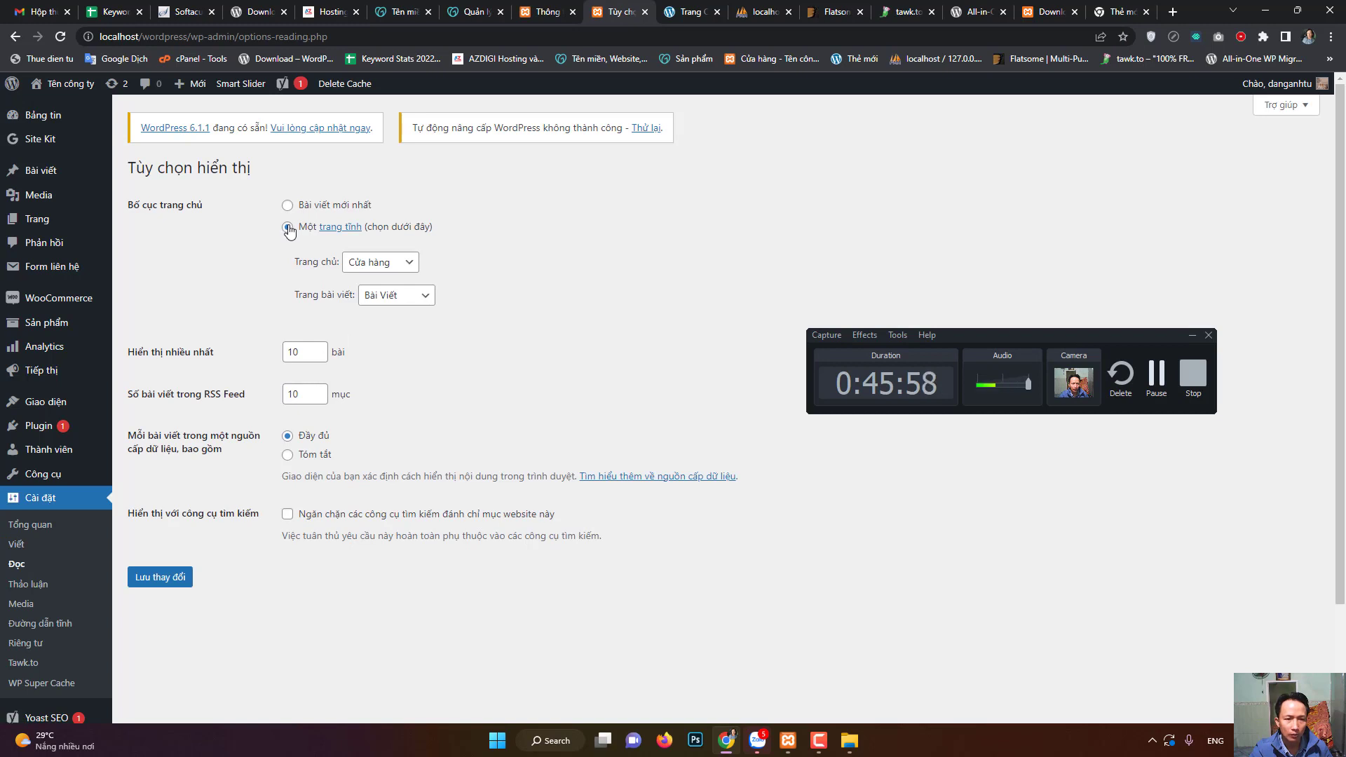
pyautogui.click(377, 268)
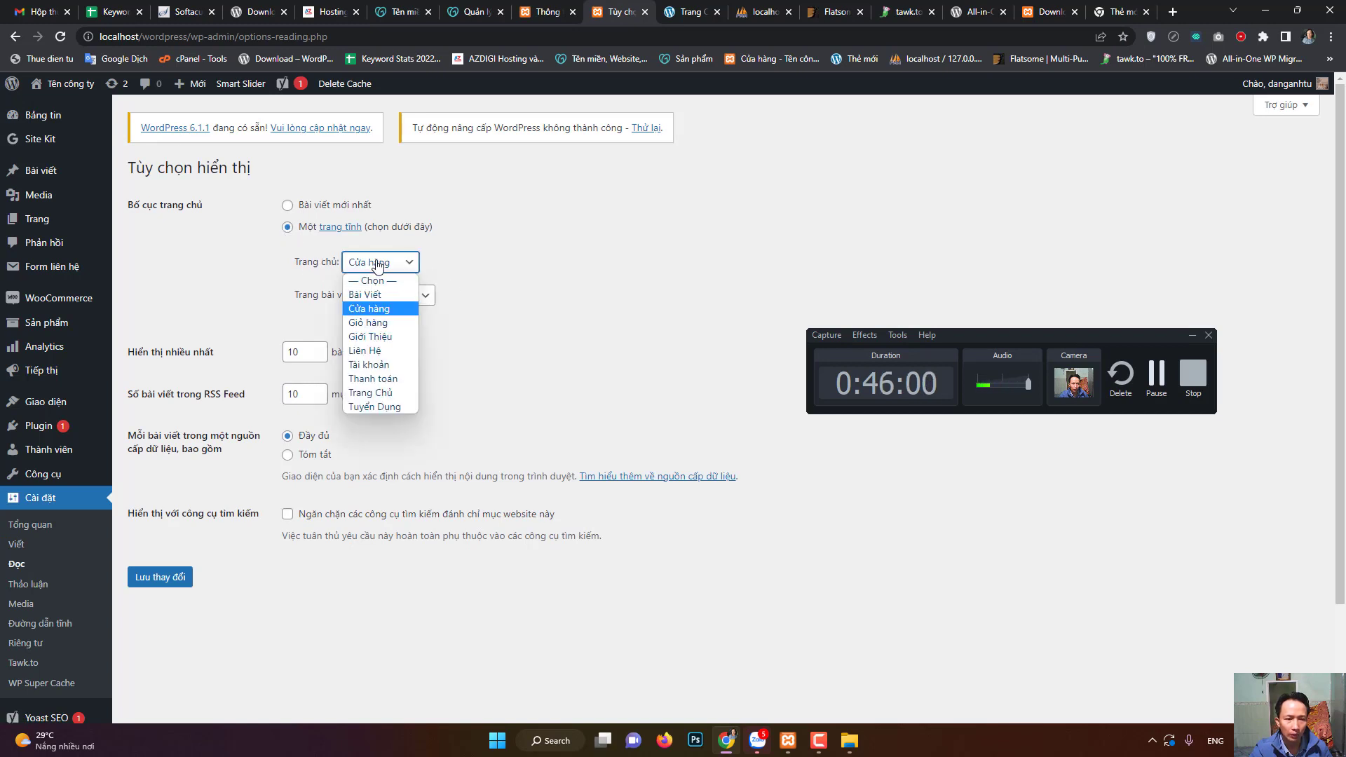
pyautogui.click(383, 313)
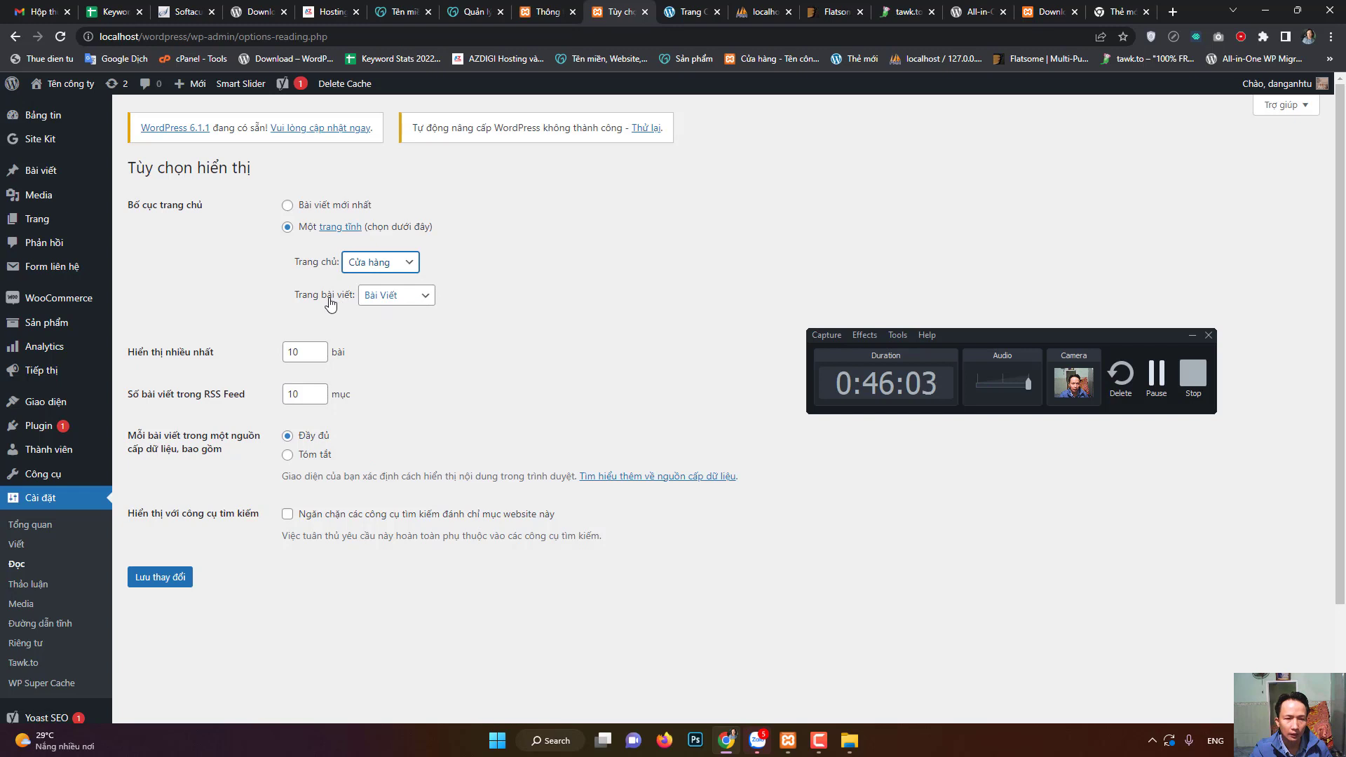
pyautogui.click(403, 304)
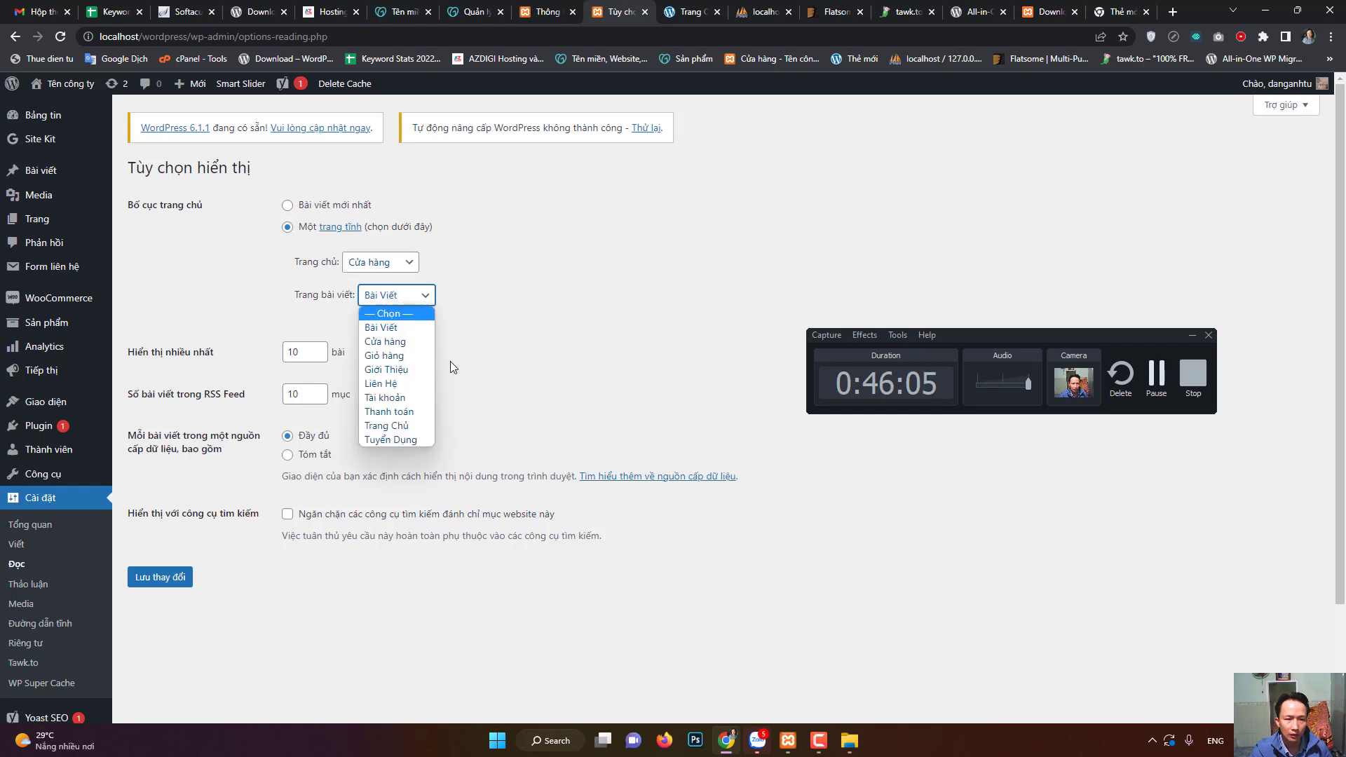
pyautogui.click(289, 634)
pyautogui.click(178, 580)
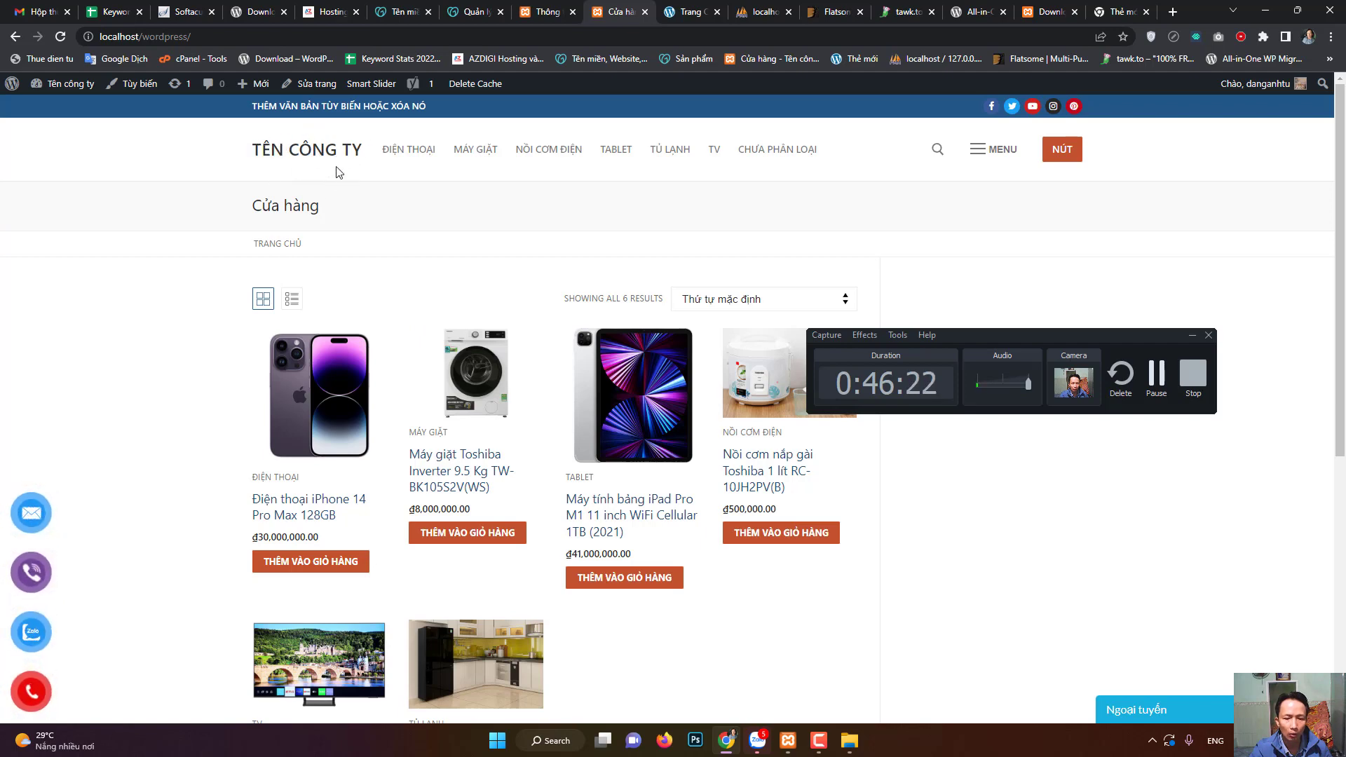
# - Open the Customify Customizer via 'Tùy biến' in the admin bar
pyautogui.click(143, 85)
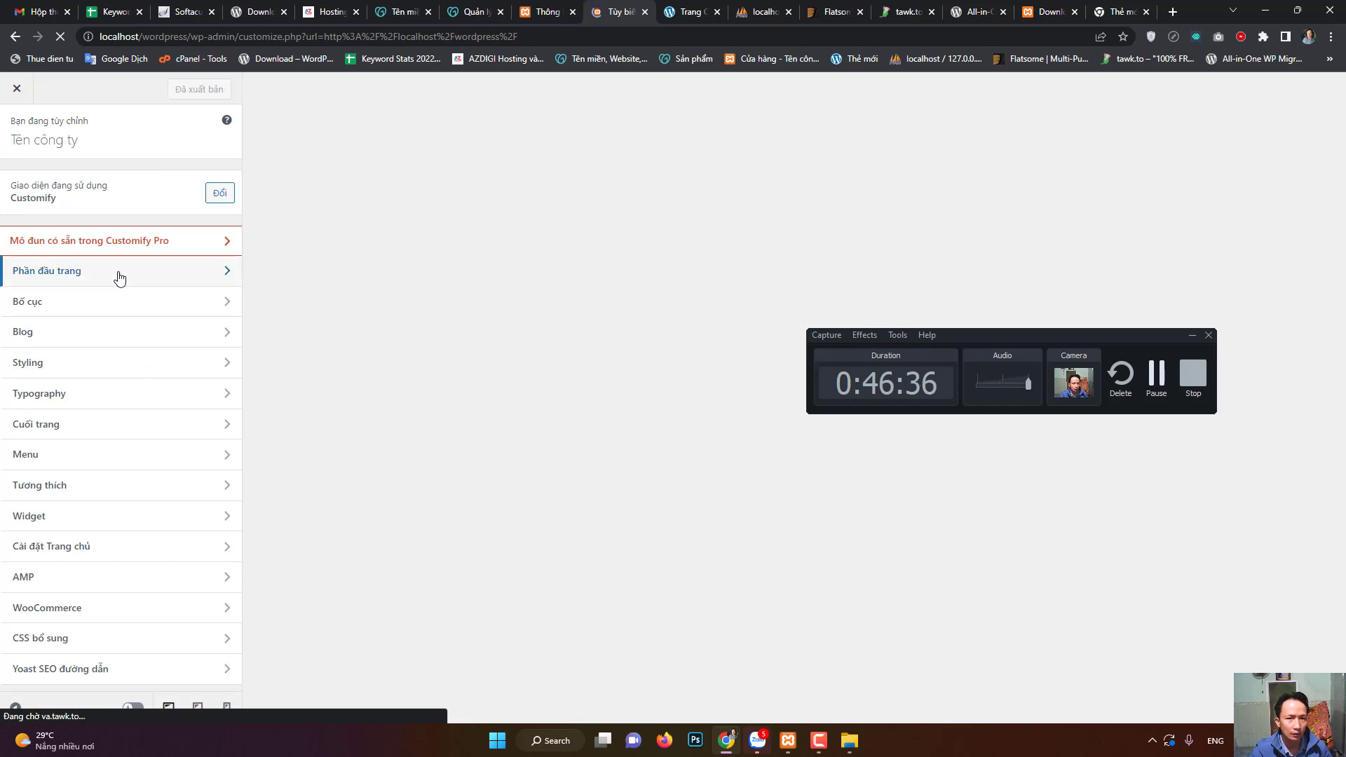
# - Open Phần đầu trang > Logo và nhận dạng website and inspect the site title and tagline fields
pyautogui.click(120, 278)
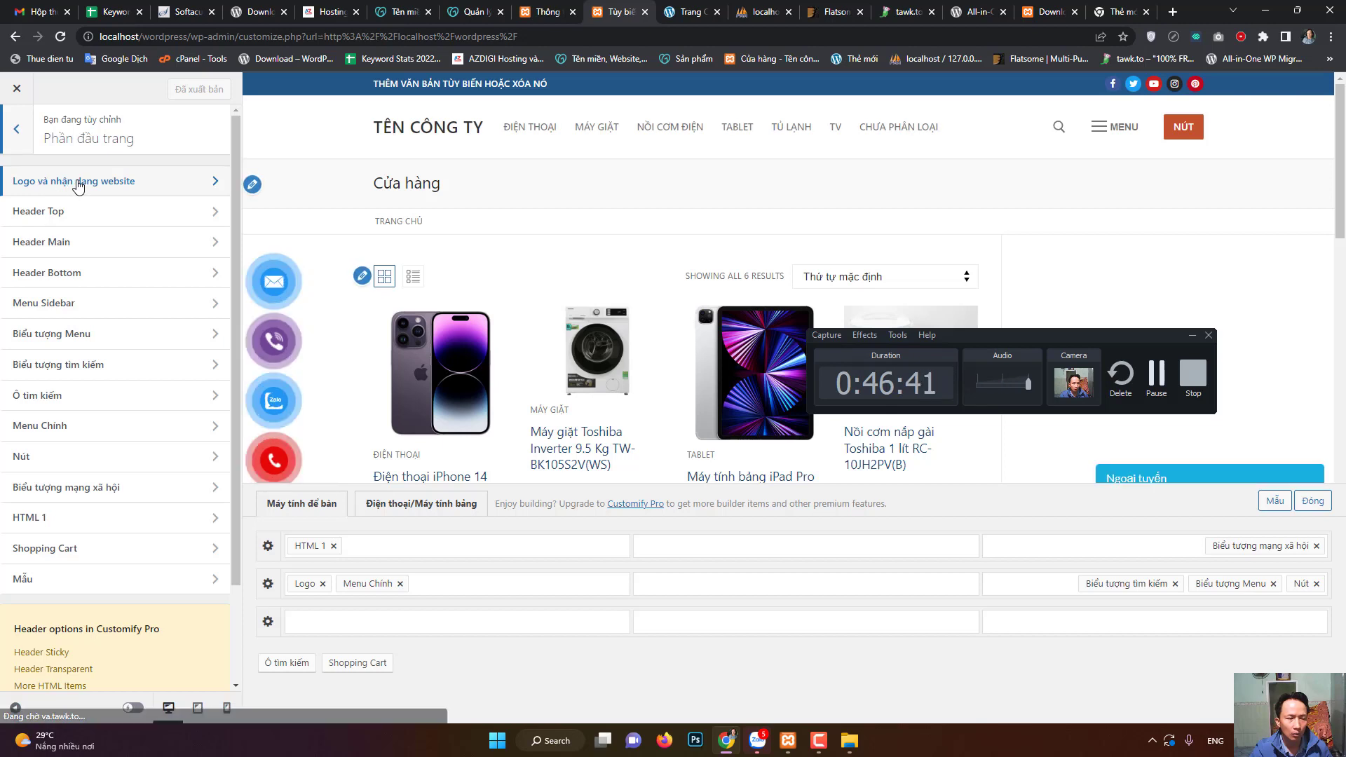
pyautogui.click(146, 184)
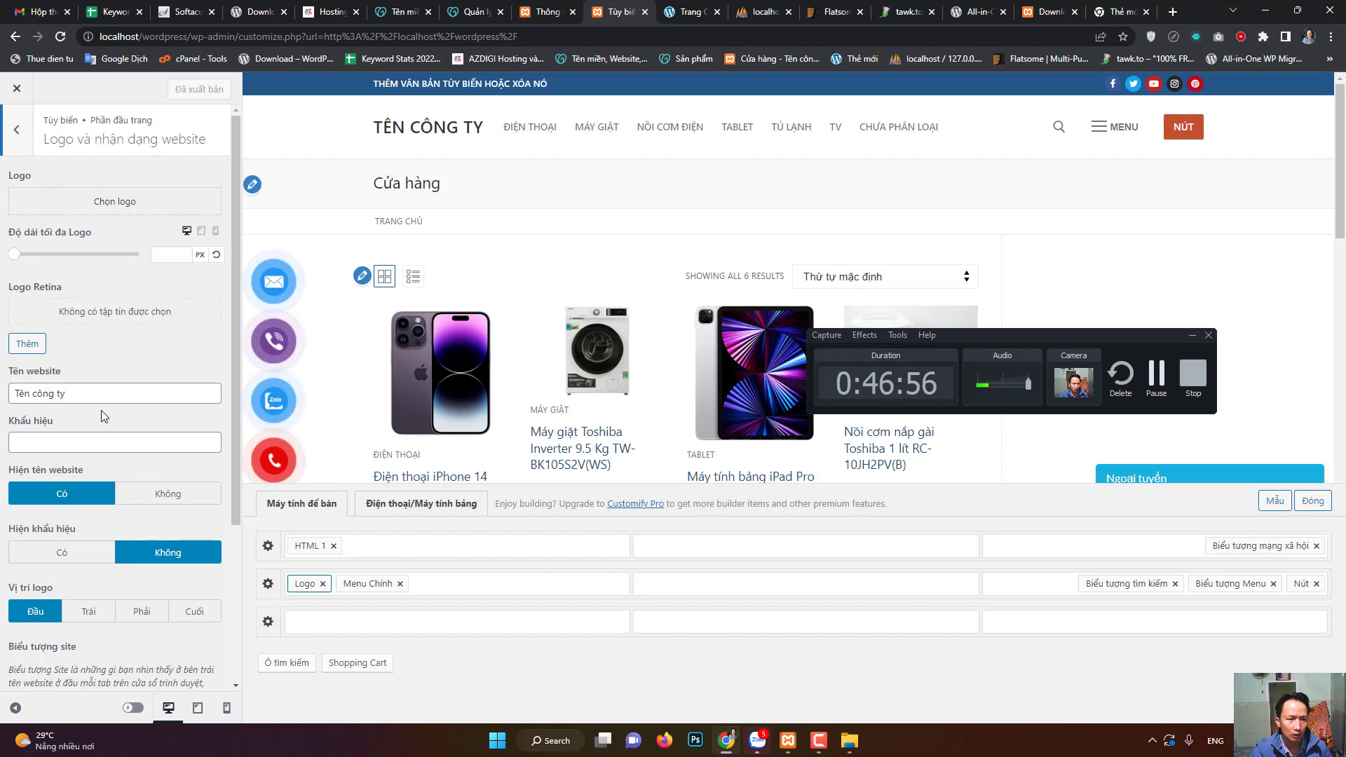
pyautogui.scroll(-1, 101, 411)
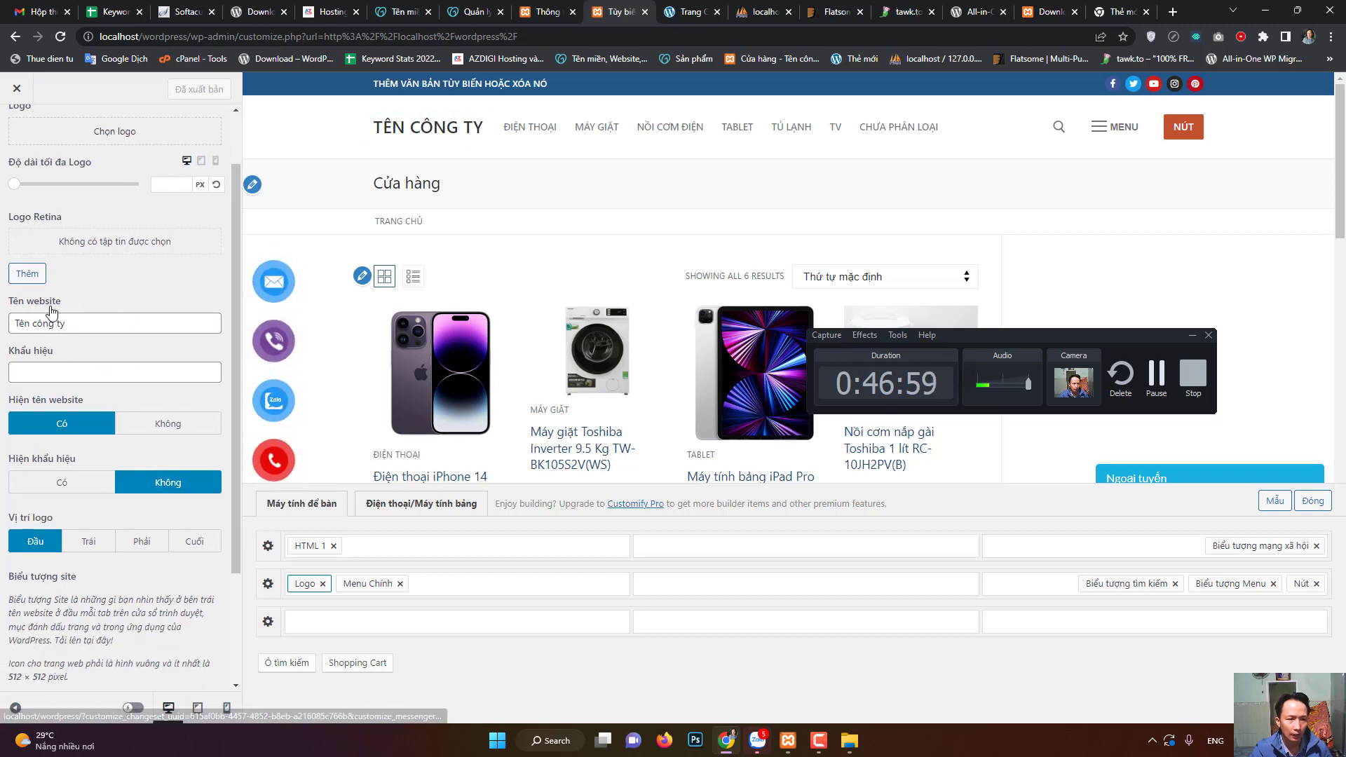
pyautogui.moveTo(70, 323)
pyautogui.mouseDown()
pyautogui.moveTo(4, 324)
pyautogui.moveTo(76, 327)
pyautogui.mouseUp()
pyautogui.click(13, 325)
pyautogui.click(51, 370)
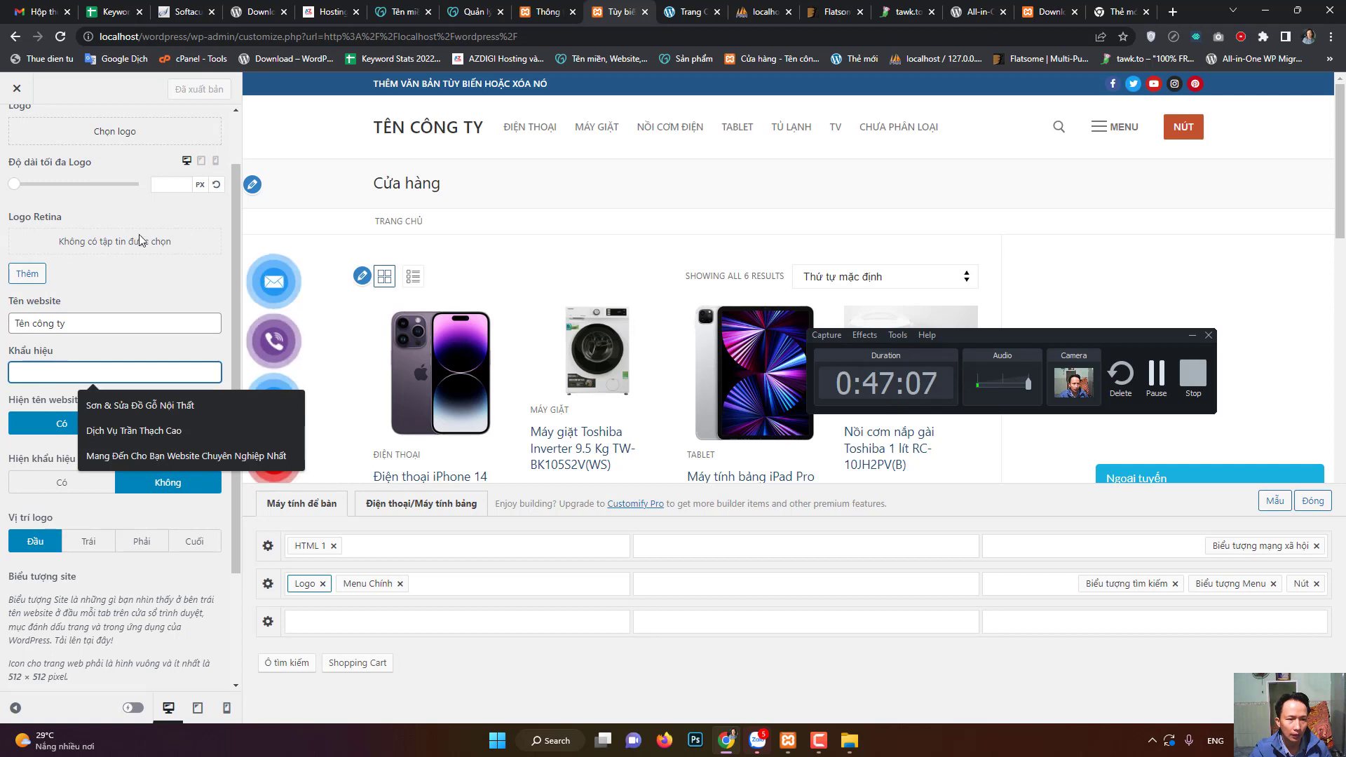
pyautogui.click(120, 370)
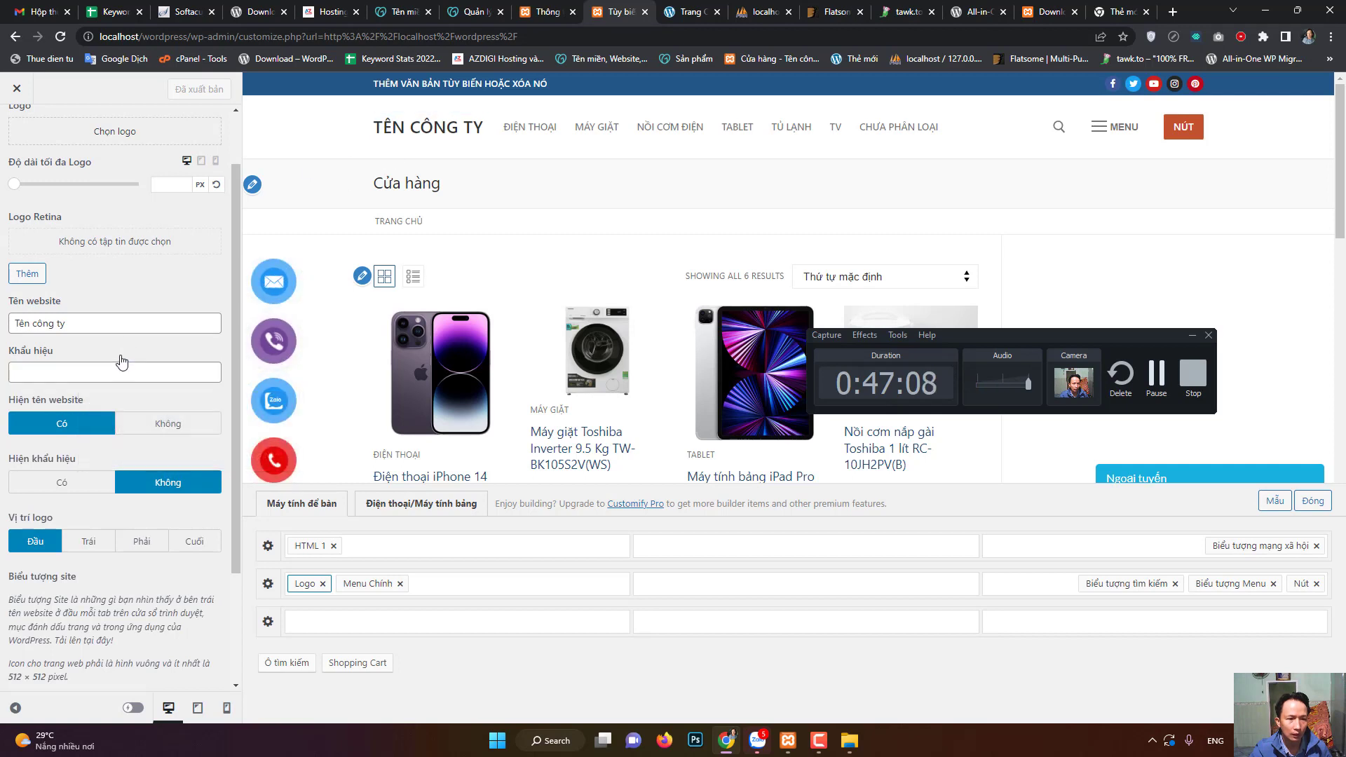
pyautogui.scroll(-1, 103, 413)
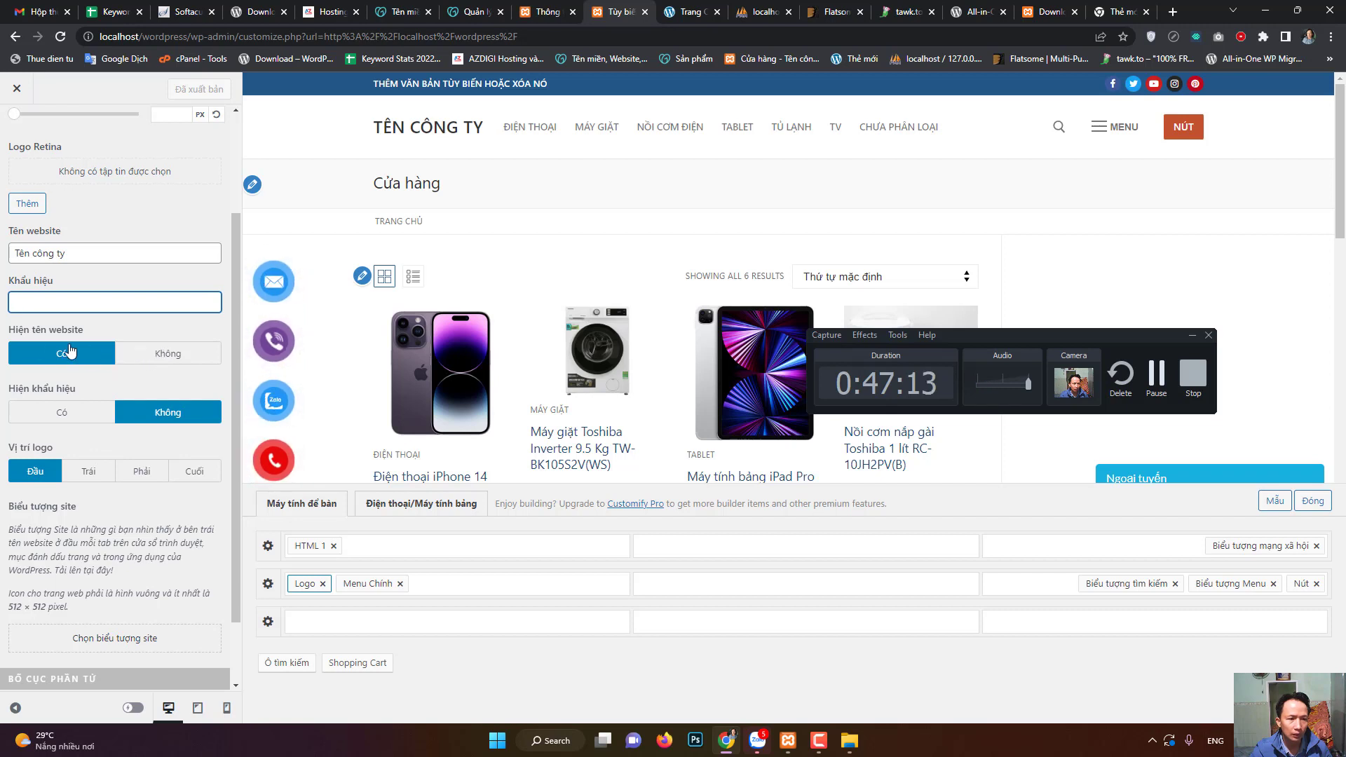
# - Toggle Hiện tên website to Không and back to Có, publish with Đăng, and close the Customizer
pyautogui.click(154, 357)
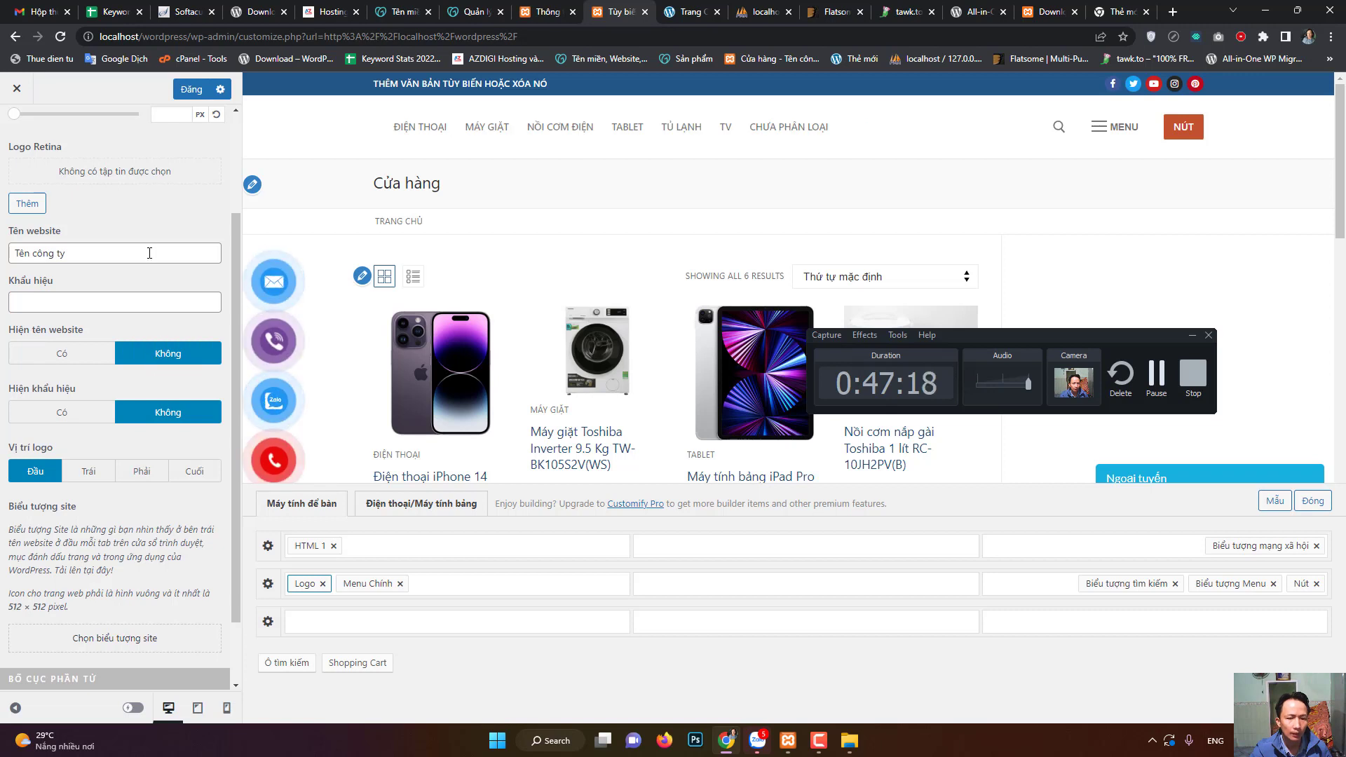
pyautogui.click(60, 358)
pyautogui.click(188, 91)
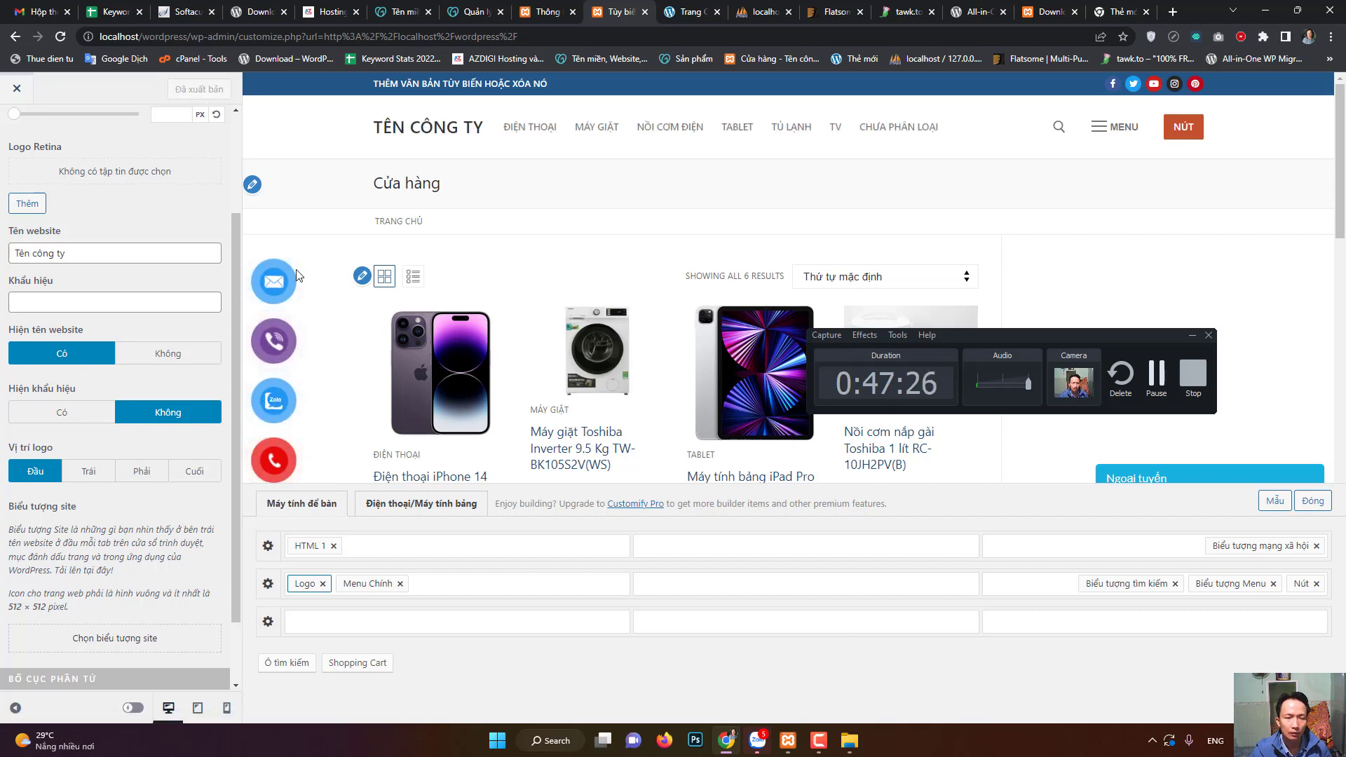
pyautogui.click(815, 744)
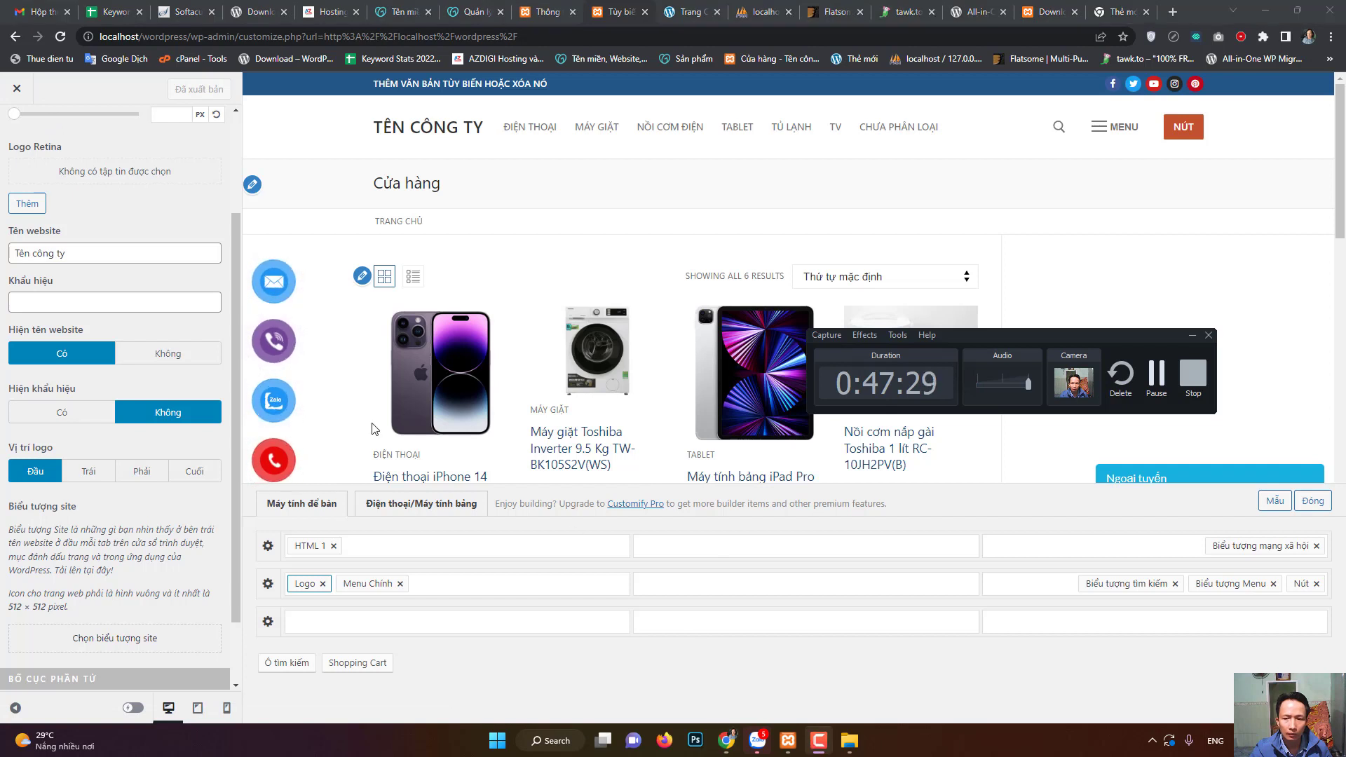
pyautogui.click(16, 88)
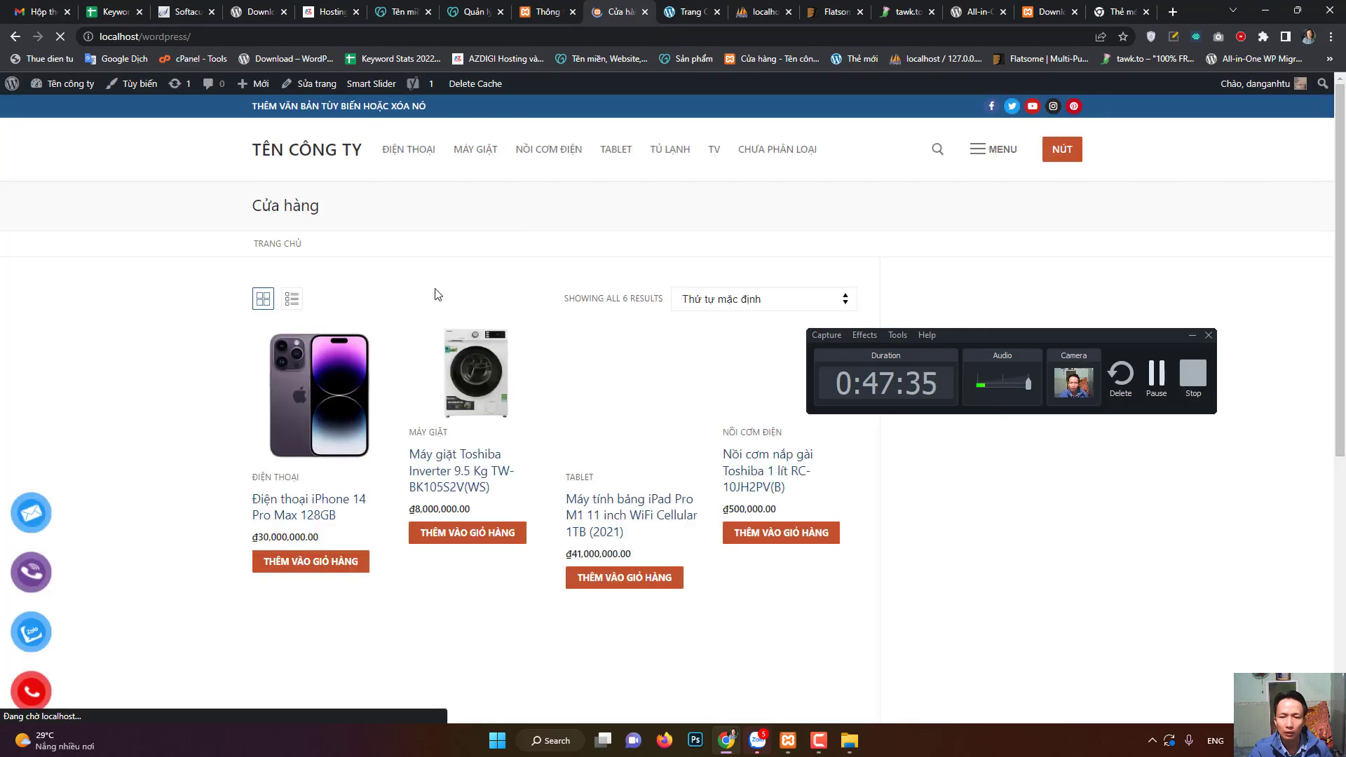
# - Scroll to the homepage footer, then reopen the Customizer with 'Tùy biến'
pyautogui.scroll(-5, 549, 495)
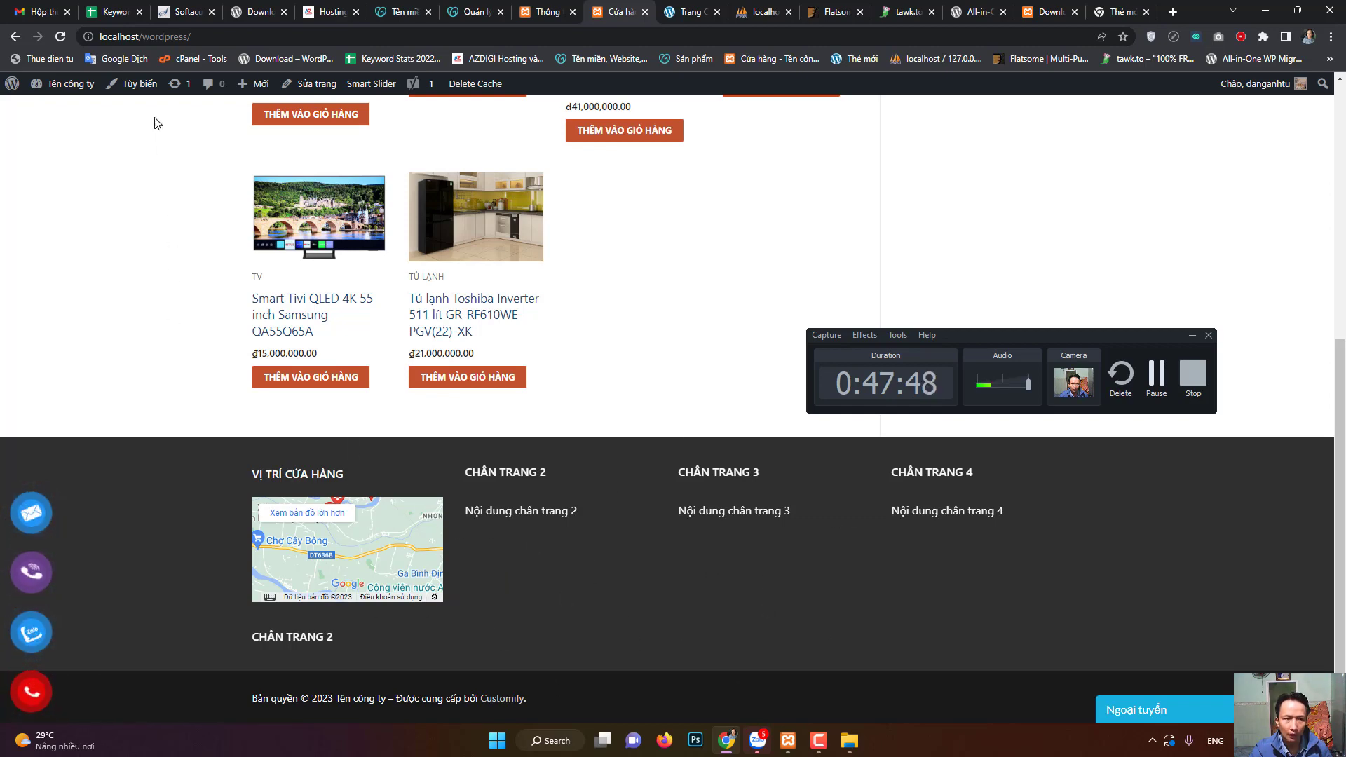
pyautogui.click(147, 85)
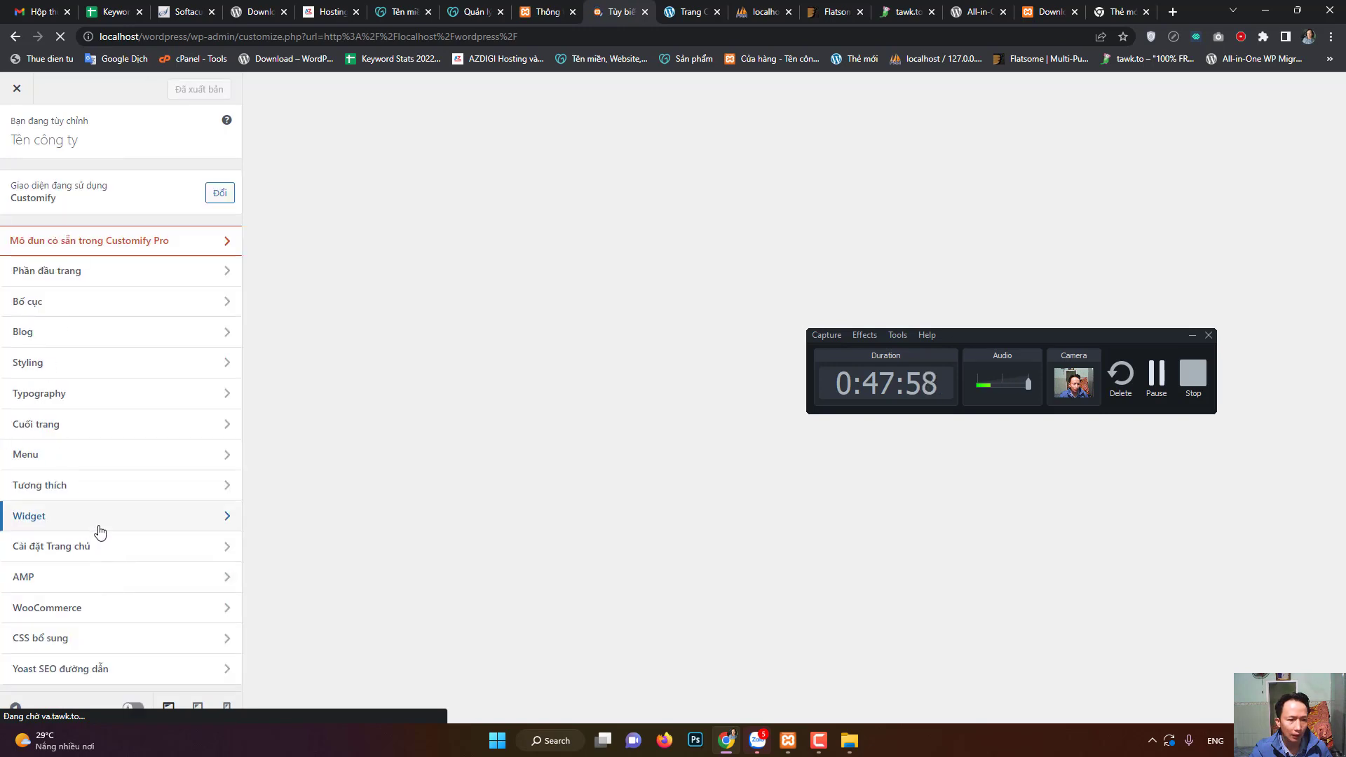
# - Open the Footer section and Footer Sidebar 1 settings, then back out to the main Customizer panel
pyautogui.click(70, 424)
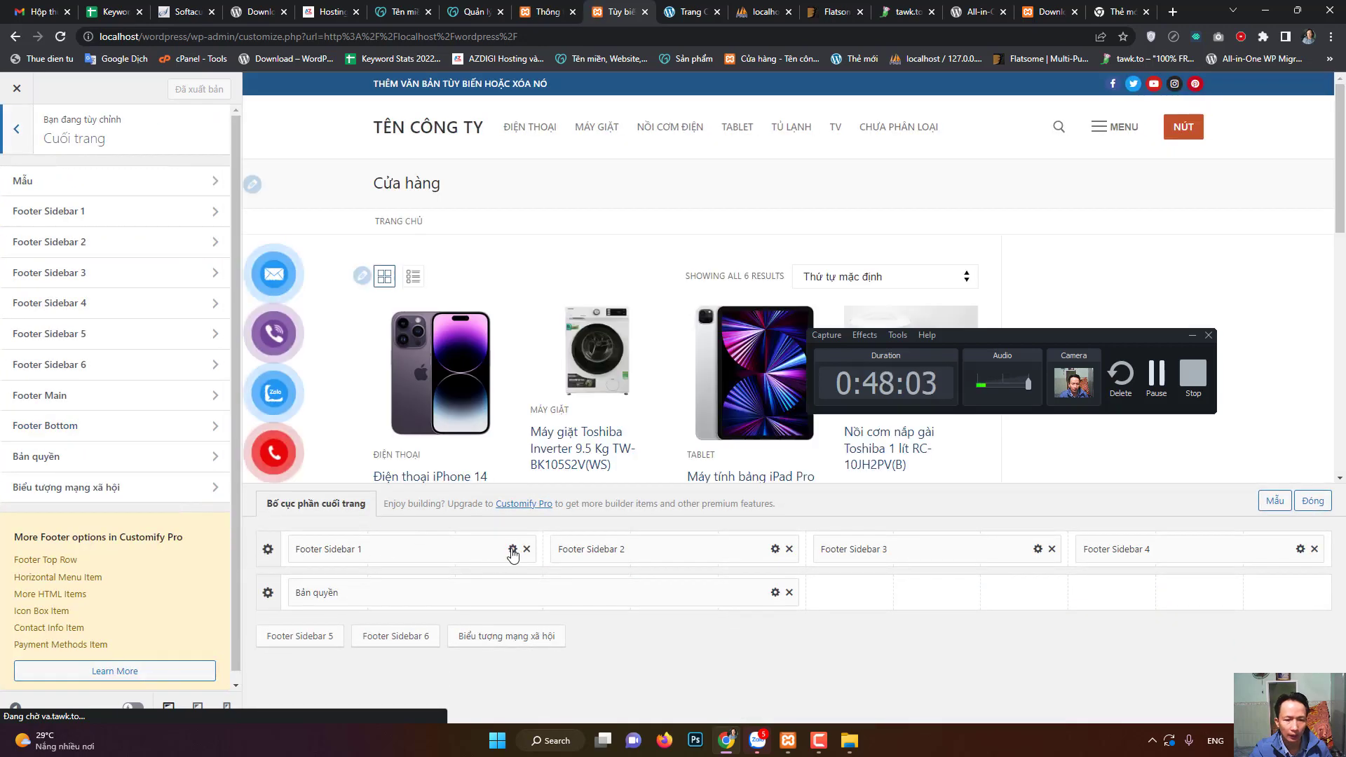
pyautogui.click(514, 550)
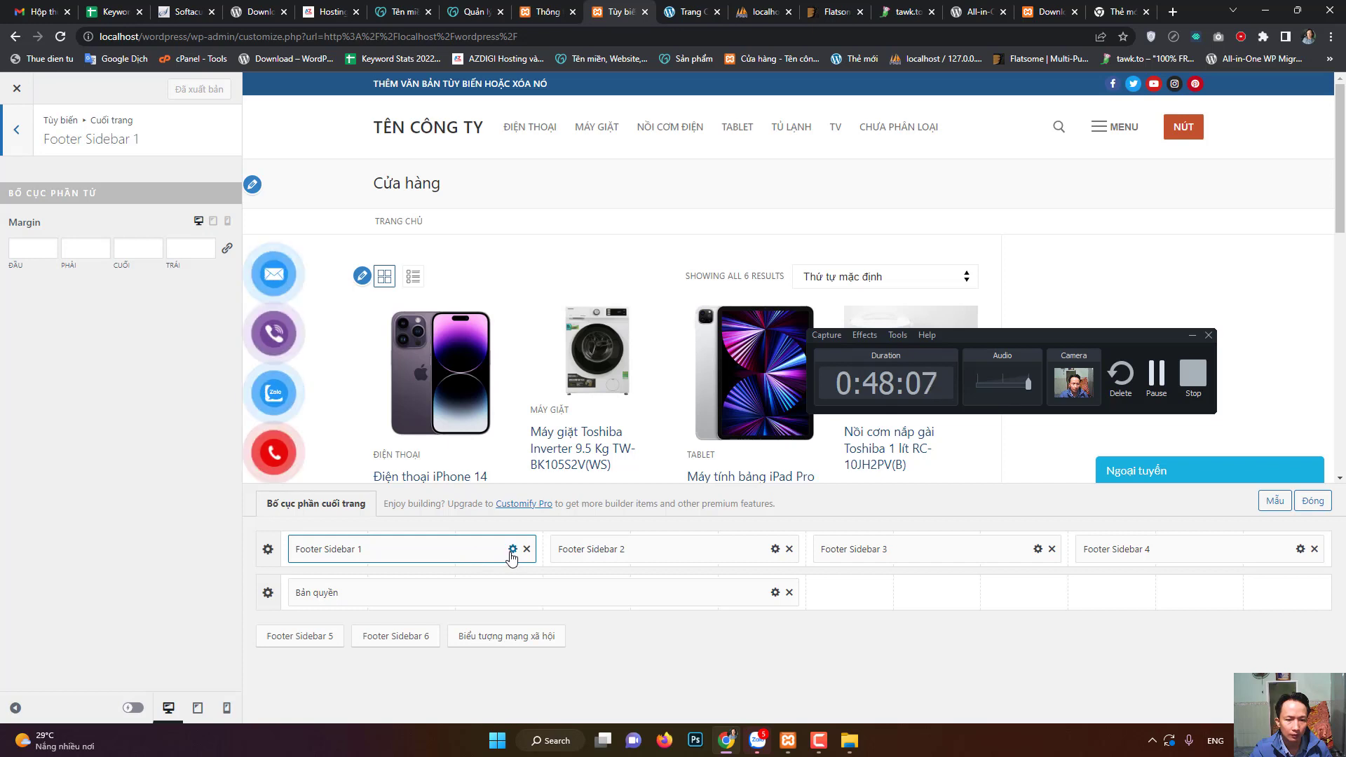
pyautogui.click(30, 150)
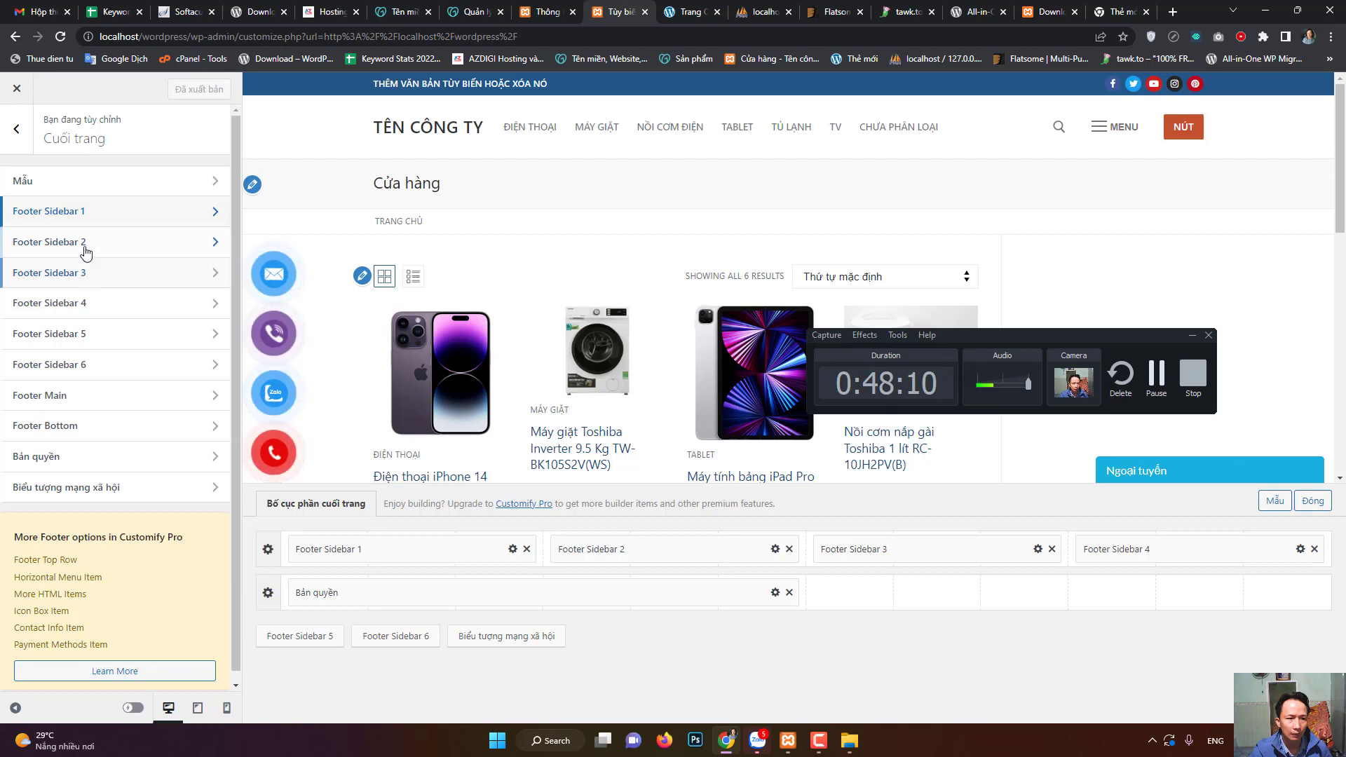
pyautogui.click(99, 212)
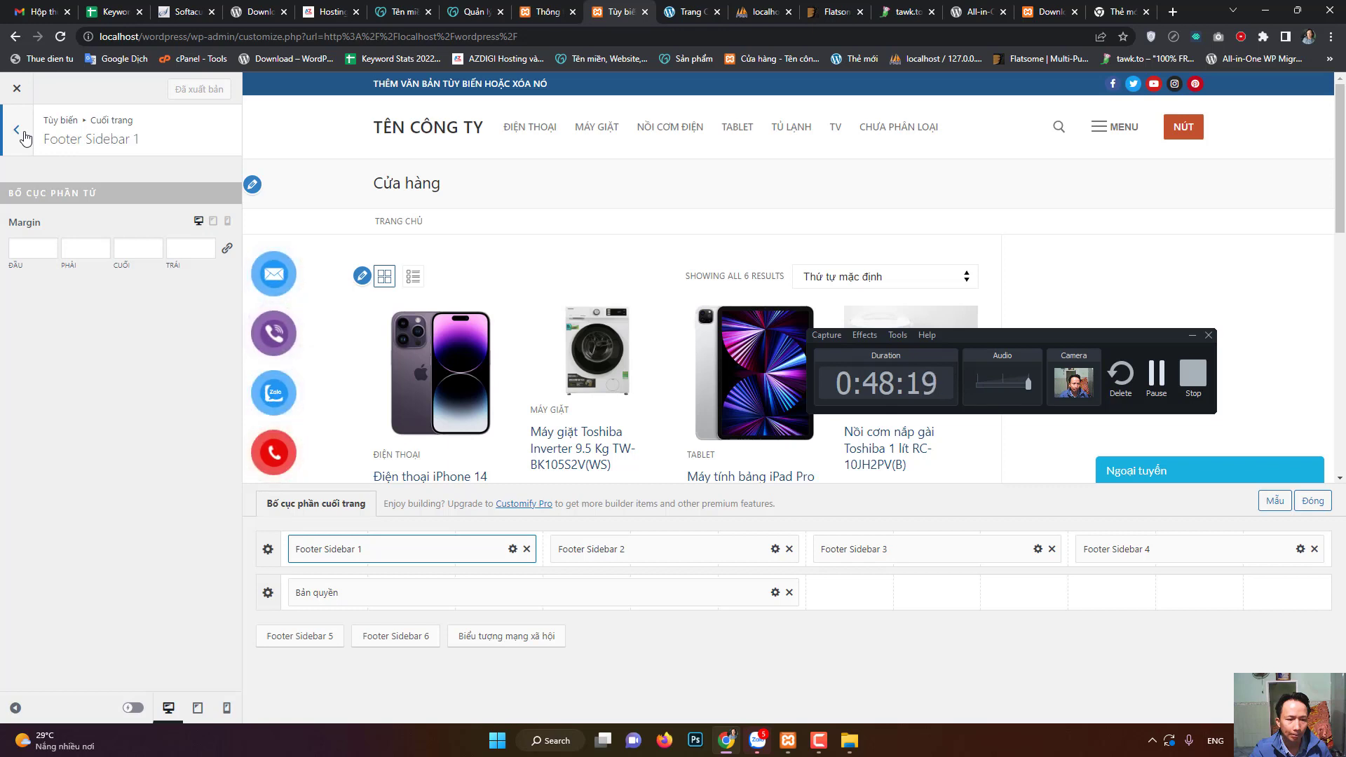
pyautogui.click(17, 130)
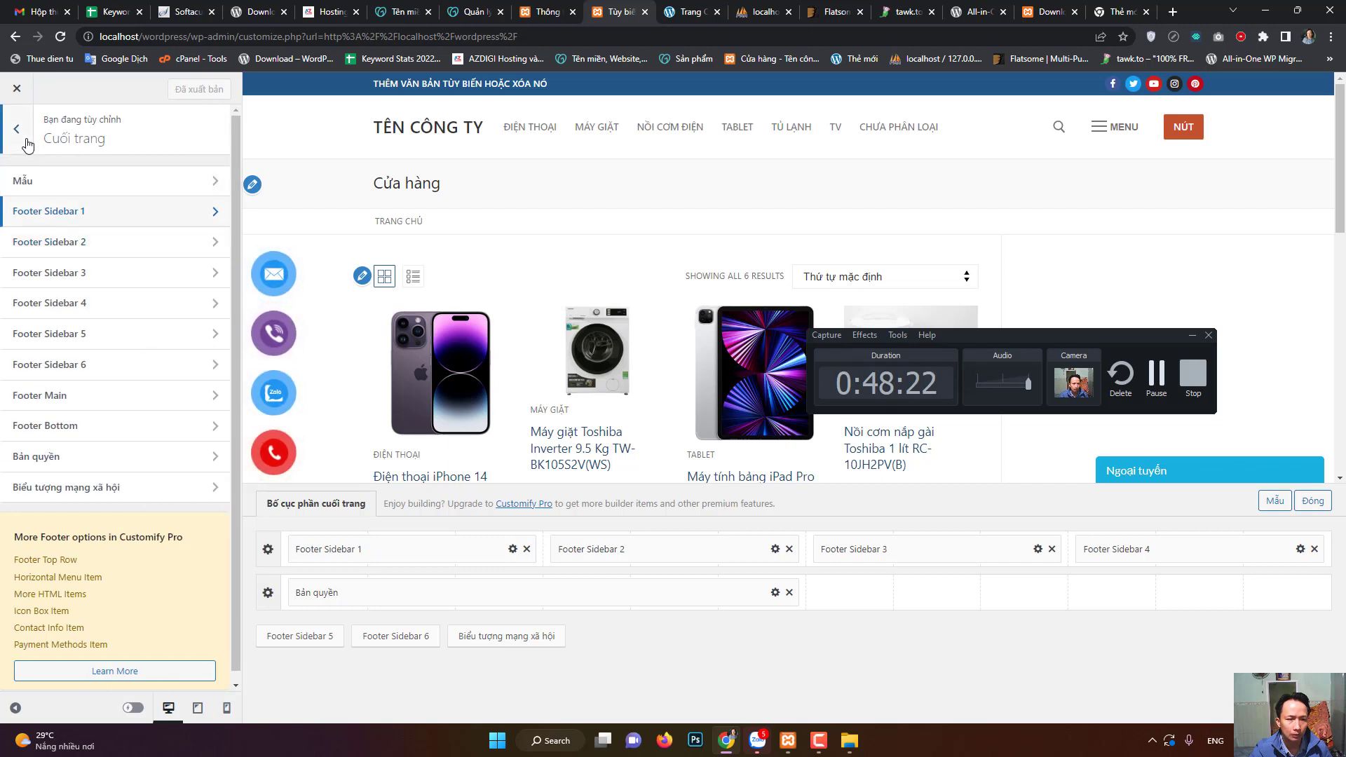
pyautogui.click(26, 141)
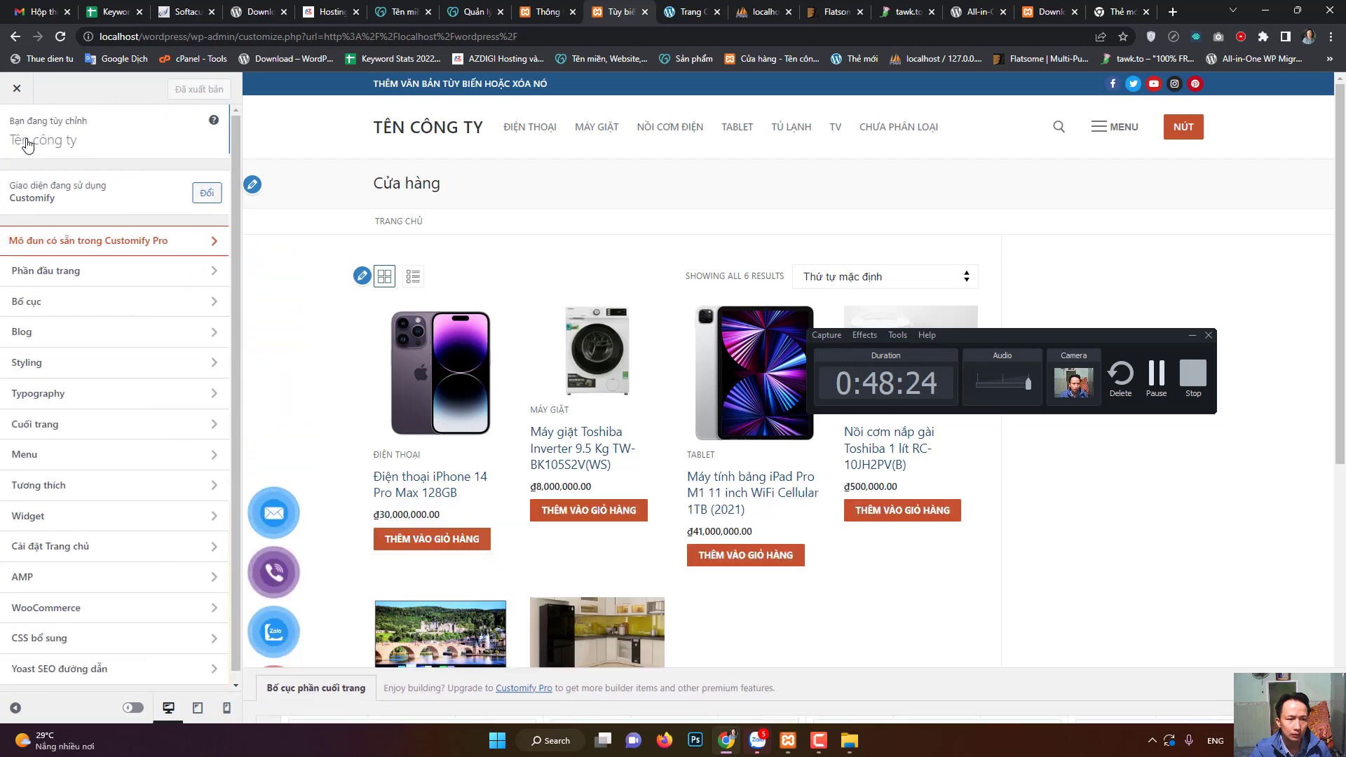
# - Glance at the Widget panel, then exit the Customizer to the live Cửa hàng page
pyautogui.click(92, 525)
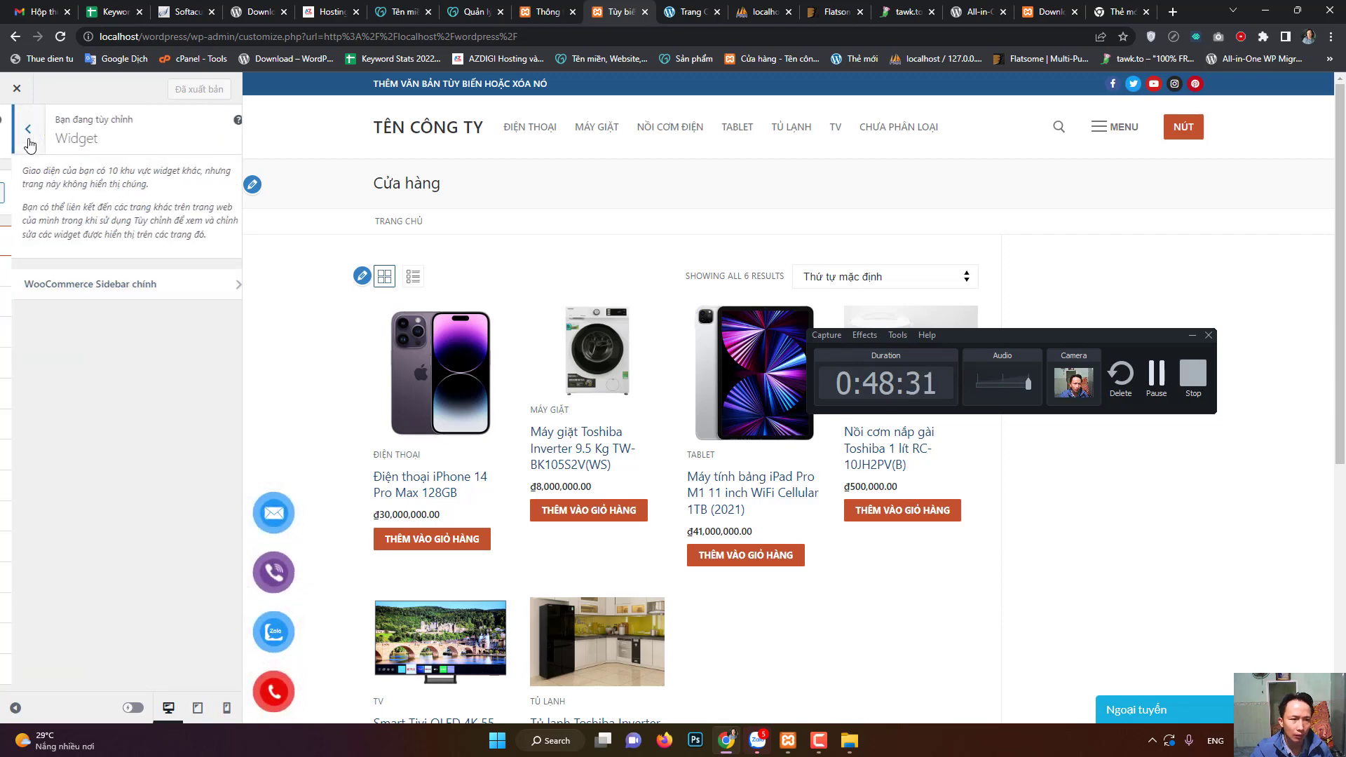
pyautogui.click(22, 132)
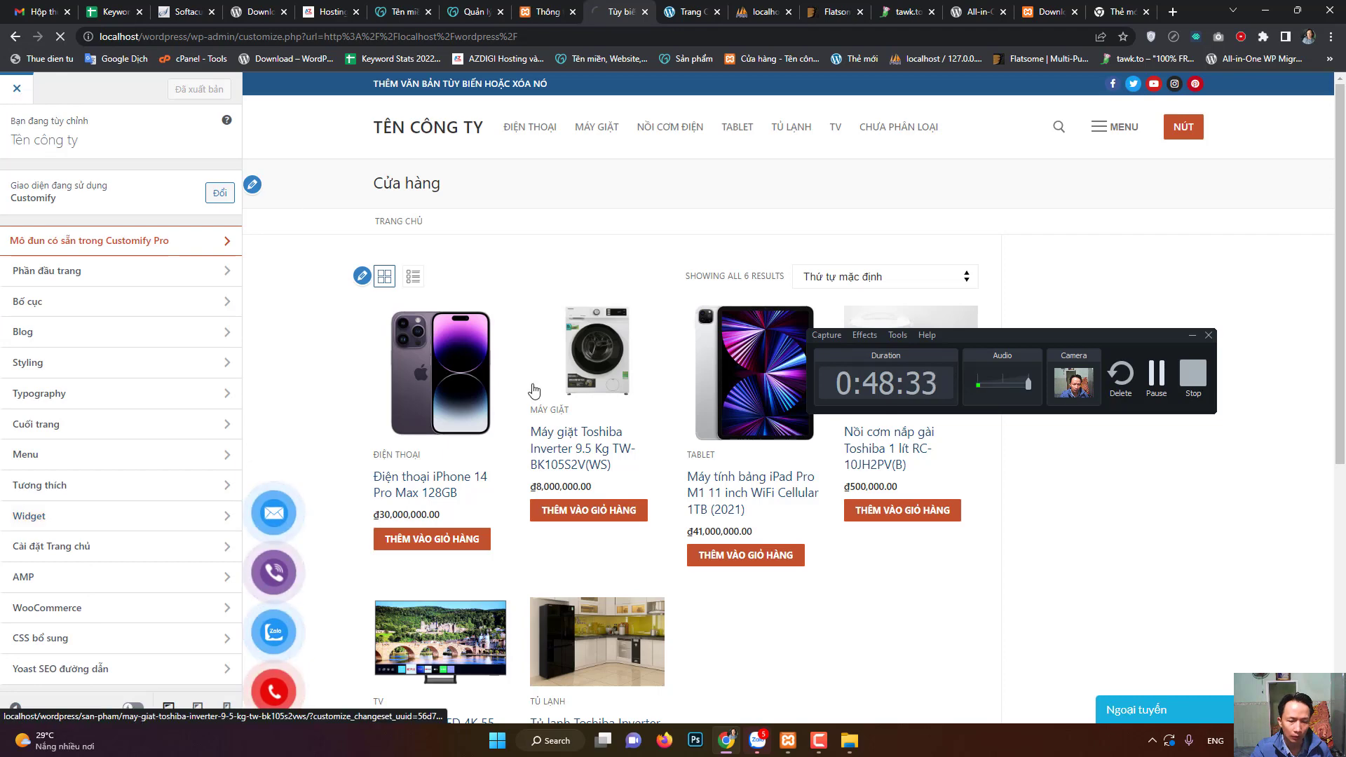
pyautogui.click(561, 516)
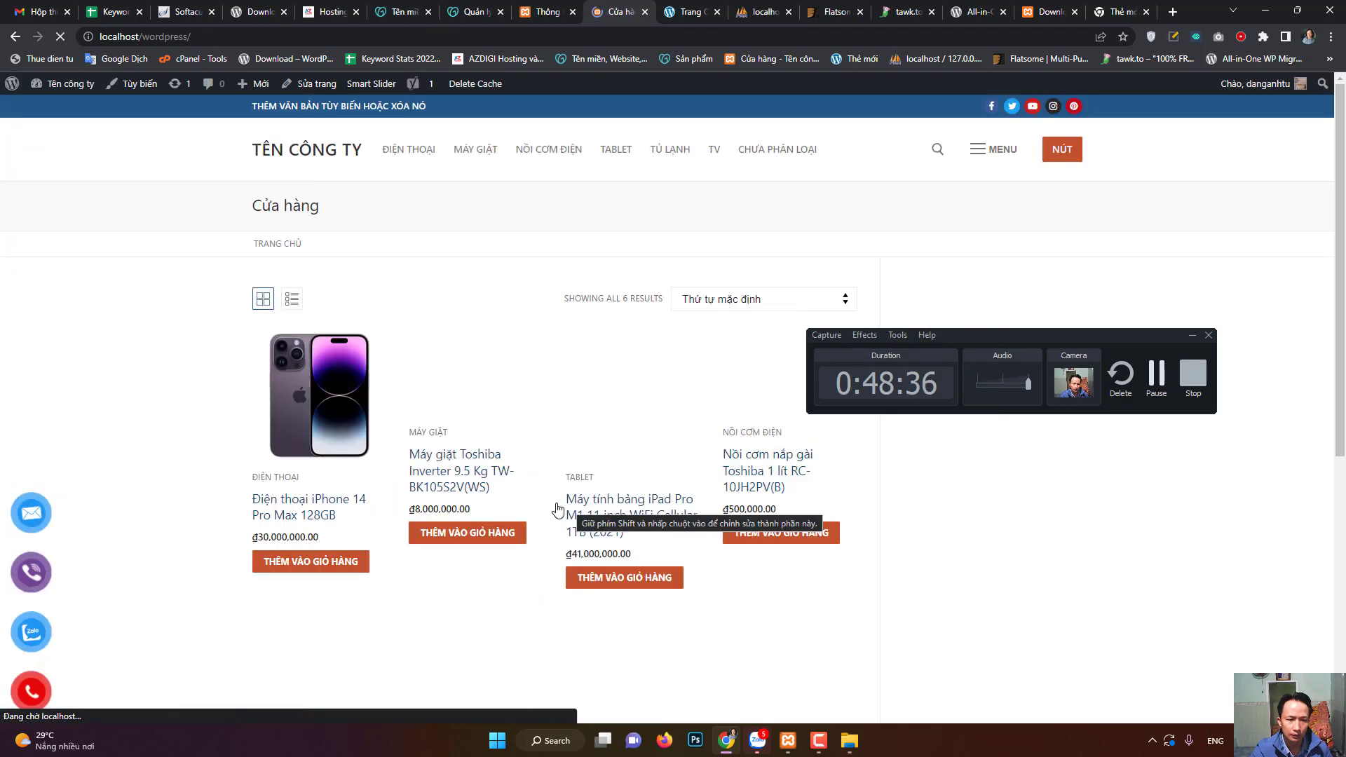
# - Scroll the storefront down to its footer and reopen the Customizer via Tùy biến
pyautogui.scroll(-7, 537, 524)
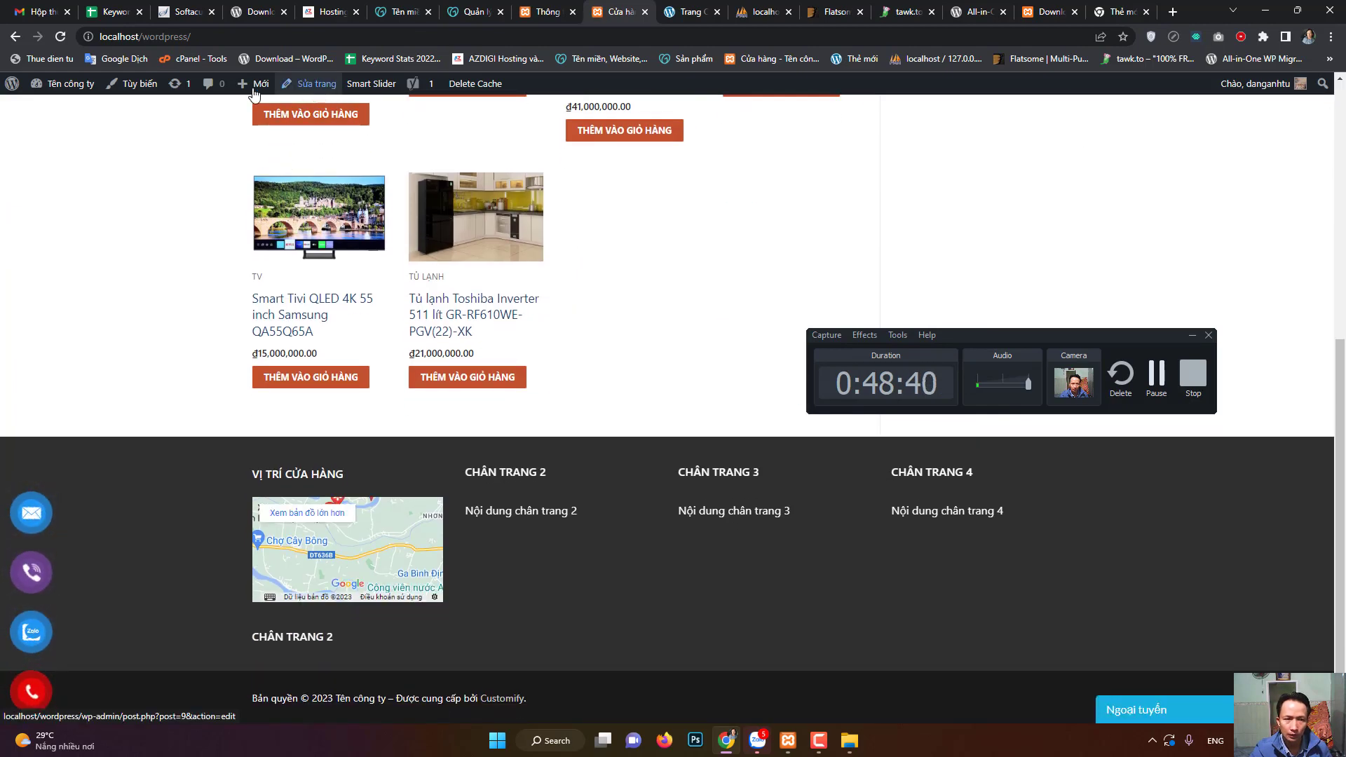
pyautogui.click(150, 91)
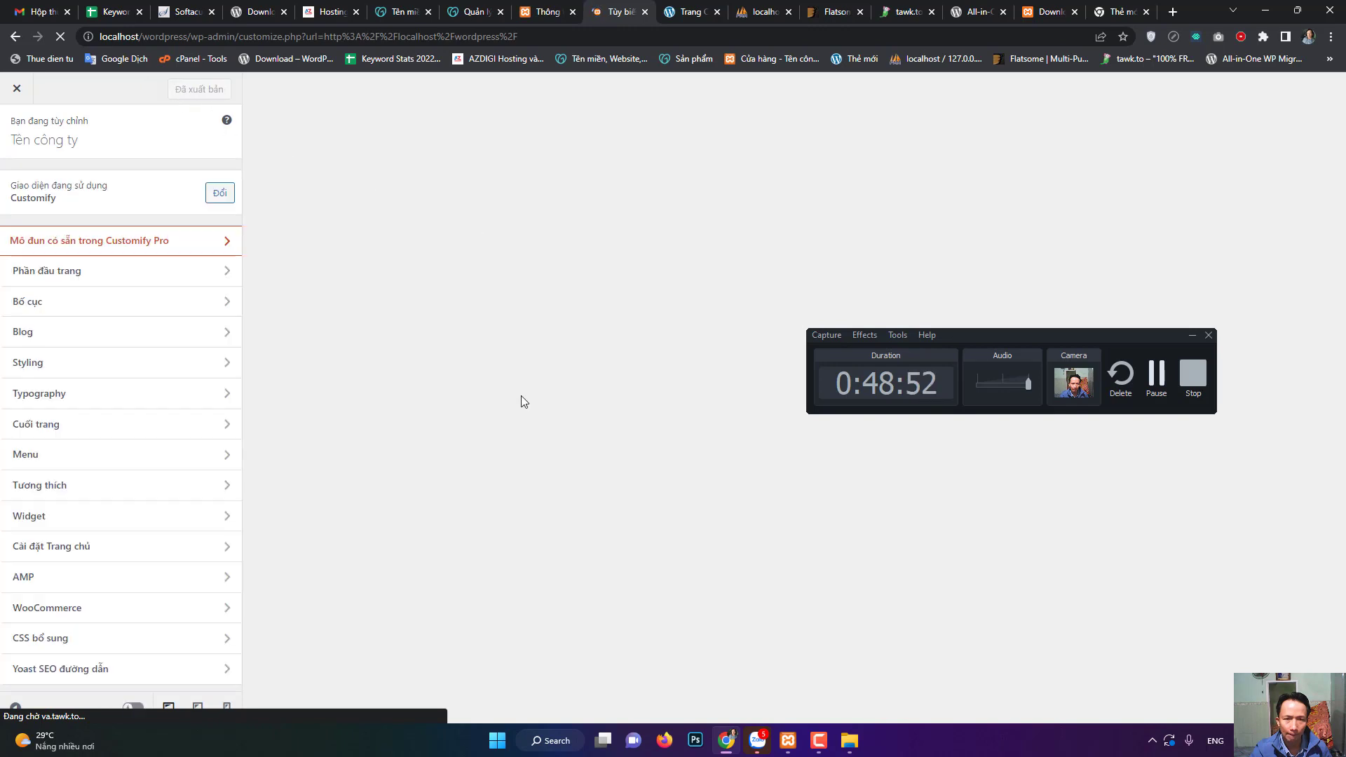
# - Open Footer Sidebar 2 from the preview and select its CHÂN TRANG 2 heading
pyautogui.scroll(-6, 631, 561)
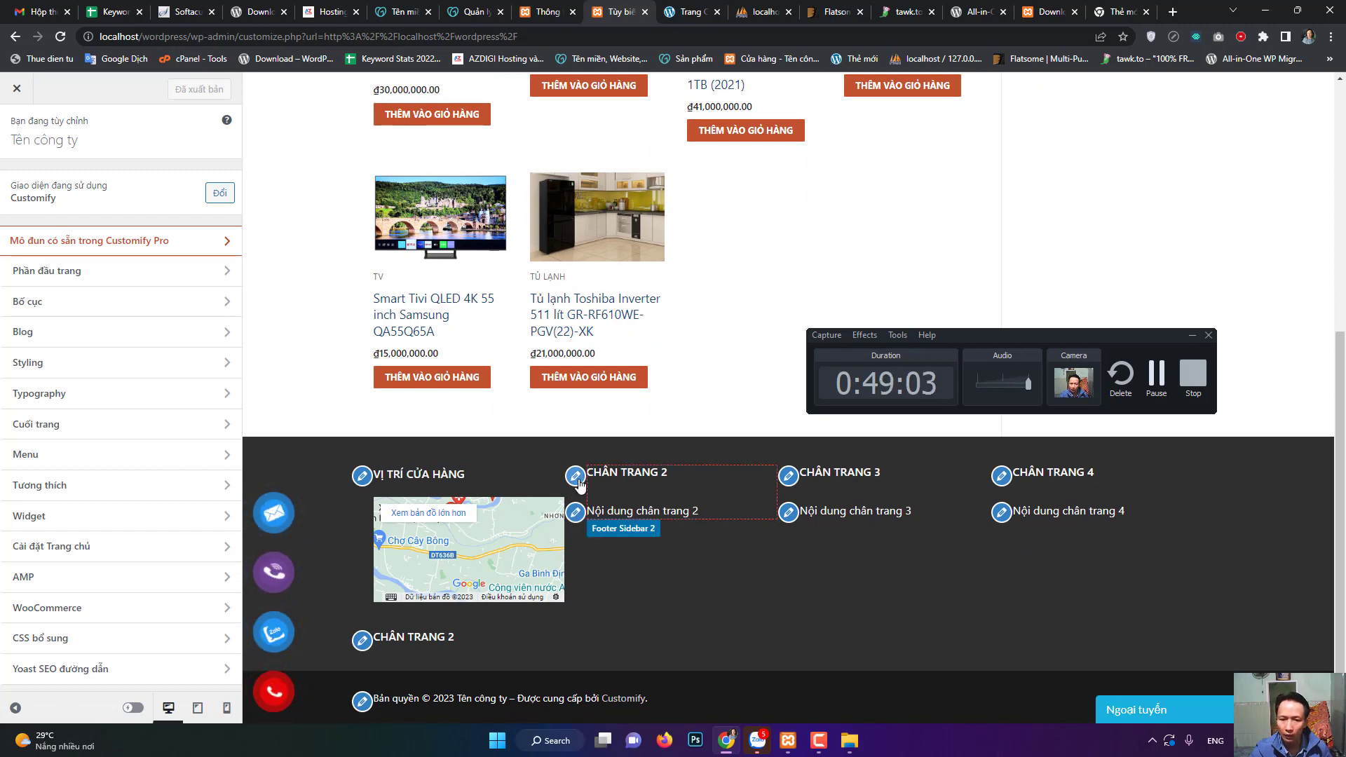
pyautogui.click(575, 477)
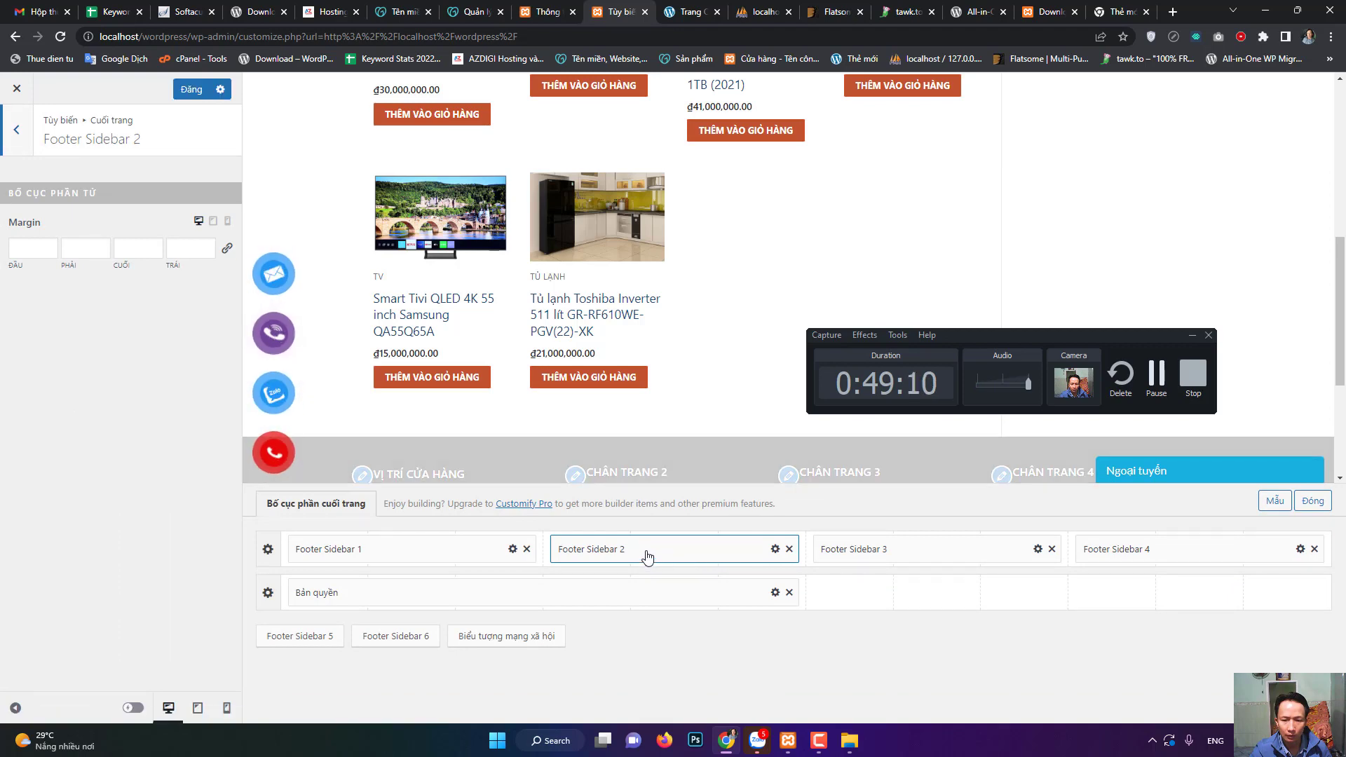
pyautogui.scroll(-2, 669, 417)
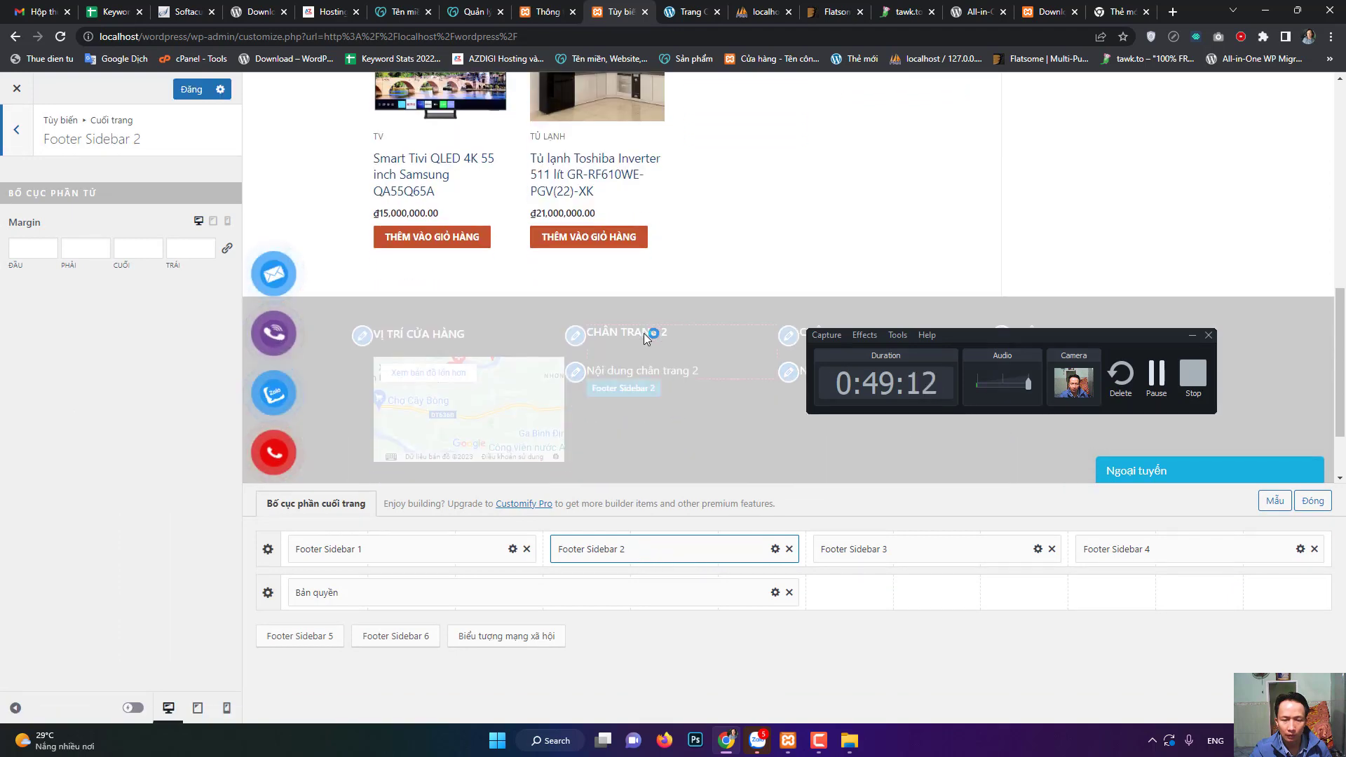
pyautogui.doubleClick(642, 333)
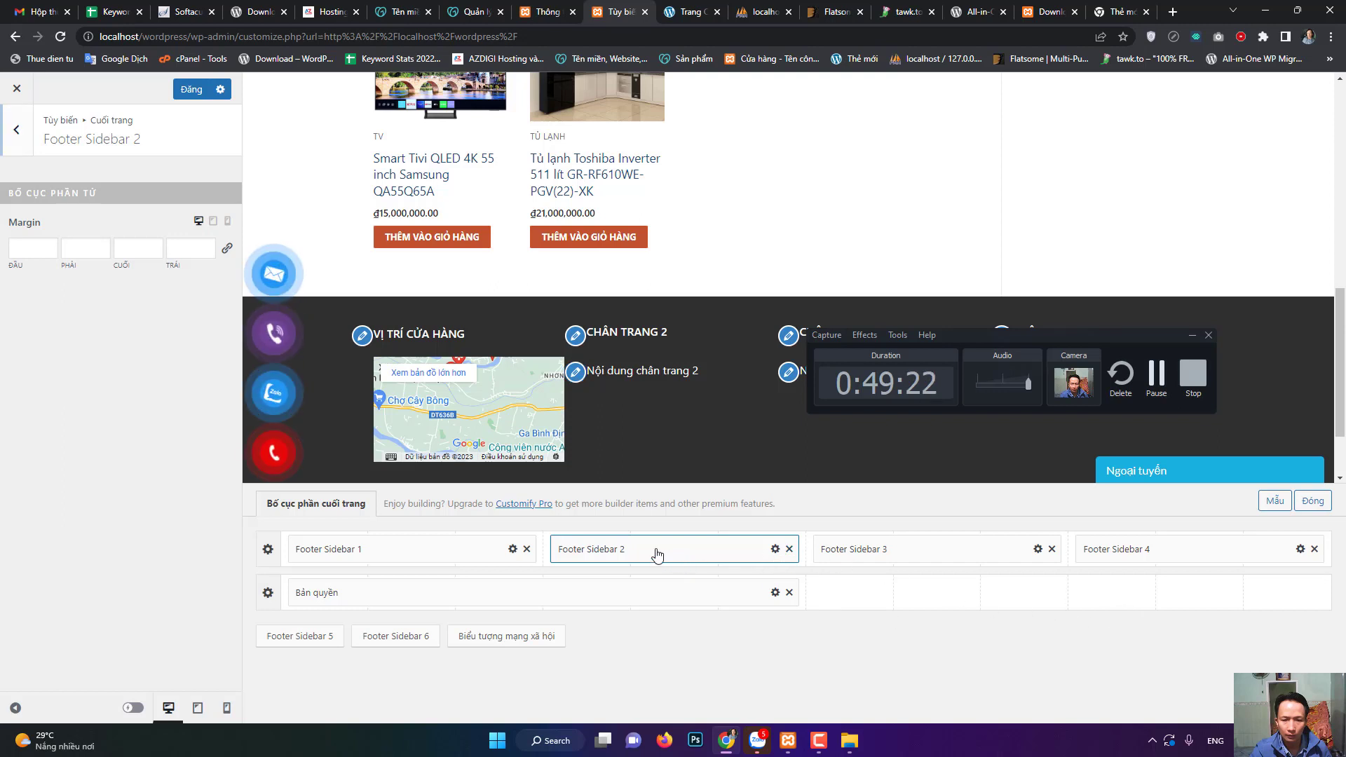
# - Check Footer Sidebar 1, Bản quyền and Footer Sidebar 2, then back out and close the Customizer
pyautogui.click(439, 559)
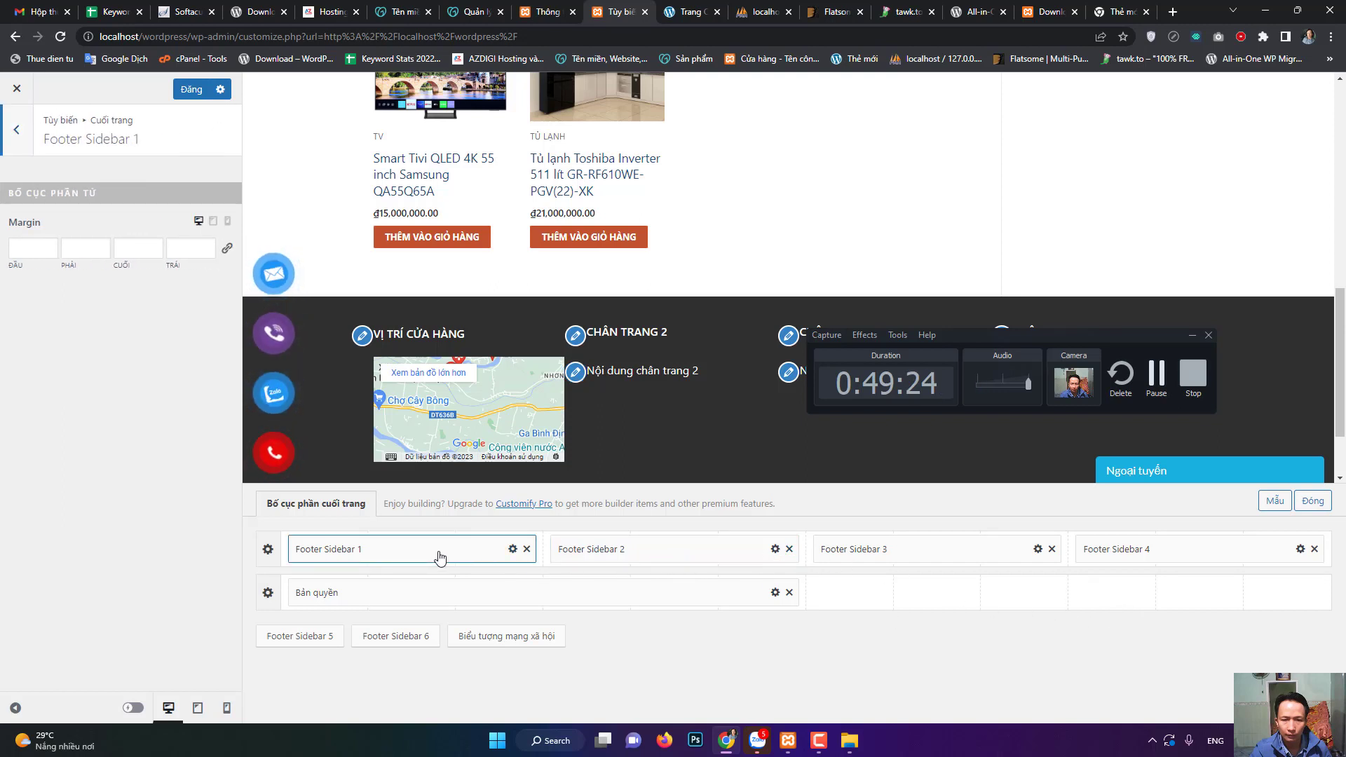
pyautogui.click(607, 590)
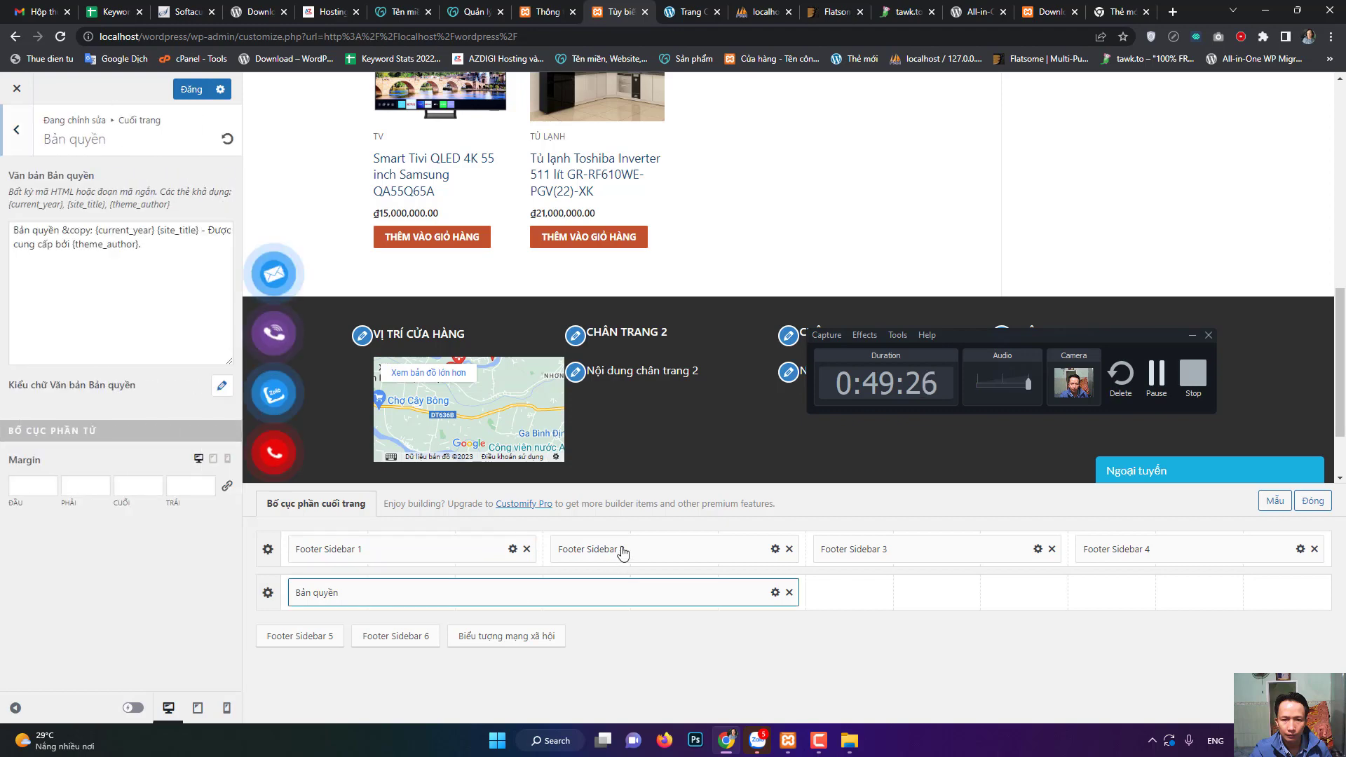
pyautogui.click(622, 550)
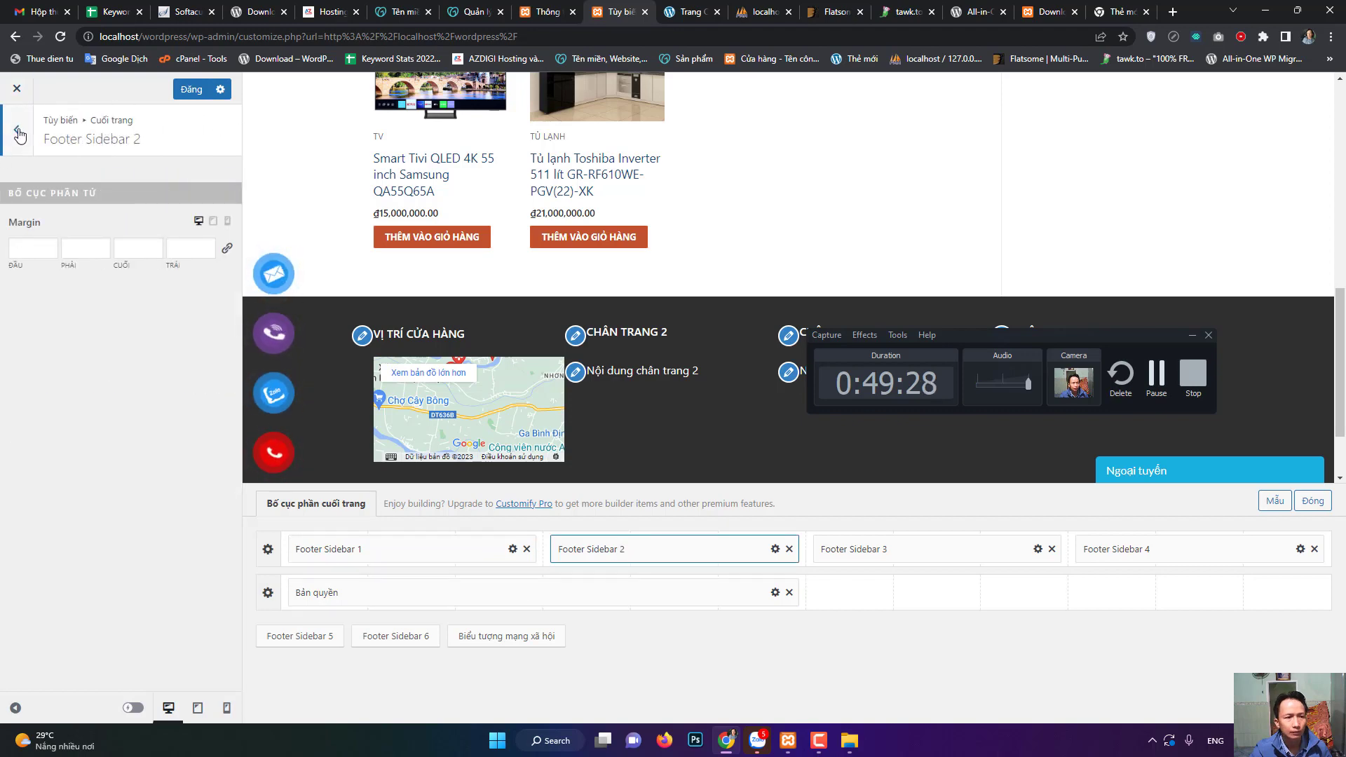
pyautogui.click(9, 119)
pyautogui.click(11, 119)
pyautogui.click(21, 101)
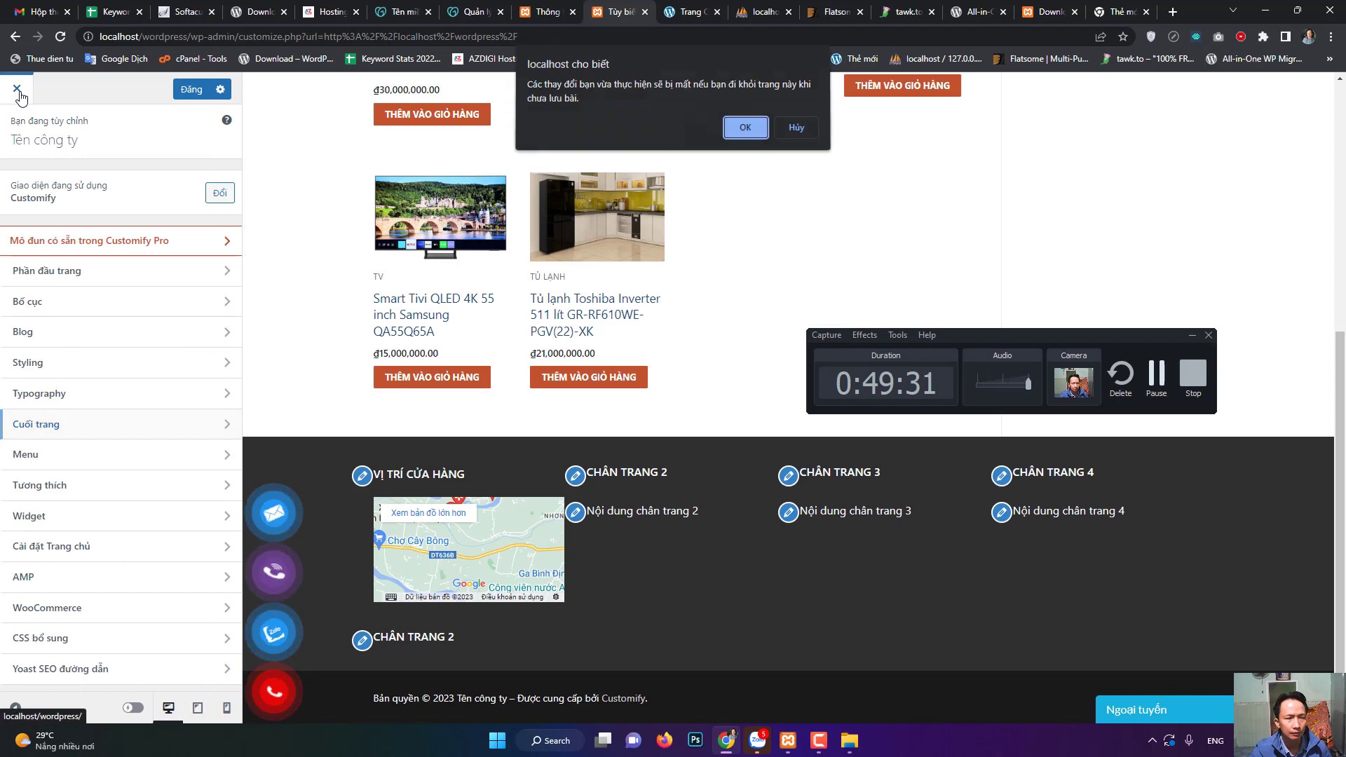
# - Leave the Customizer without saving and go to the Giao diện > Widget admin page
pyautogui.click(747, 126)
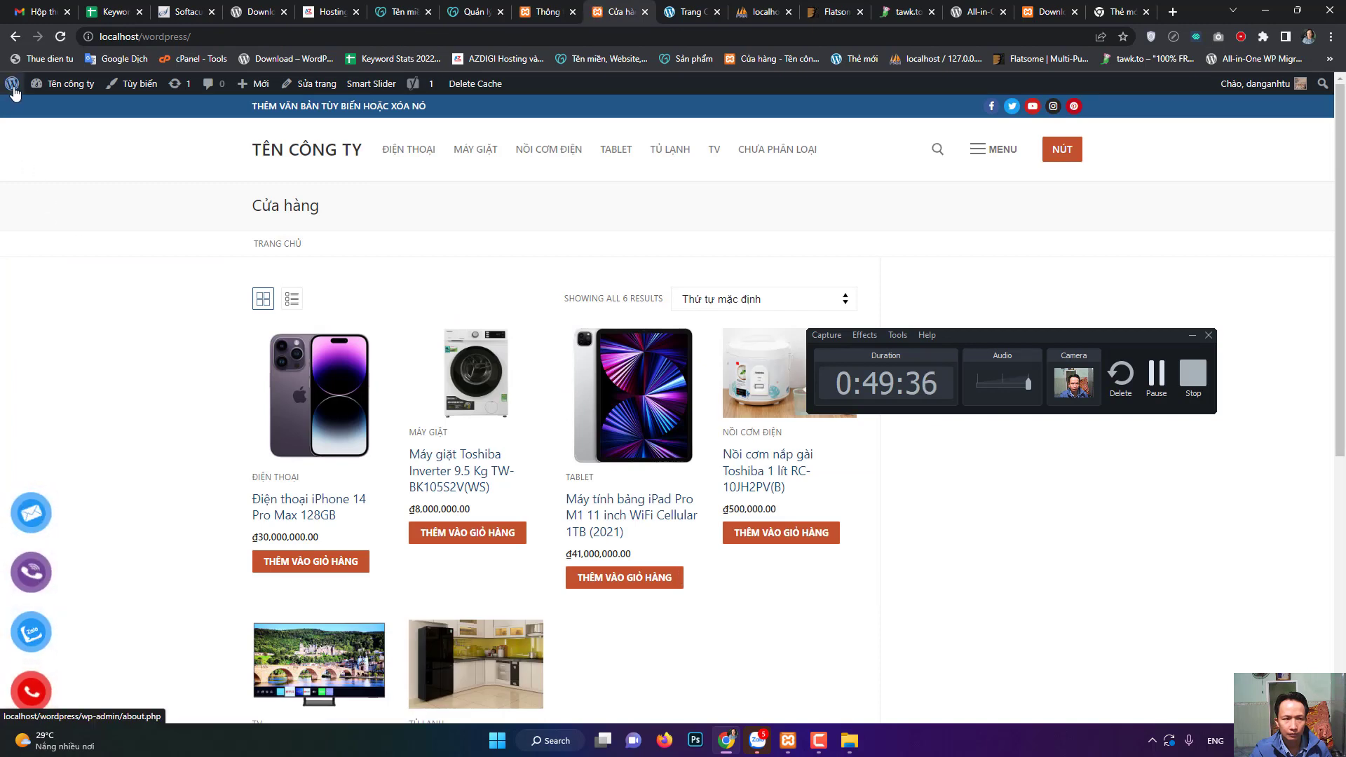
pyautogui.click(12, 84)
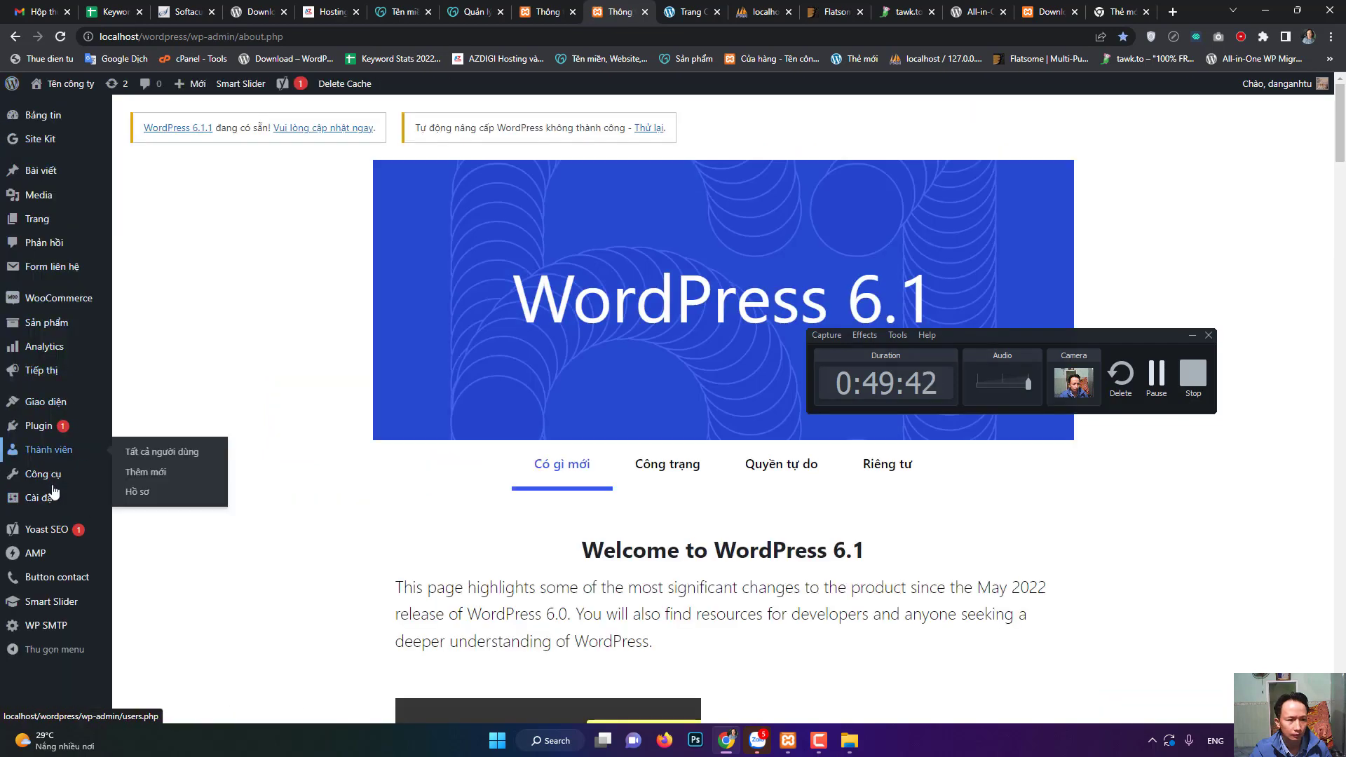
pyautogui.moveTo(49, 402)
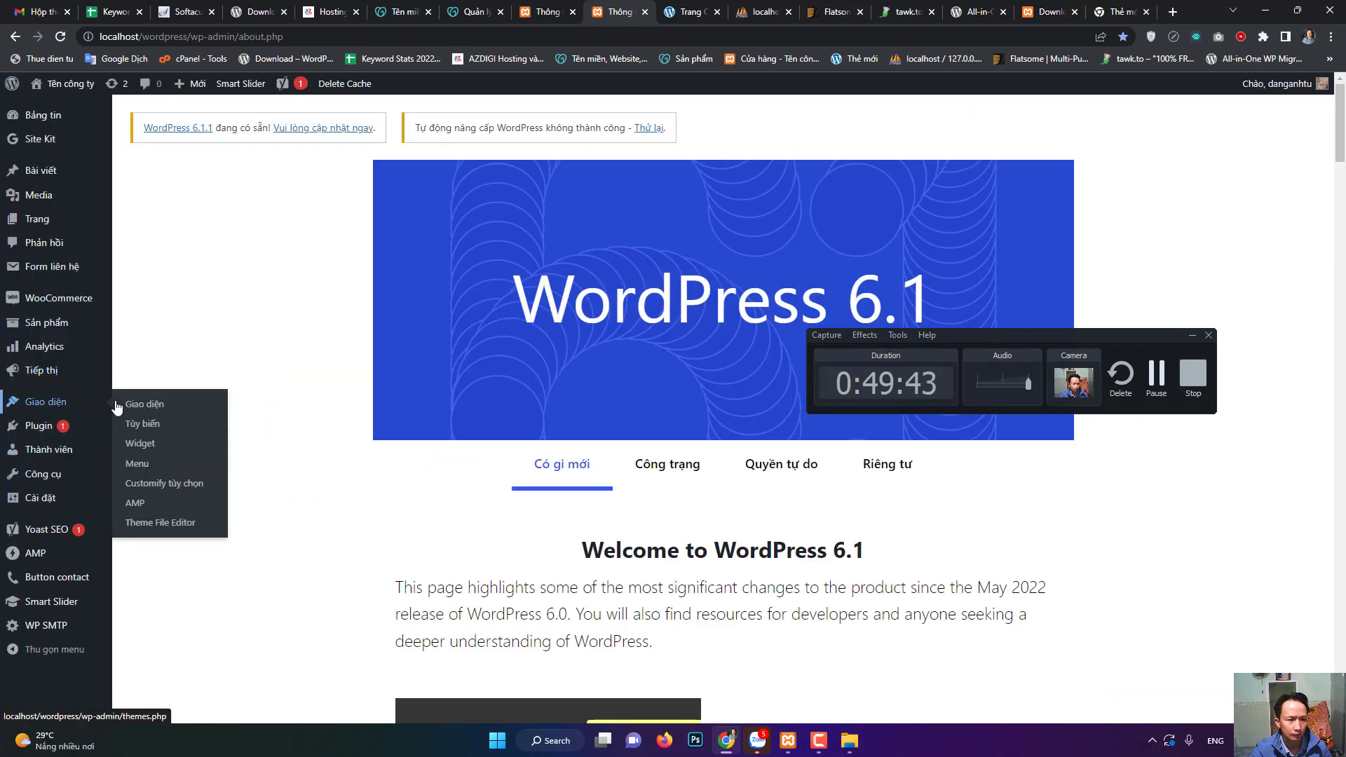
pyautogui.click(144, 453)
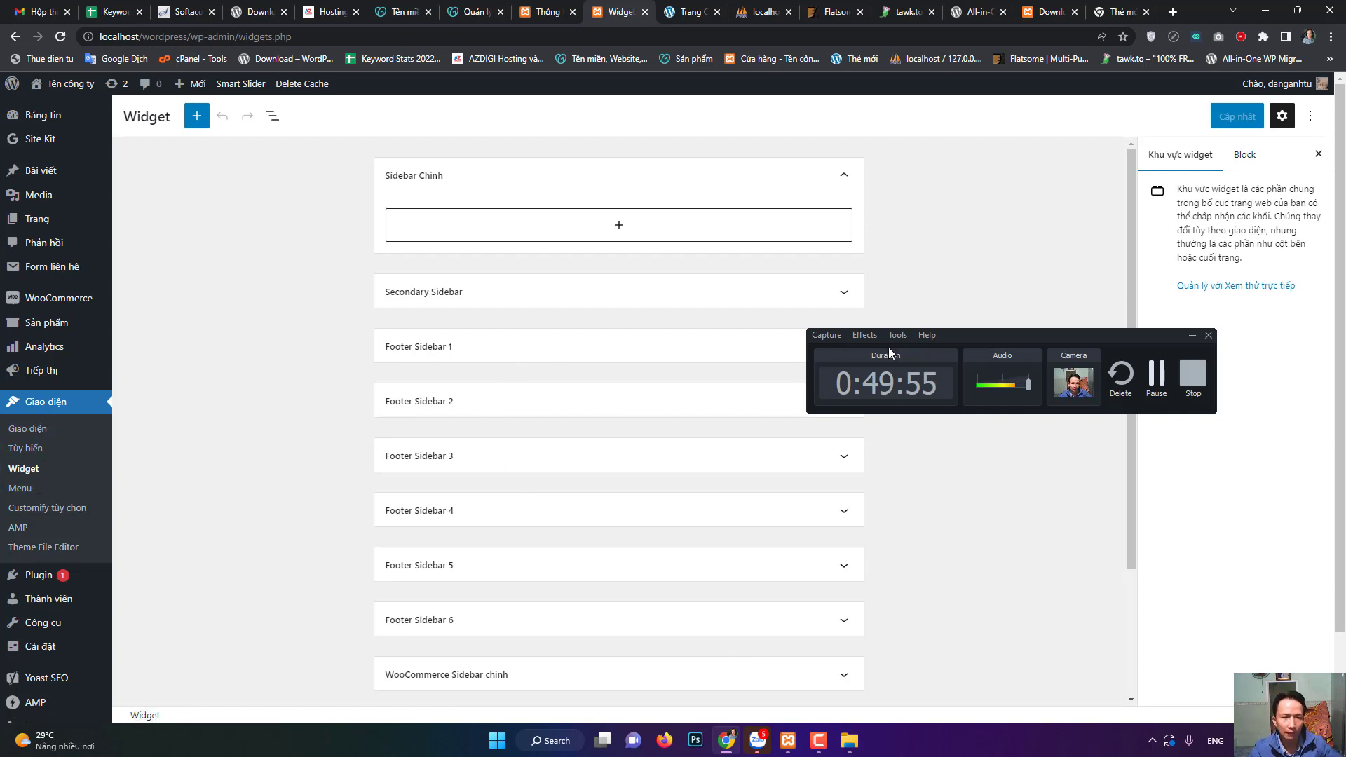
# - Expand Footer Sidebar 1 and Footer Sidebar 2, both empty, then go to the Themes page
pyautogui.moveTo(982, 341); pyautogui.dragTo(1091, 335)
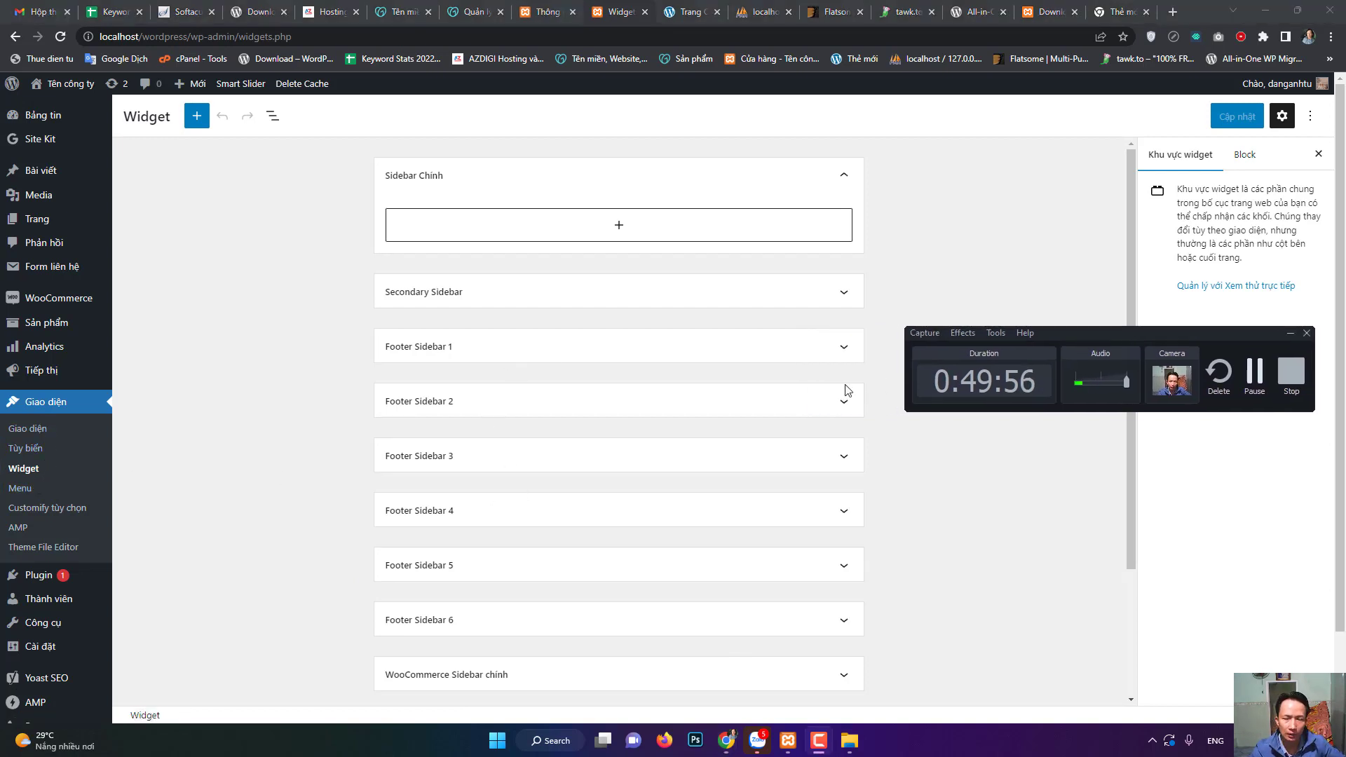
pyautogui.scroll(-3, 452, 392)
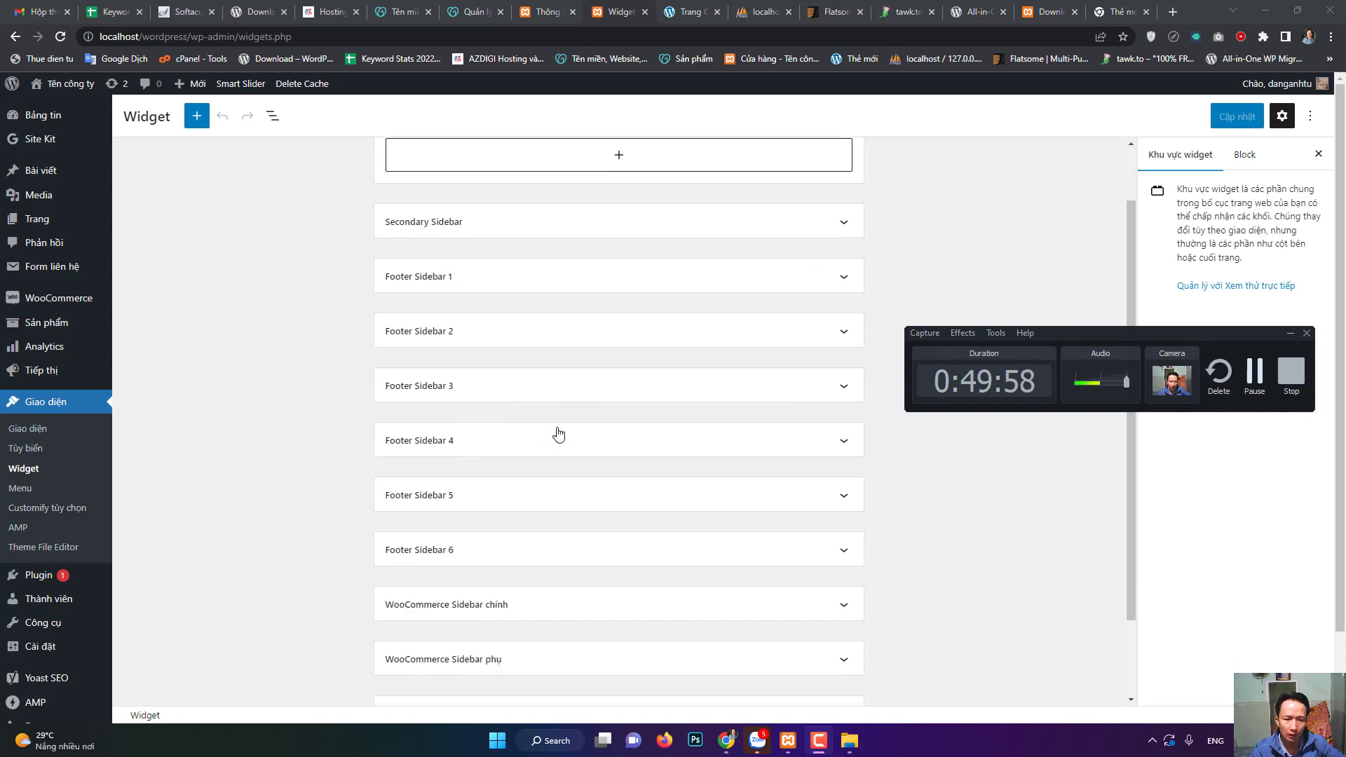
pyautogui.scroll(2, 572, 449)
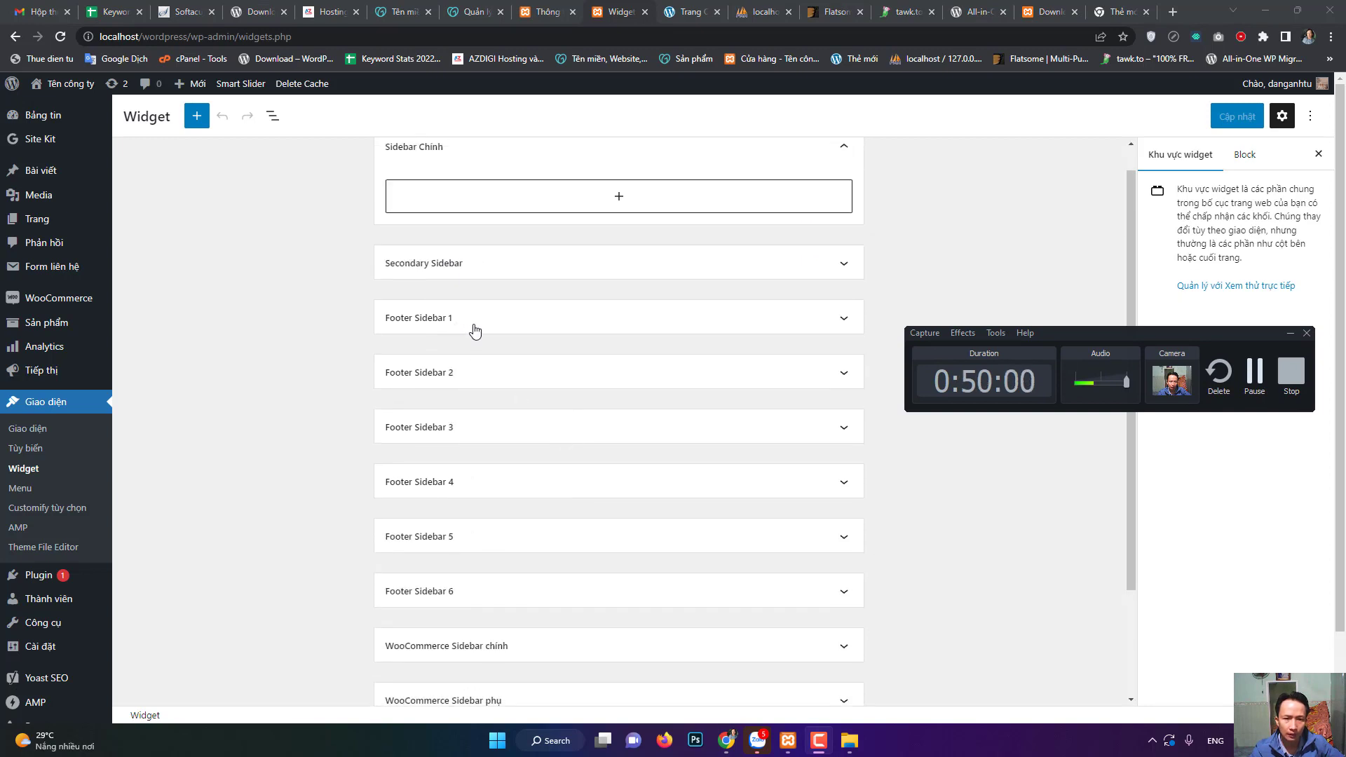
pyautogui.click(847, 324)
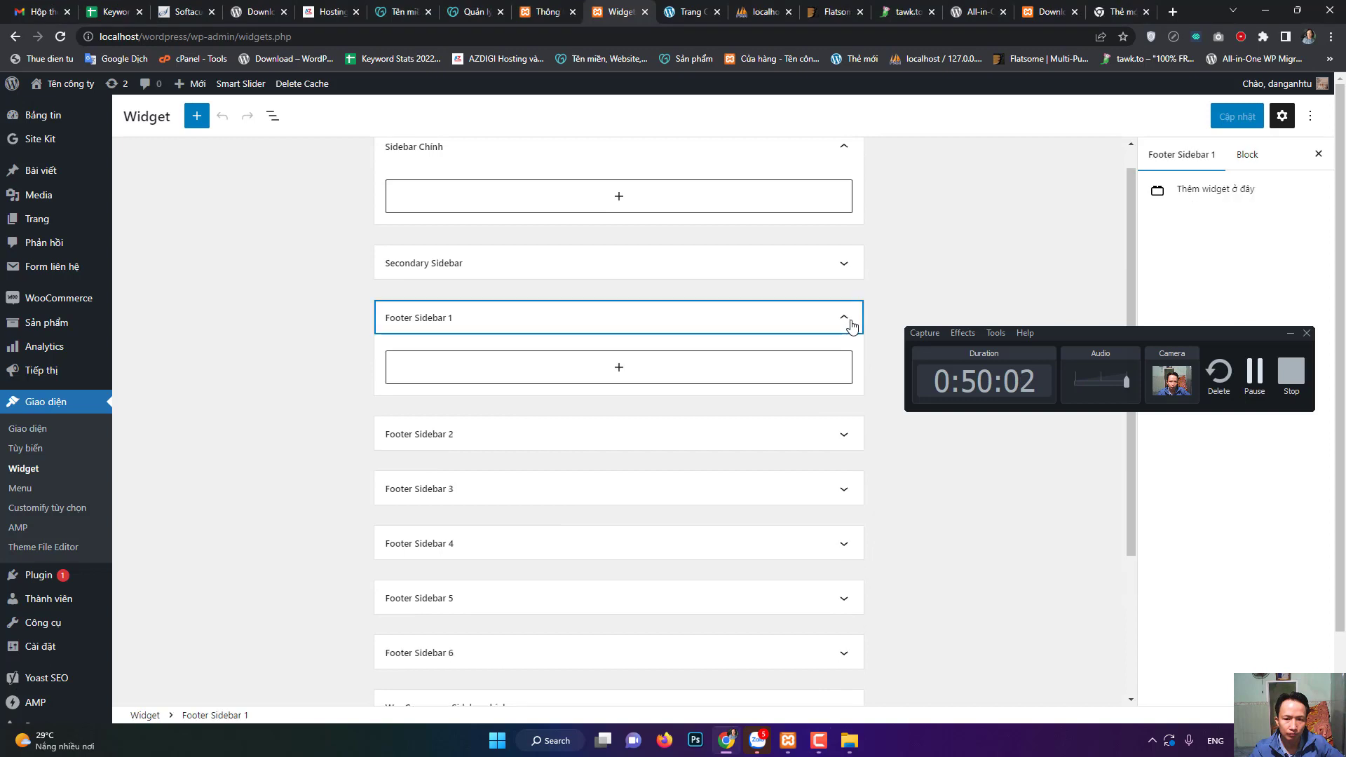
pyautogui.click(848, 441)
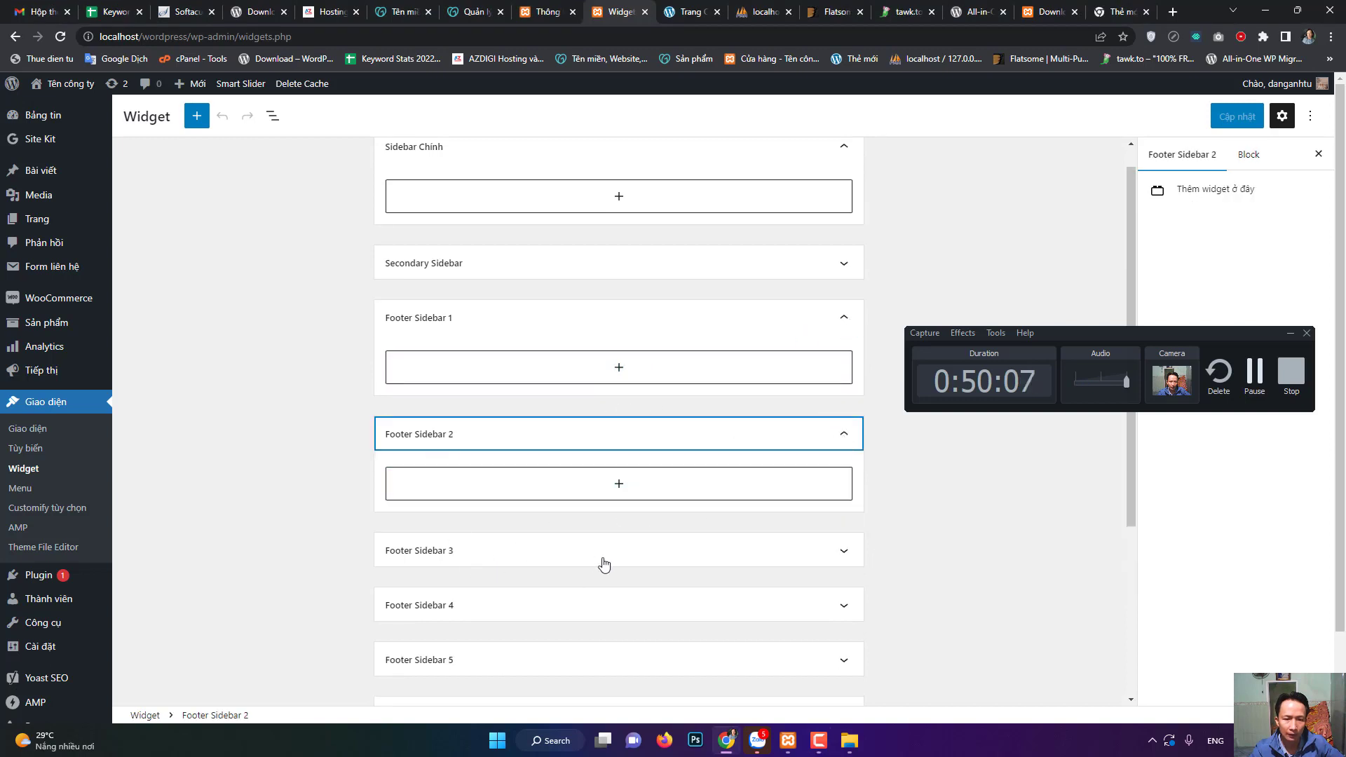
pyautogui.scroll(-3, 601, 562)
pyautogui.scroll(-1, 633, 553)
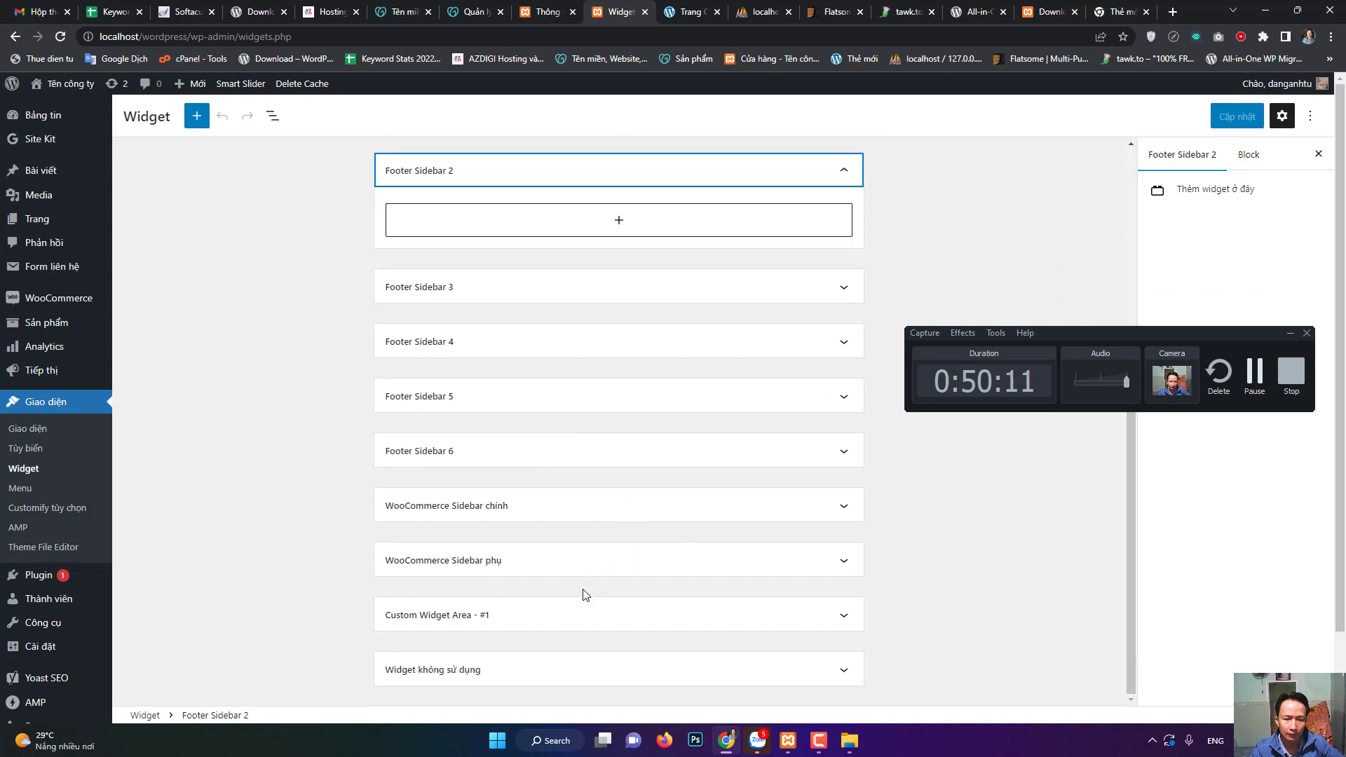
pyautogui.scroll(2, 580, 580)
pyautogui.scroll(2, 573, 366)
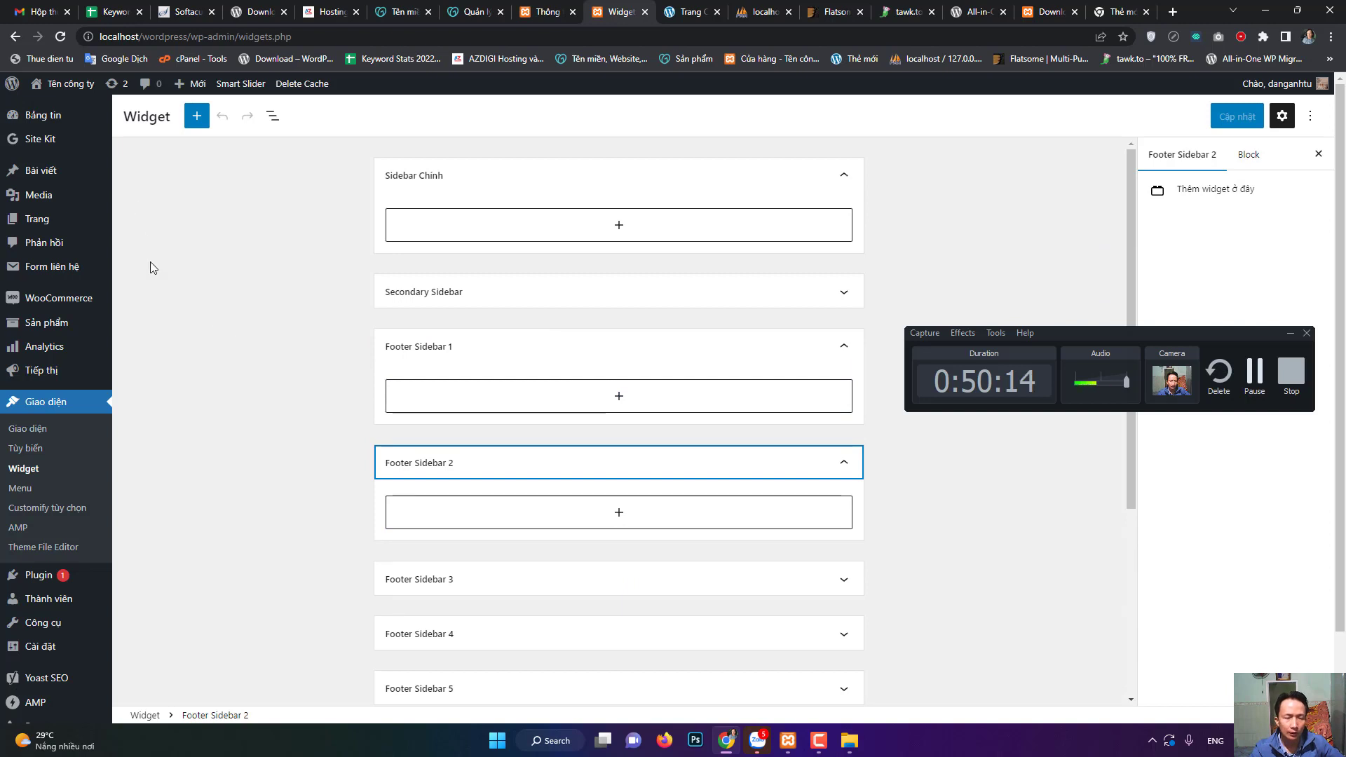
pyautogui.click(41, 439)
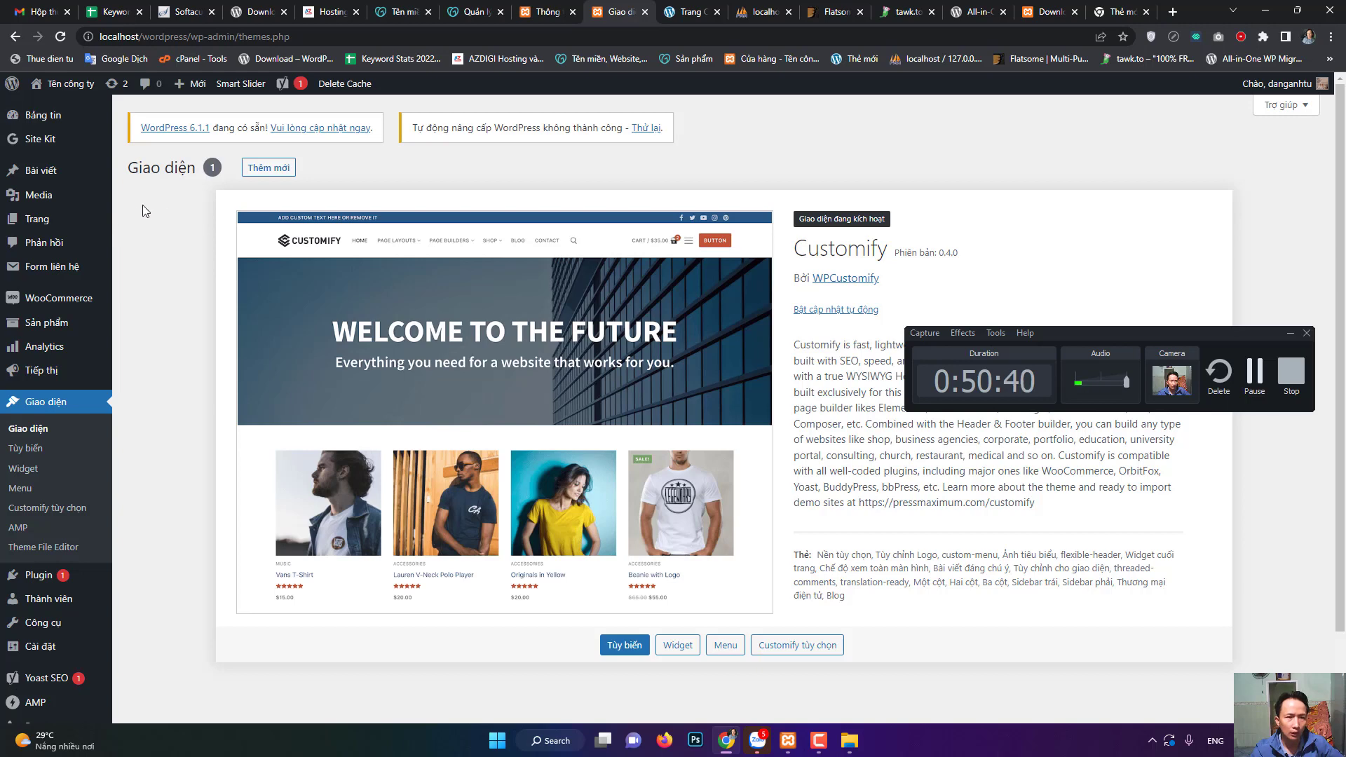
# - Open All Posts, listing the single post 'Bán nhà cấp 4 quận 12 dt 75m2 giá 1.2 tỷ'
pyautogui.moveTo(51, 152)
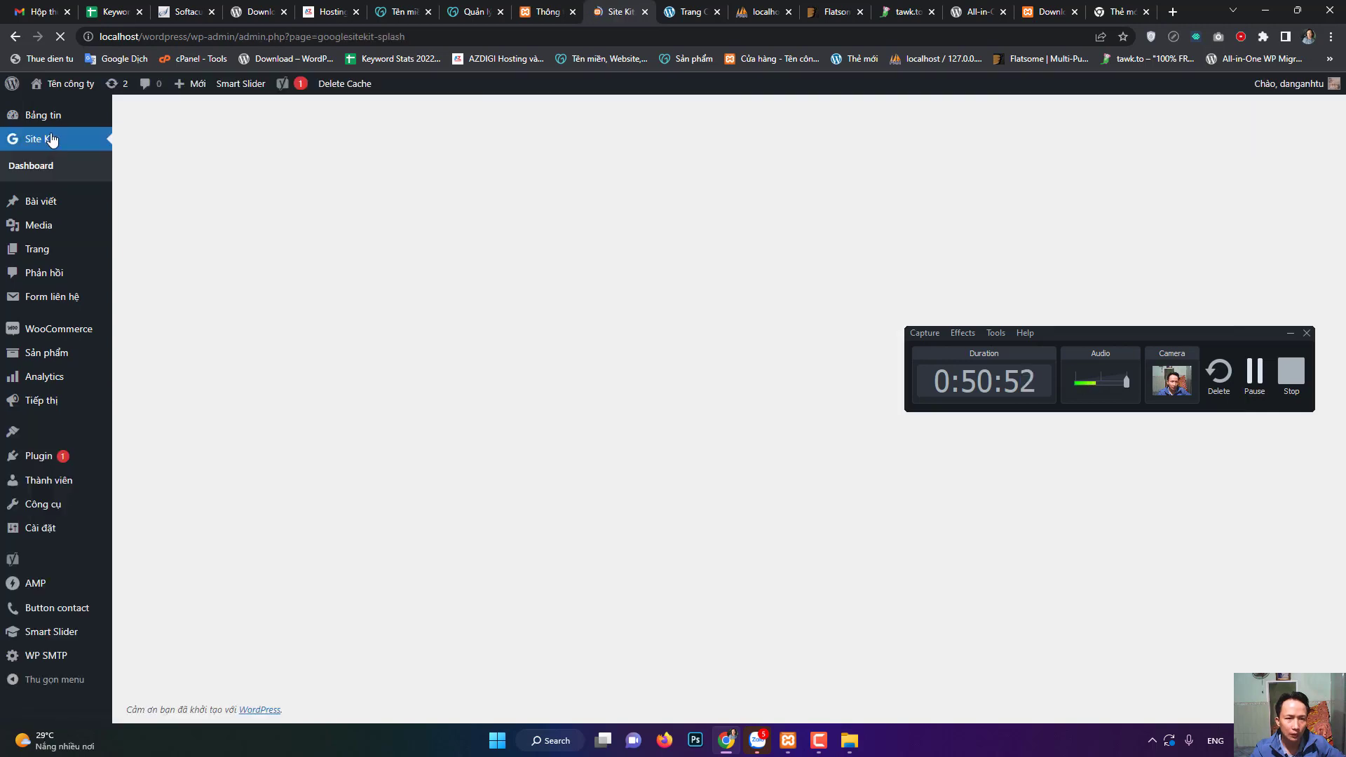
pyautogui.moveTo(63, 130)
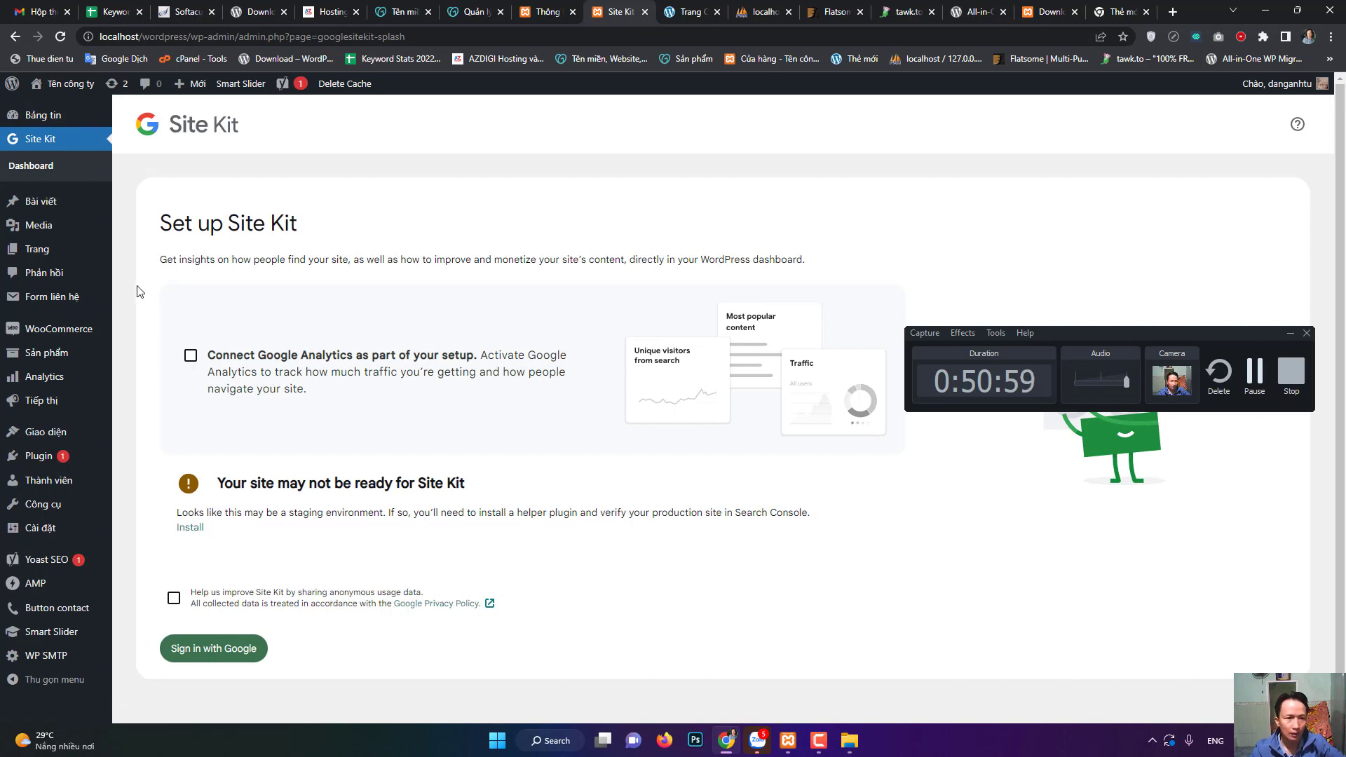
pyautogui.click(47, 204)
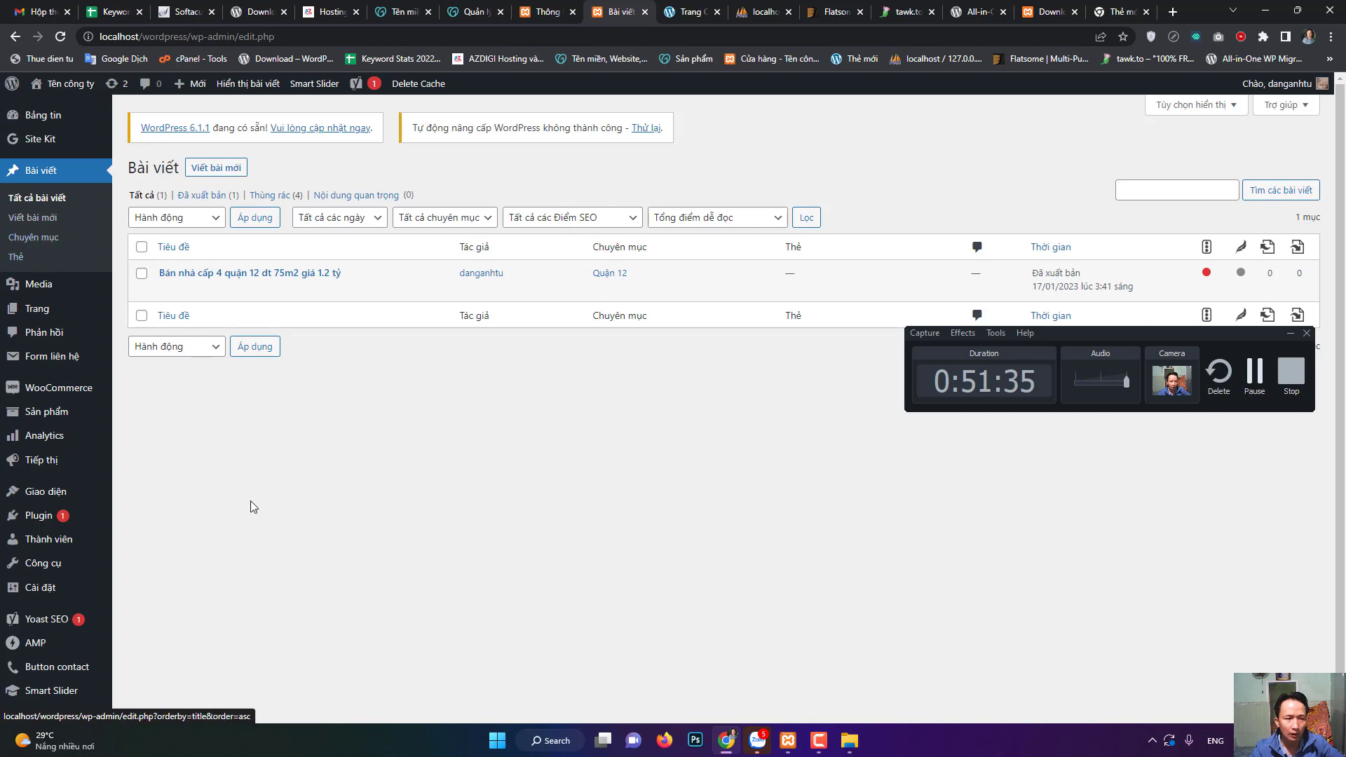
# - Browse the Media library and look at its media type filter without changing it
pyautogui.click(48, 292)
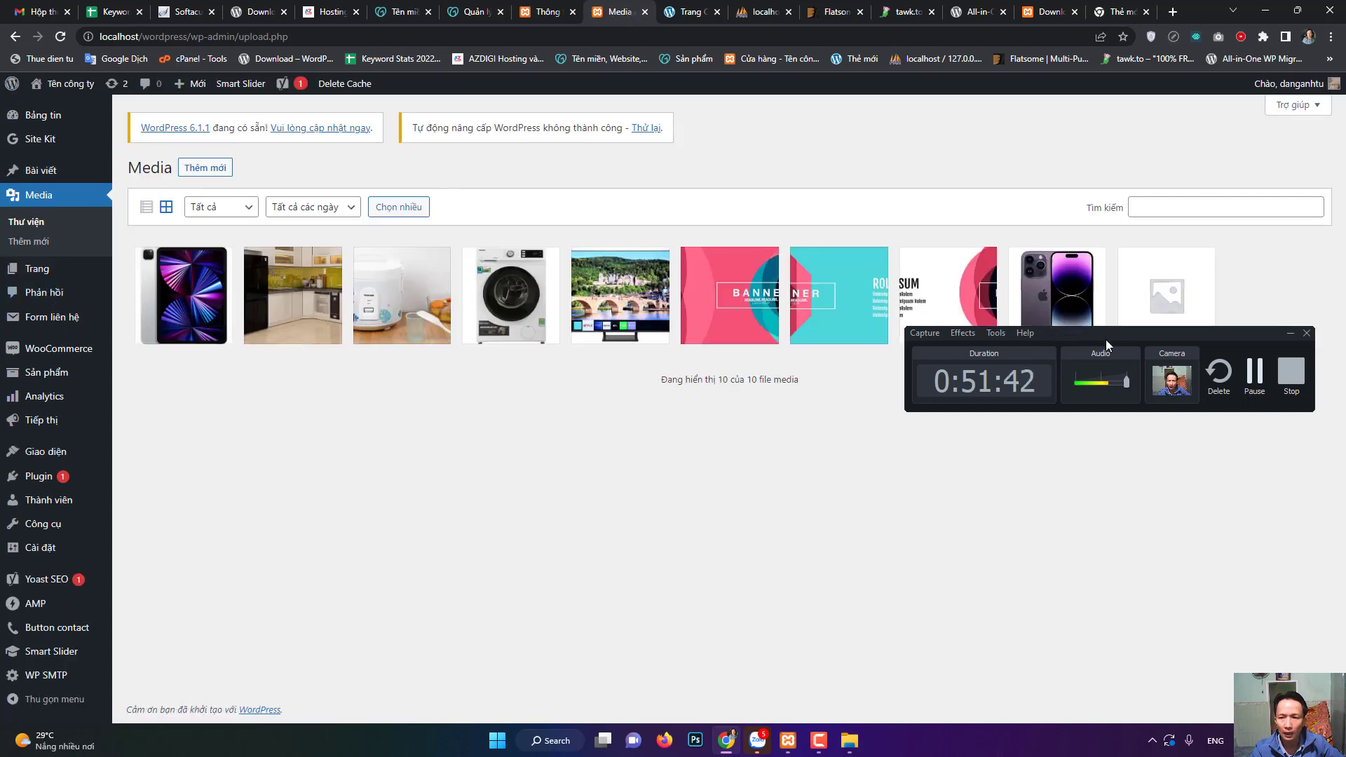
pyautogui.moveTo(1105, 339); pyautogui.dragTo(1122, 419)
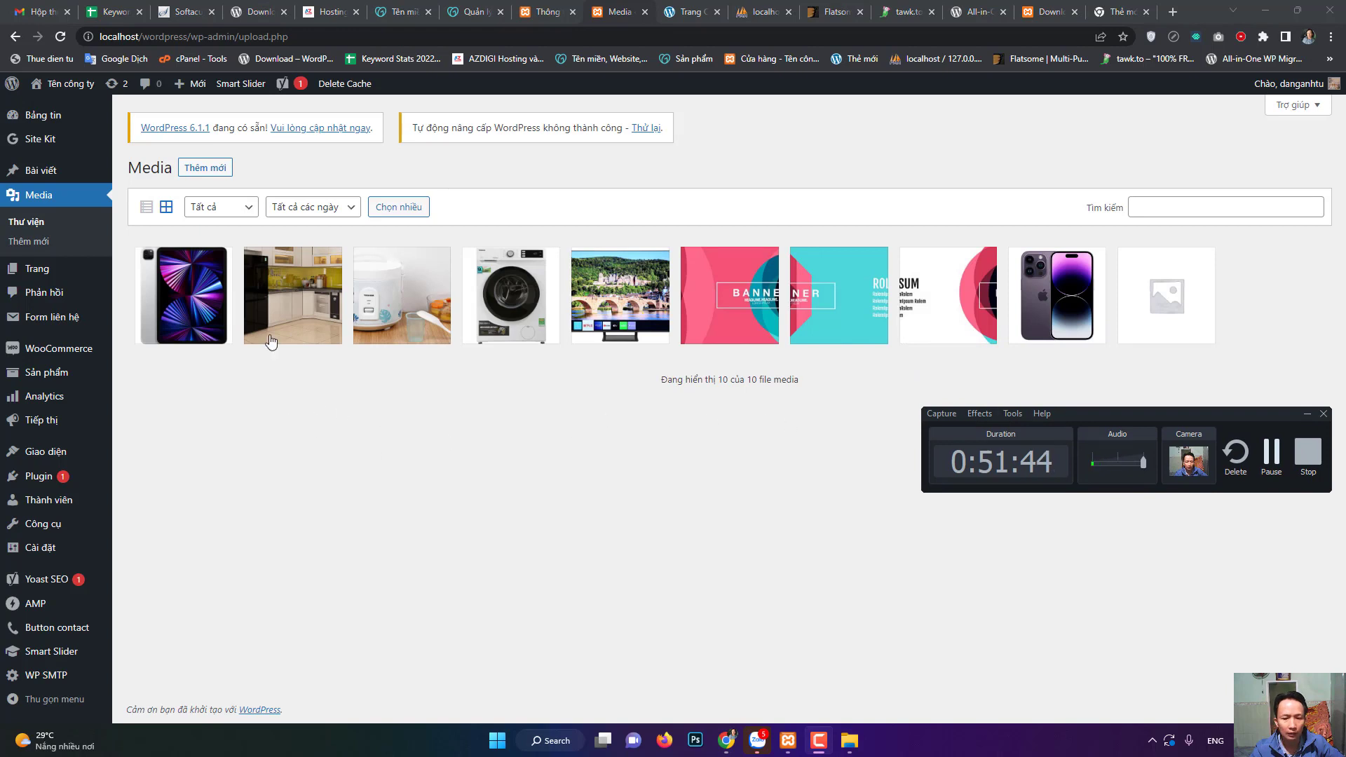
pyautogui.click(216, 208)
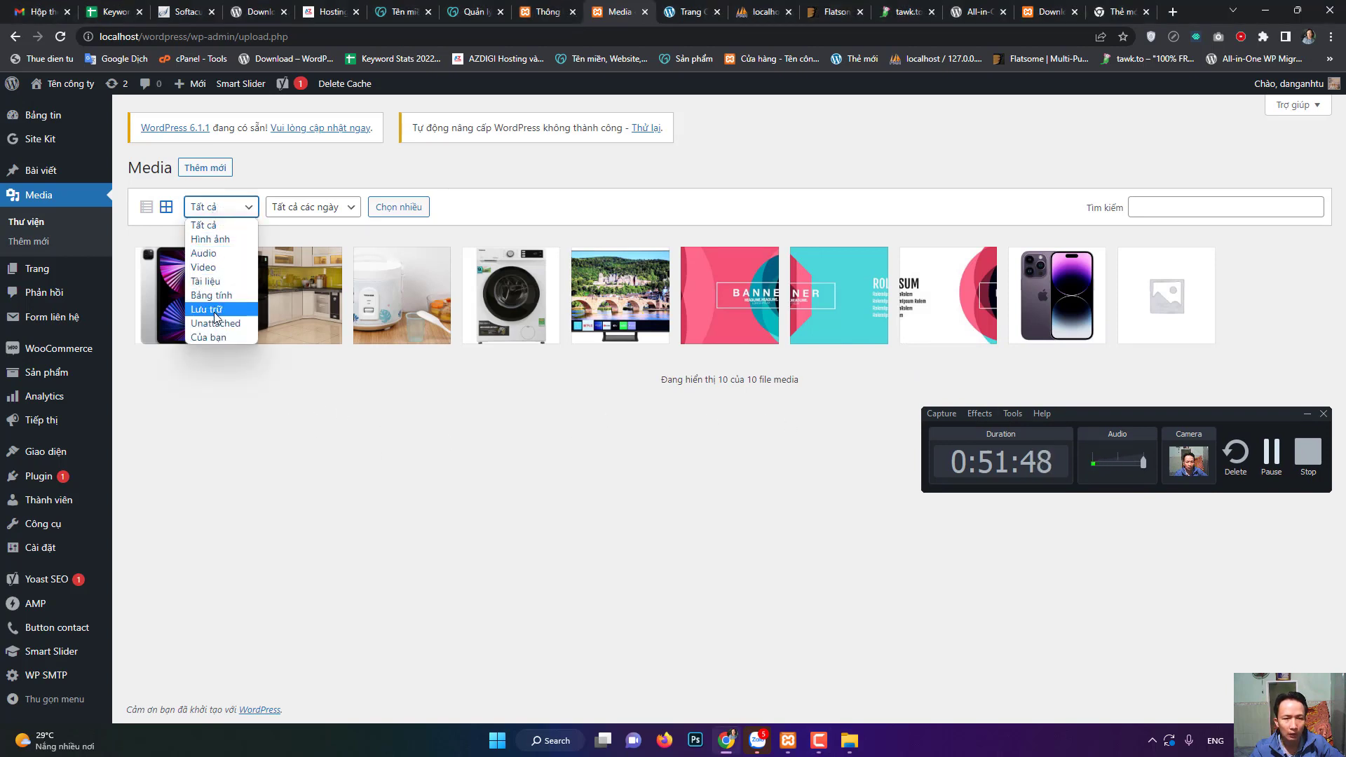
pyautogui.click(456, 422)
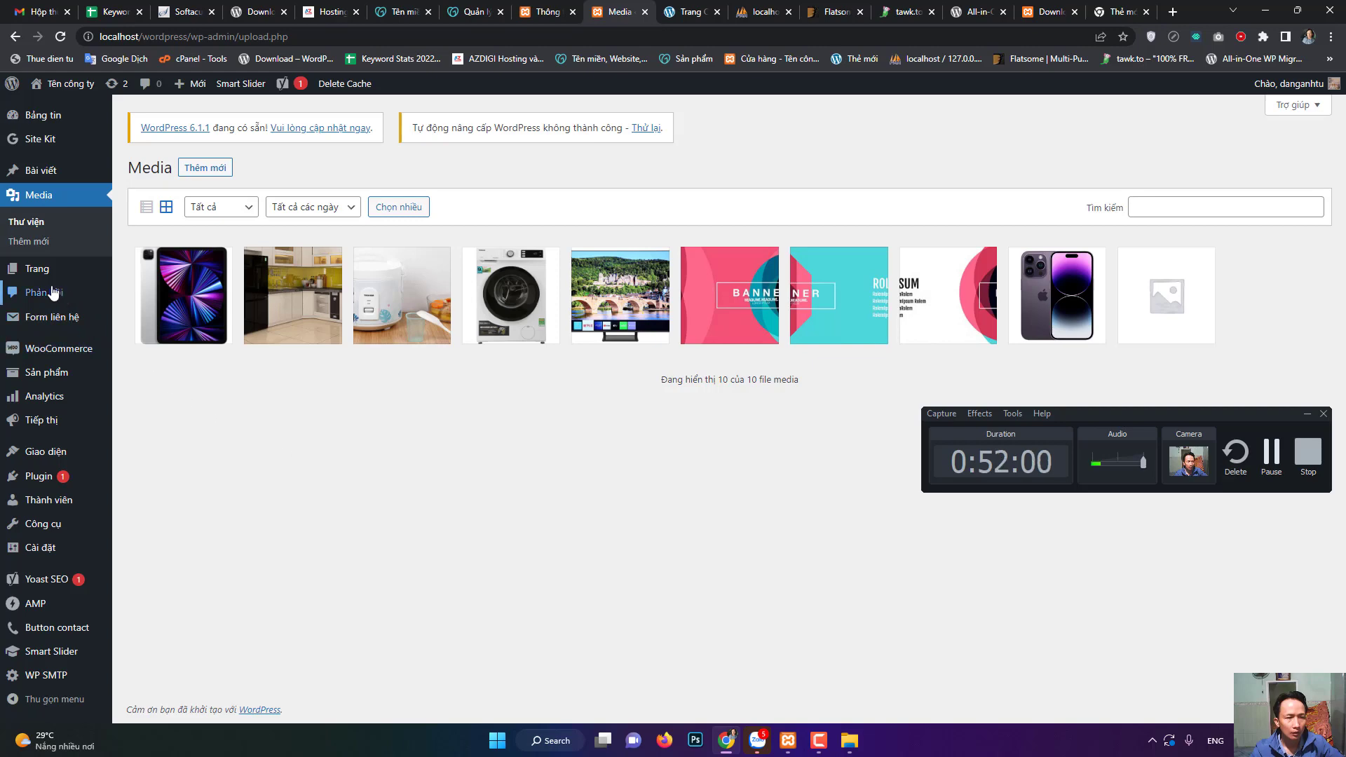
# - Visit the Pages list and Comments page, then reach the Form liên hệ 1 contact form list
pyautogui.moveTo(43, 275)
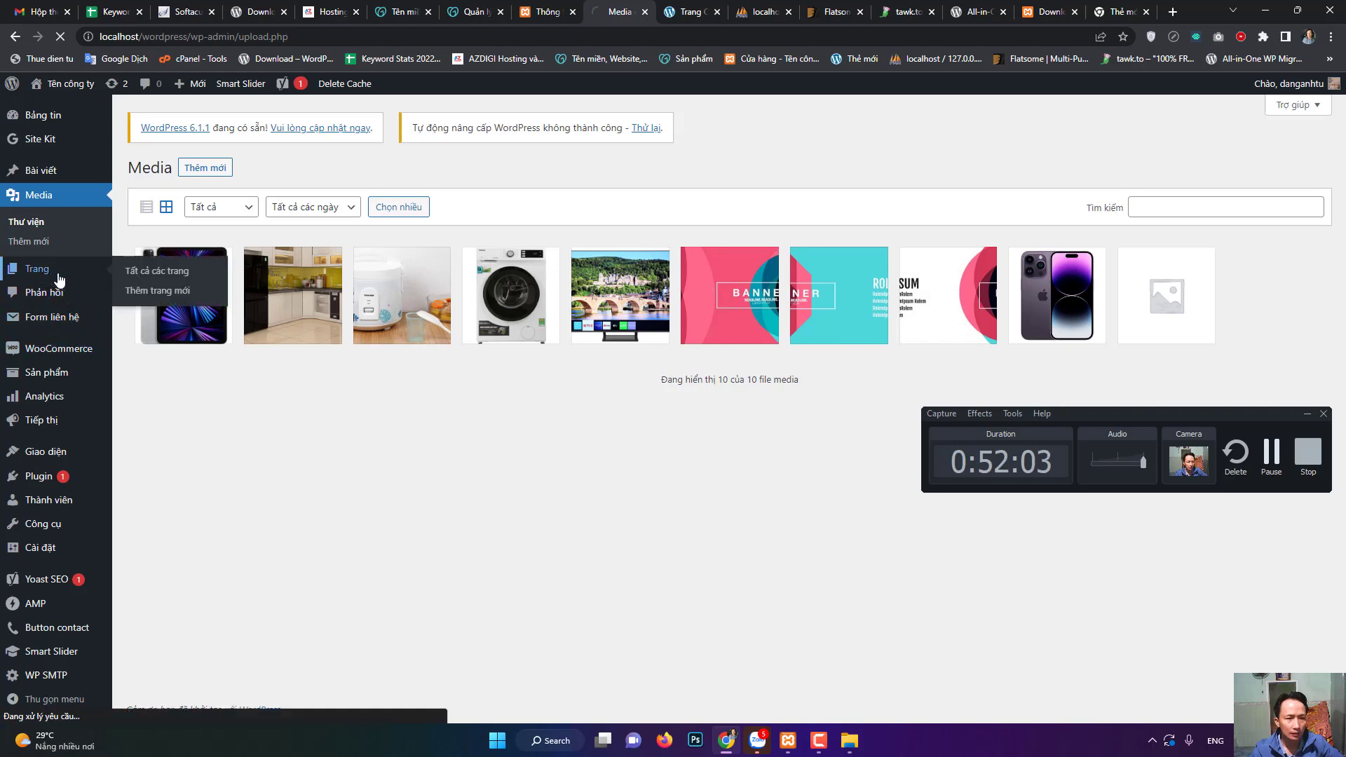
pyautogui.click(46, 274)
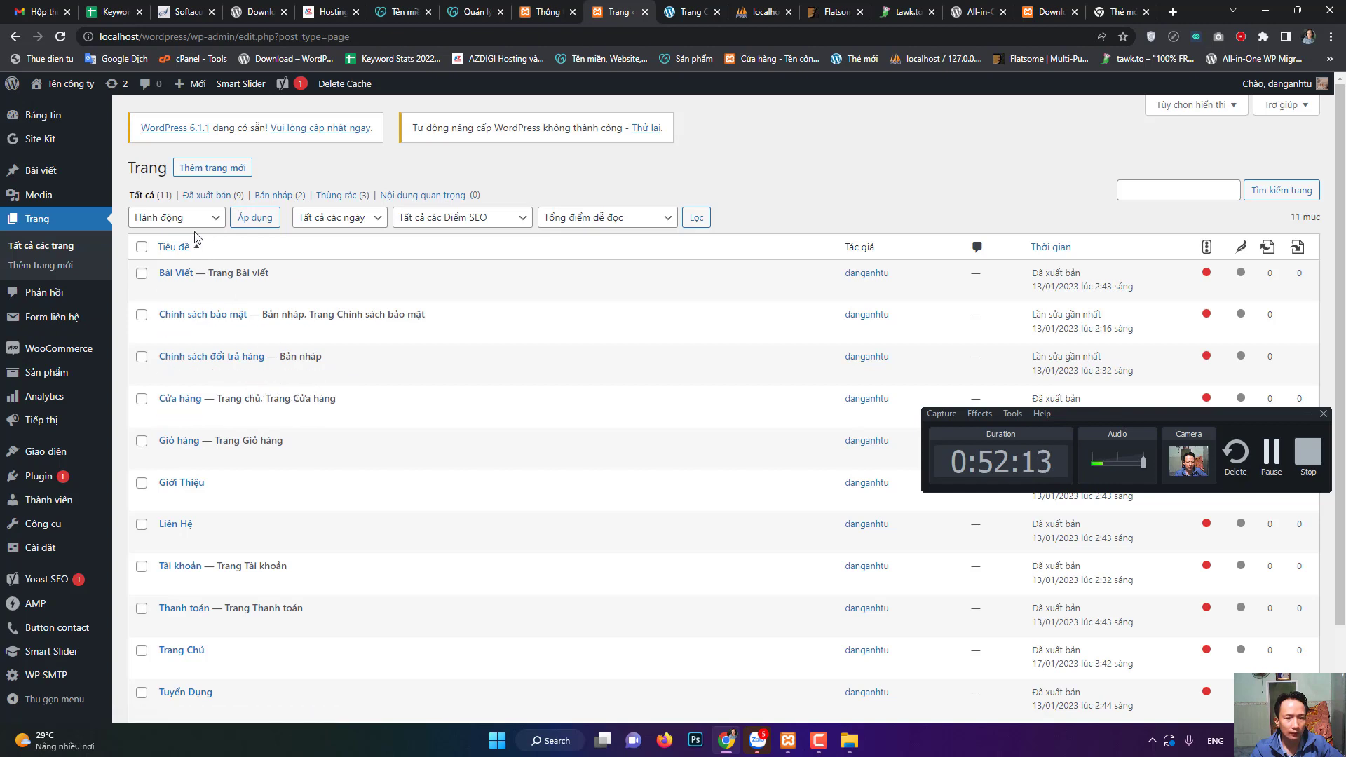
pyautogui.click(62, 301)
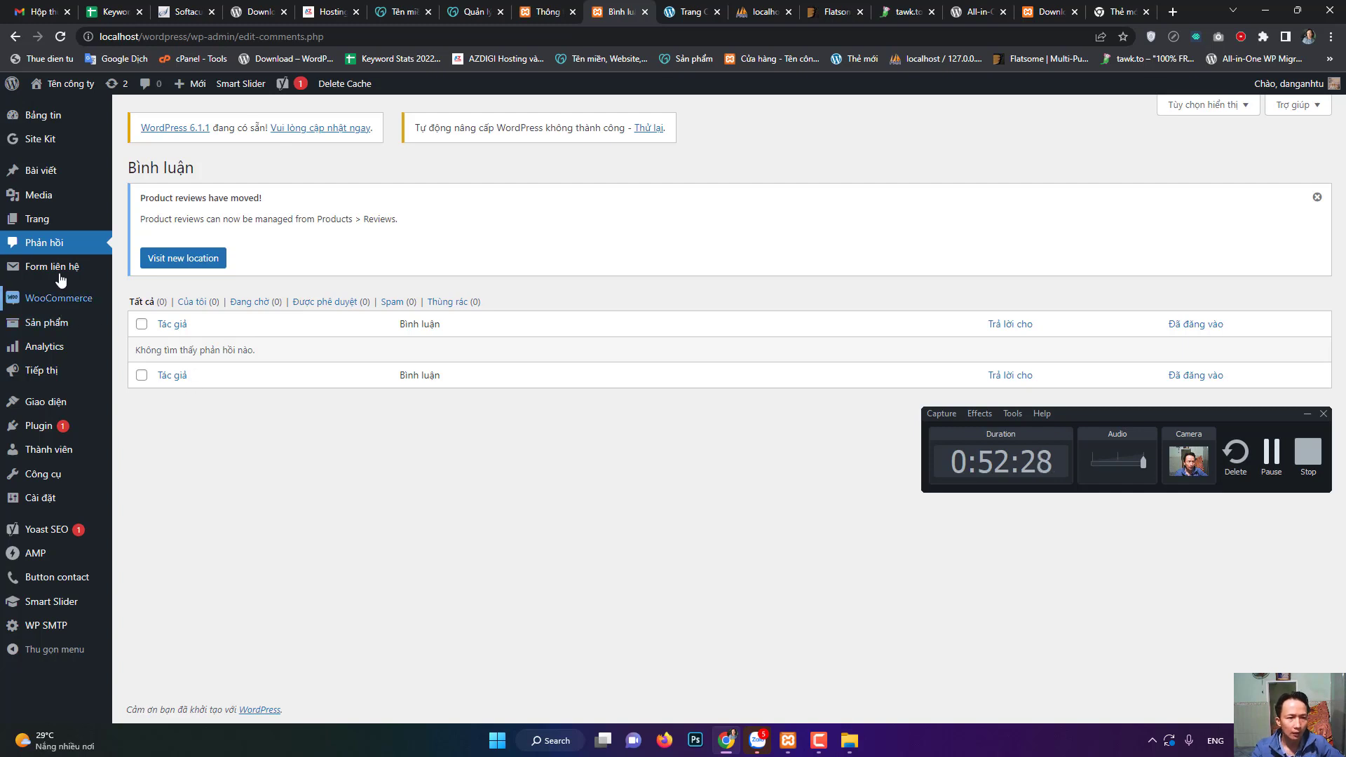
pyautogui.moveTo(59, 274)
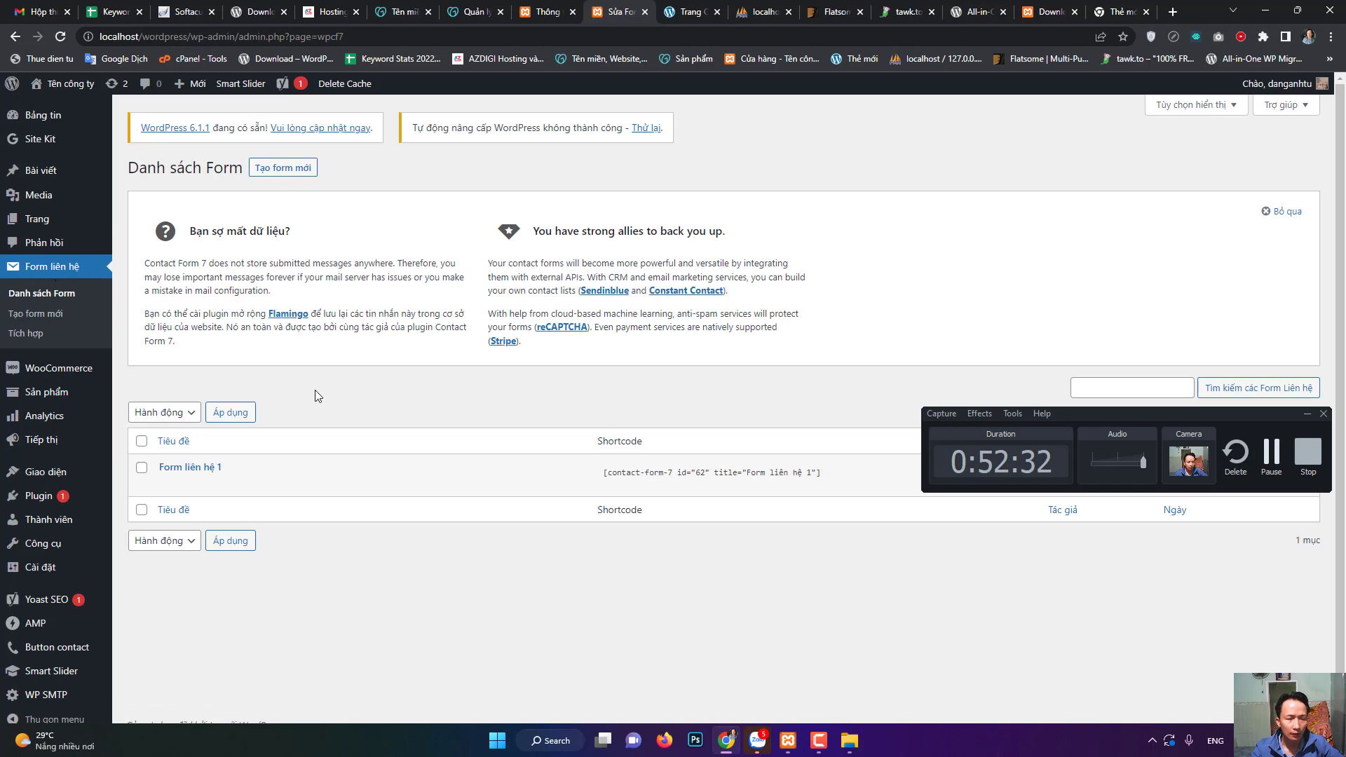
pyautogui.moveTo(210, 491)
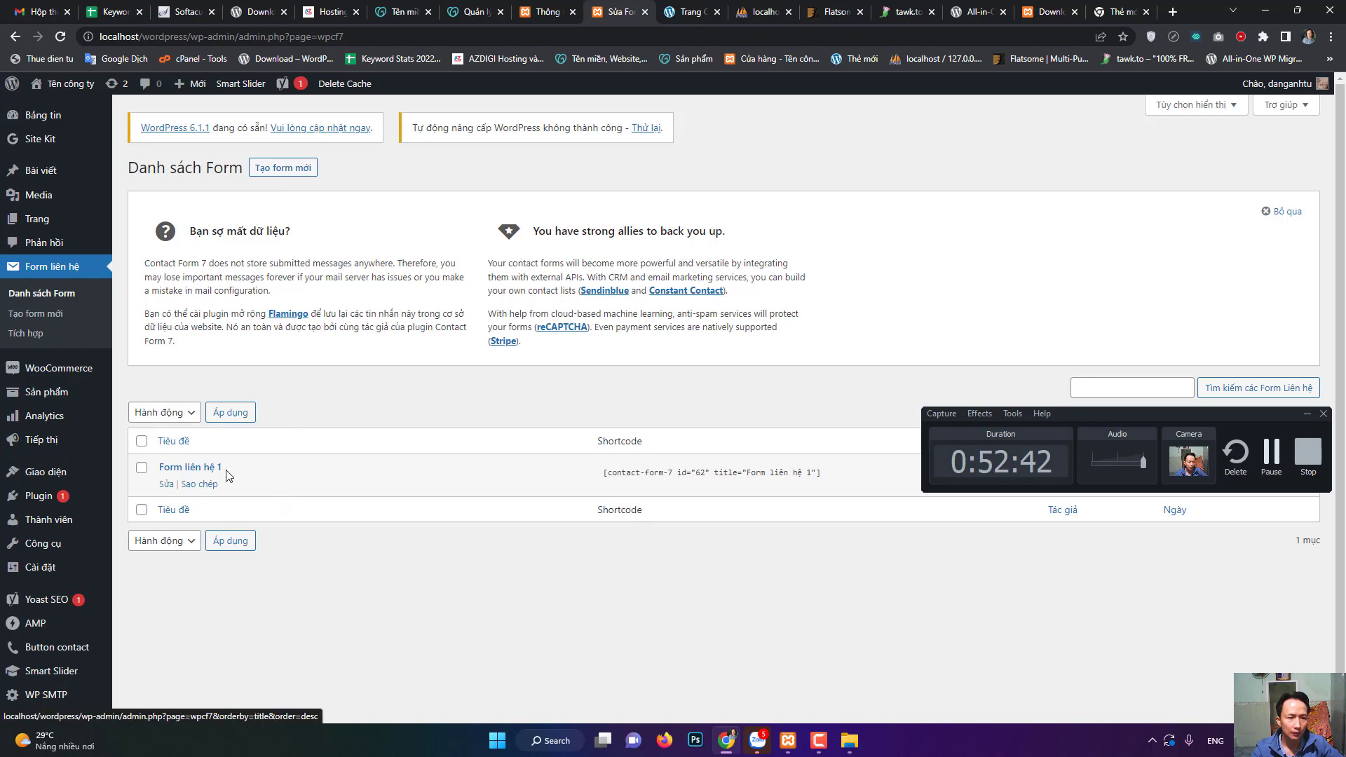
# - Open WooCommerce's General settings showing the store address, Việt Nam and postcode 700000
pyautogui.click(64, 374)
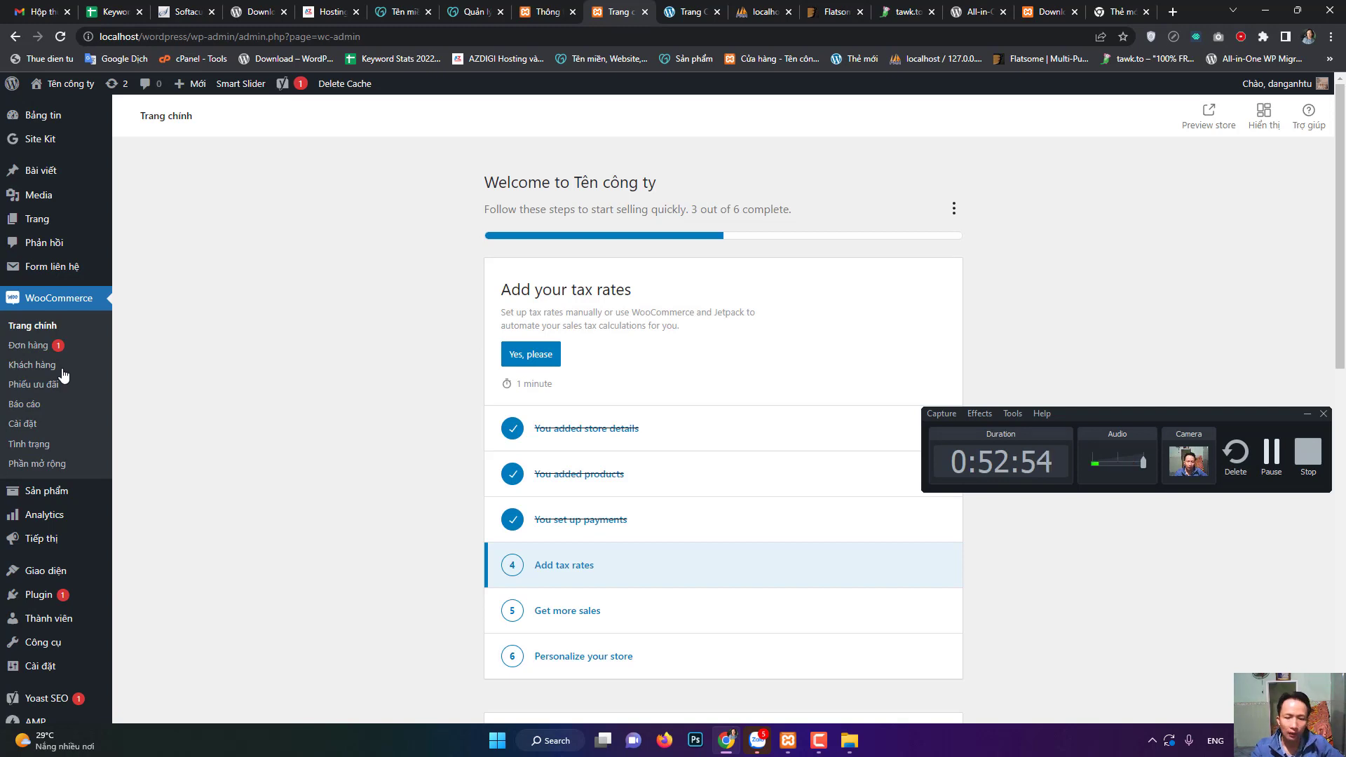
pyautogui.click(33, 427)
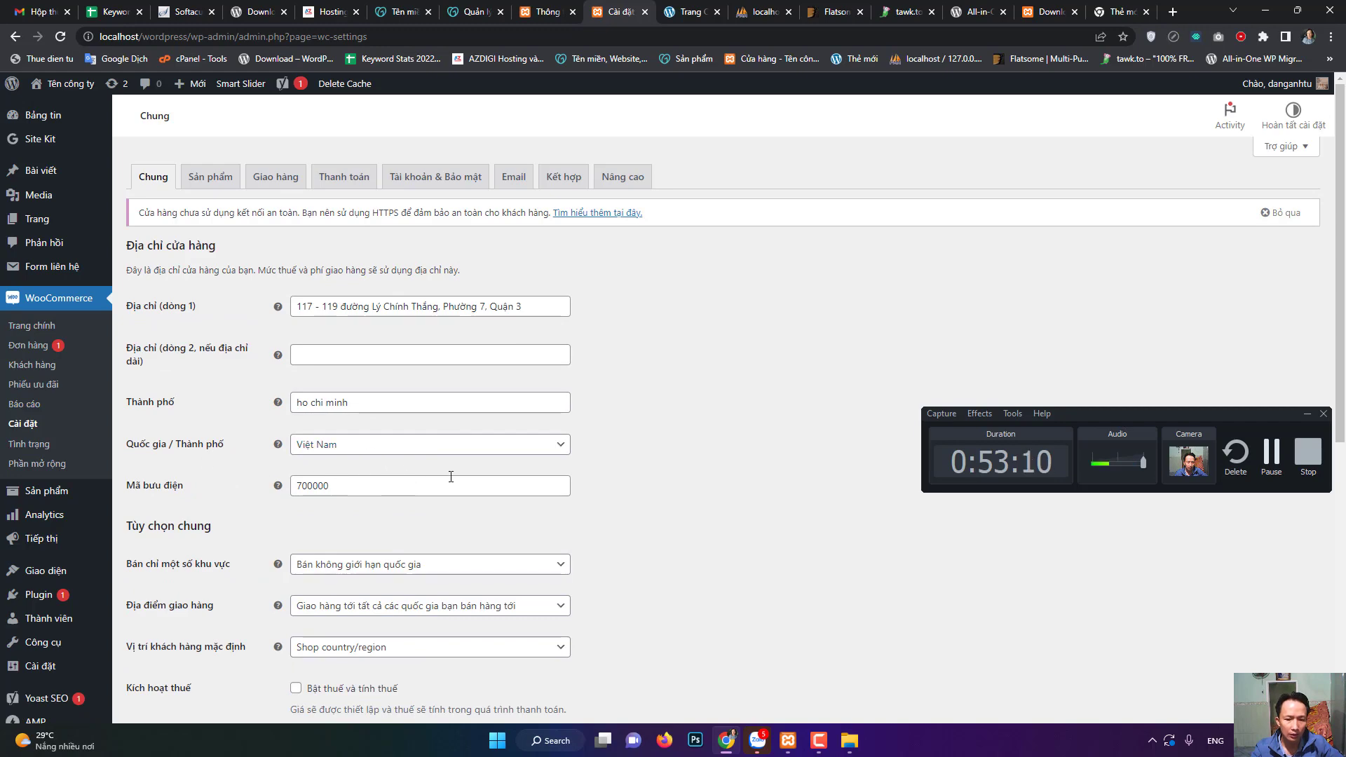
# - Review the currency options on the General tab, then view the Thanh toán payment methods
pyautogui.scroll(-7, 744, 502)
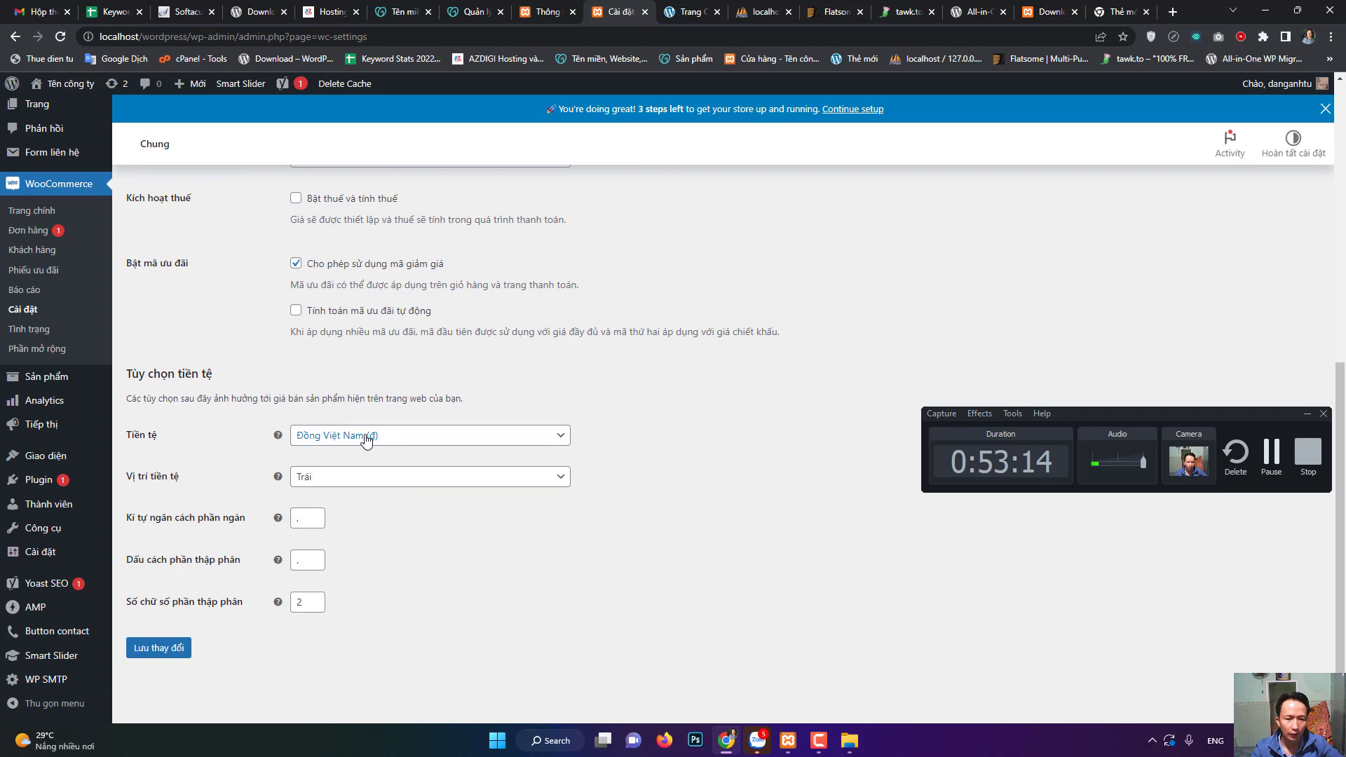
pyautogui.scroll(7, 559, 428)
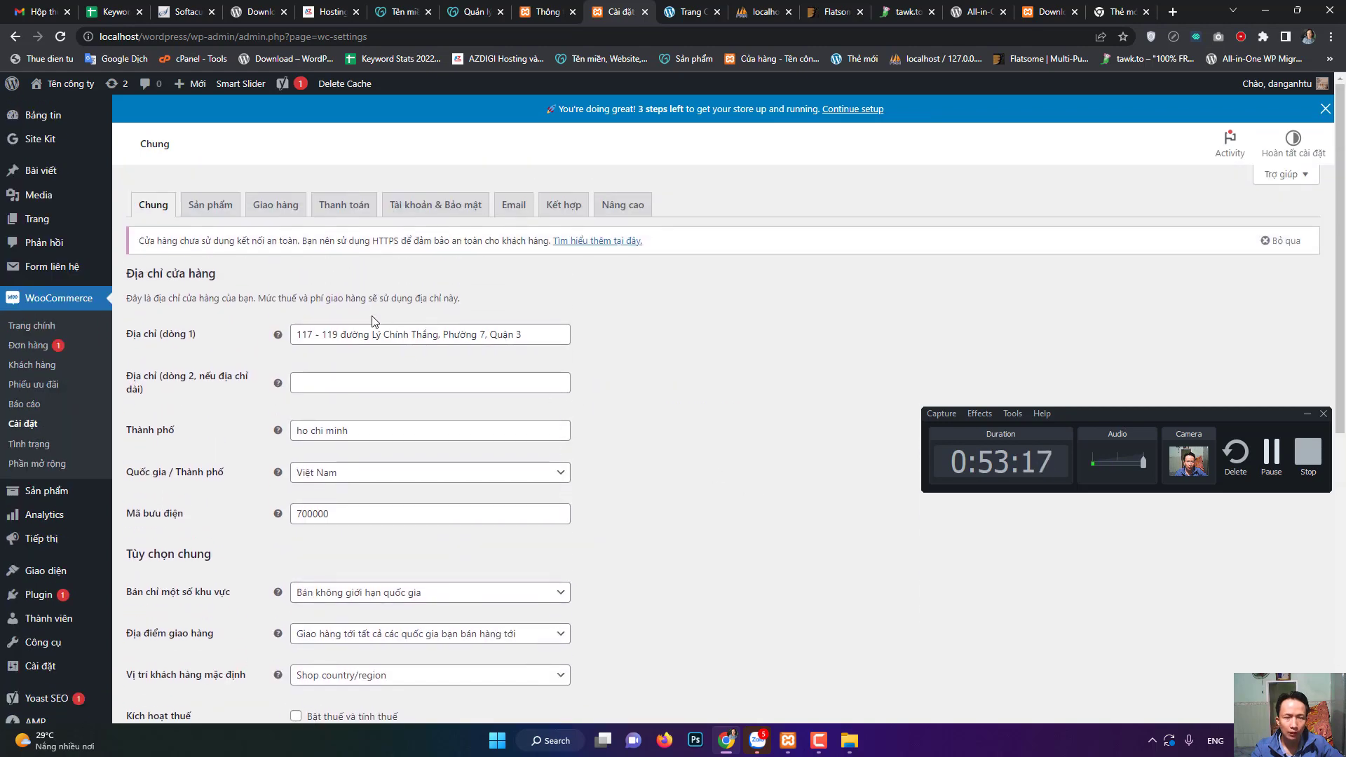
pyautogui.click(344, 210)
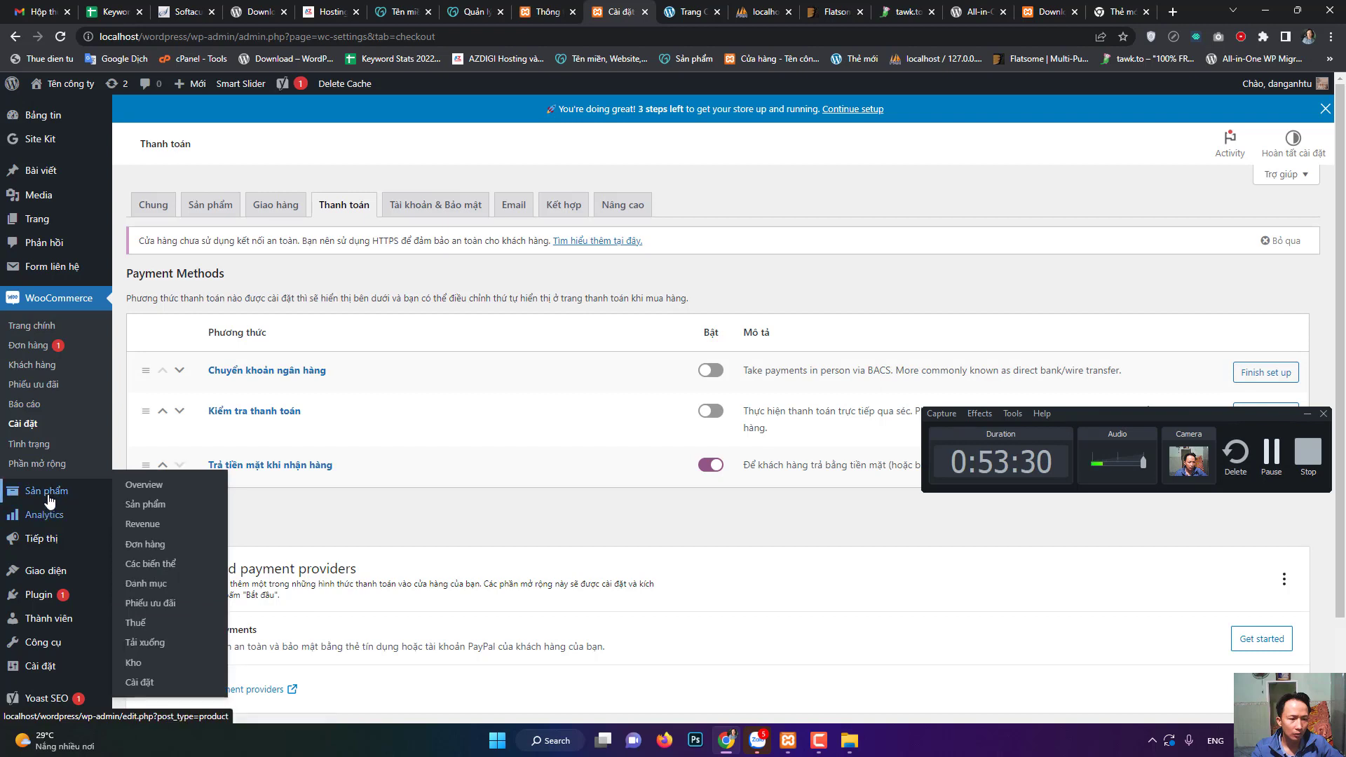
# - Go to the Themes page showing the active Customify 0.4.0 theme
pyautogui.moveTo(51, 545)
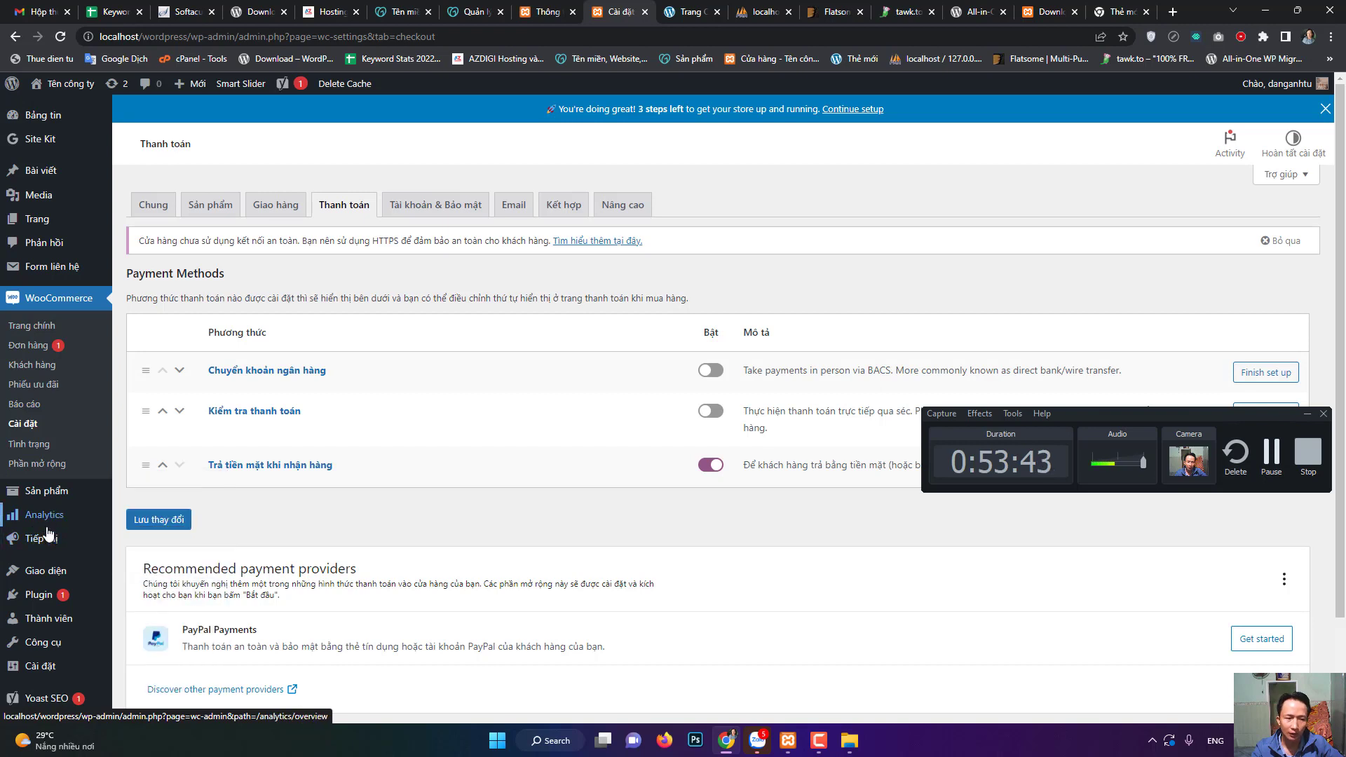
pyautogui.scroll(-2, 77, 512)
pyautogui.click(60, 464)
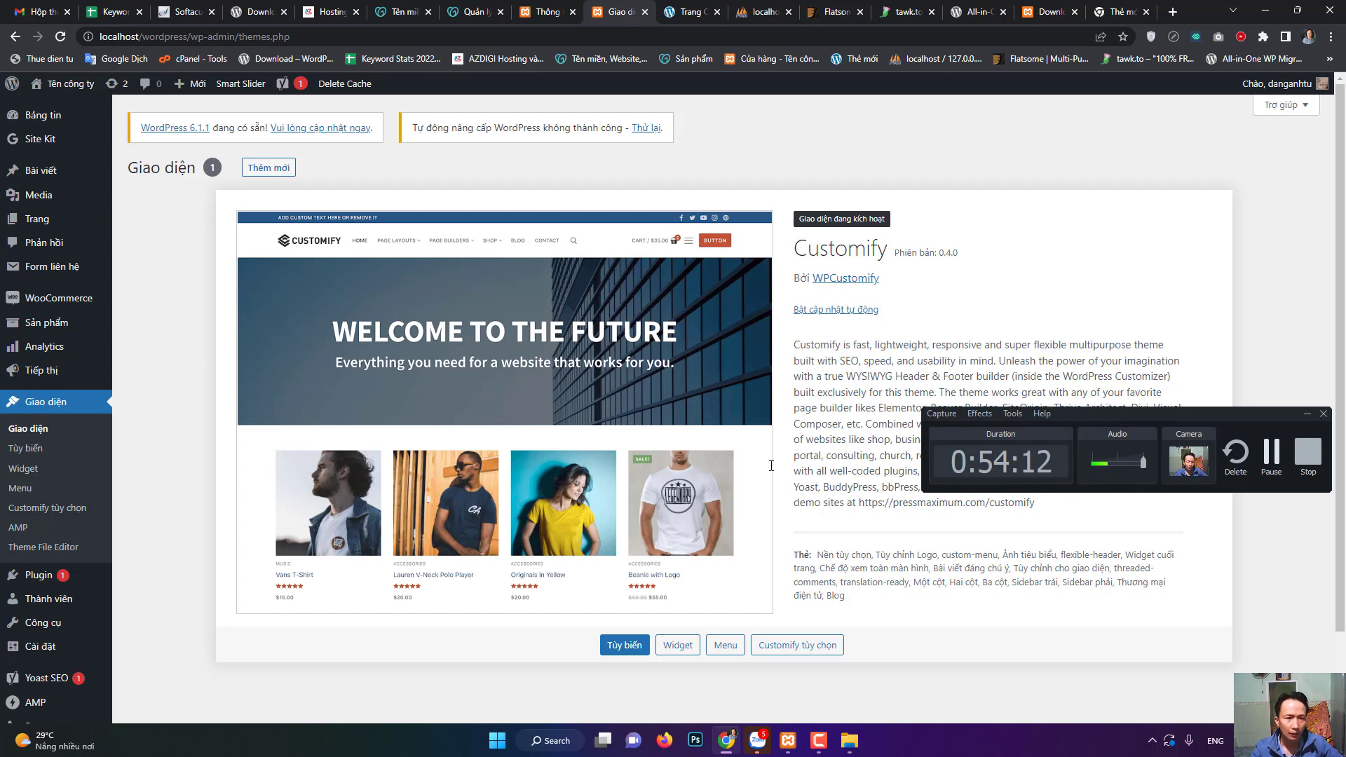
# - Search installable themes for 'shop' and reveal the Tải giao diện lên upload option
pyautogui.click(274, 171)
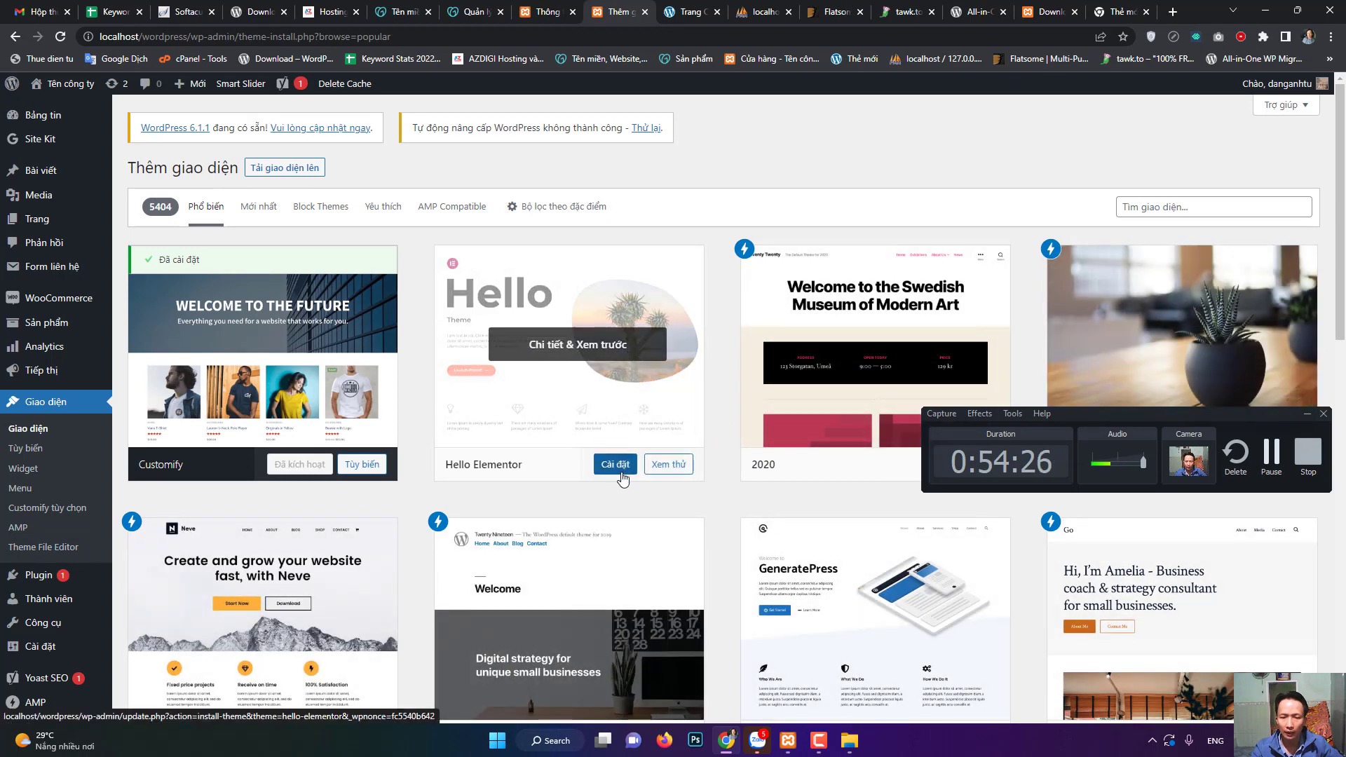
pyautogui.click(1178, 202)
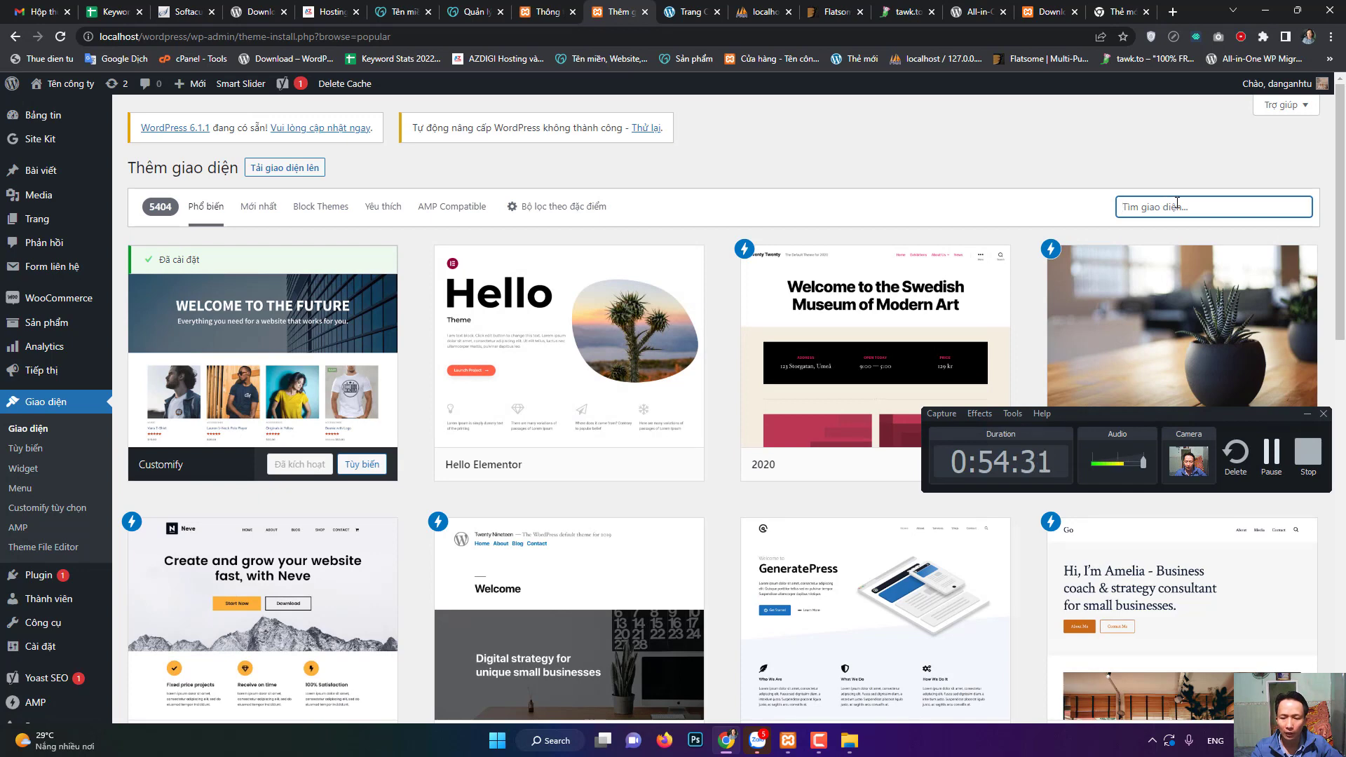
pyautogui.write('shop')
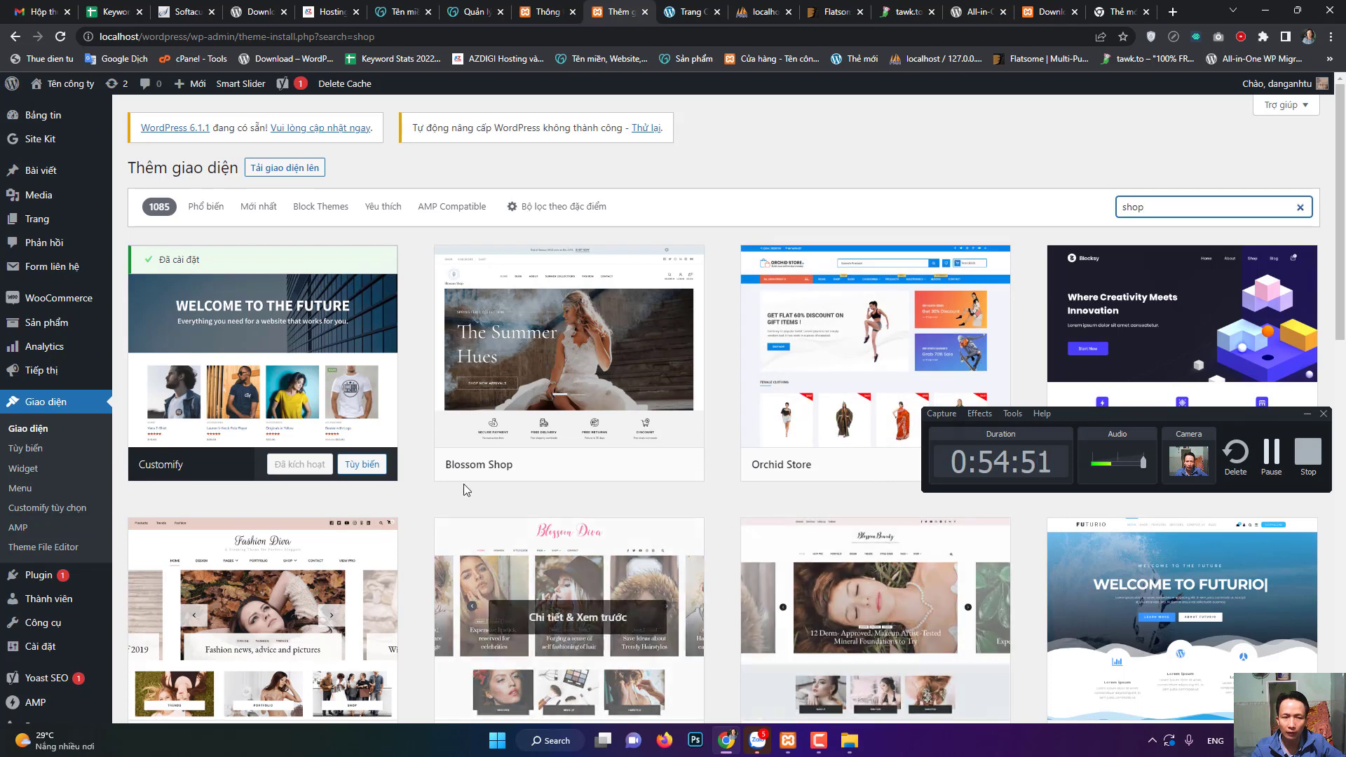
pyautogui.click(284, 172)
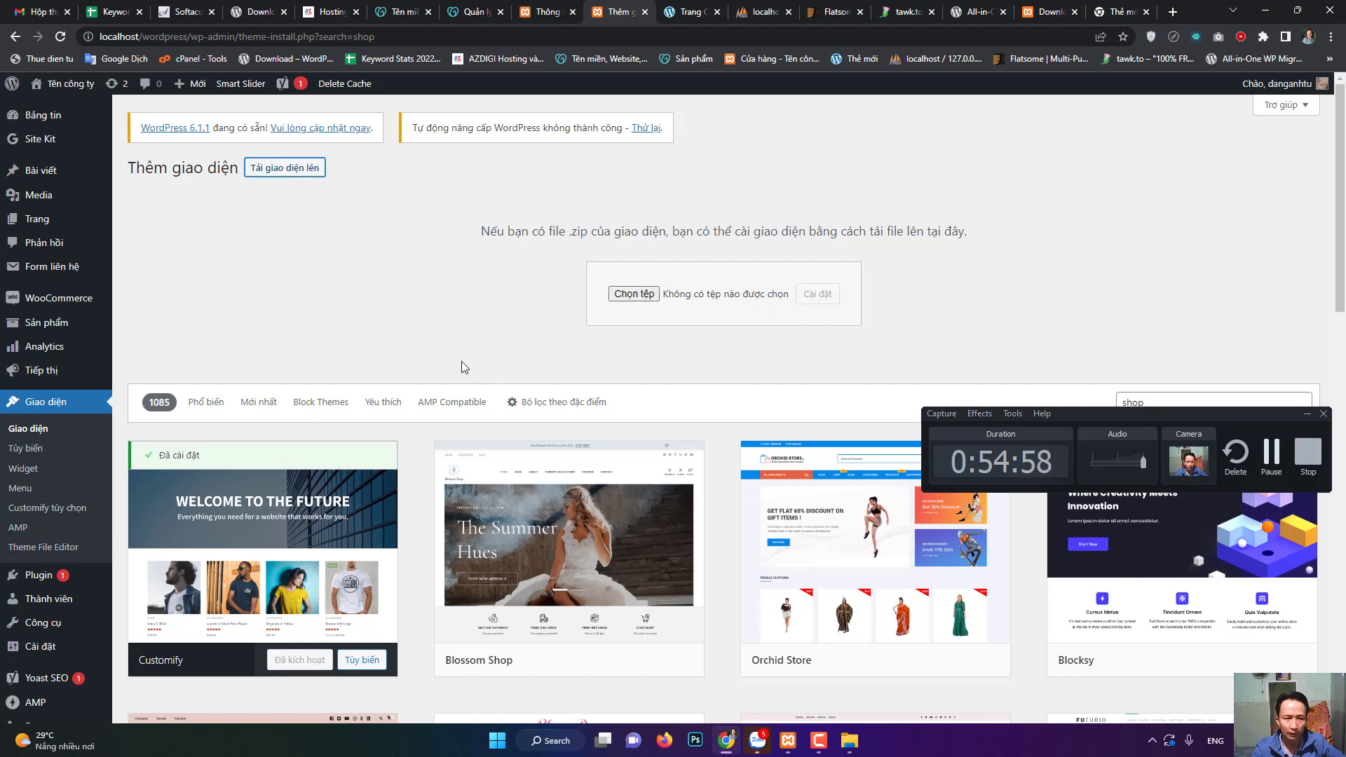
pyautogui.scroll(-4, 70, 399)
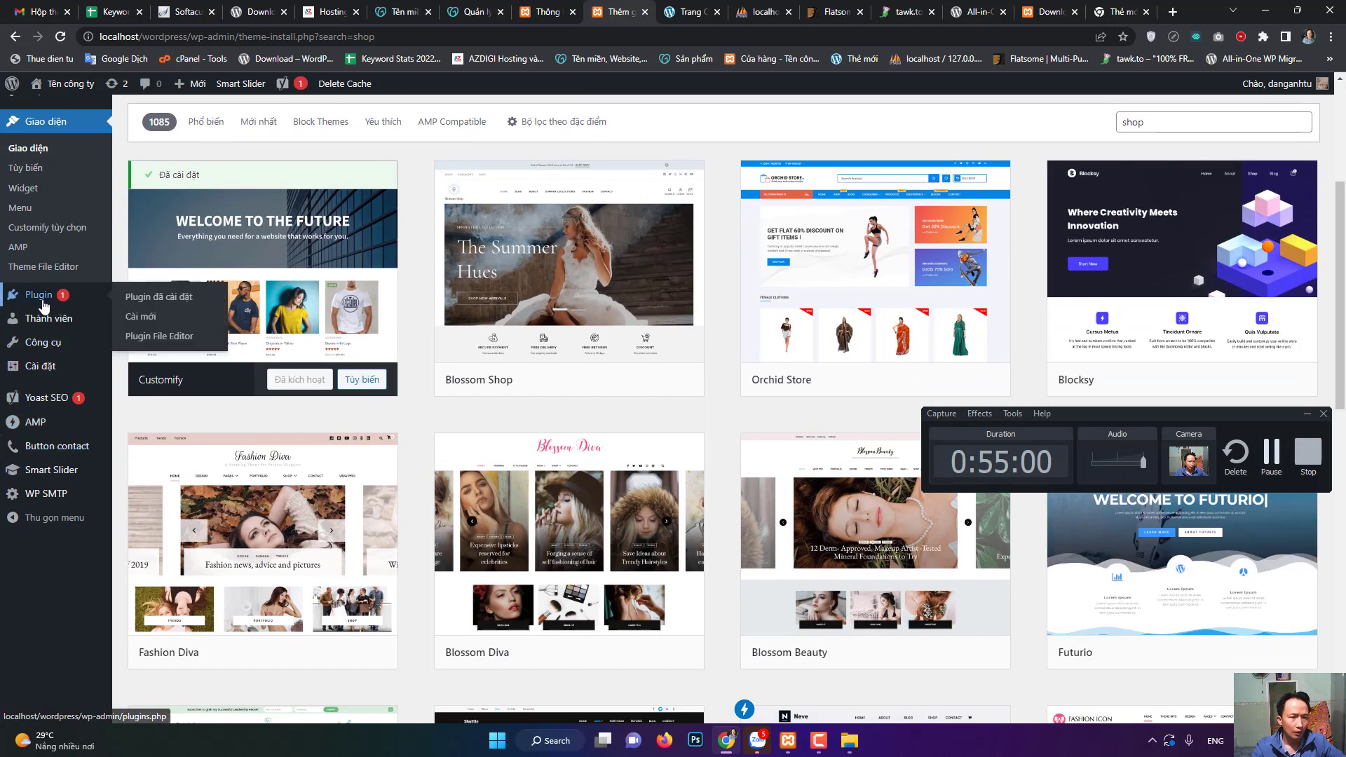
# - Look over the installed plugins and user list, then start a new user via Thêm mới
pyautogui.click(43, 303)
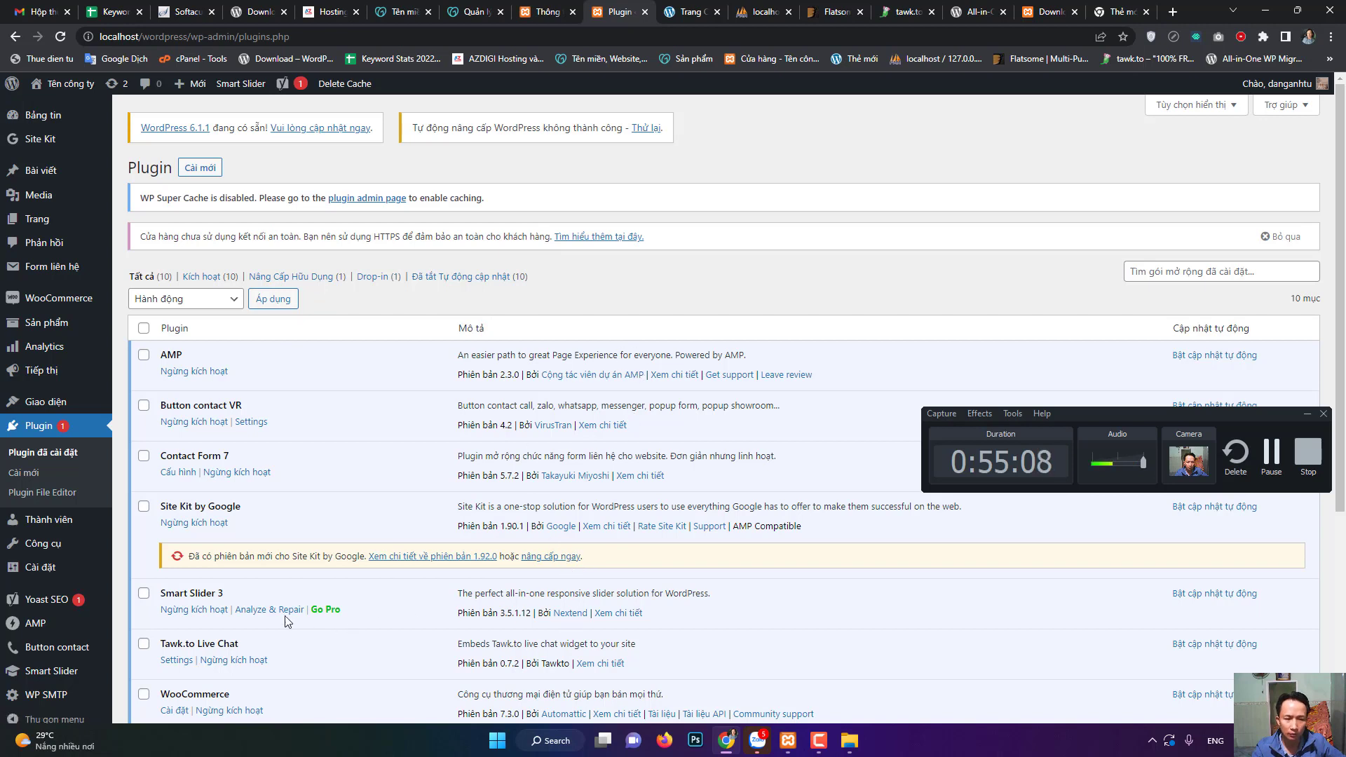
pyautogui.moveTo(56, 569)
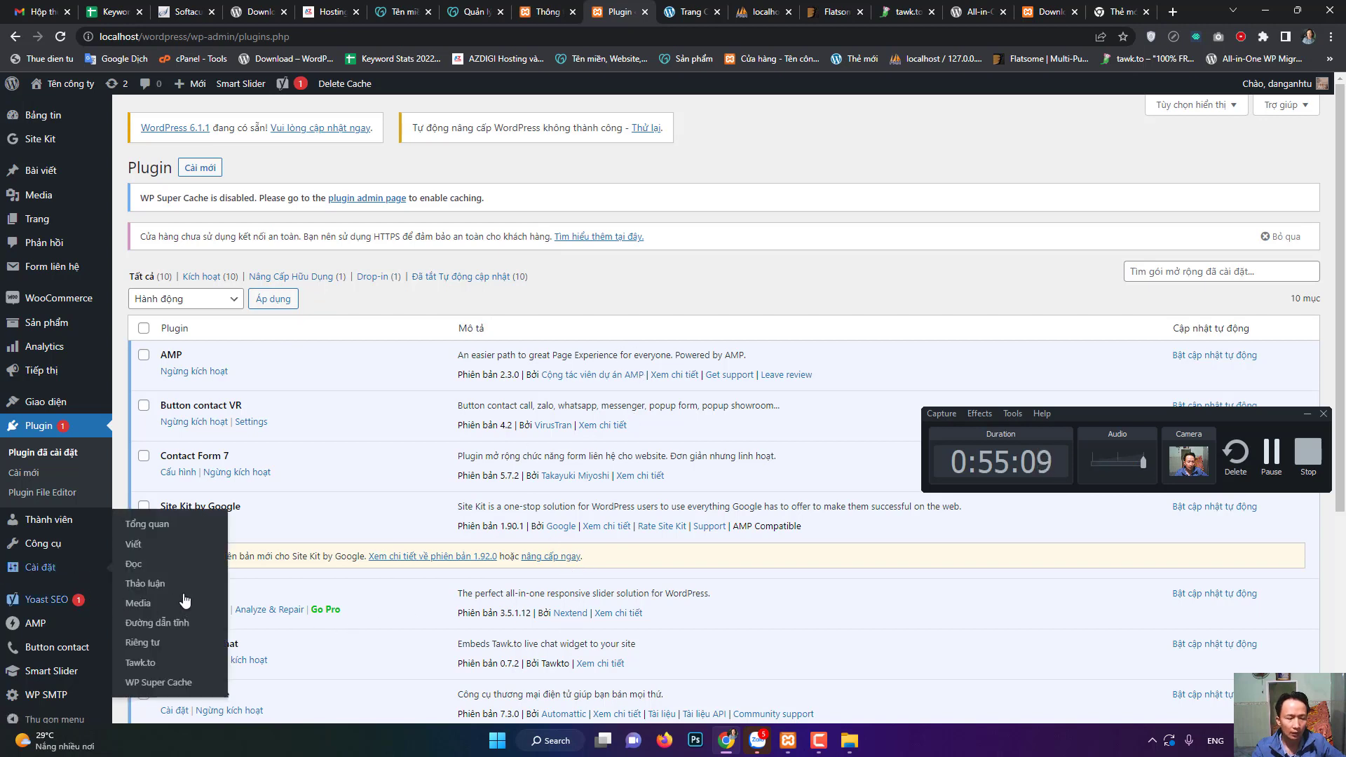
pyautogui.click(68, 531)
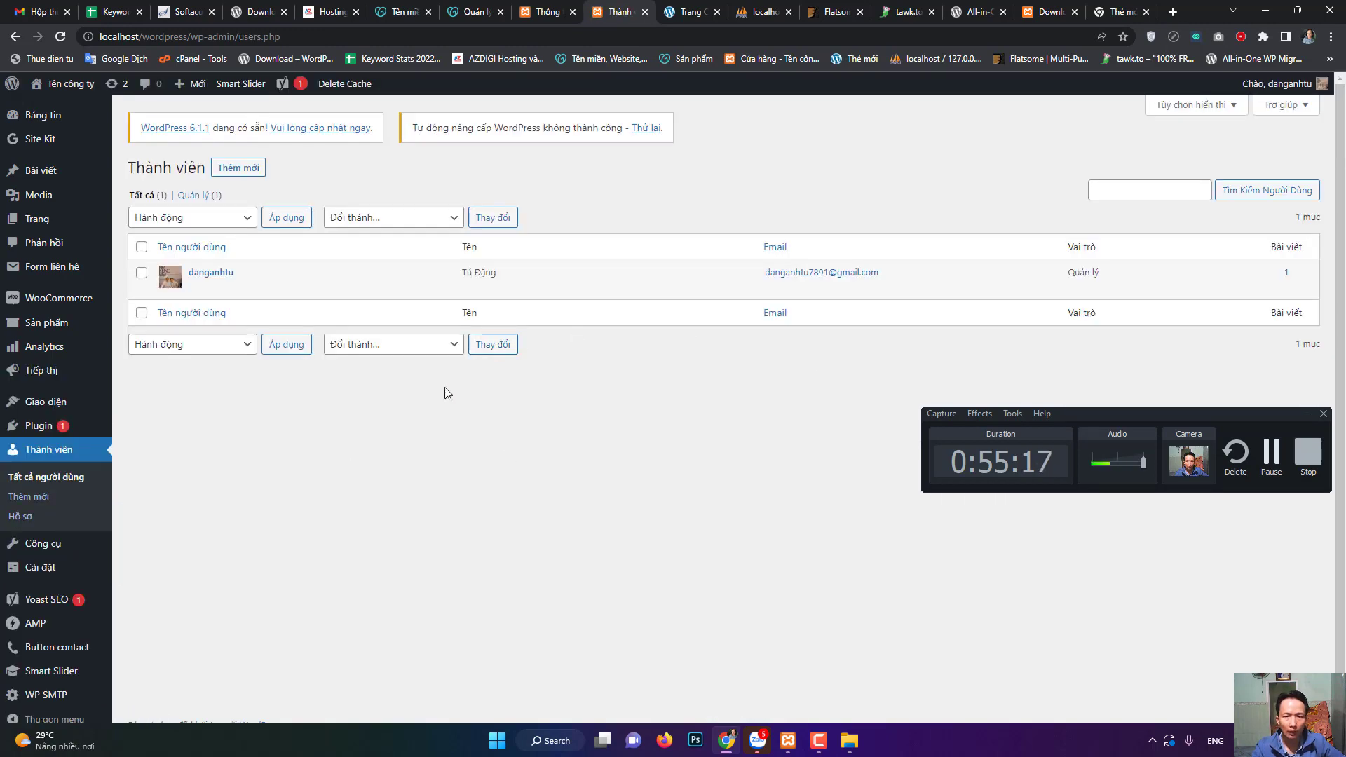
pyautogui.click(239, 169)
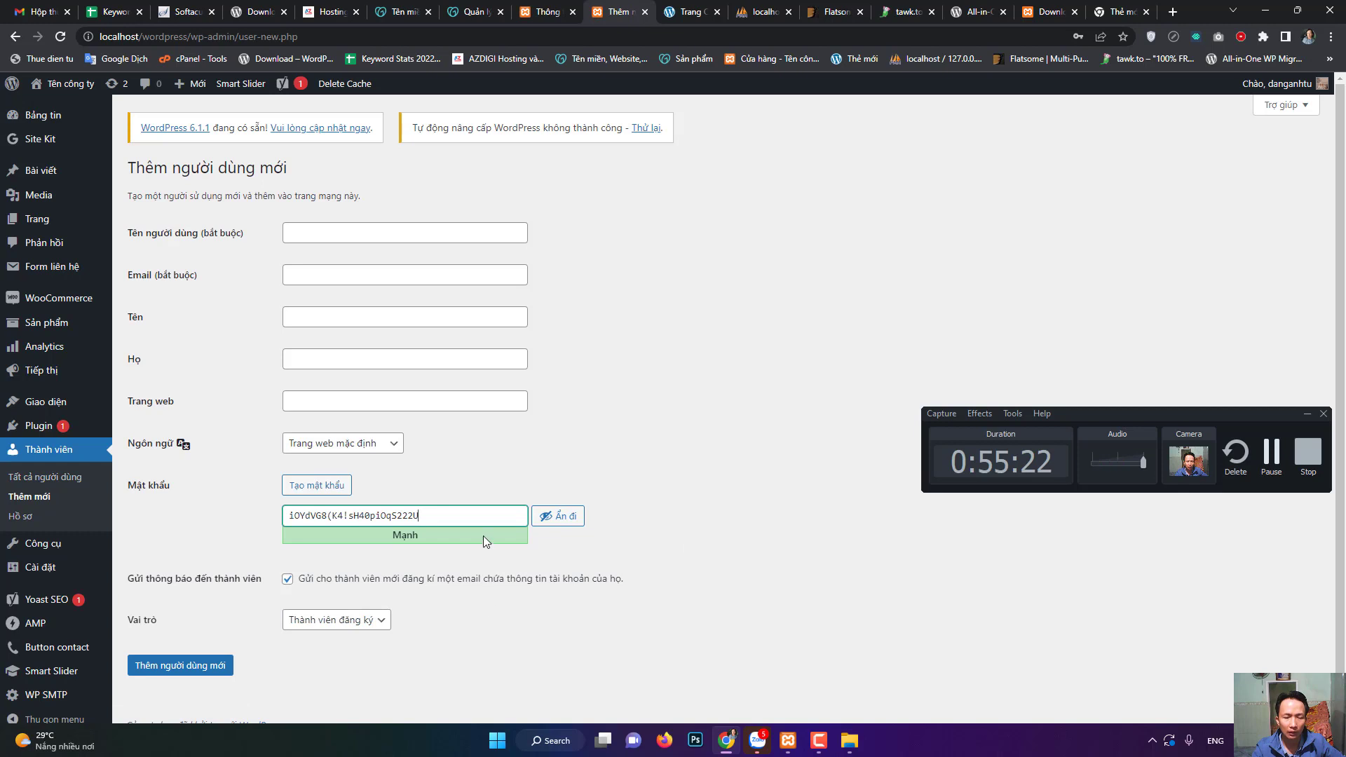
pyautogui.click(356, 621)
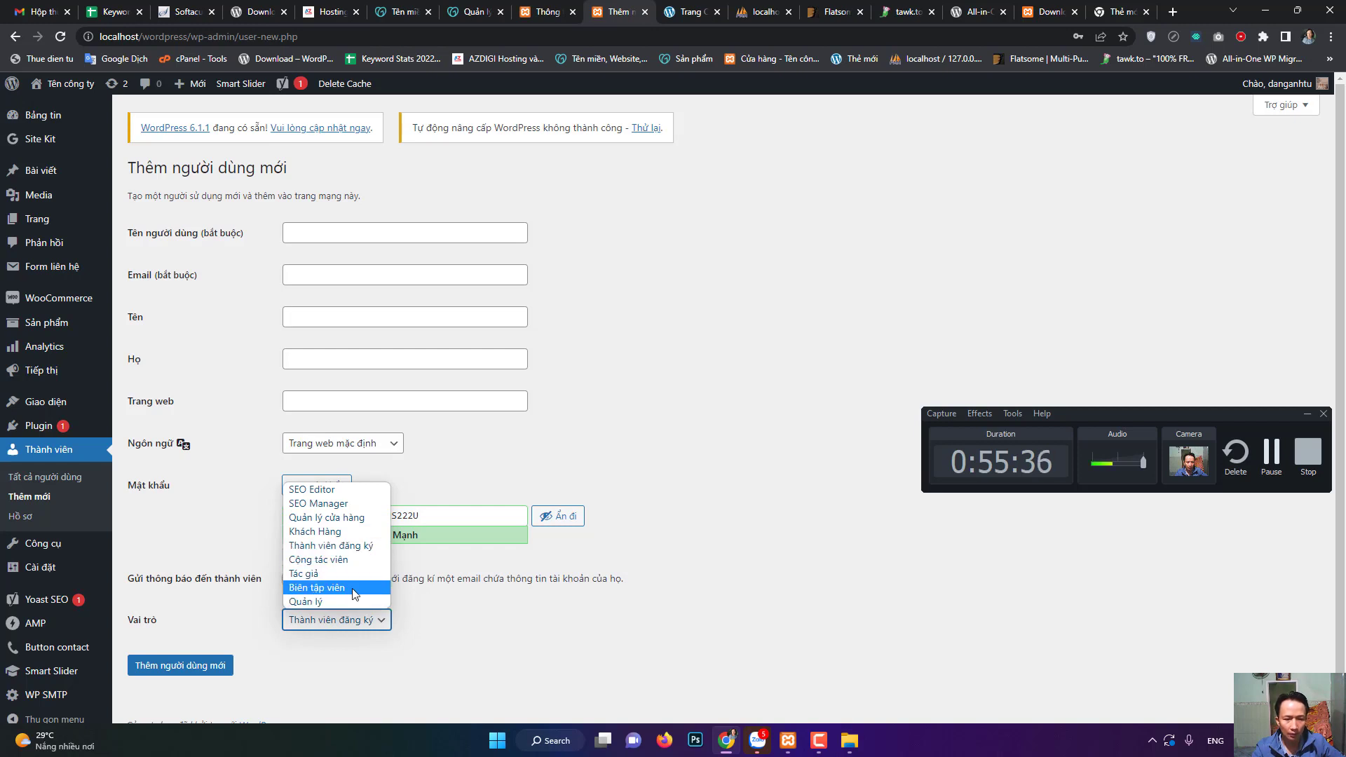
pyautogui.click(482, 637)
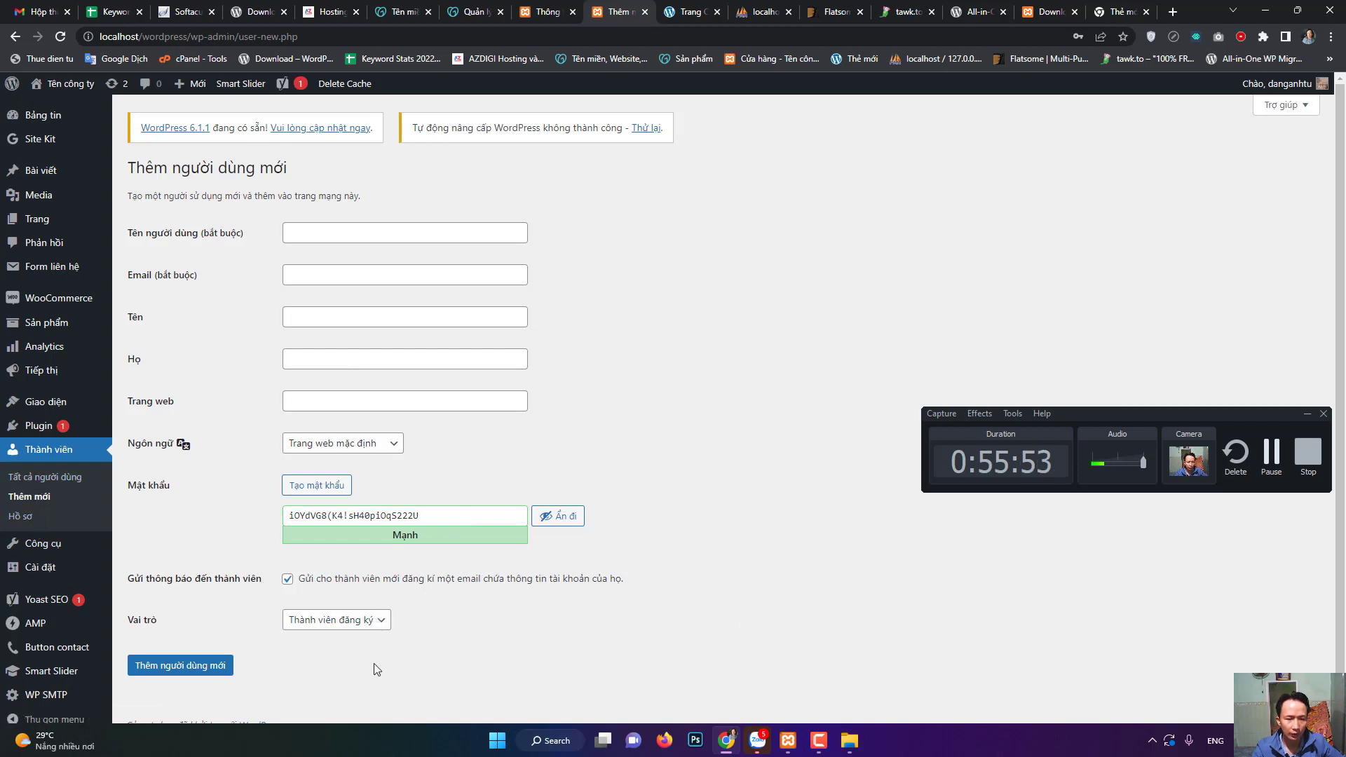
pyautogui.moveTo(60, 545)
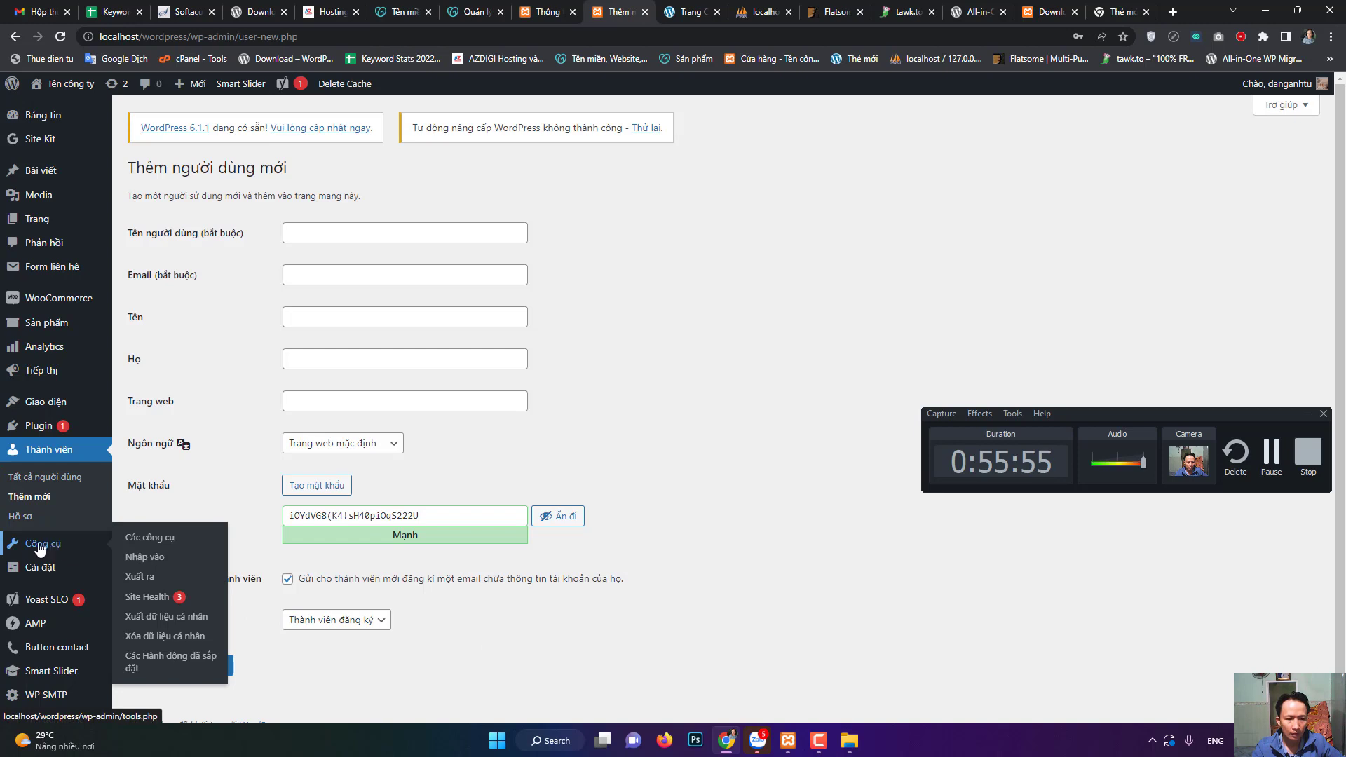
# - Open Công cụ > Các công cụ and scroll past the category-to-tag converter and Reset Site Kit options
pyautogui.click(45, 550)
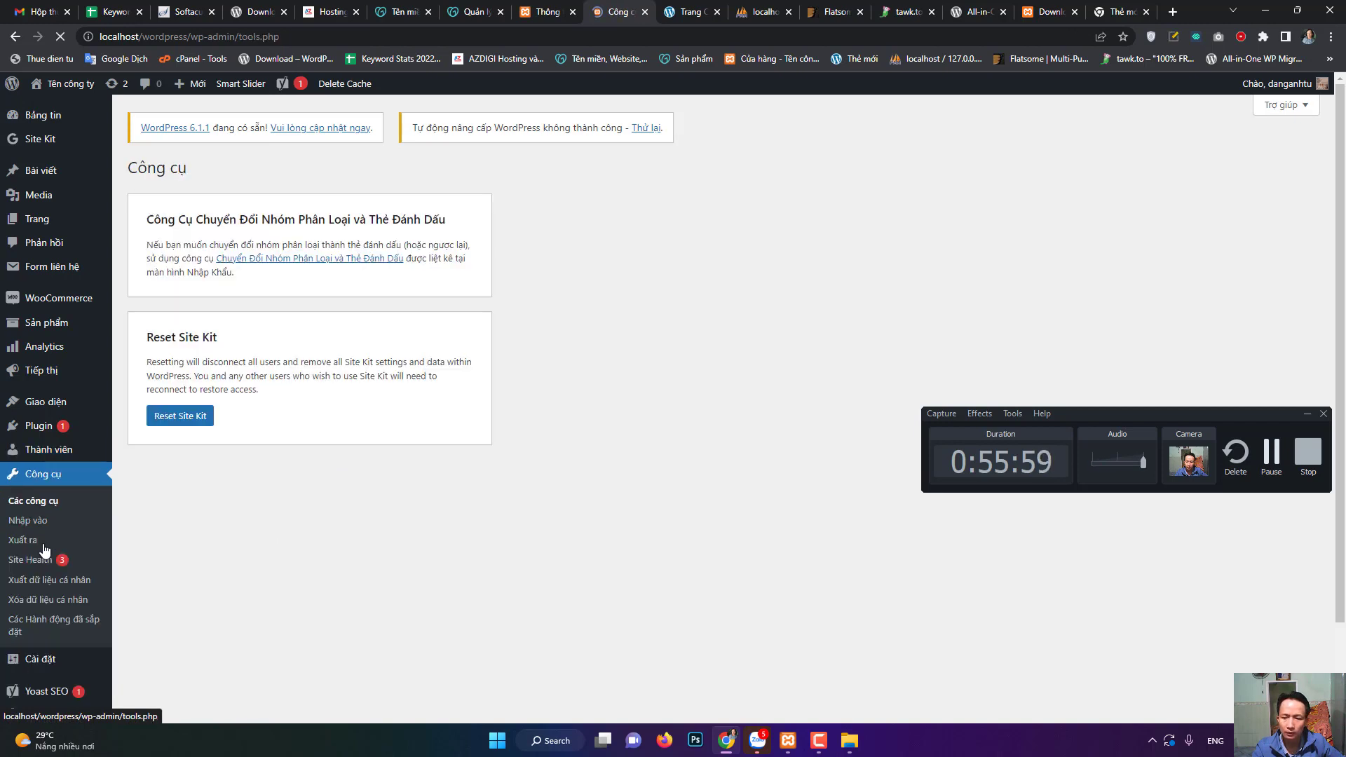
pyautogui.click(1272, 456)
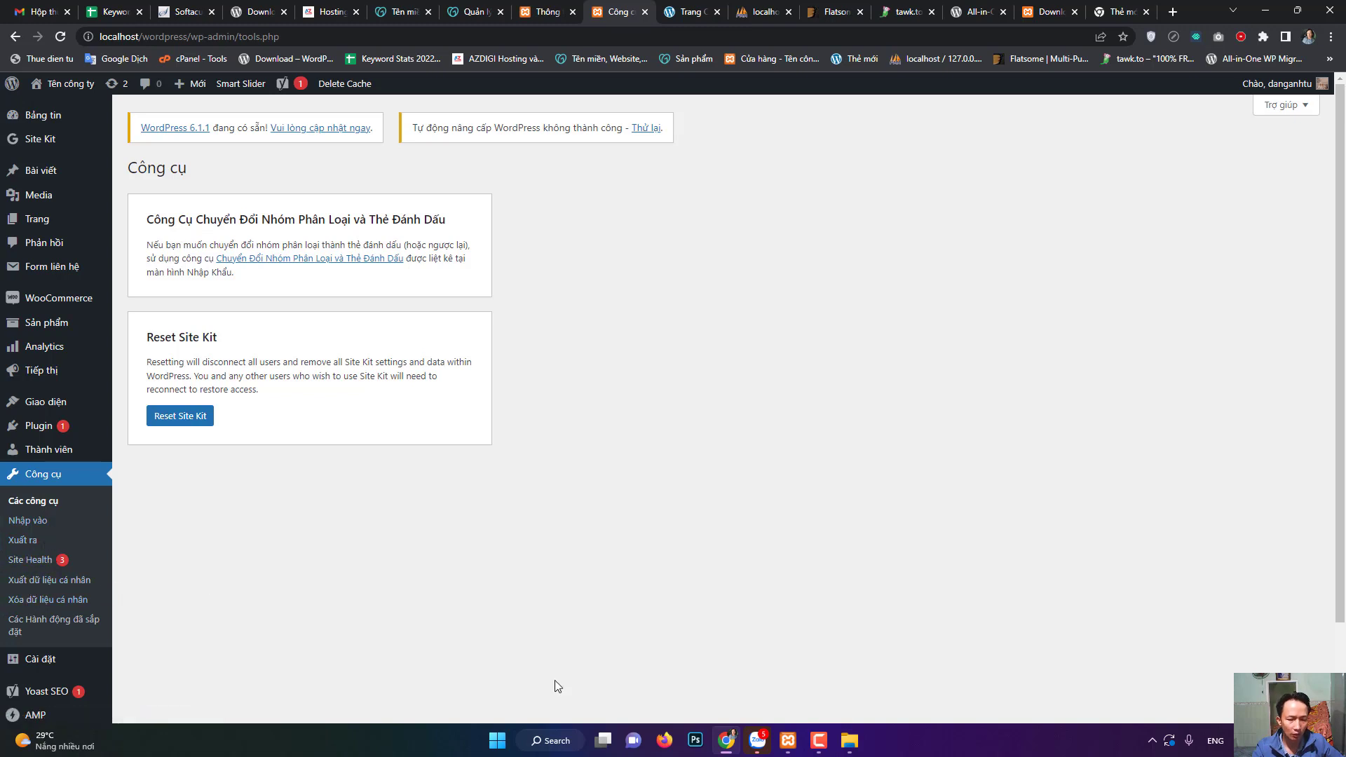
pyautogui.scroll(-2, 421, 642)
pyautogui.moveTo(42, 559)
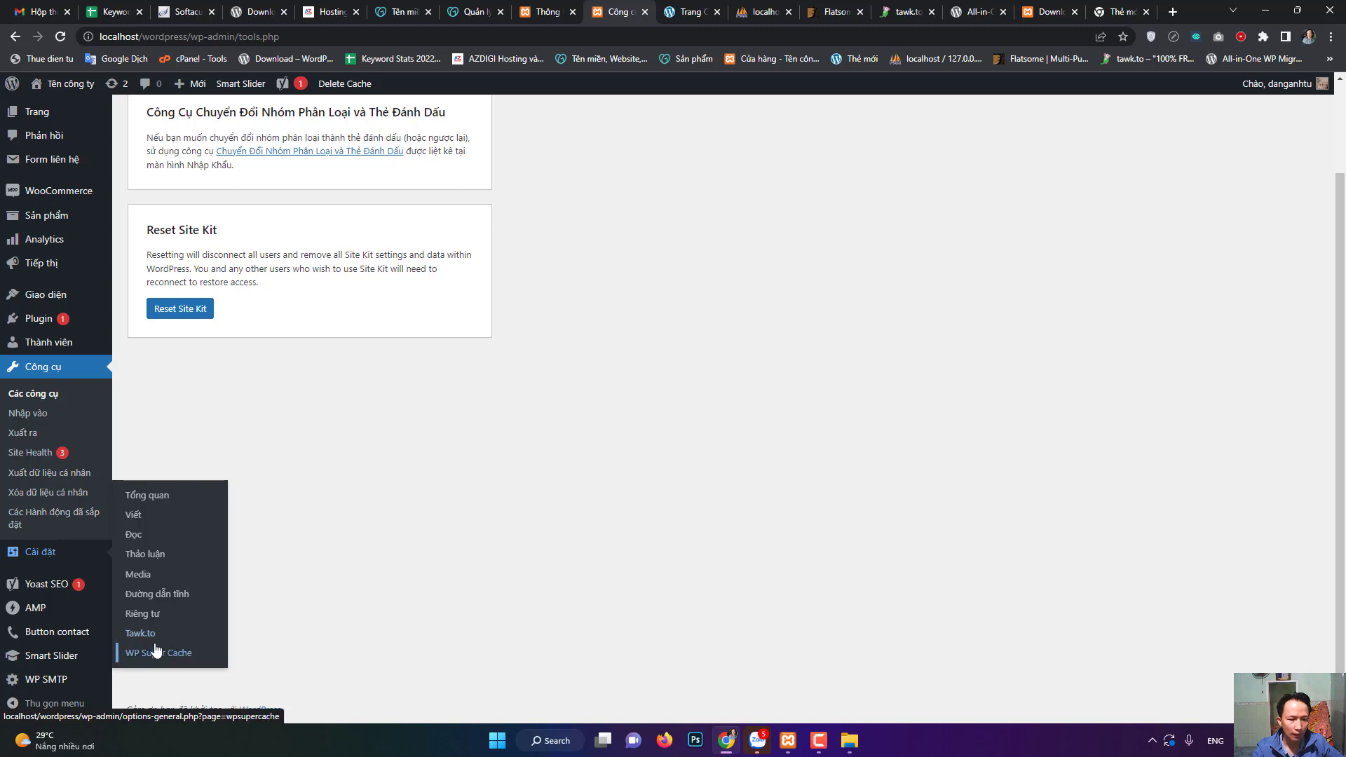
# - Open the Cài đặt > Tawk.to plugin settings, after a brief look at the tawk.to homepage tab
pyautogui.click(140, 636)
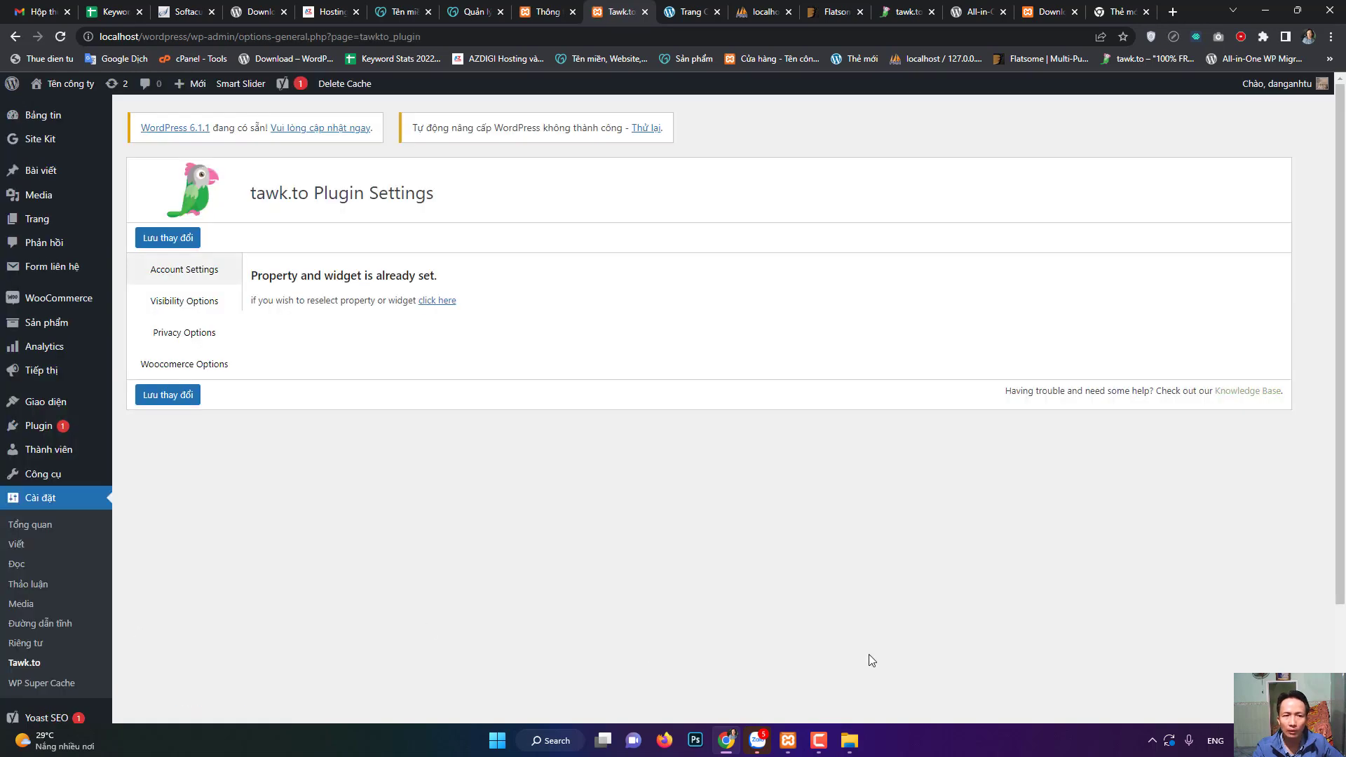
pyautogui.click(896, 8)
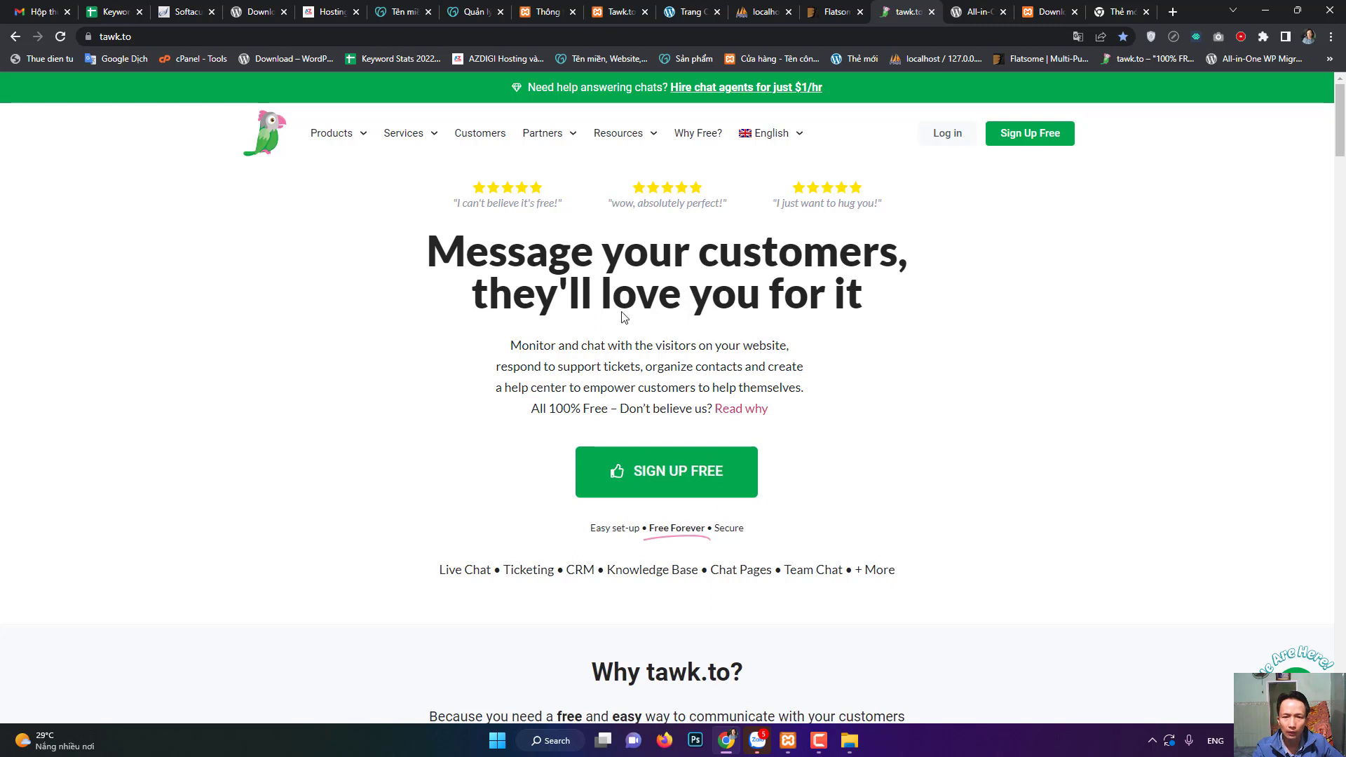
pyautogui.click(617, 12)
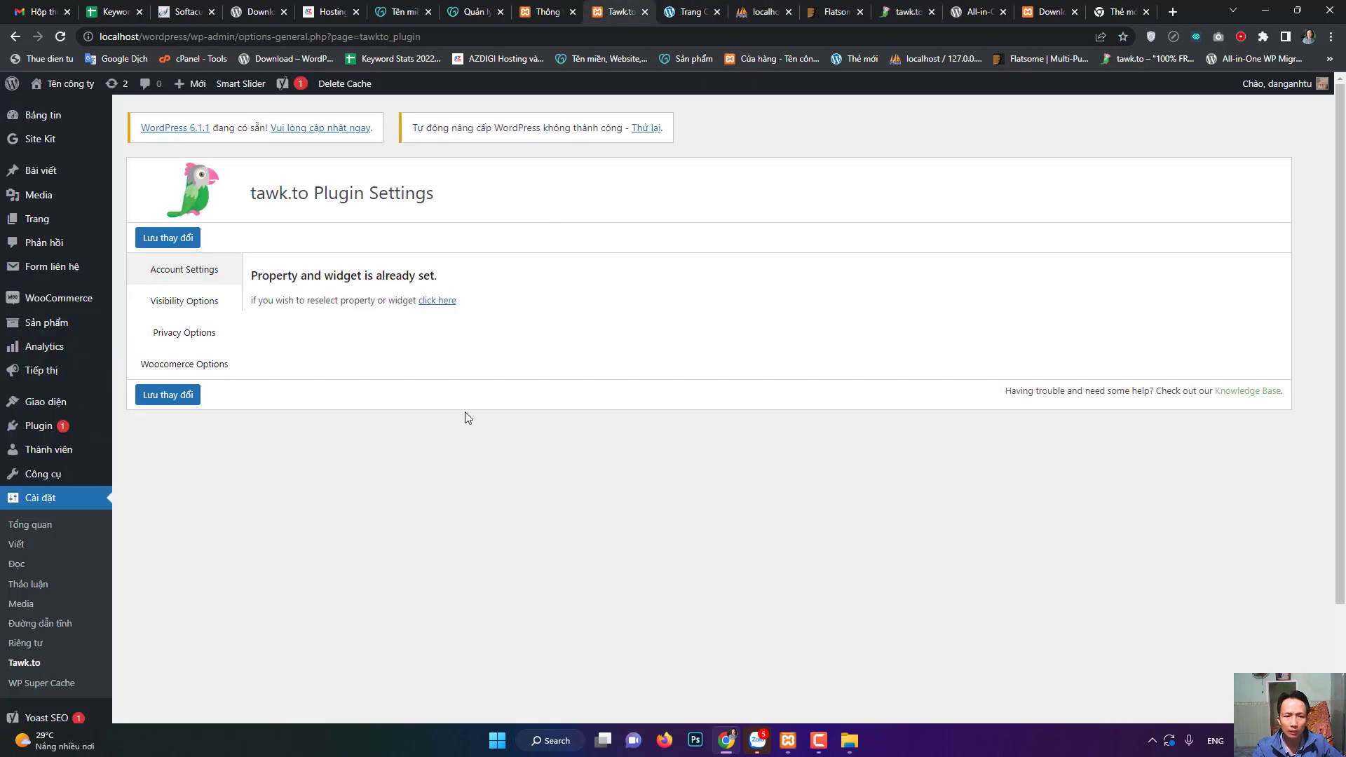
# - Start reselecting the tawk.to property and widget, try the Email field, then return to the tawk.to homepage
pyautogui.click(440, 301)
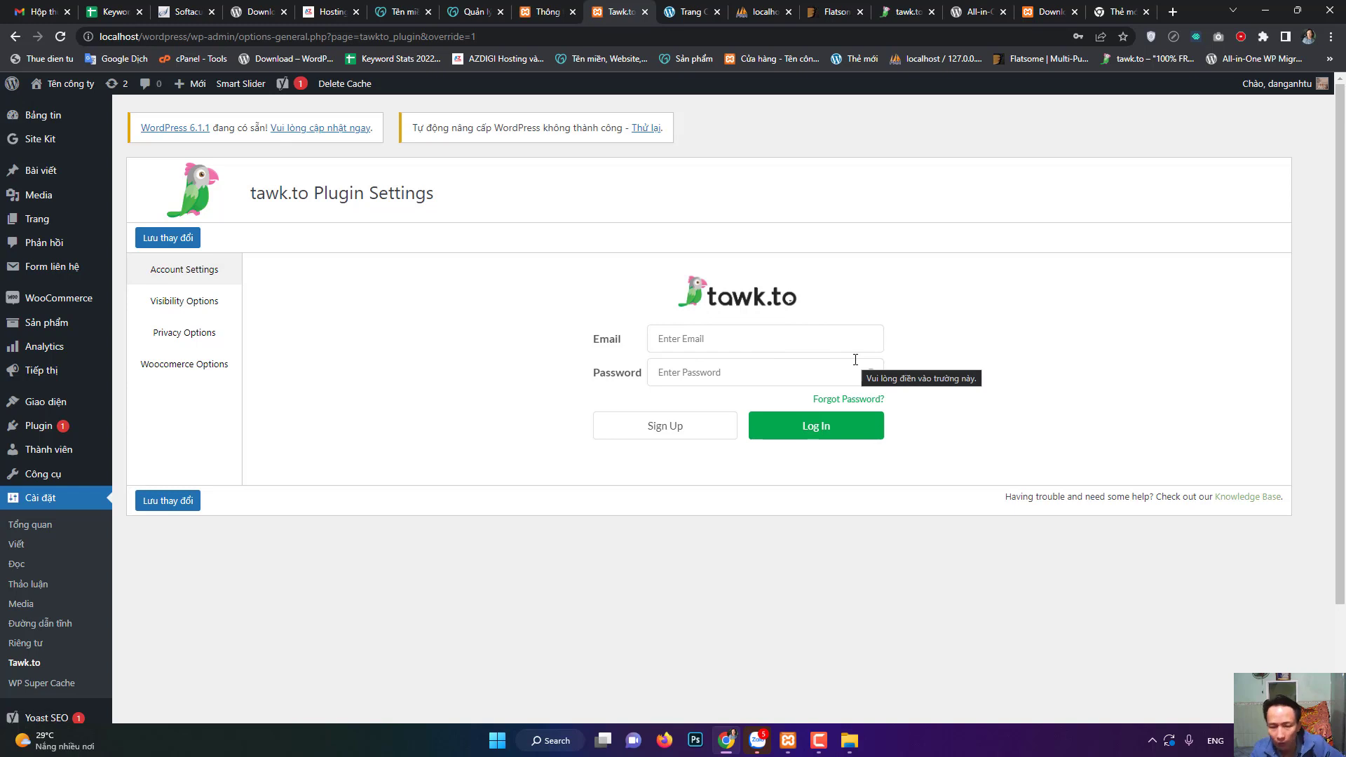
pyautogui.click(779, 343)
pyautogui.click(515, 386)
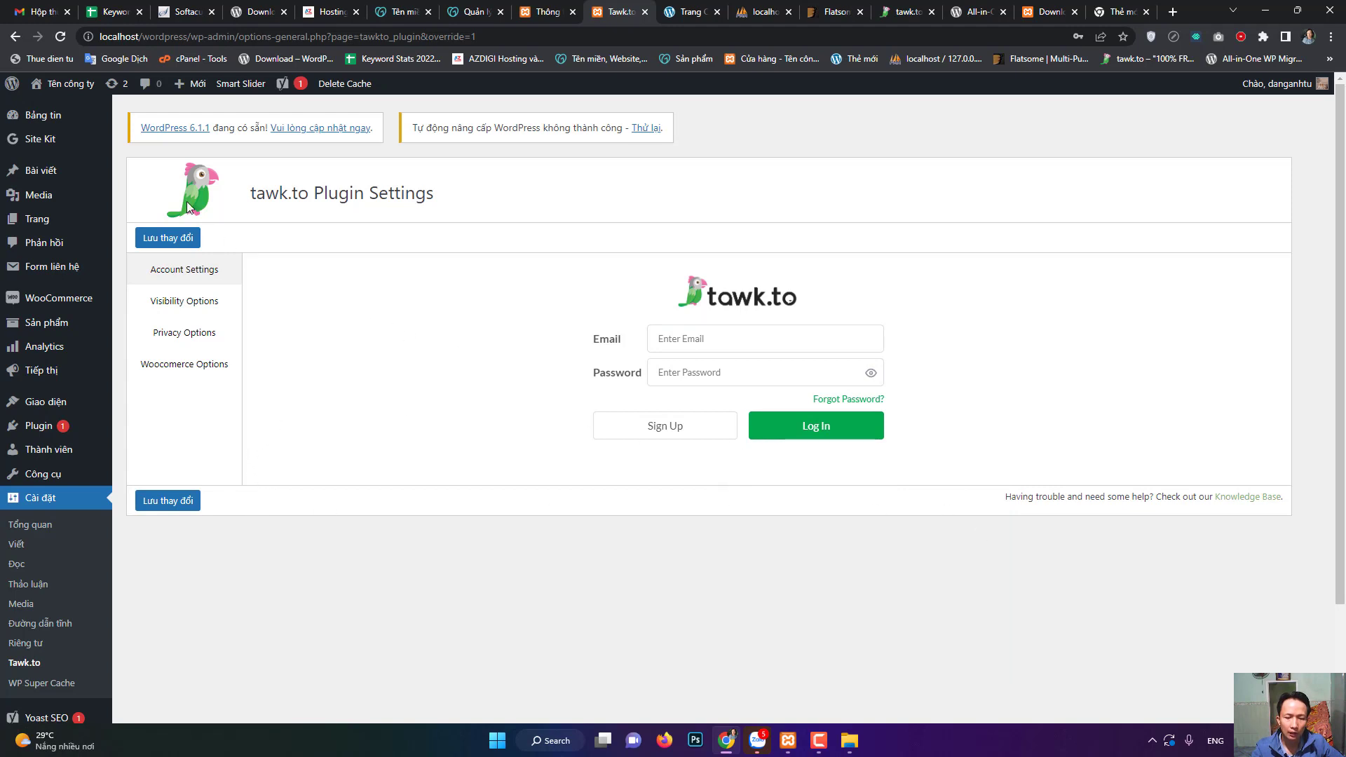
pyautogui.moveTo(75, 84)
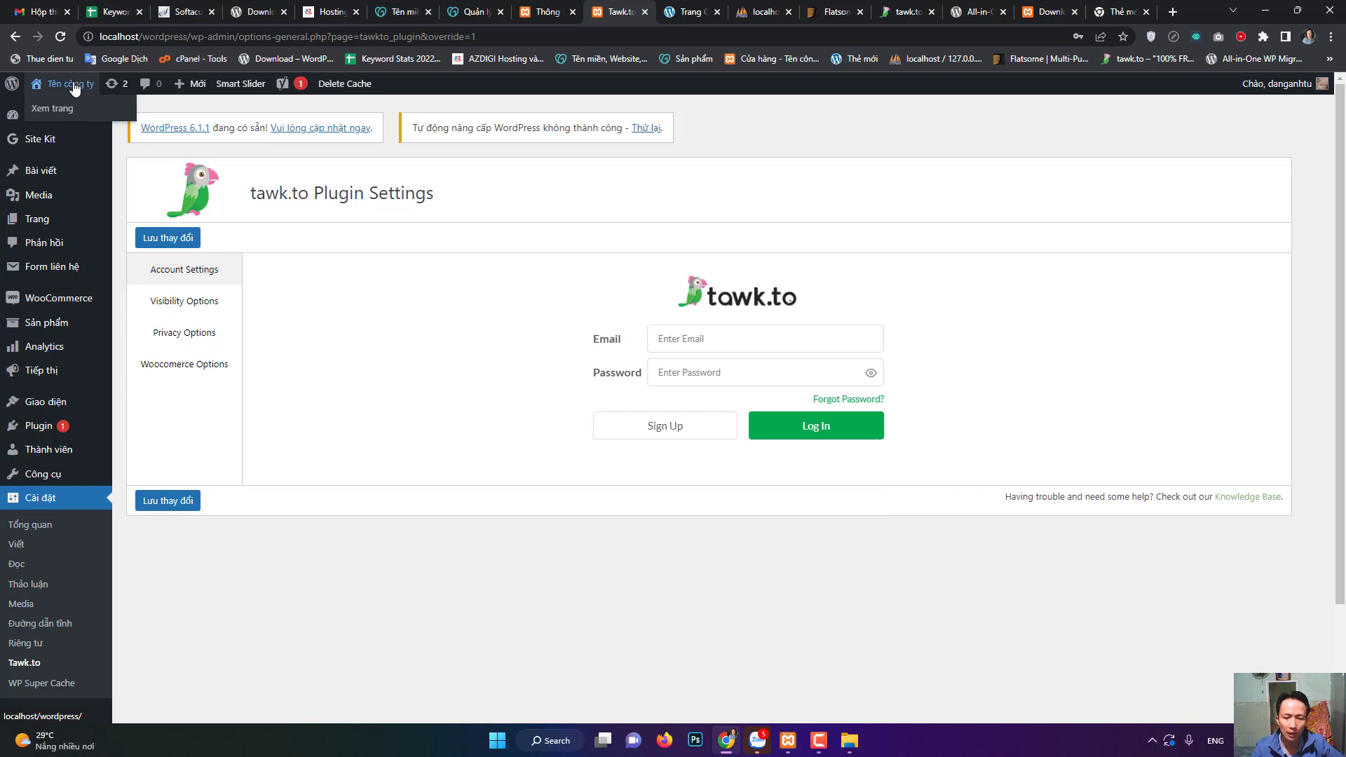
pyautogui.click(908, 12)
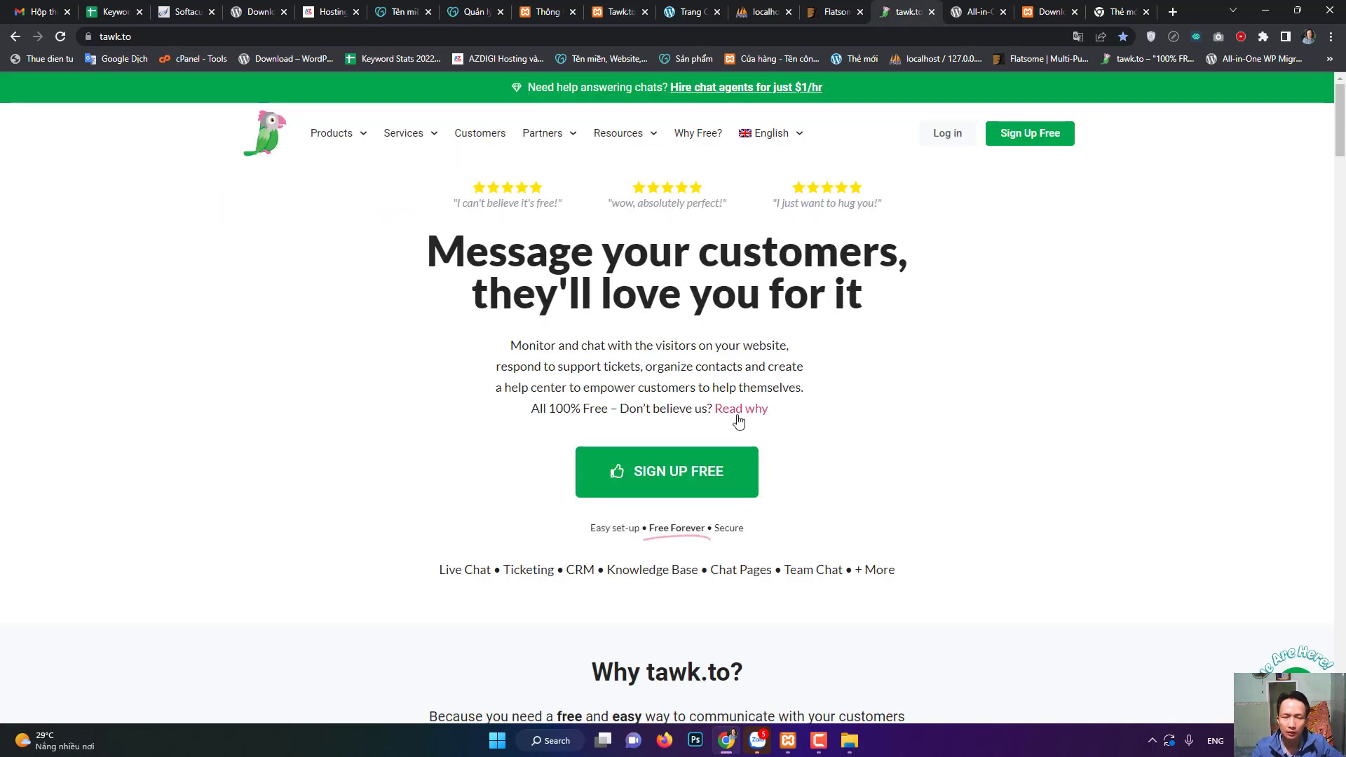
# - Browse the tawk.to Products dropdown, then return to the About WordPress 6.1 tab
pyautogui.click(342, 133)
pyautogui.moveTo(343, 135)
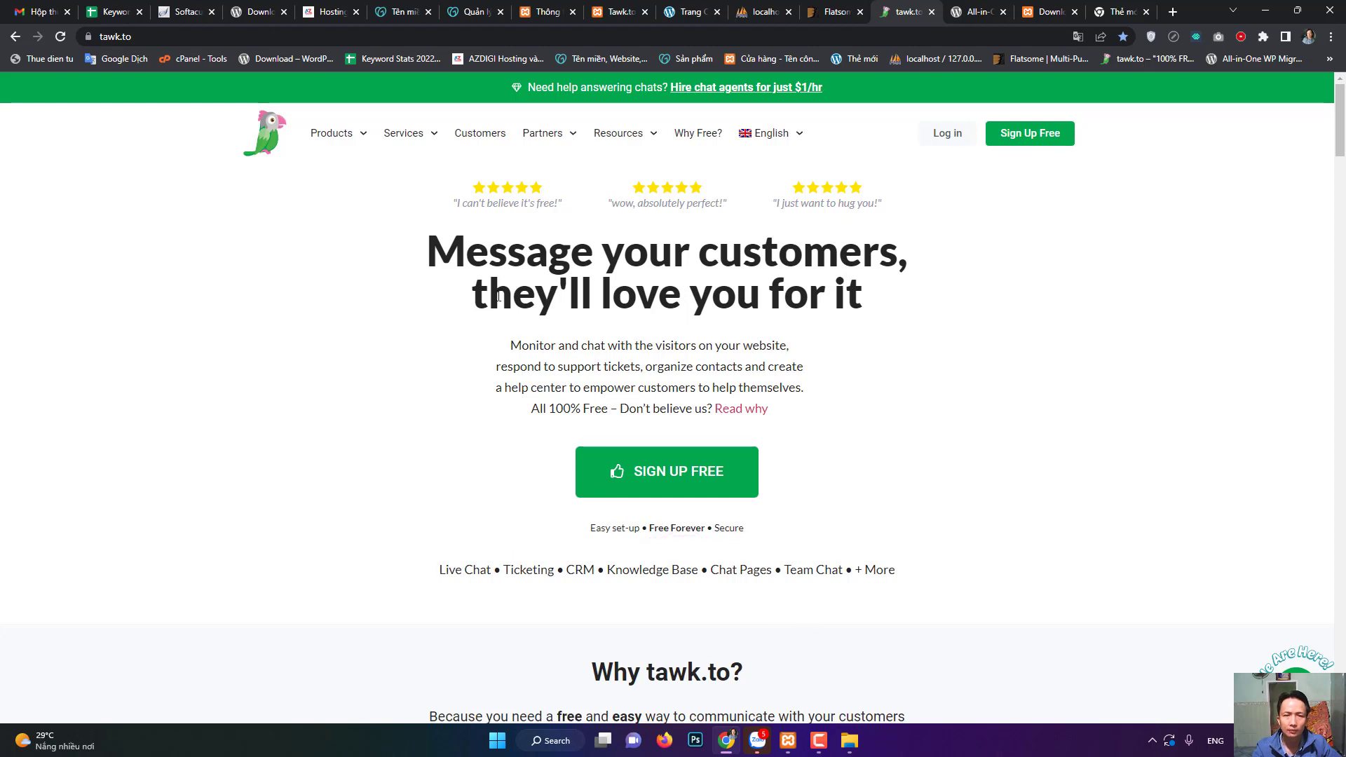
pyautogui.click(545, 12)
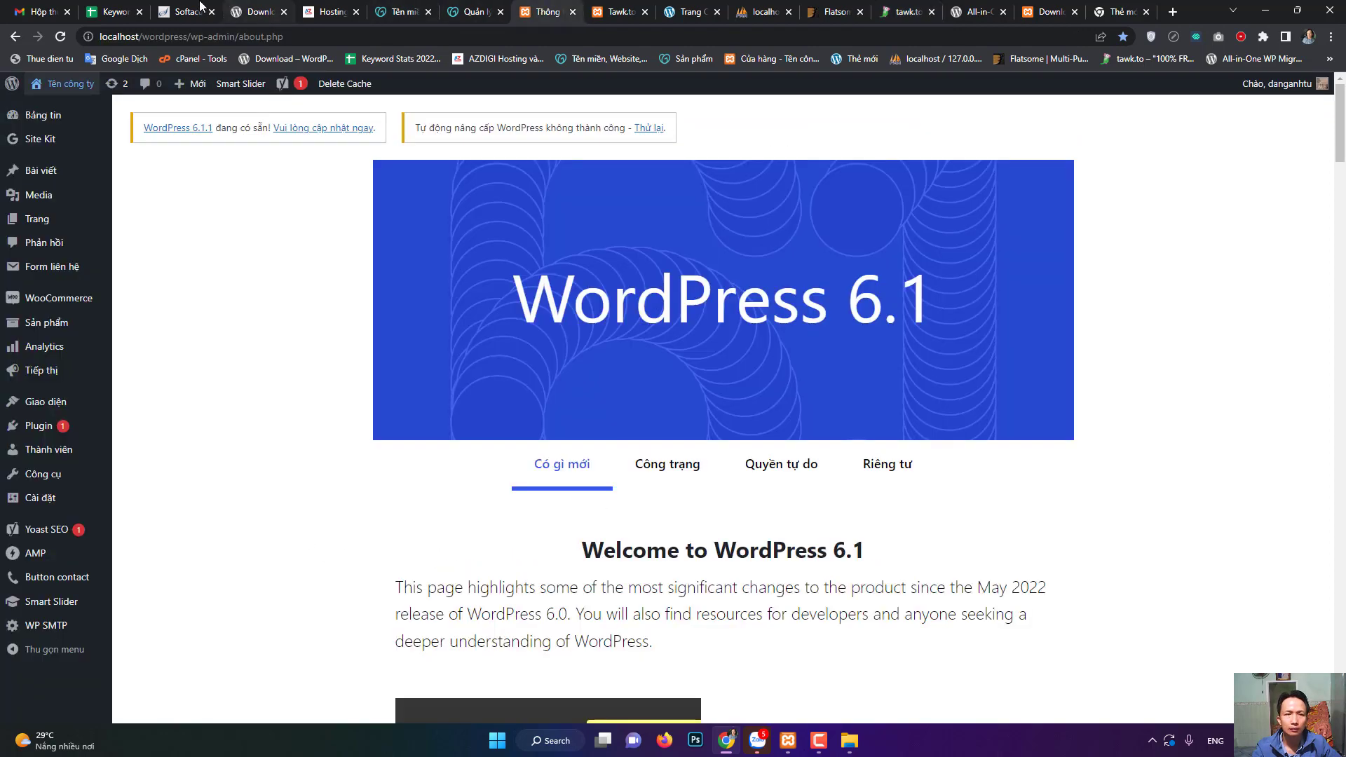
# - Open Cài đặt > WP Super Cache and scroll its Easy tab showing Caching Off
pyautogui.click(599, 8)
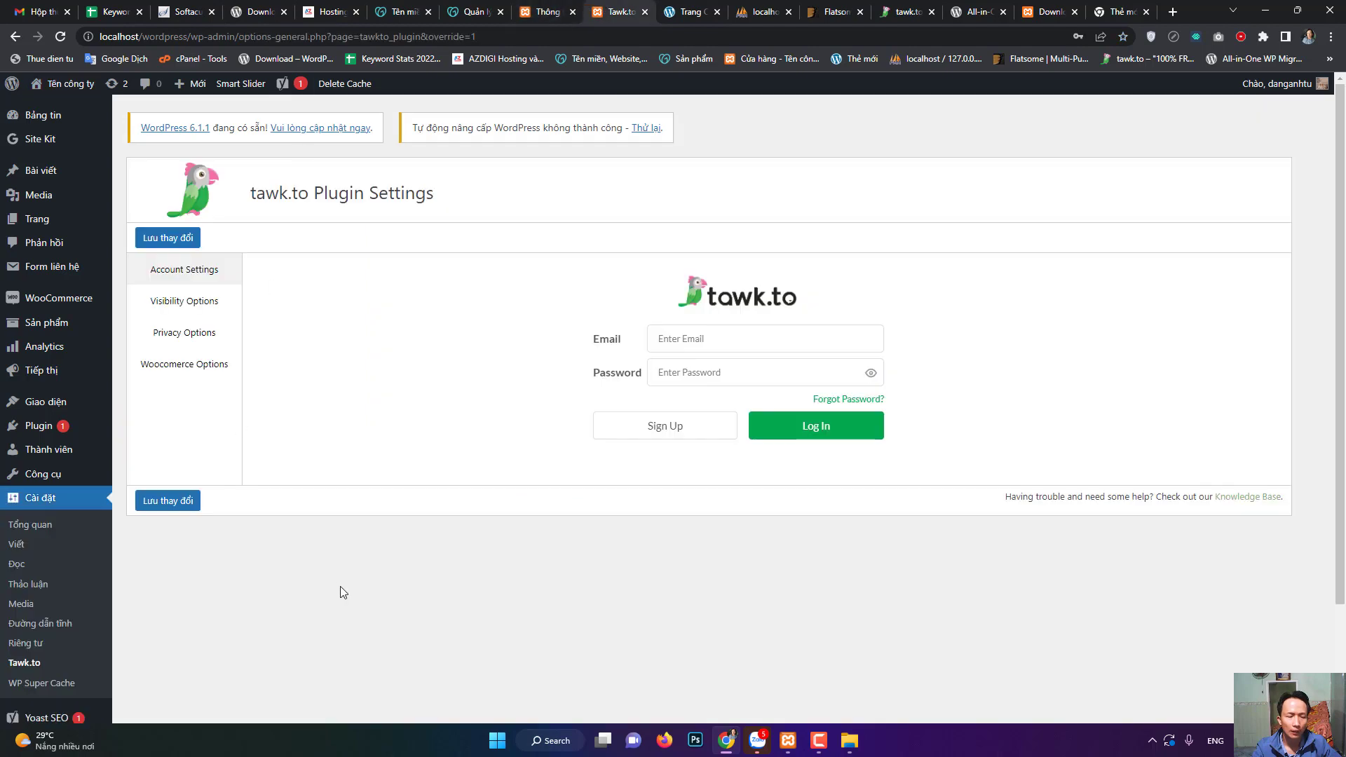
pyautogui.click(40, 686)
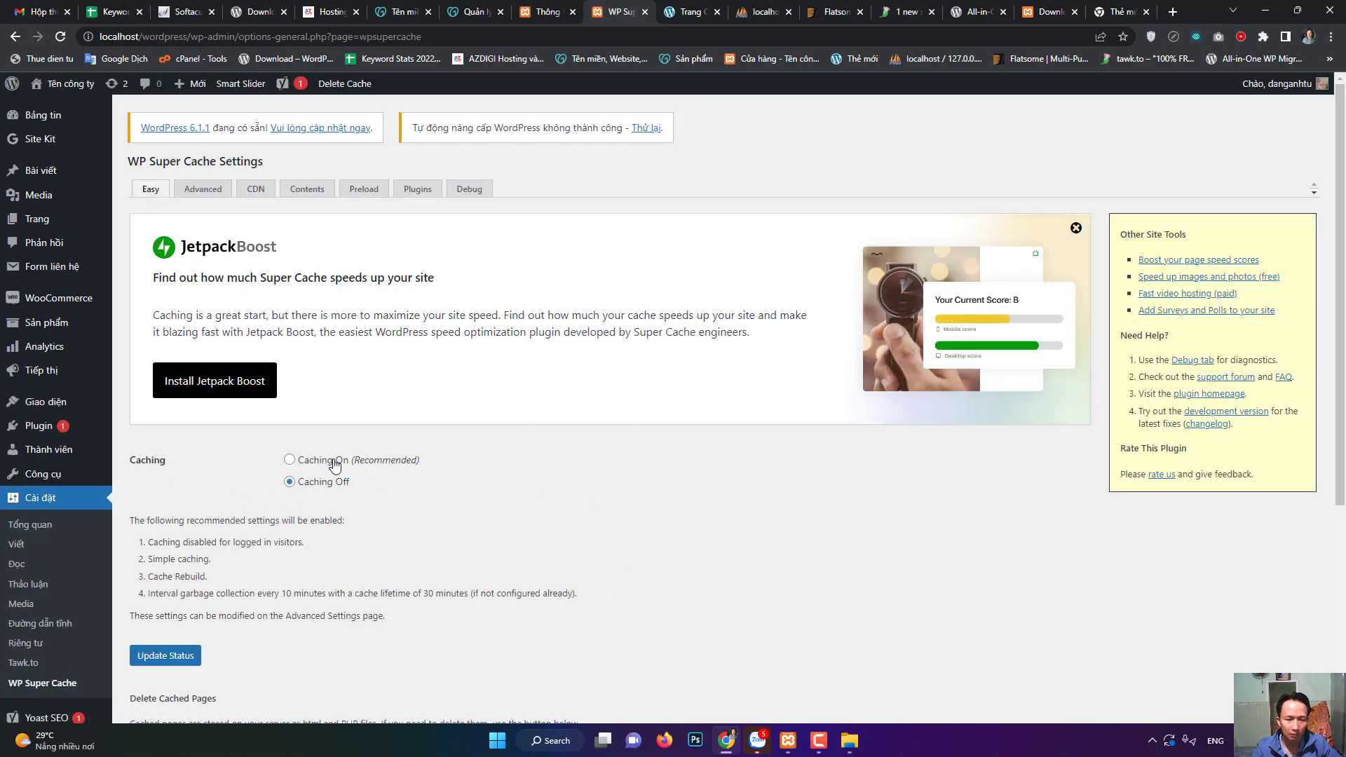
pyautogui.scroll(-5, 21, 626)
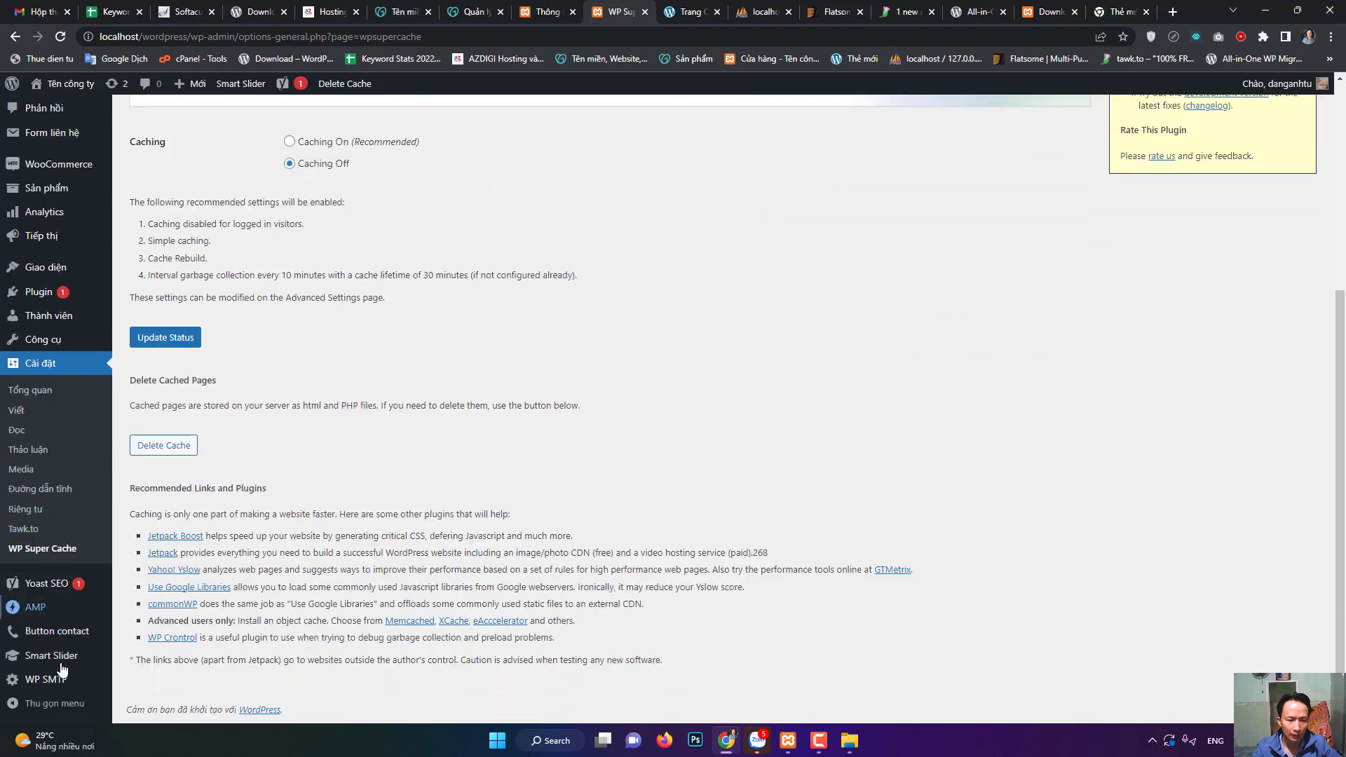
pyautogui.moveTo(43, 593)
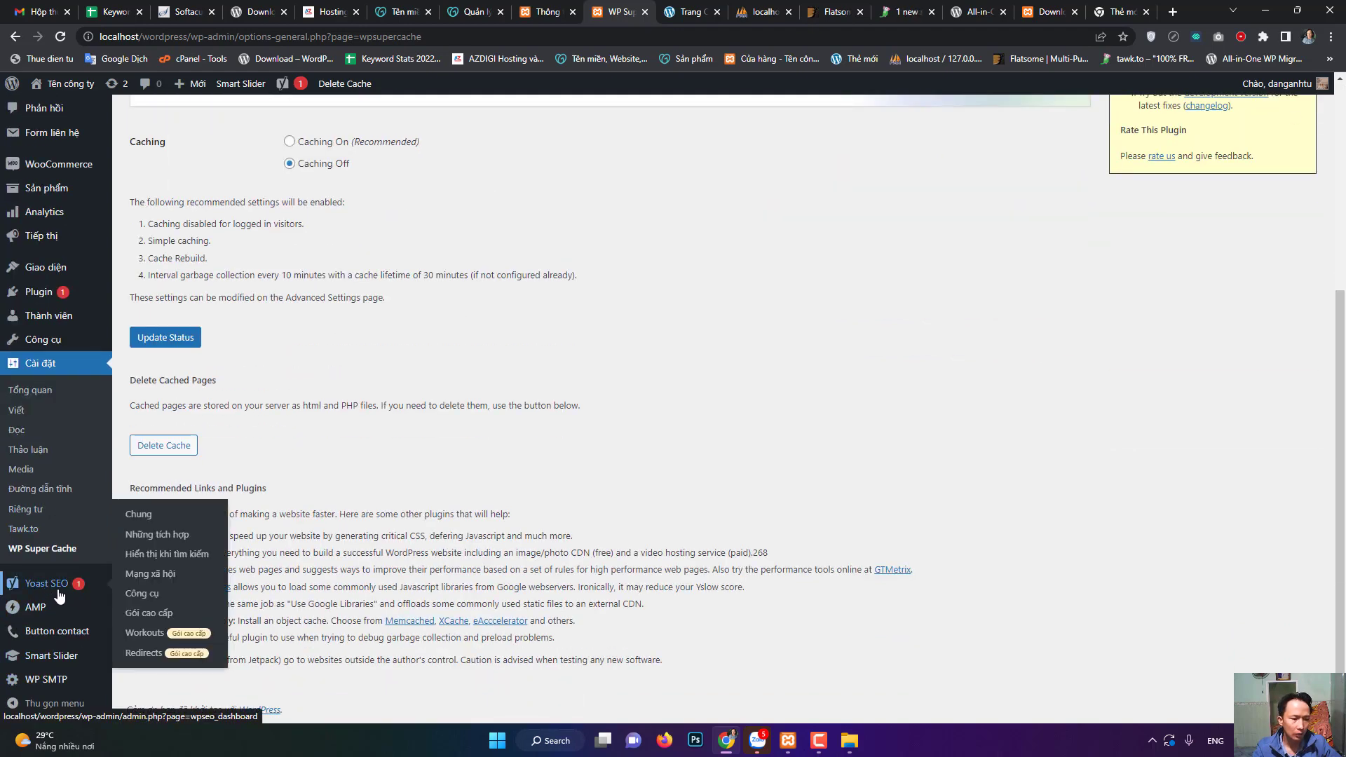
# - Review Button contact VR settings down to Save, then view the Cửa hàng storefront's contact buttons
pyautogui.click(58, 637)
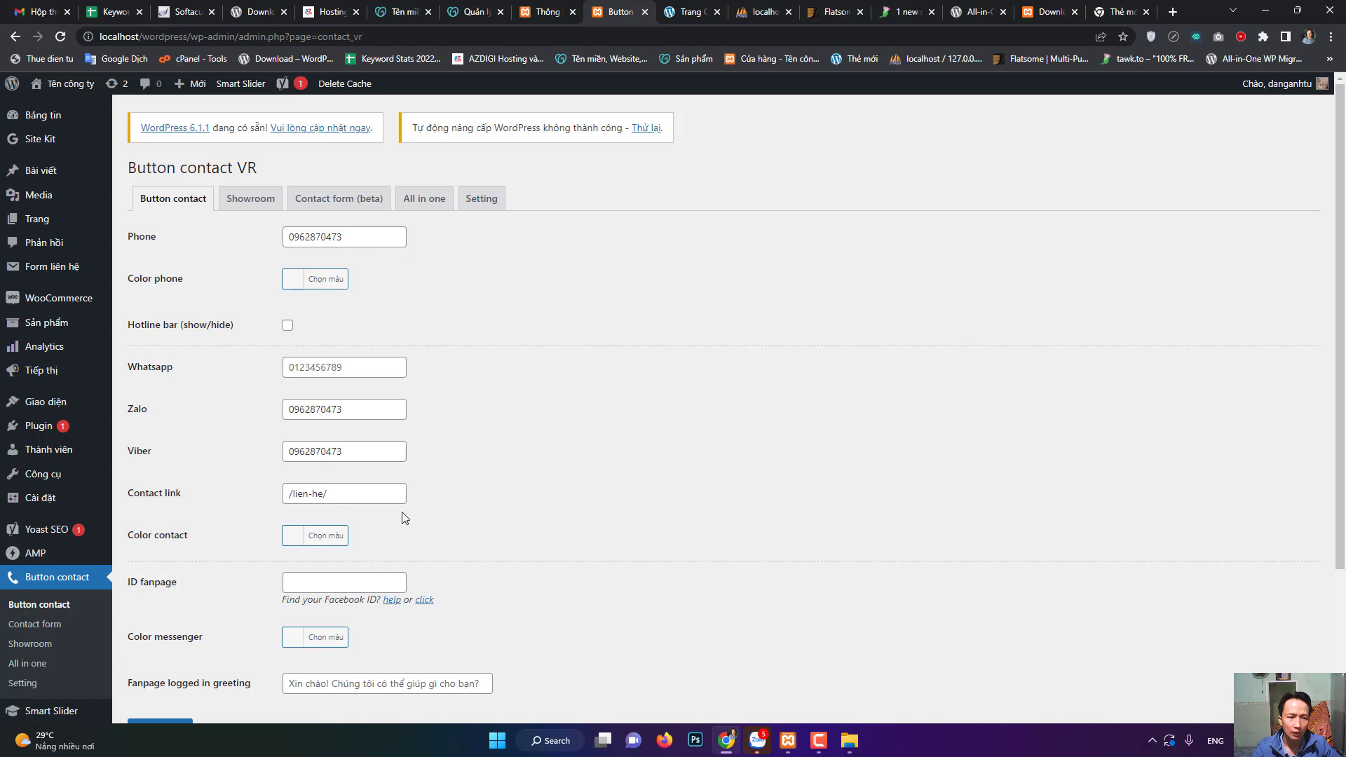
pyautogui.scroll(-3, 262, 563)
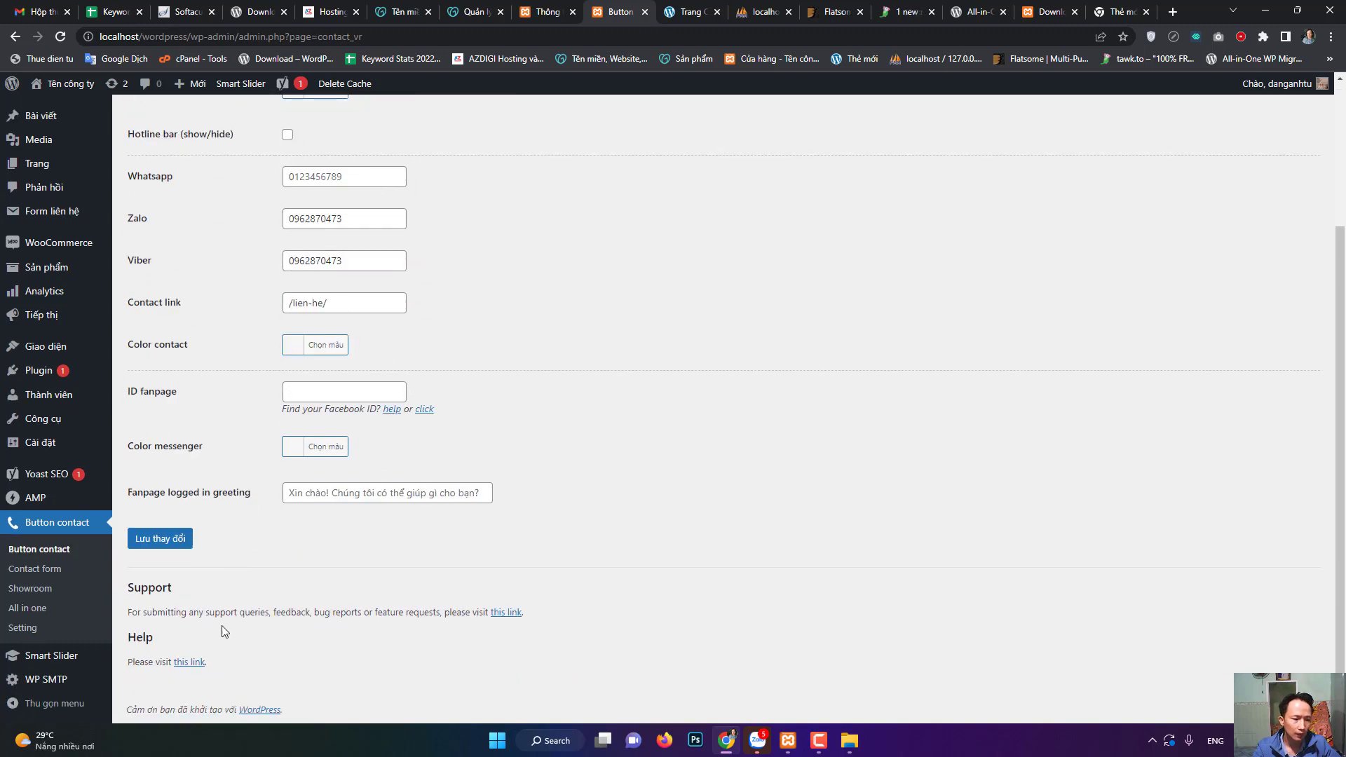
pyautogui.moveTo(51, 694)
pyautogui.click(65, 90)
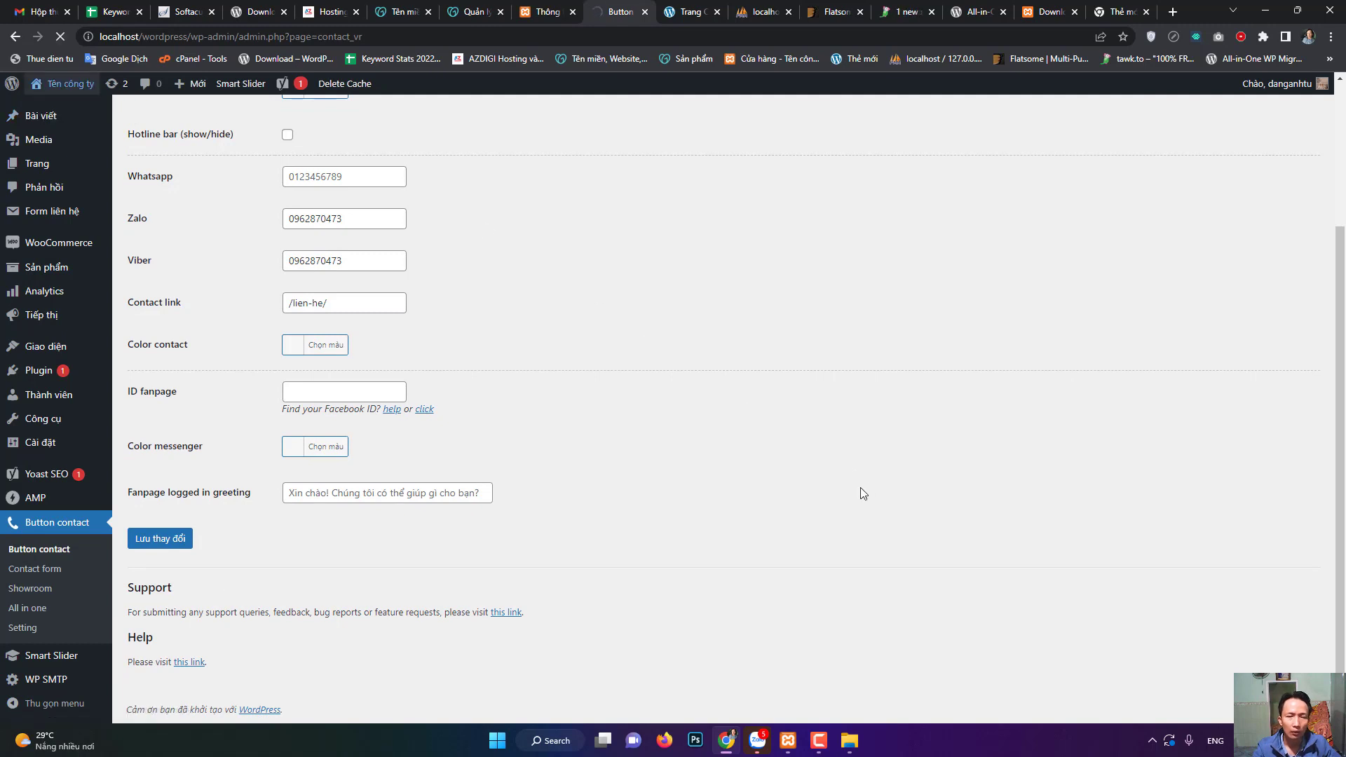
pyautogui.click(819, 740)
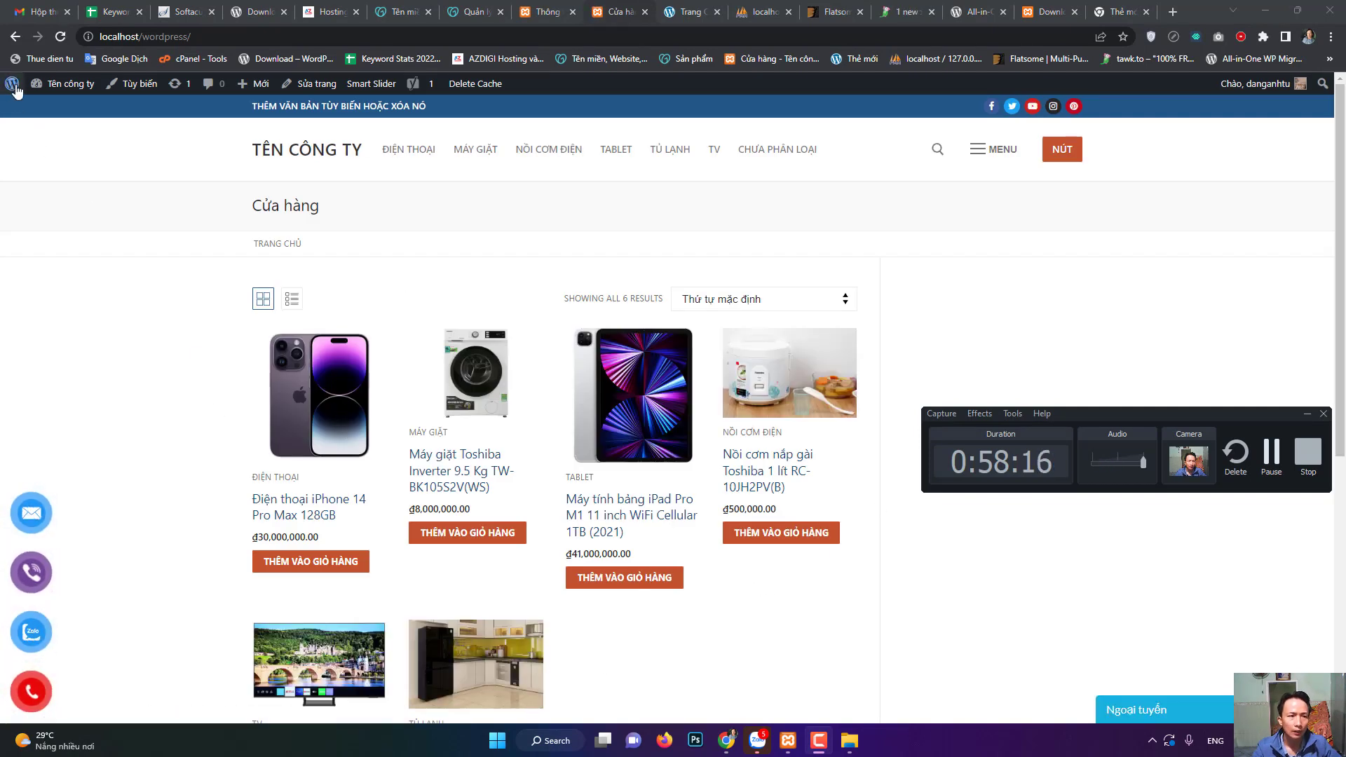
# - Use the admin-bar WordPress logo menu to reach Giới thiệu về WordPress from the storefront
pyautogui.moveTo(14, 83)
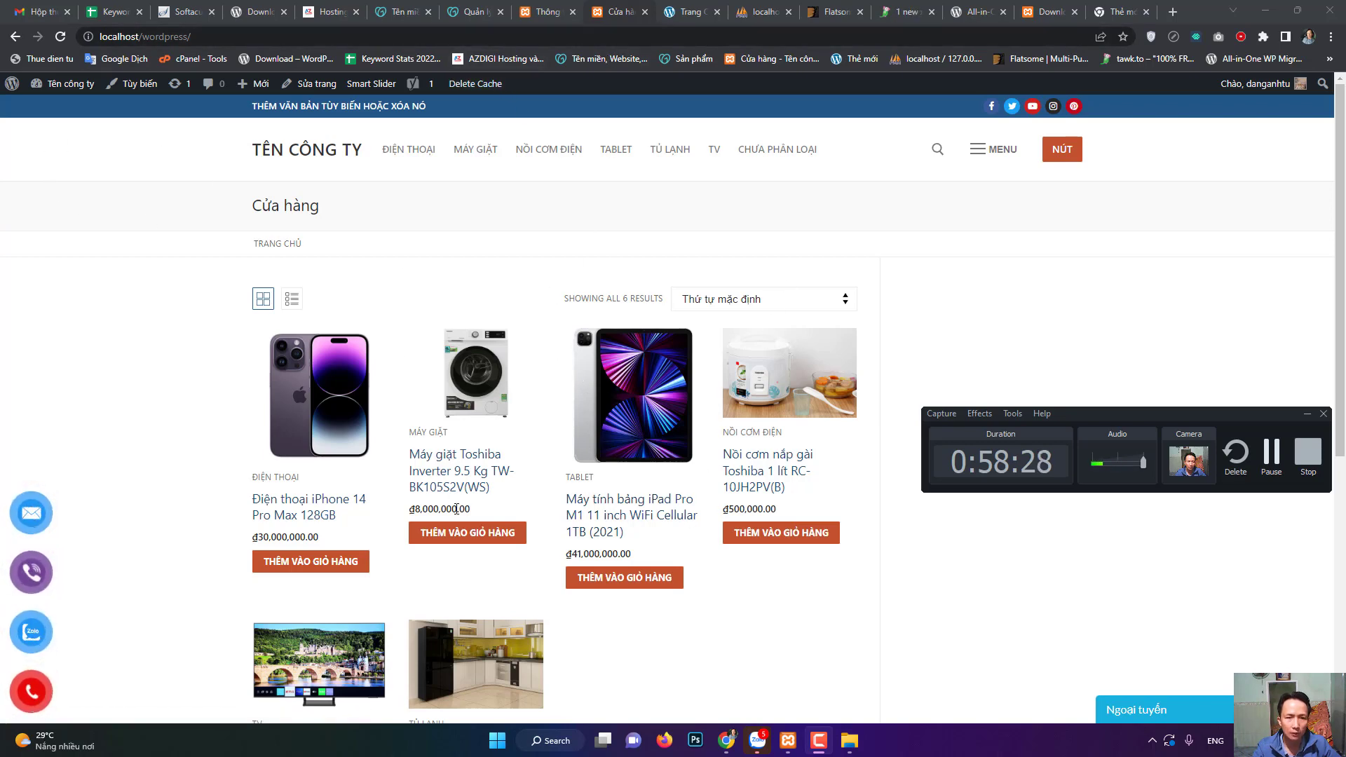
pyautogui.click(11, 83)
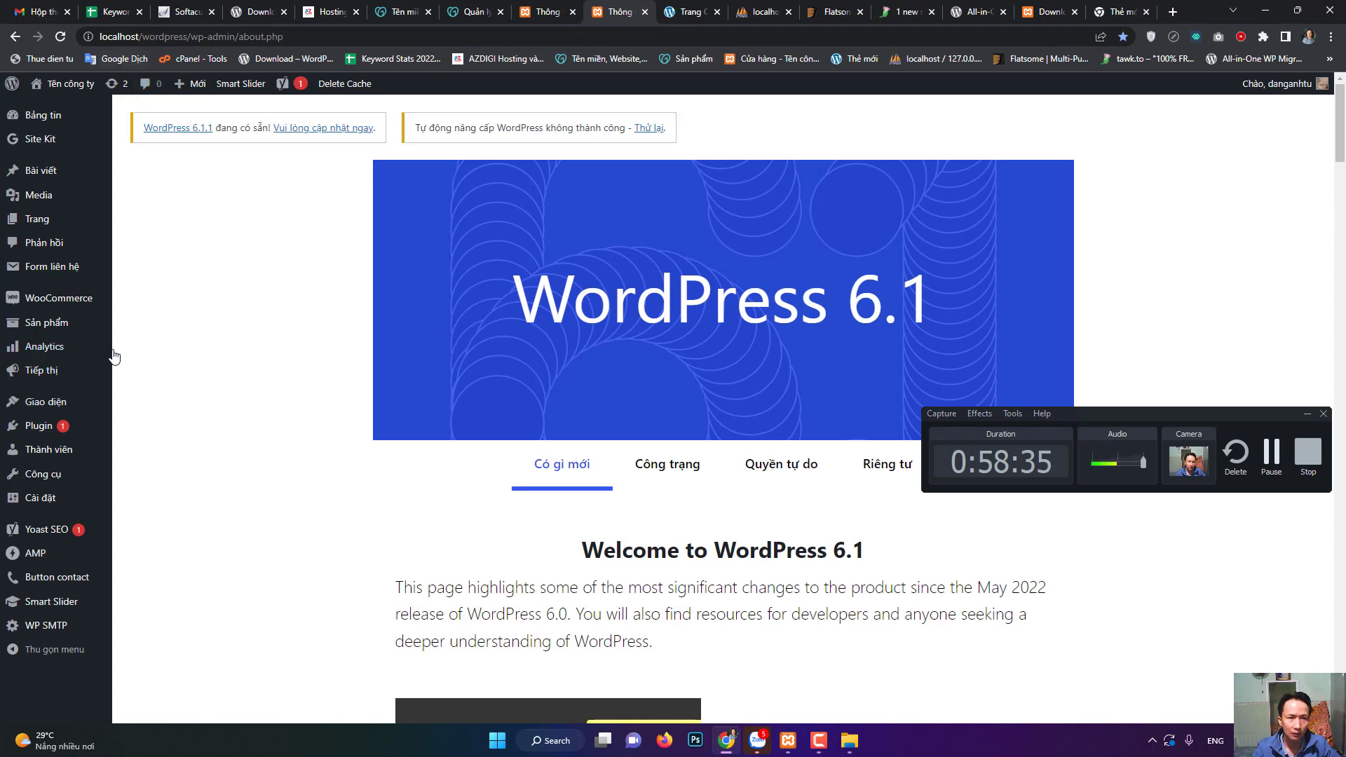
# - Open the admin Plugin list, then switch to the All-in-One WP Migration wordpress.org tab
pyautogui.click(39, 434)
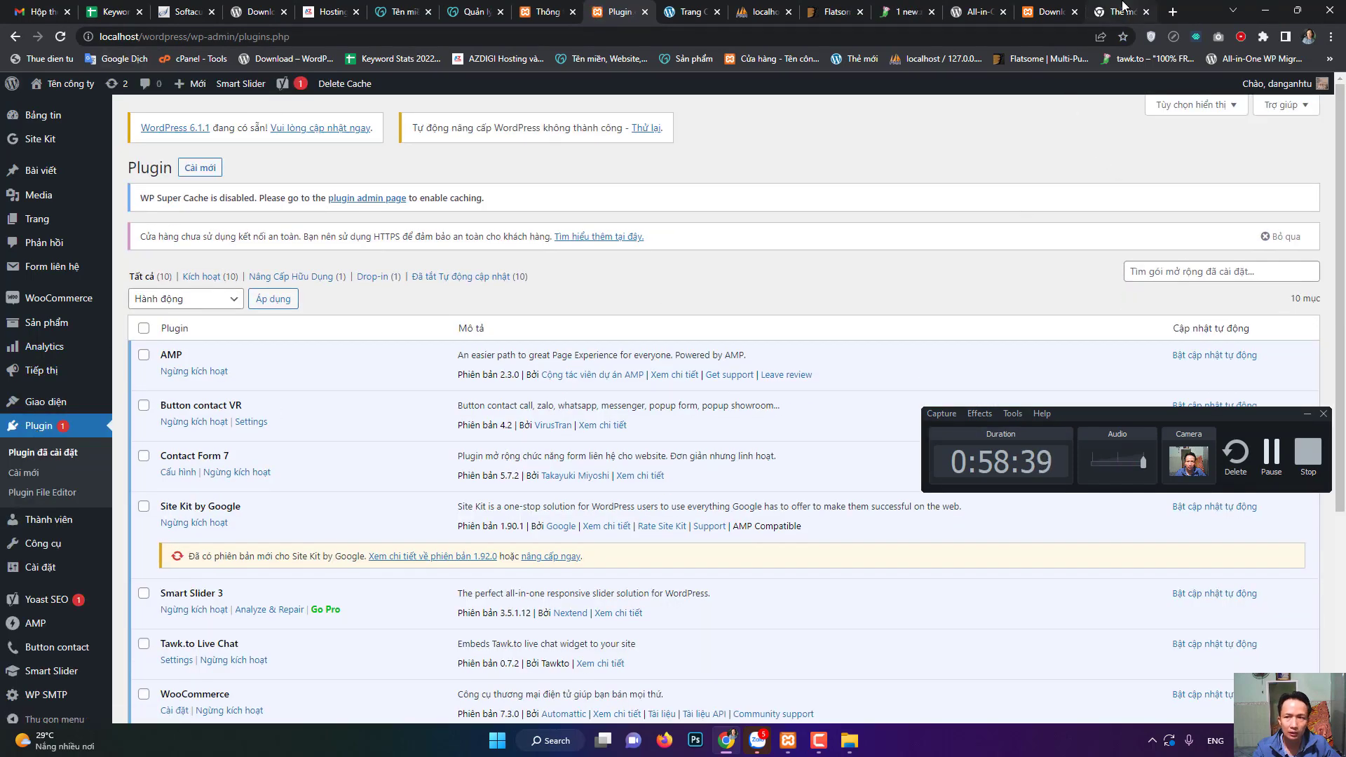
pyautogui.click(978, 11)
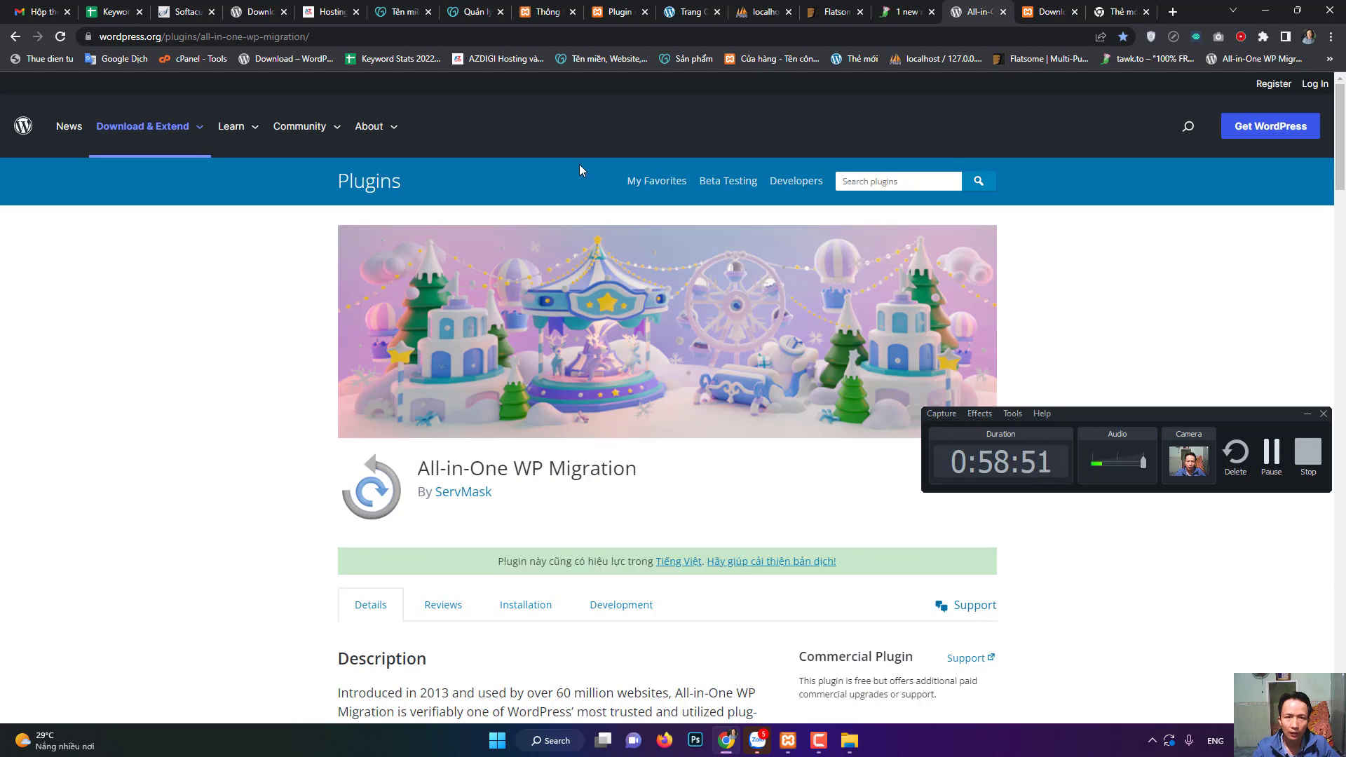
# - Move through the Thông tin and All-in-One tabs to the Keyword Stats 2022-12-30 spreadsheet
pyautogui.click(548, 8)
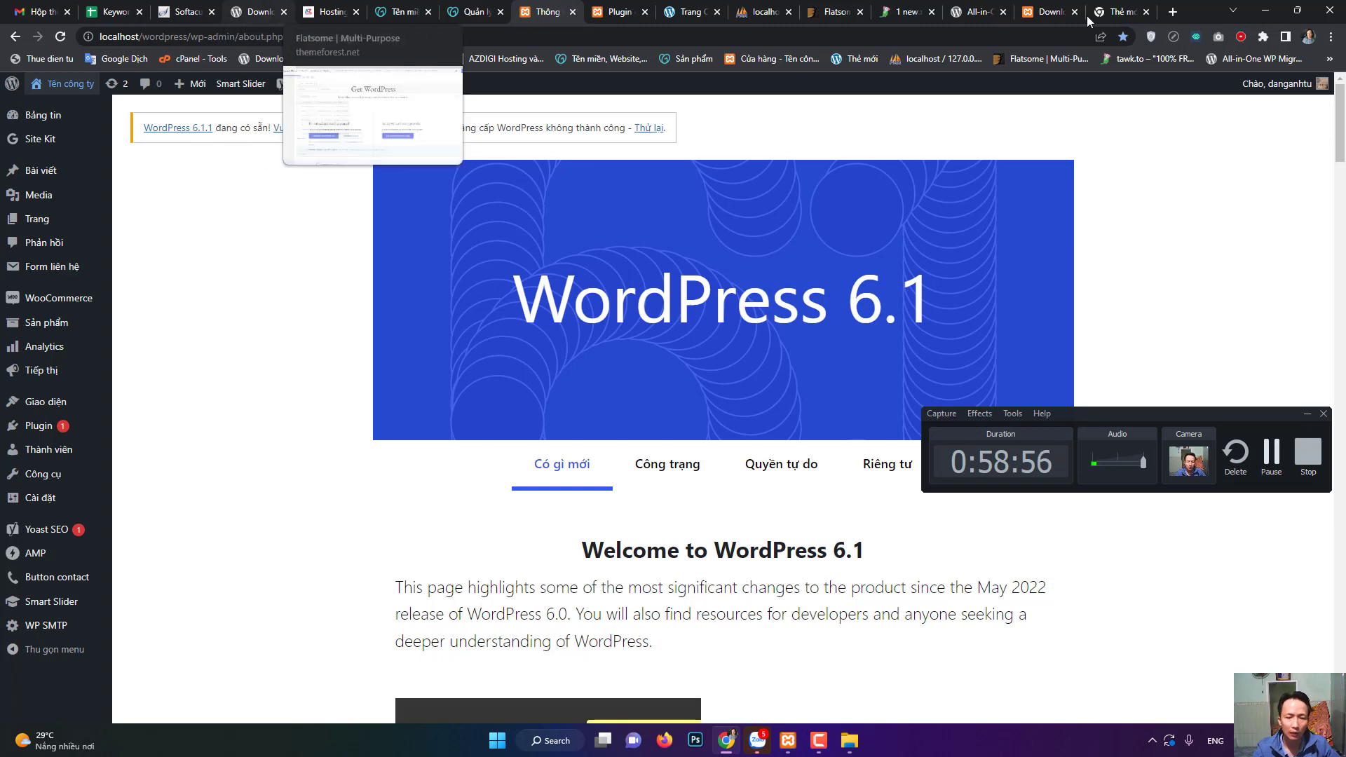
pyautogui.click(988, 9)
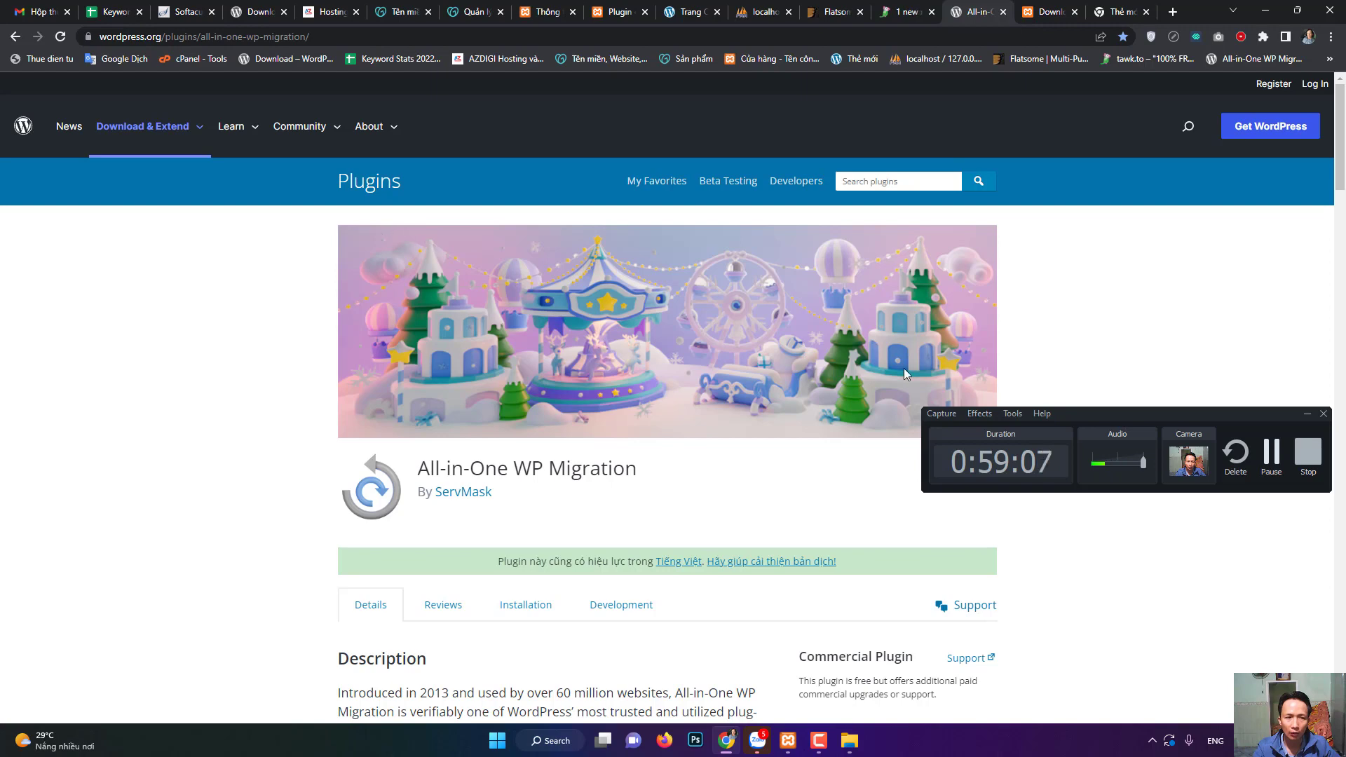
pyautogui.click(108, 11)
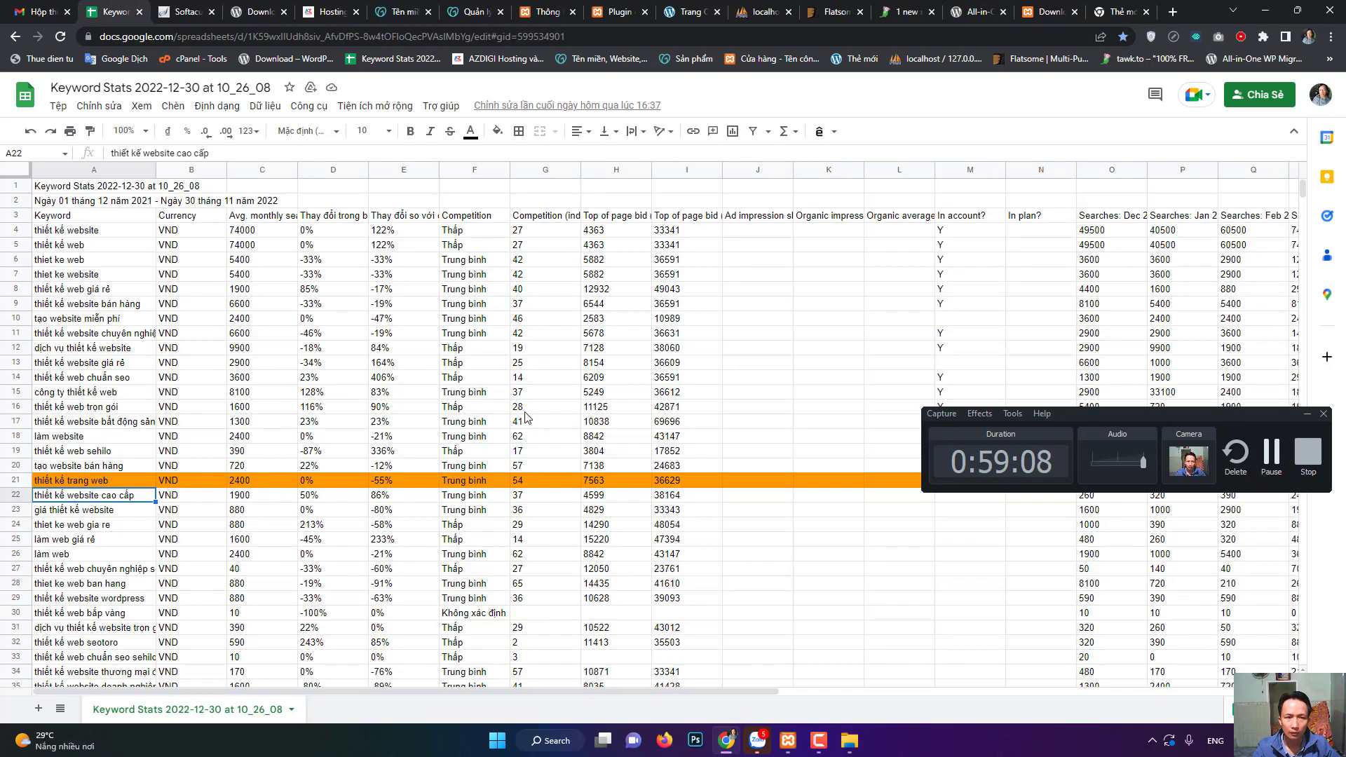
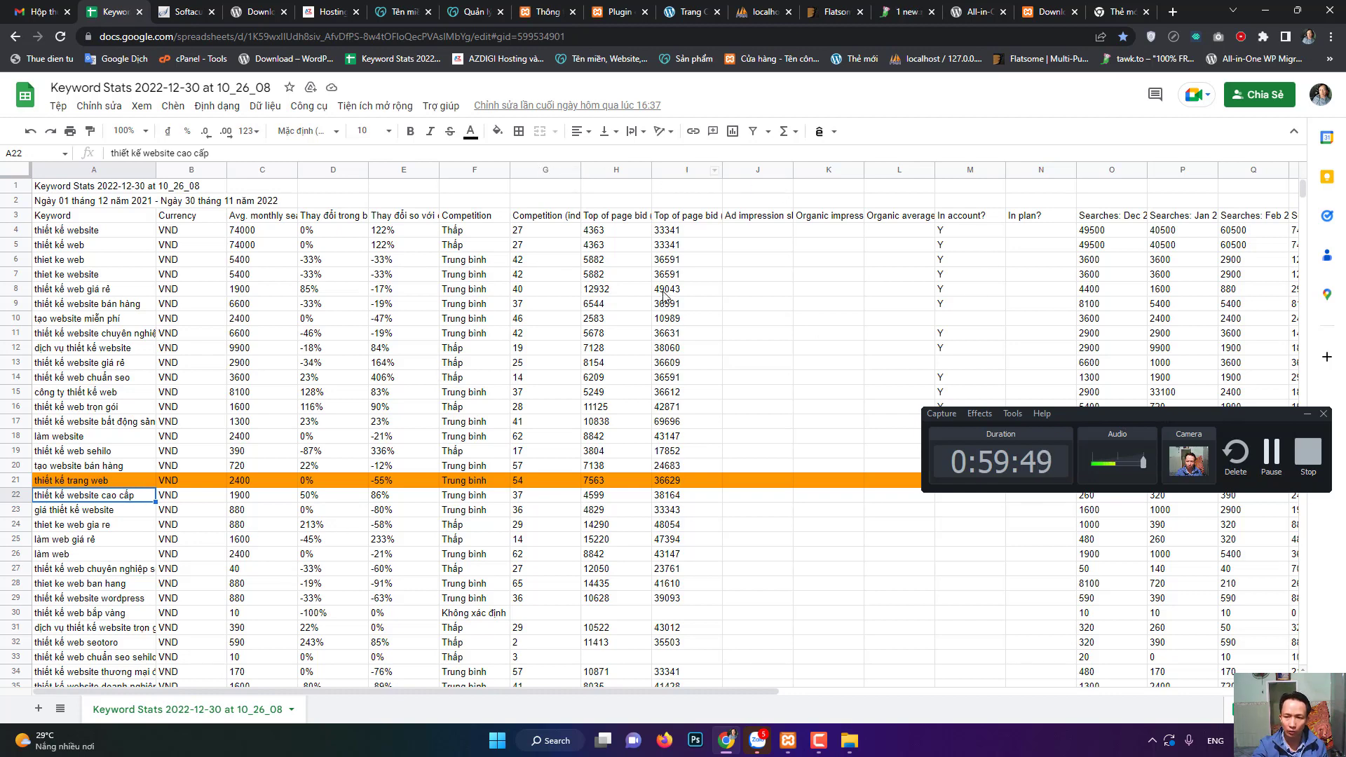
# - Move via the WordPress about page to webgiare.store's price list of 900.000, 1.200.000 and 1.600.000 VNĐ packages
pyautogui.click(630, 9)
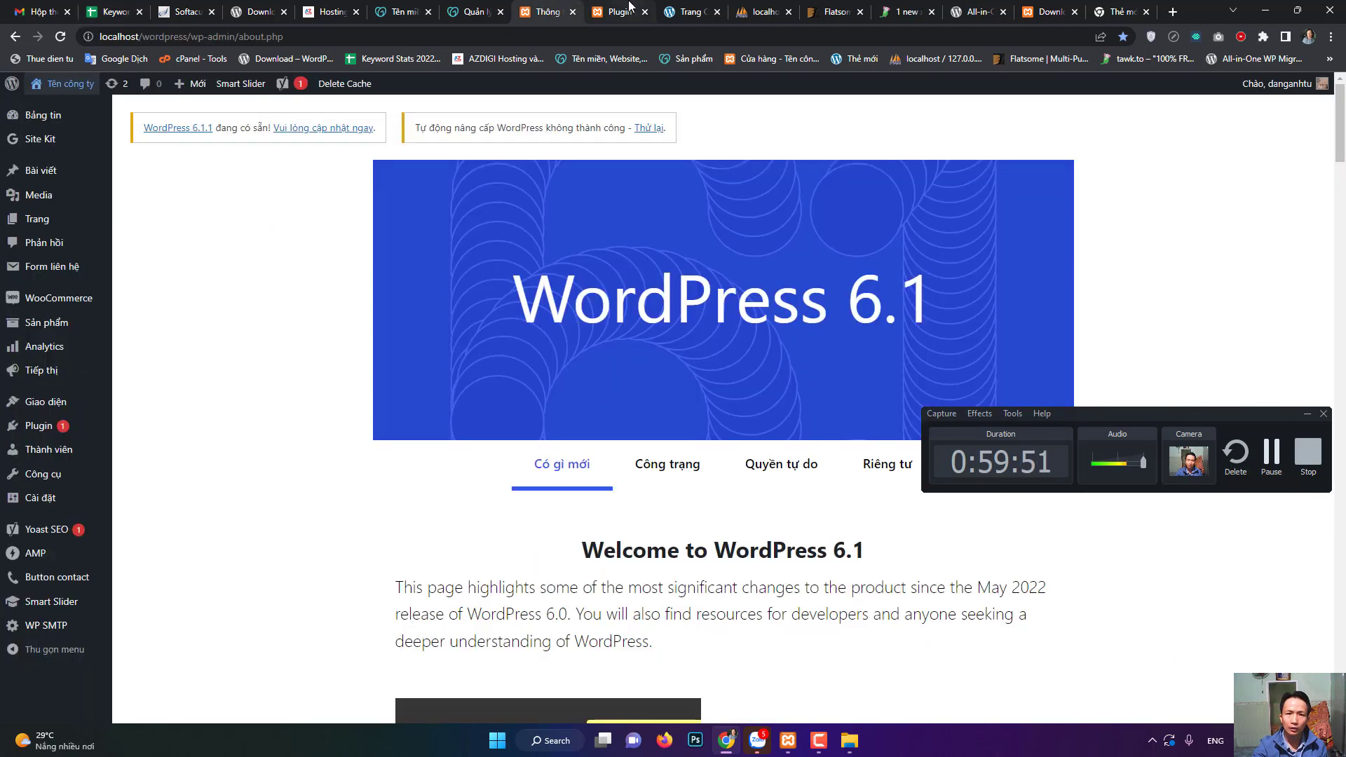
pyautogui.click(691, 12)
pyautogui.scroll(-3, 335, 390)
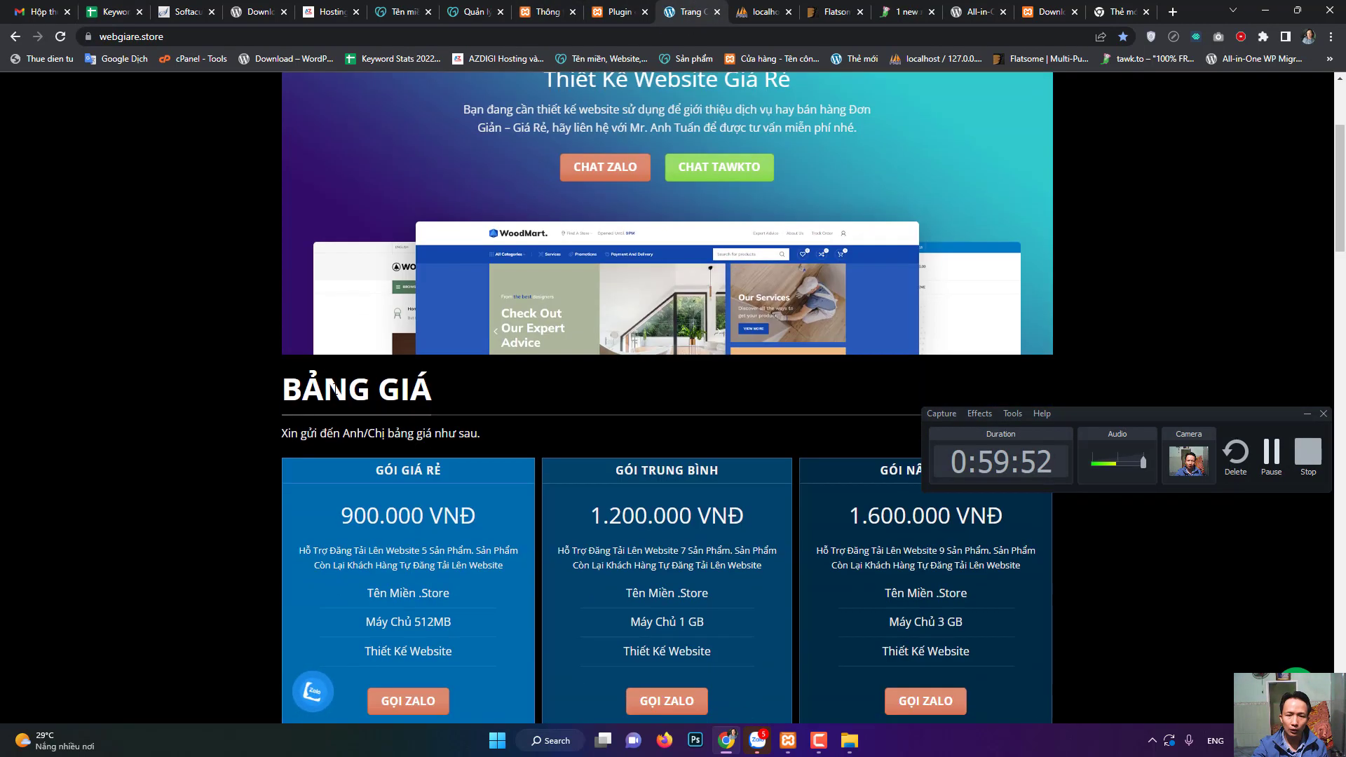